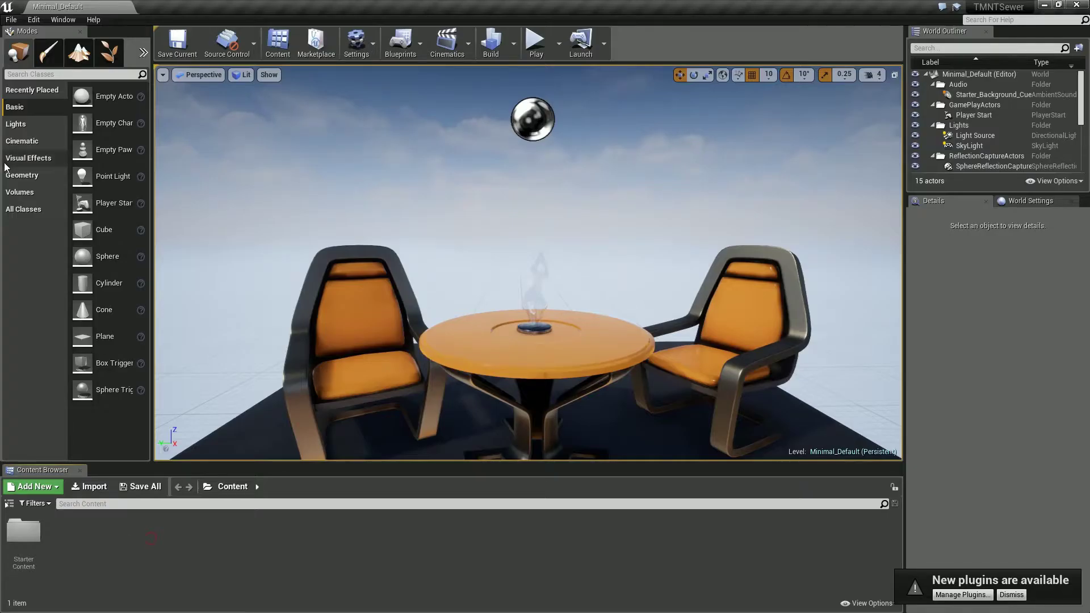
# Start an empty level, create a SewerPieces folder, and import all sewer FBX pieces plus Wall_Texture
pyautogui.hotkey('ctrl', 'n')
pyautogui.click(623, 260)
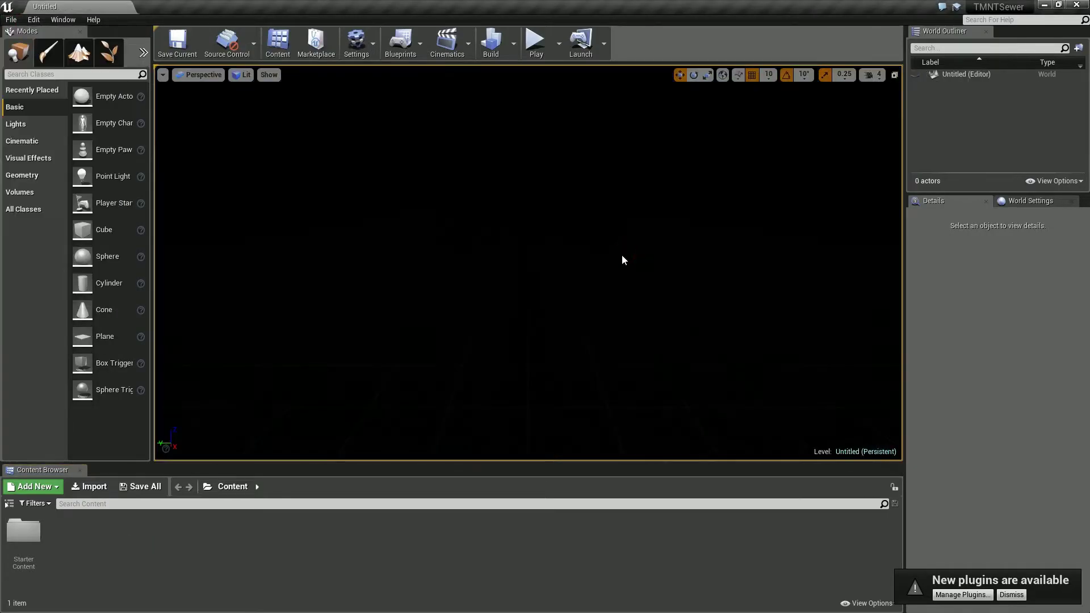
pyautogui.click(90, 487)
pyautogui.rightClick(132, 532)
pyautogui.click(170, 208)
pyautogui.write('S')
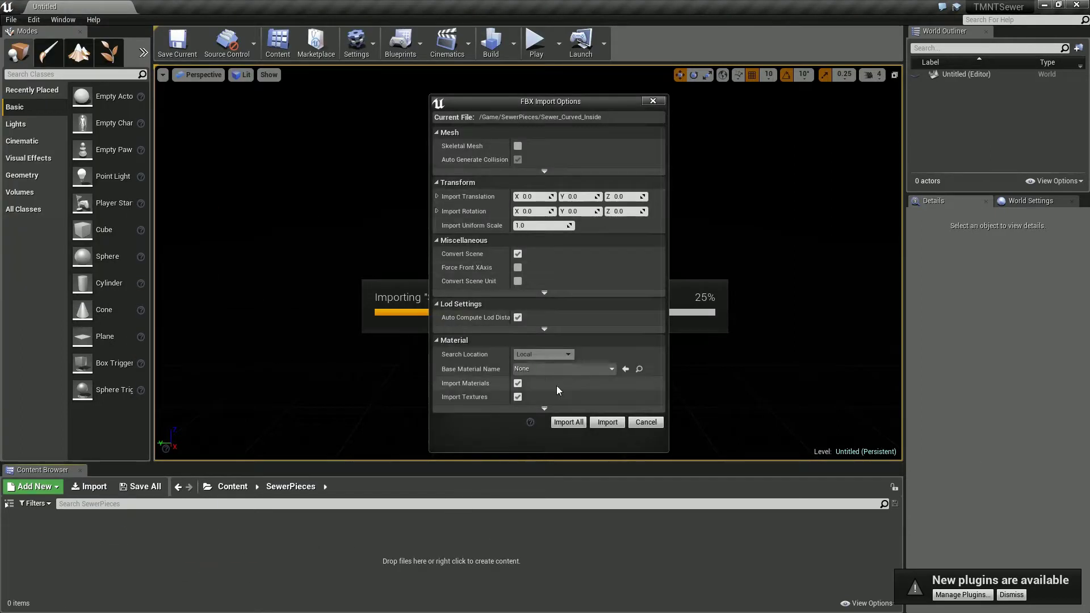
pyautogui.click(570, 424)
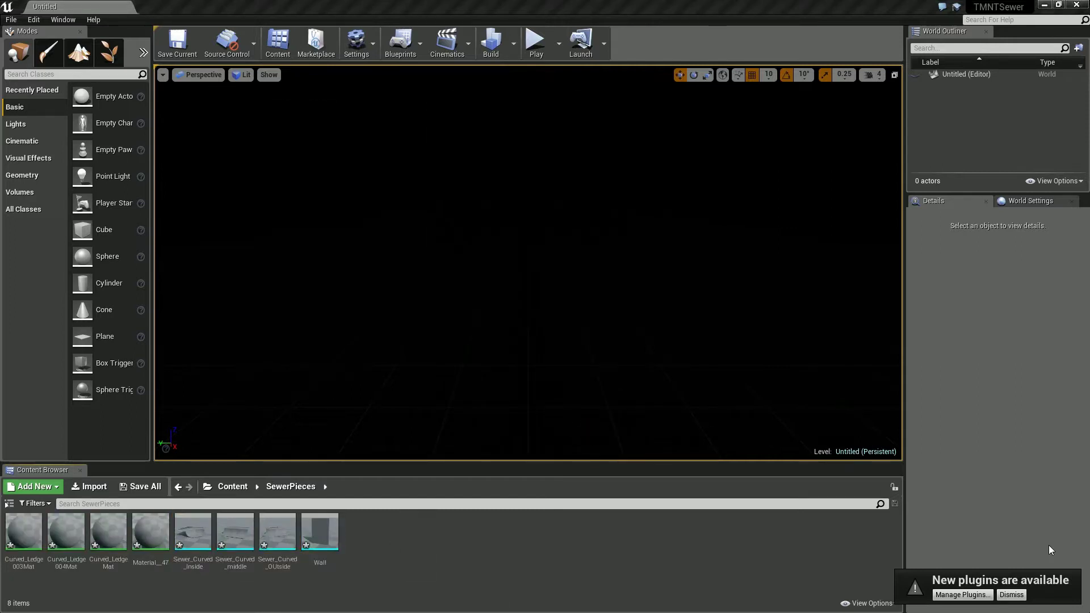
pyautogui.moveTo(392, 545); pyautogui.dragTo(391, 547)
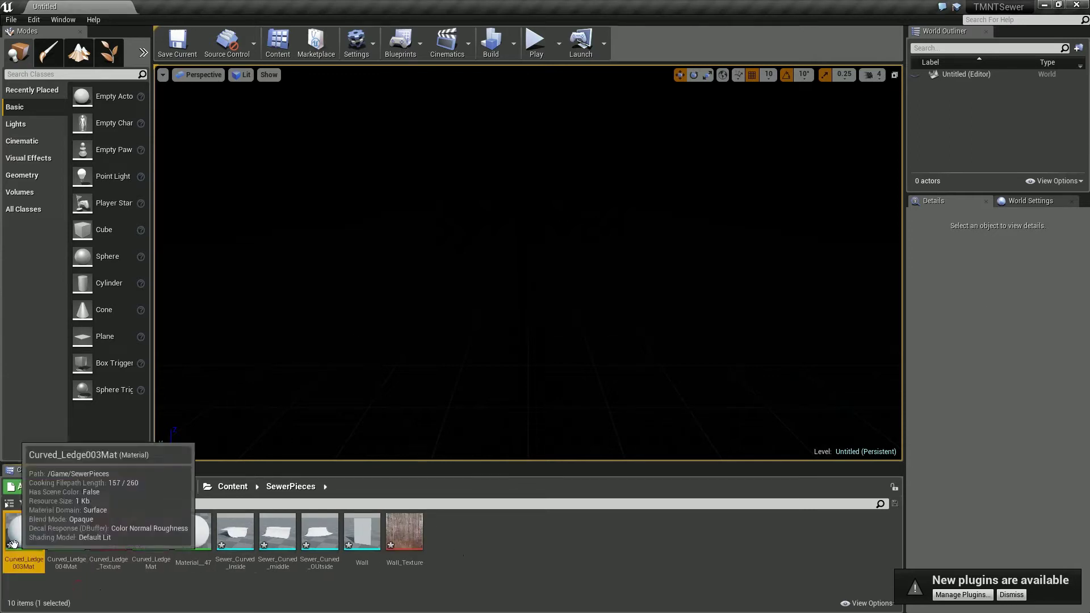
# Create and save CurvedWall_Mat from the Curved_Ledge_Texture
pyautogui.rightClick(108, 539)
pyautogui.click(155, 249)
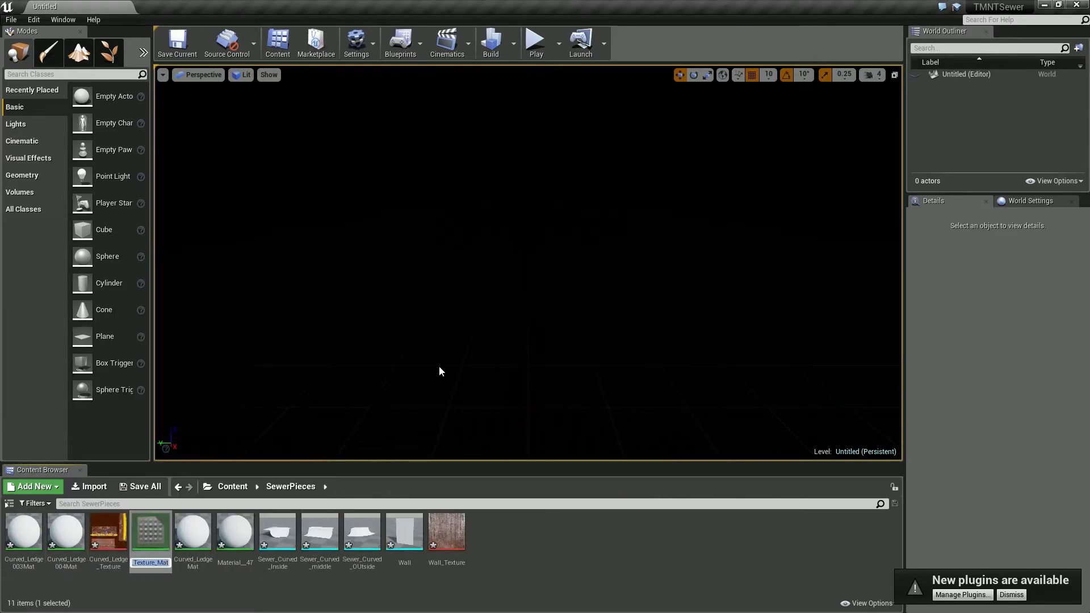
pyautogui.write('edWall_Mat')
pyautogui.press('Return')
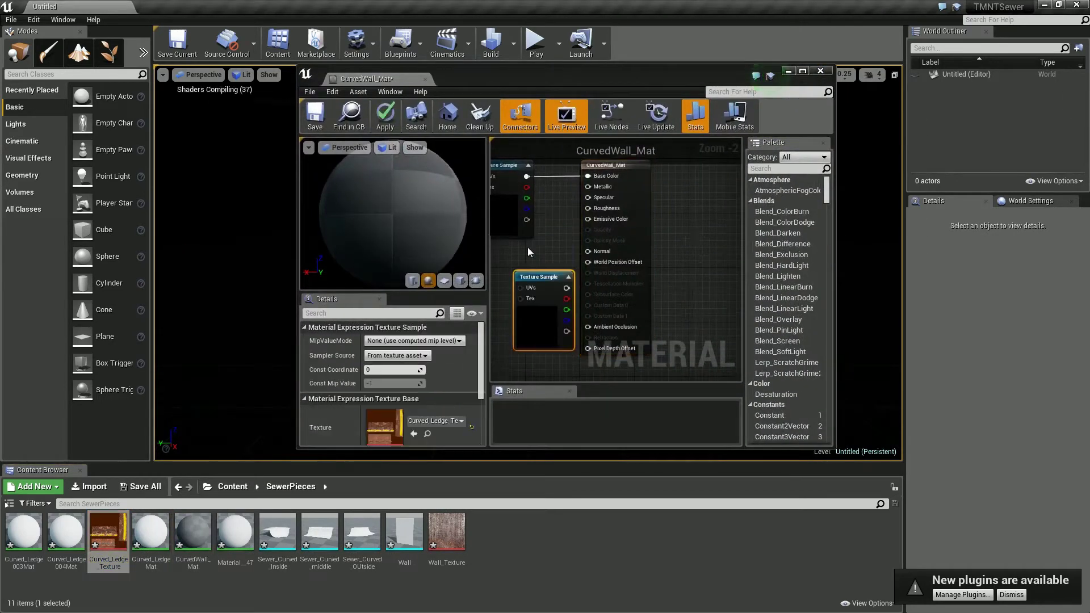
pyautogui.click(572, 237)
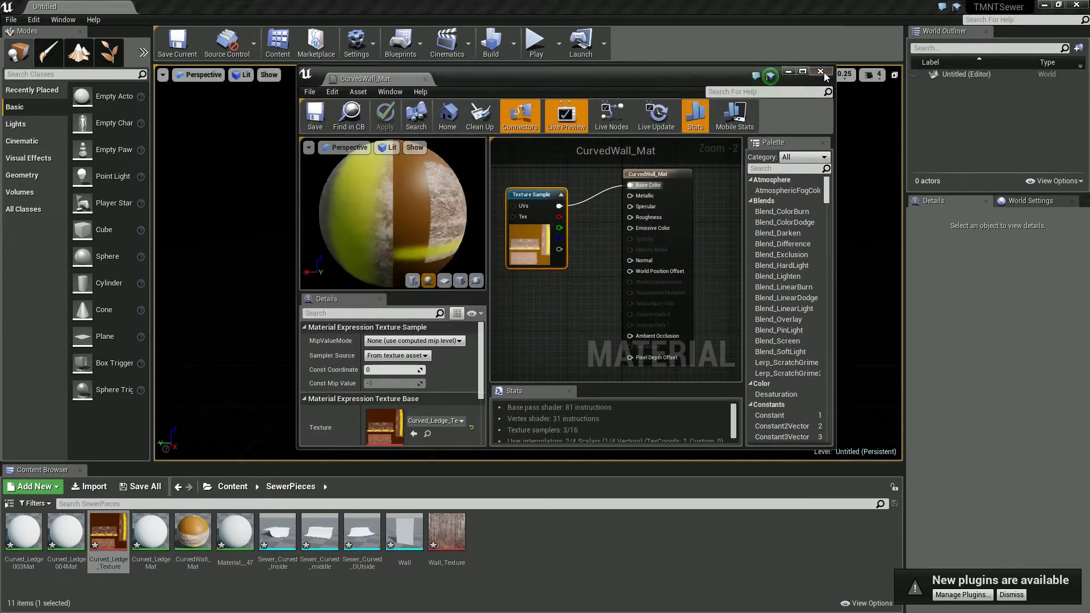
pyautogui.click(397, 318)
# Create Wall_Texture_Mat from the Wall_Texture asset
pyautogui.rightClick(439, 551)
pyautogui.click(523, 285)
pyautogui.press('Return')
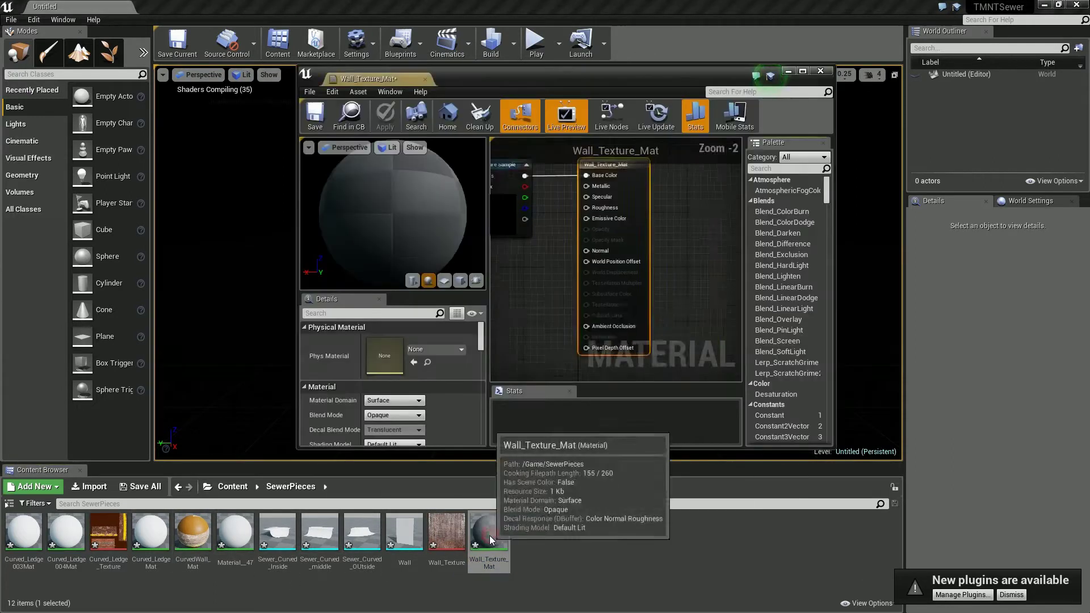
# Apply CurvedWall_Mat to Sewer_Curved_middle and Wall_Texture_Mat to the Wall mesh
pyautogui.doubleClick(405, 532)
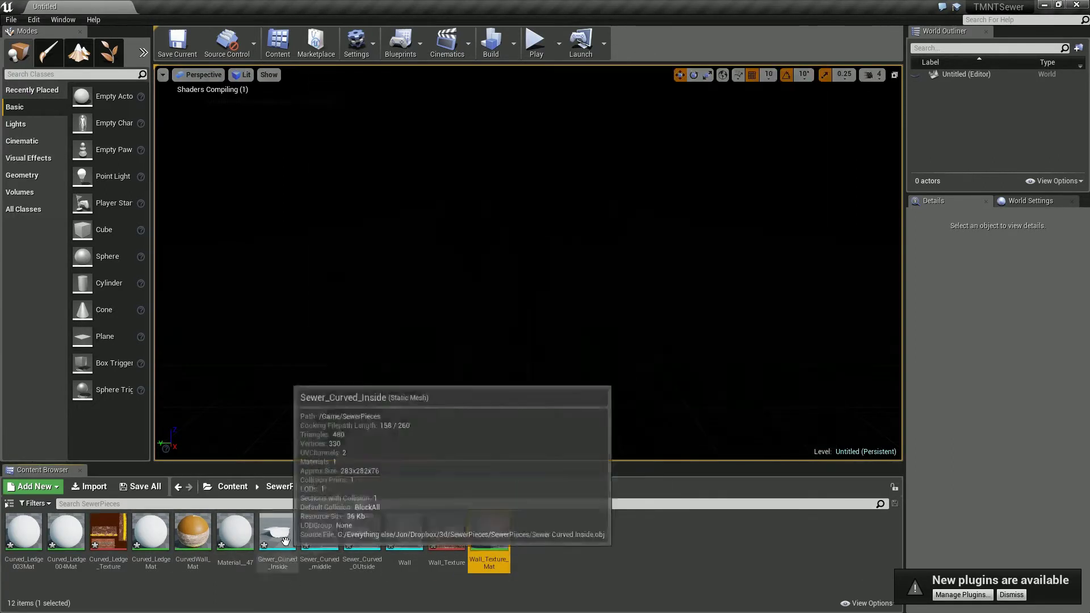
pyautogui.click(478, 79)
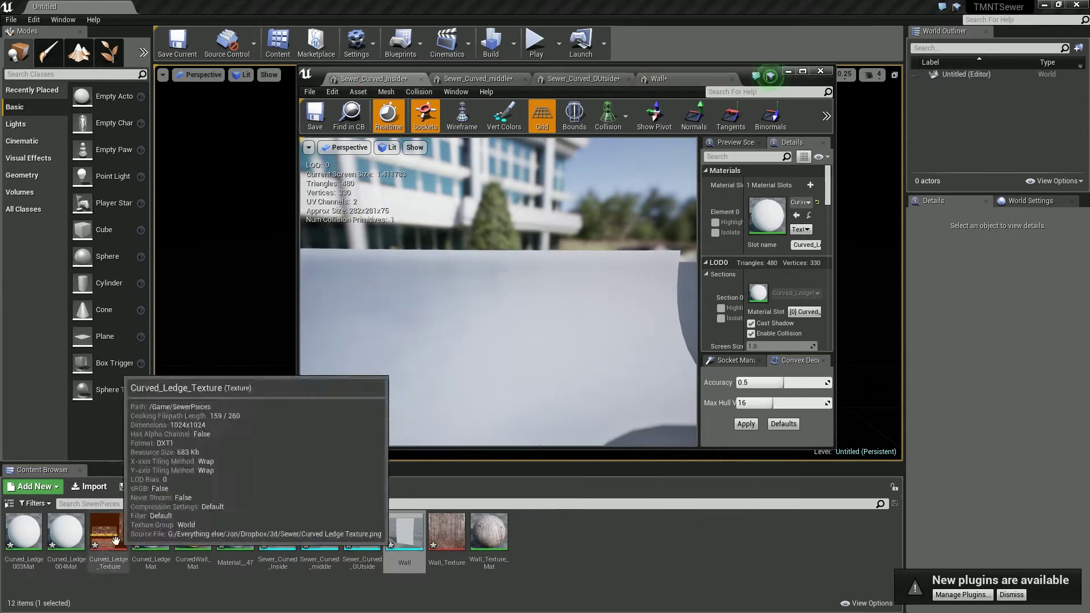
pyautogui.moveTo(193, 532); pyautogui.dragTo(784, 293)
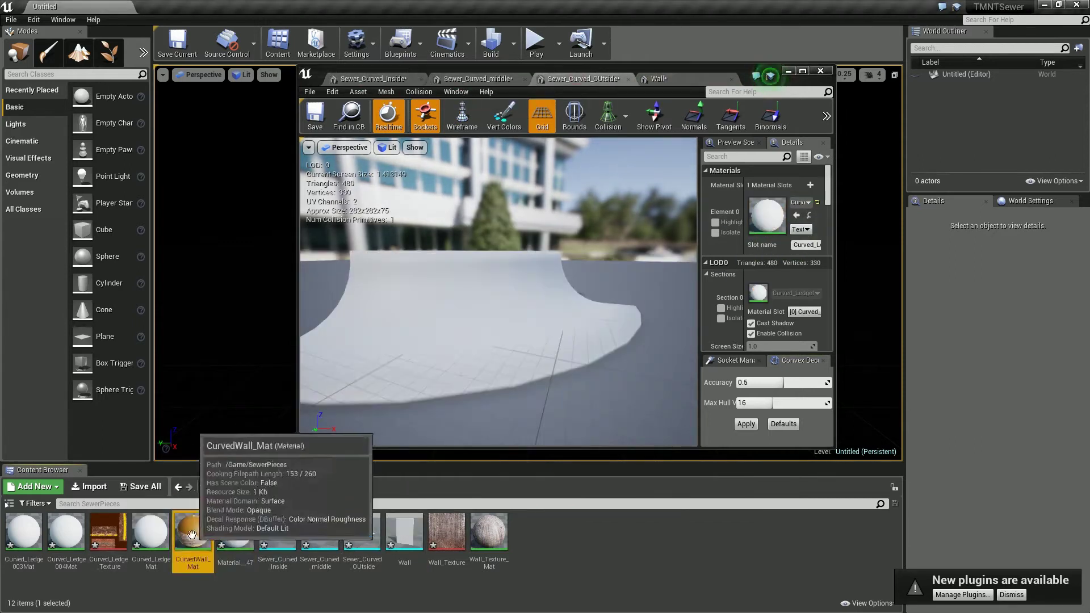
pyautogui.click(658, 79)
pyautogui.moveTo(489, 532); pyautogui.dragTo(767, 216)
# Save all assets and delete the four unused imported materials
pyautogui.click(310, 91)
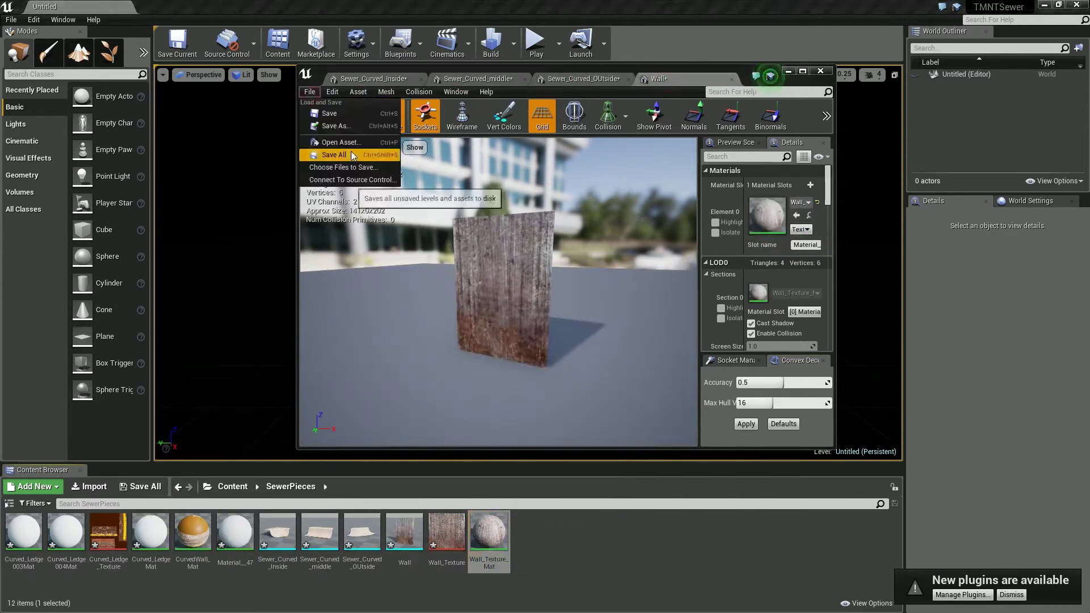
pyautogui.click(23, 532)
pyautogui.keyDown('ctrl'); pyautogui.click(66, 532); pyautogui.keyUp('ctrl')
pyautogui.keyDown('ctrl'); pyautogui.click(151, 532); pyautogui.keyUp('ctrl')
pyautogui.keyDown('ctrl'); pyautogui.click(235, 532); pyautogui.keyUp('ctrl')
pyautogui.press('Delete')
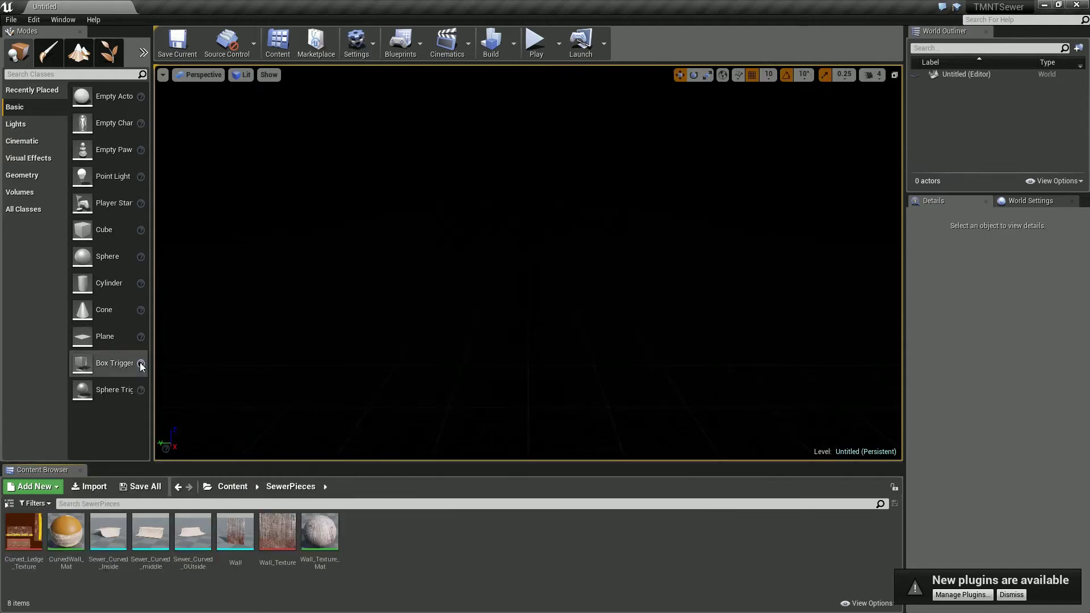
# Place a plane scaled to 50 with the M_Water_Ocean material
pyautogui.moveTo(523, 367); pyautogui.dragTo(523, 367)
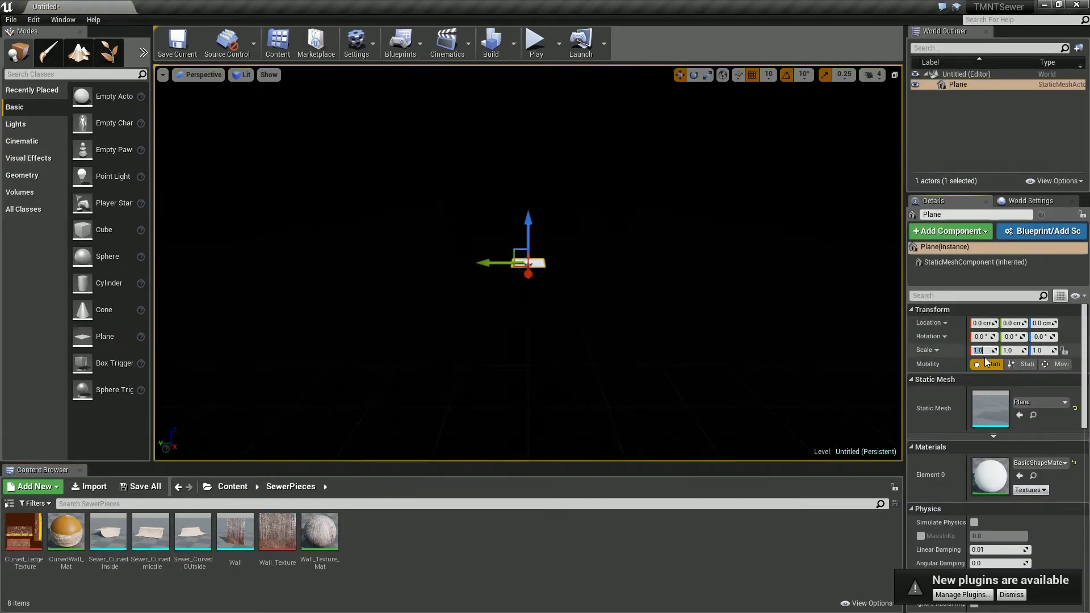
pyautogui.write('50')
pyautogui.press('Return')
pyautogui.write('40')
pyautogui.moveTo(604, 287); pyautogui.dragTo(520, 367, button='right')
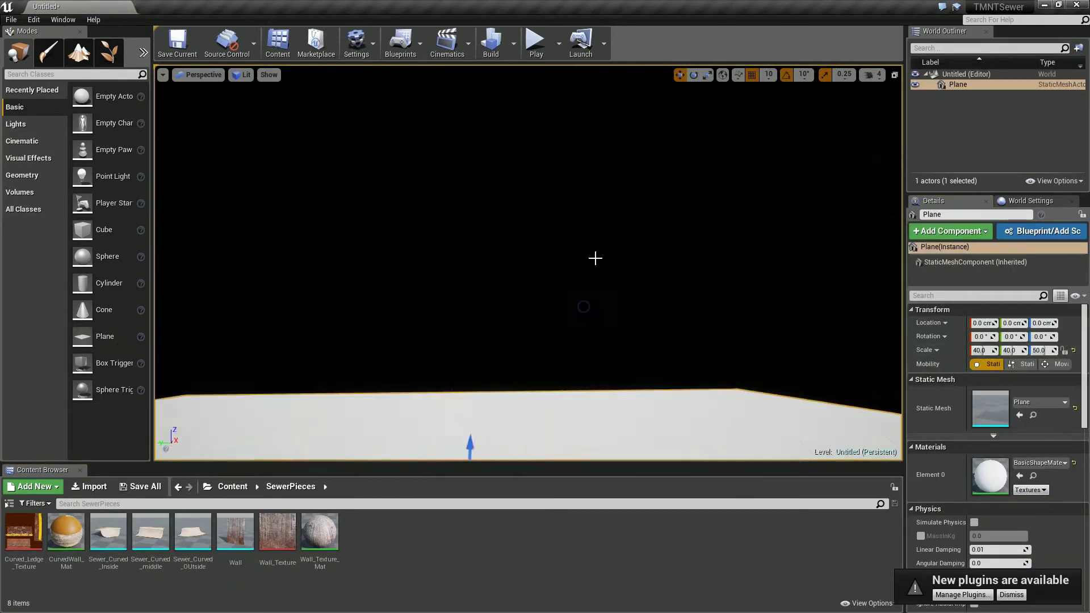
pyautogui.click(1037, 463)
pyautogui.click(965, 309)
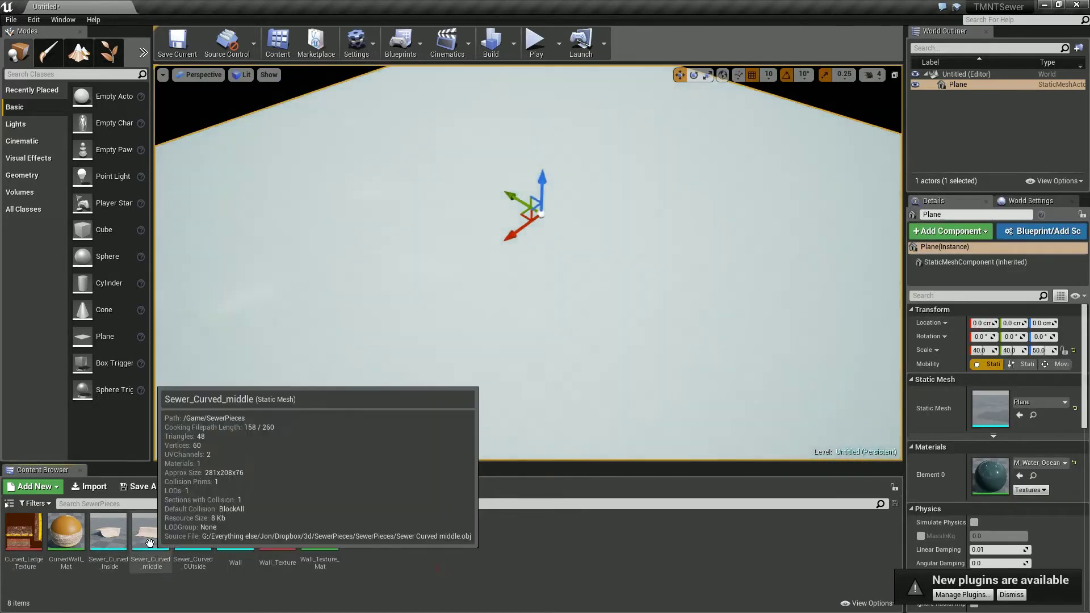
# Place a Sewer_Curved_middle piece and duplicate it into a row in four-view layout
pyautogui.moveTo(149, 543); pyautogui.dragTo(592, 245)
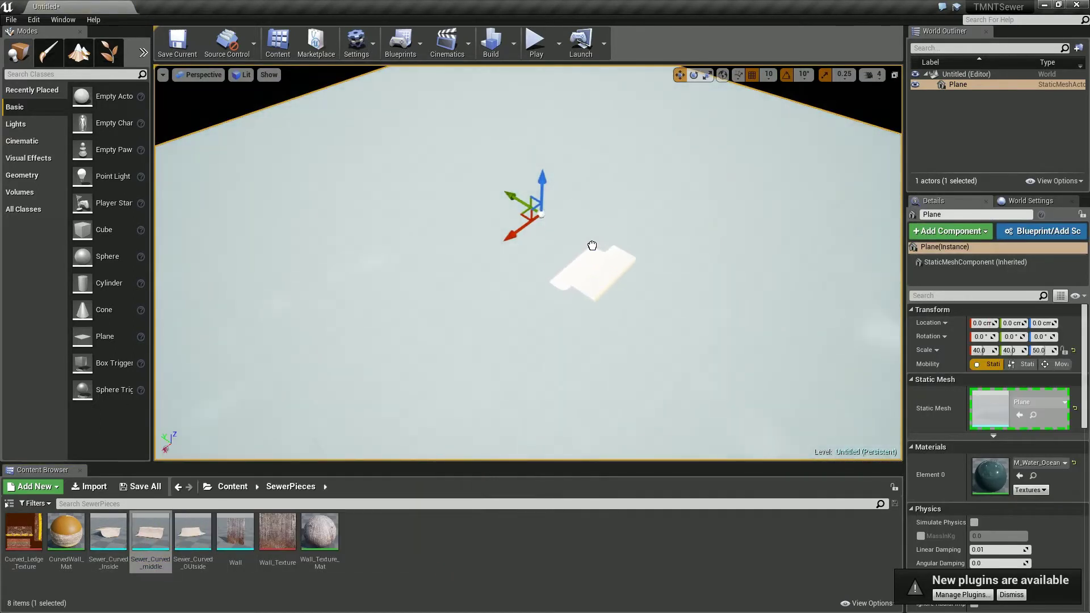
pyautogui.moveTo(595, 326); pyautogui.dragTo(548, 316, button='right')
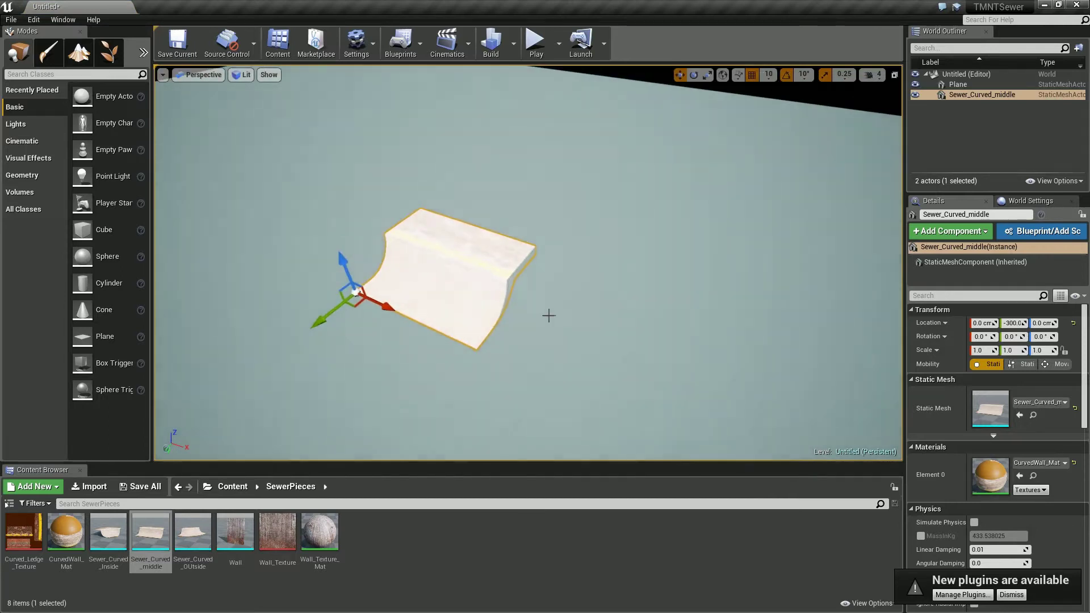
pyautogui.moveTo(330, 318); pyautogui.dragTo(405, 262)
pyautogui.click(895, 74)
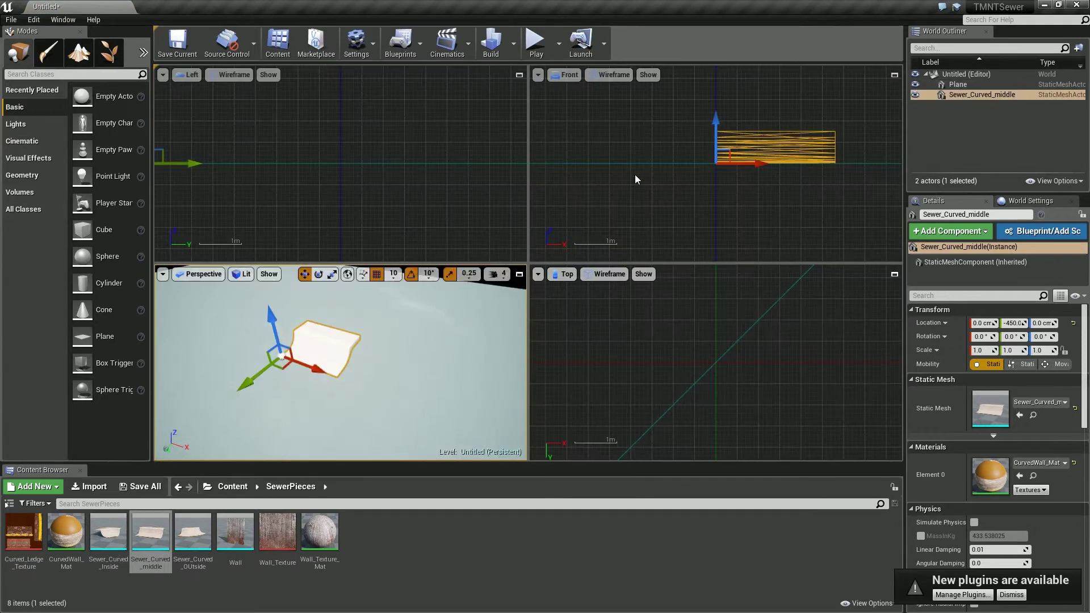
pyautogui.keyDown('alt'); pyautogui.moveTo(697, 380); pyautogui.dragTo(582, 386); pyautogui.keyUp('alt')
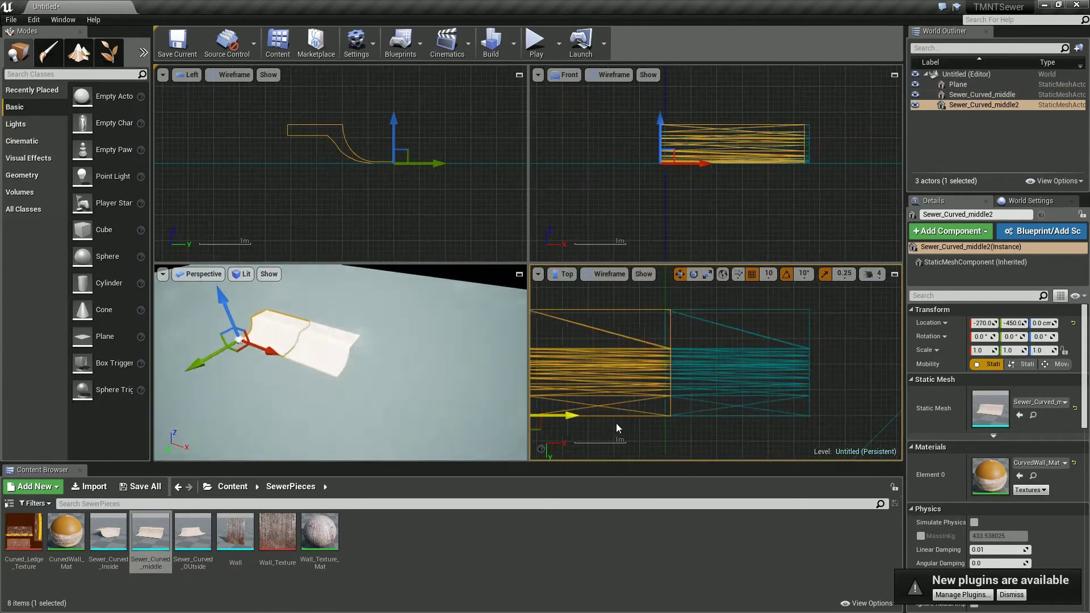
pyautogui.keyDown('alt'); pyautogui.moveTo(786, 424); pyautogui.dragTo(694, 356); pyautogui.keyUp('alt')
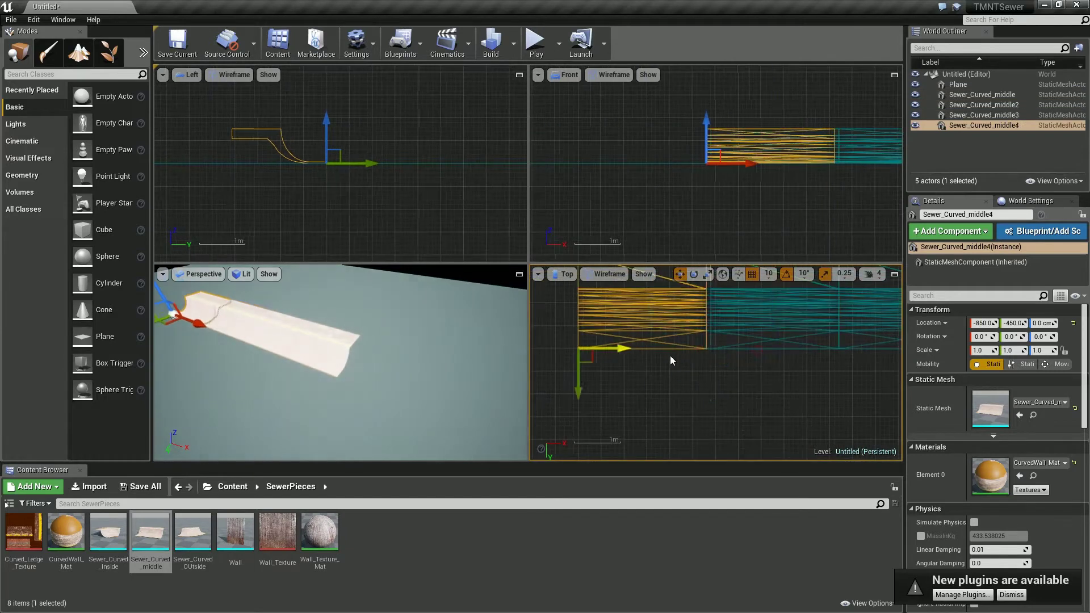
pyautogui.keyDown('ctrl'); pyautogui.click(818, 333); pyautogui.keyUp('ctrl')
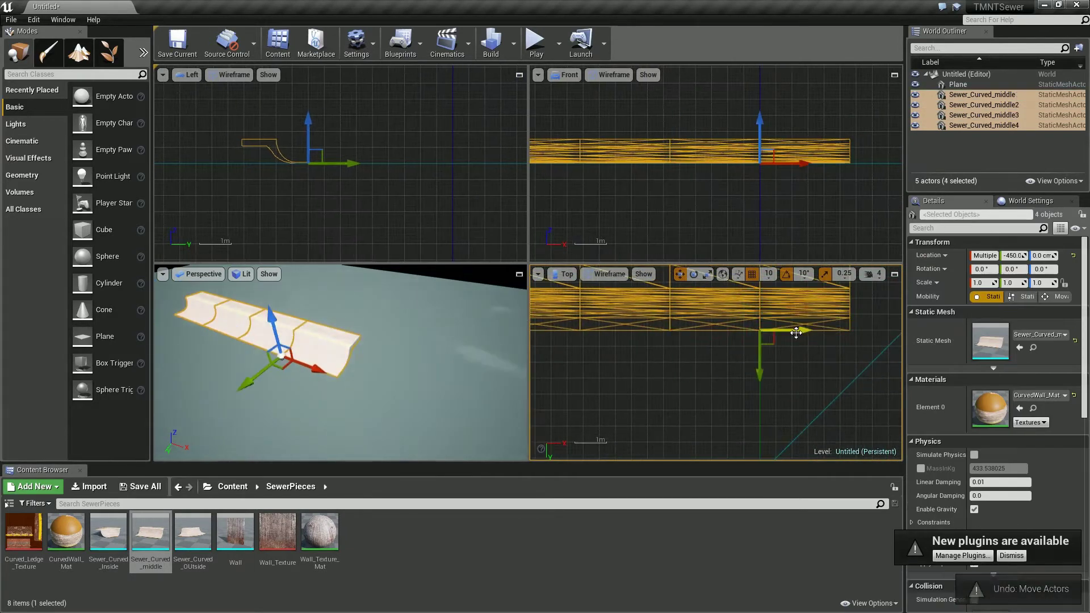
pyautogui.press('f')
# Duplicate the row, turn the copies 180°, and set them facing the originals
pyautogui.moveTo(729, 359); pyautogui.dragTo(633, 341)
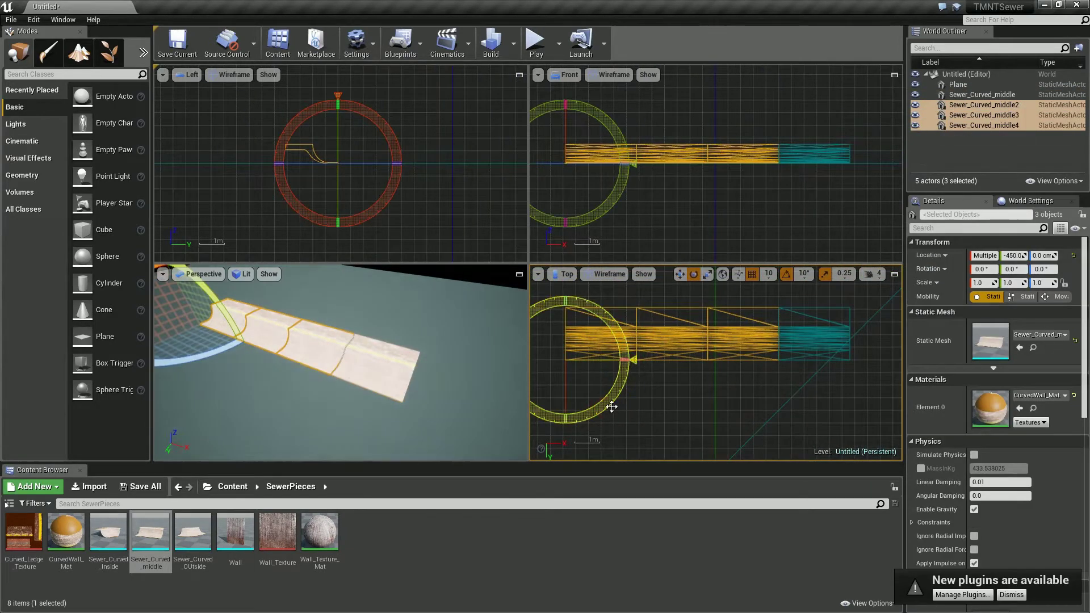
pyautogui.keyDown('alt'); pyautogui.moveTo(615, 405); pyautogui.dragTo(607, 414); pyautogui.keyUp('alt')
pyautogui.press('w')
pyautogui.moveTo(568, 369); pyautogui.dragTo(763, 410)
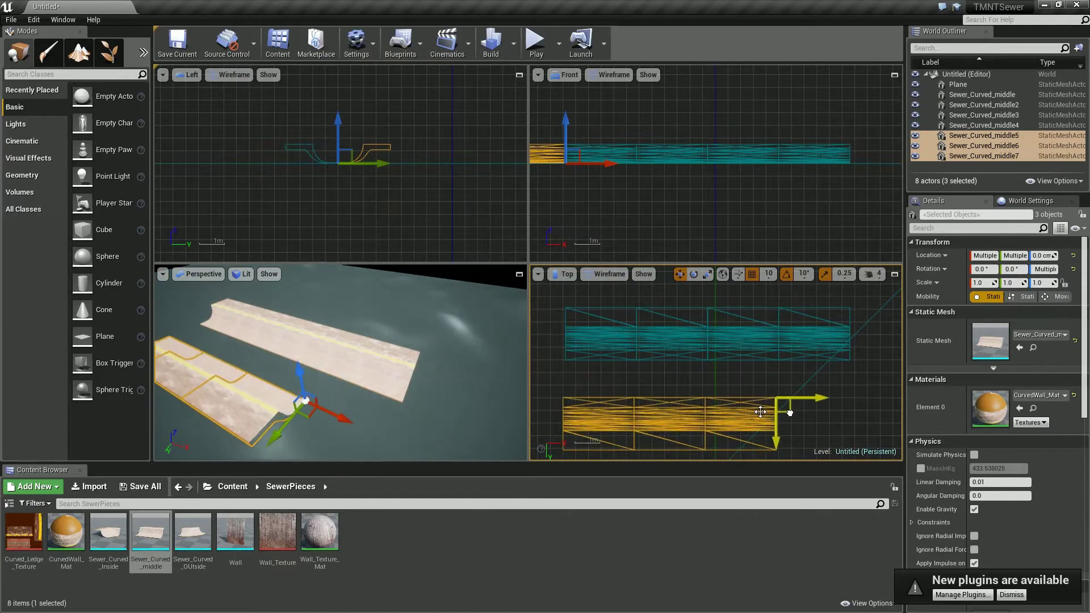
pyautogui.press('f')
pyautogui.moveTo(352, 363)
pyautogui.mouseDown()
pyautogui.moveTo(381, 508)
pyautogui.moveTo(342, 410)
pyautogui.mouseUp()
# Place and rotate a Sewer_Curved_Inside corner, shifting three straight pieces to meet it
pyautogui.moveTo(108, 533); pyautogui.dragTo(568, 390)
pyautogui.press('e')
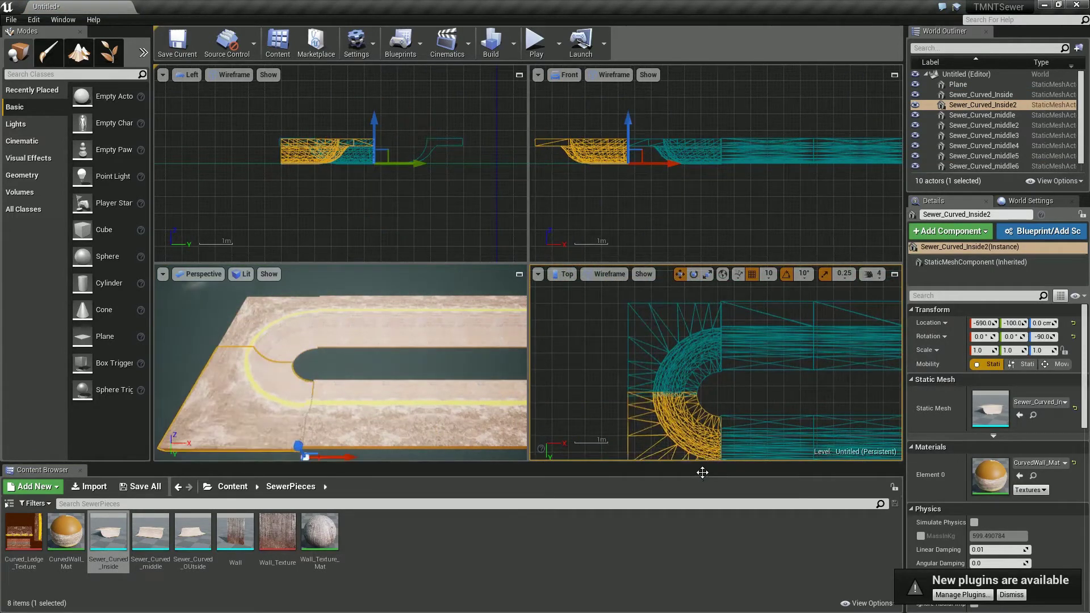
pyautogui.moveTo(702, 473); pyautogui.dragTo(725, 414)
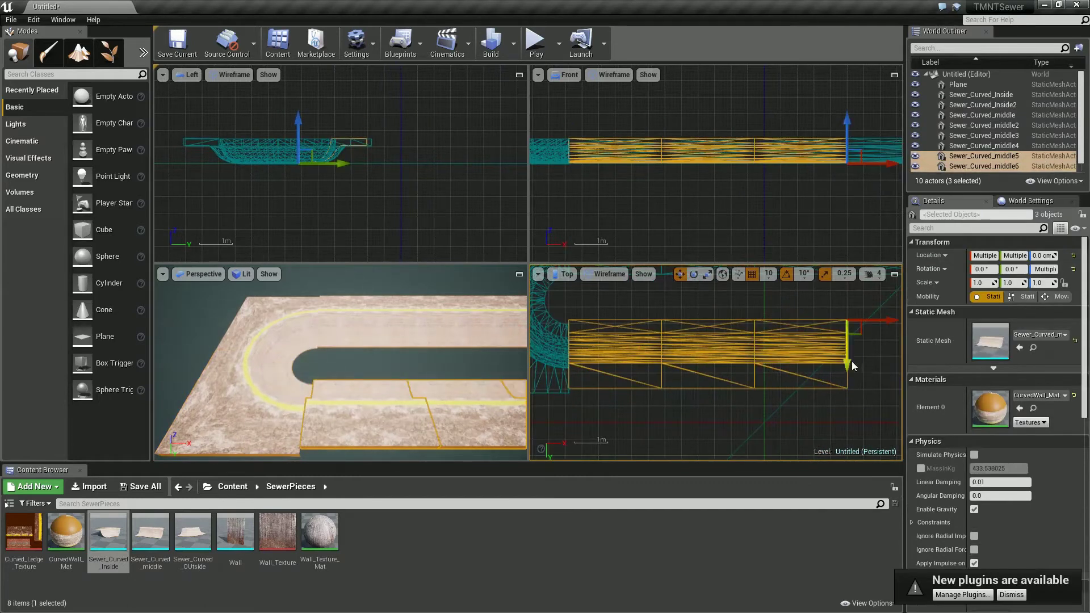
pyautogui.moveTo(853, 364); pyautogui.dragTo(851, 368)
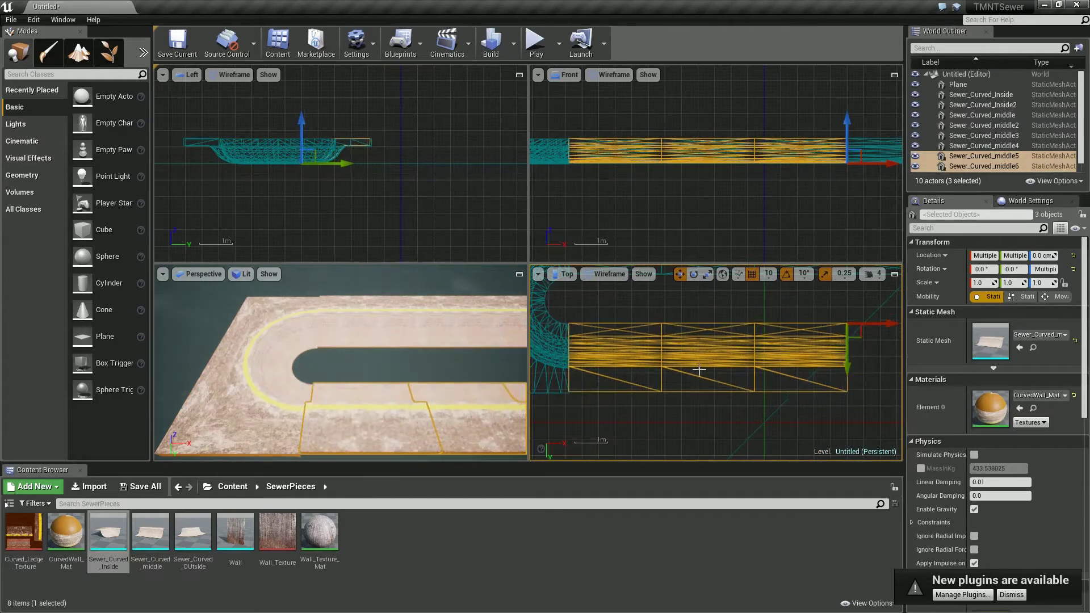
# Move two straight ledge pieces further along X in the U-shaped sewer
pyautogui.click(283, 323)
pyautogui.moveTo(240, 282); pyautogui.dragTo(294, 365)
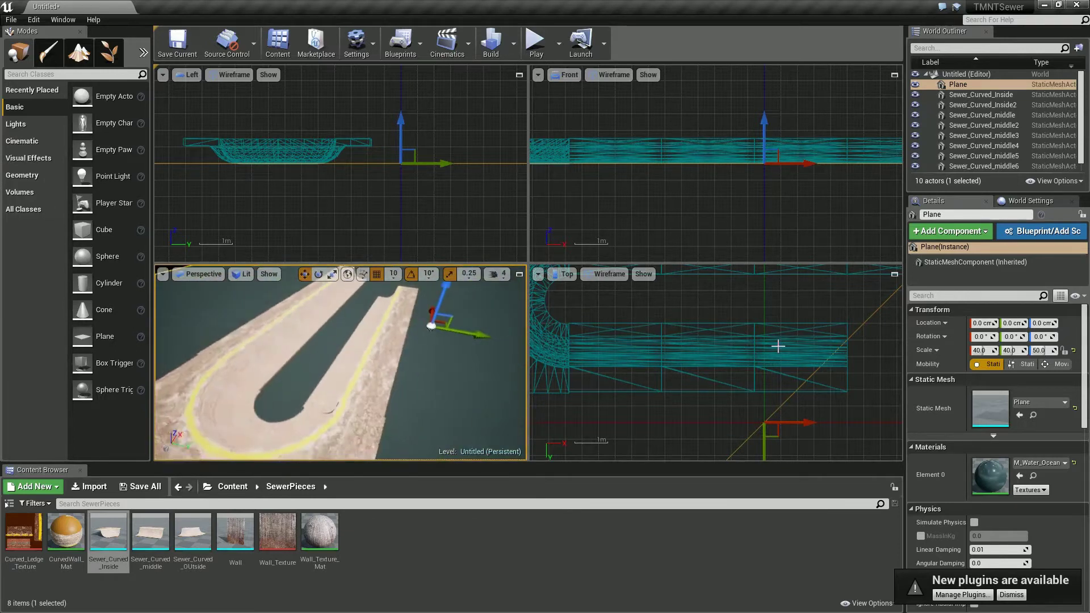
pyautogui.moveTo(340, 363); pyautogui.dragTo(389, 414, button='right')
pyautogui.click(389, 414)
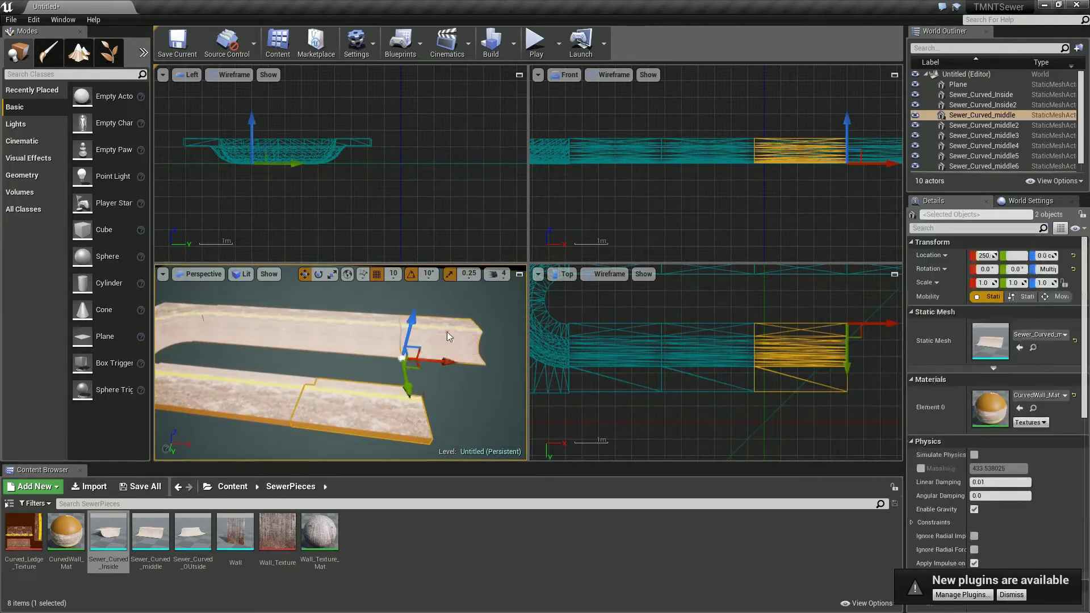
pyautogui.moveTo(847, 324); pyautogui.dragTo(825, 348)
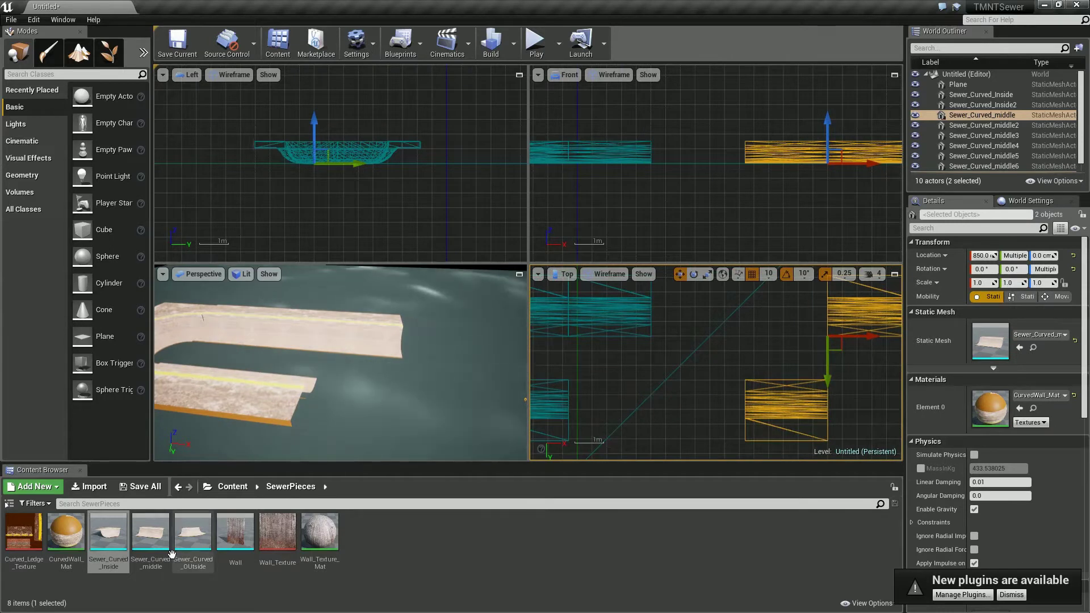
# Place a Sewer_Curved_OUtside corner piece and select it for adjustment
pyautogui.moveTo(533, 377); pyautogui.dragTo(677, 387)
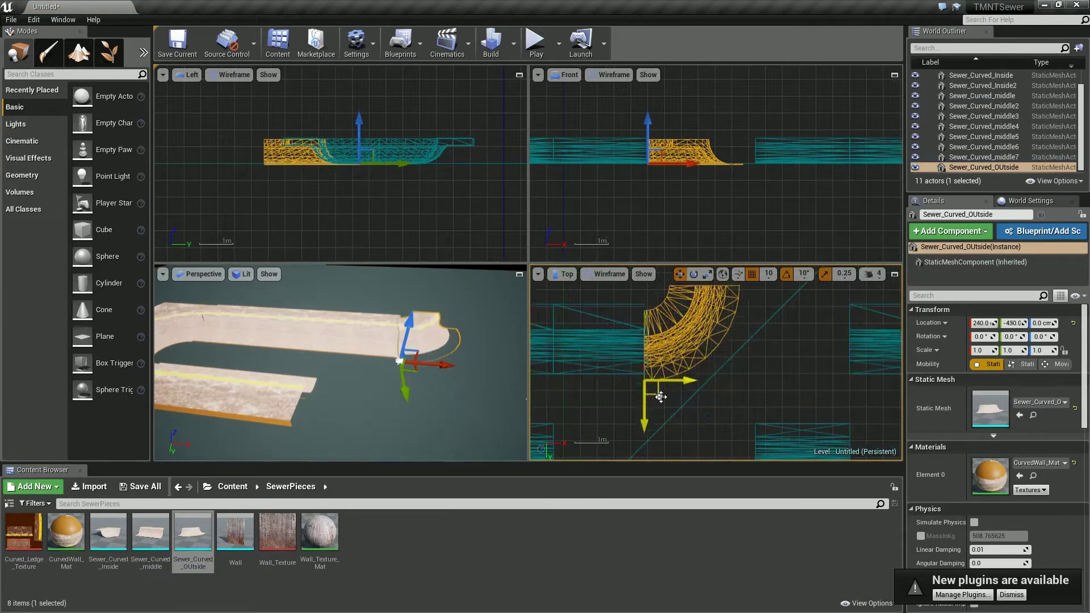
pyautogui.click(662, 391)
pyautogui.moveTo(422, 385); pyautogui.dragTo(299, 389, button='right')
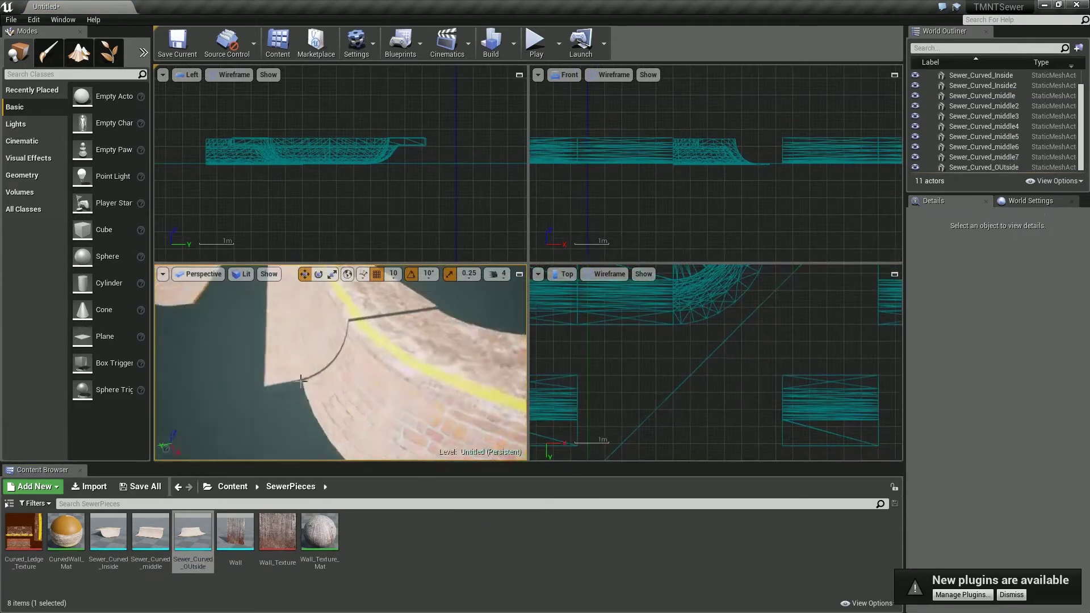
pyautogui.click(370, 380)
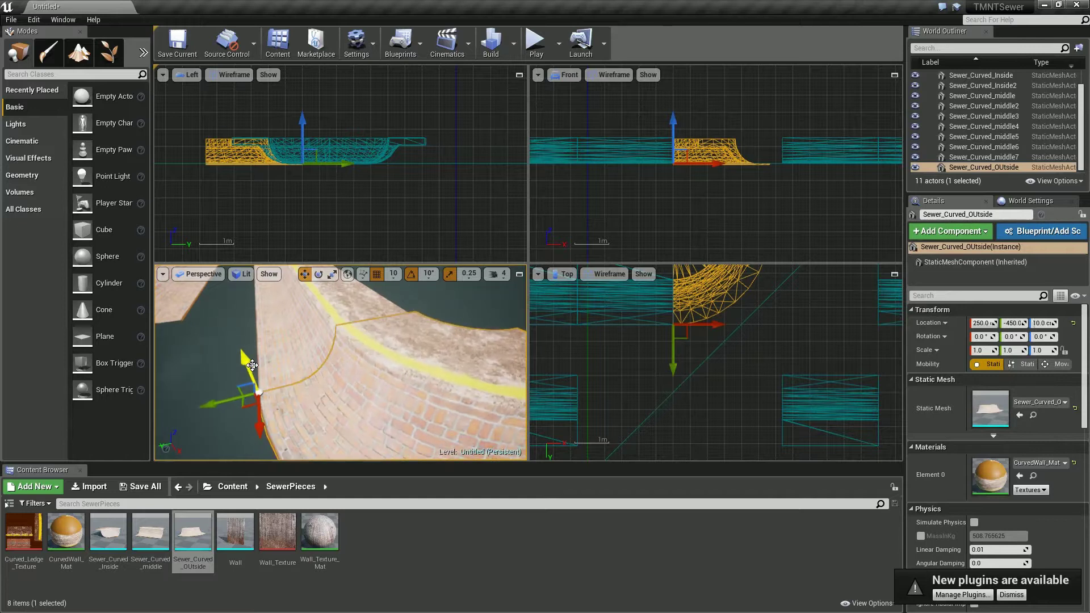
# Switch to finer snapping and raise the outer curve piece to Z 4
pyautogui.moveTo(252, 365); pyautogui.dragTo(520, 330, button='right')
pyautogui.press('[')
pyautogui.press('[')
pyautogui.moveTo(357, 391); pyautogui.dragTo(299, 327, button='right')
pyautogui.click(299, 327)
pyautogui.click(298, 326)
pyautogui.press('f')
pyautogui.moveTo(612, 213); pyautogui.dragTo(631, 213)
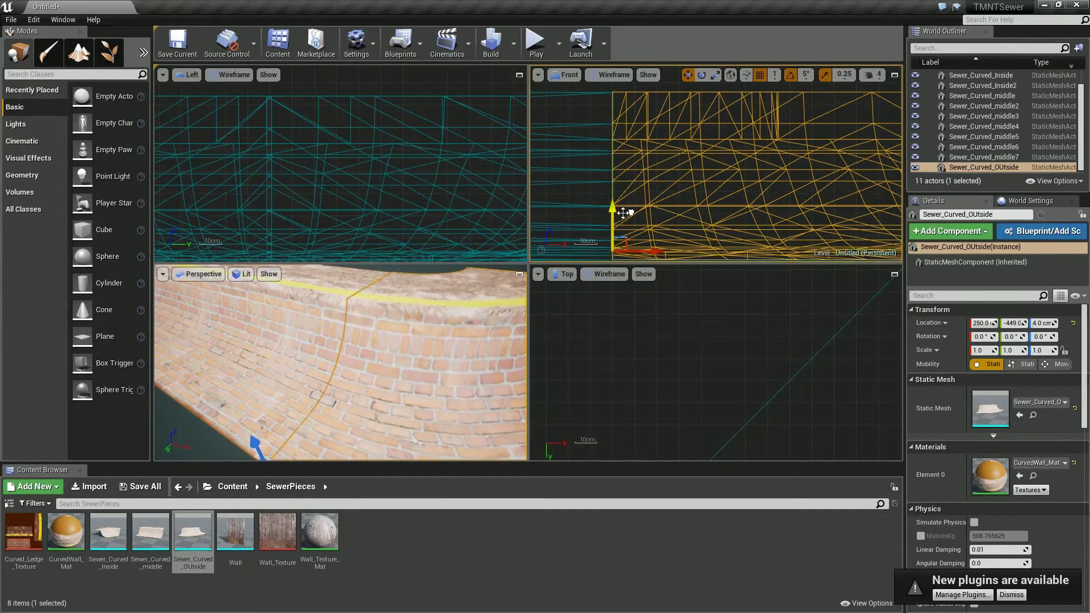
# Align the two inner curved pieces using the top-down view
pyautogui.scroll(-3, 568, 210)
pyautogui.moveTo(173, 330); pyautogui.dragTo(380, 331, button='right')
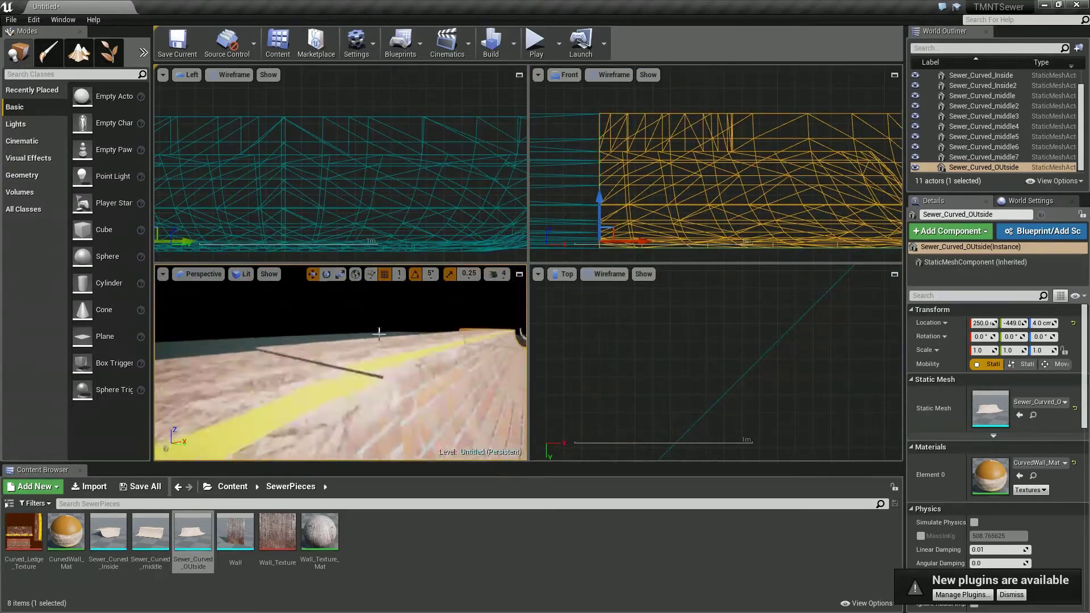
pyautogui.click(360, 414)
pyautogui.press('f')
pyautogui.click(581, 293)
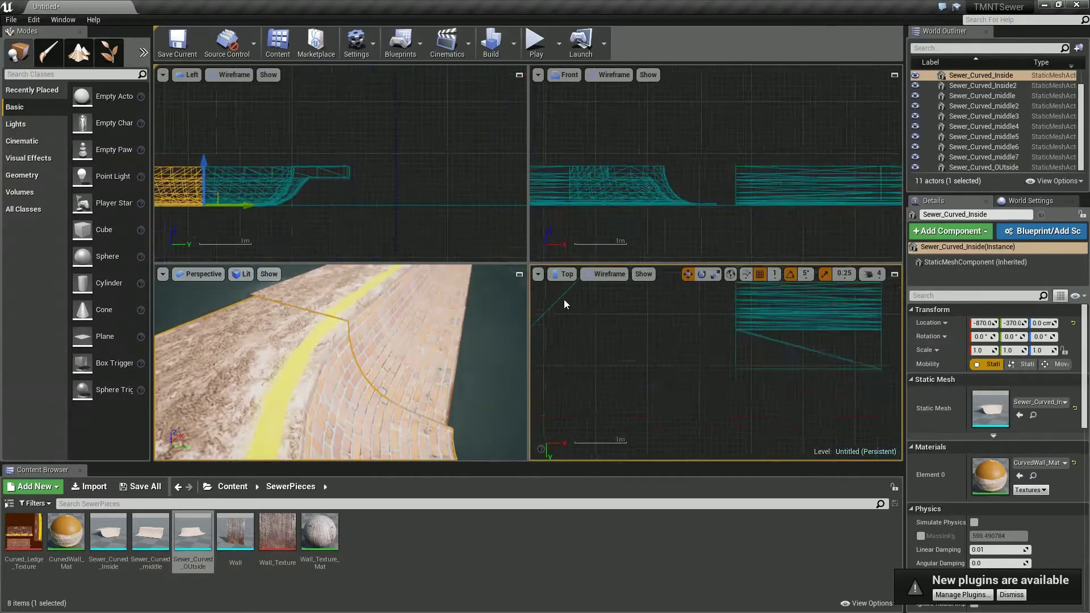
pyautogui.press('f')
pyautogui.scroll(1, 743, 398)
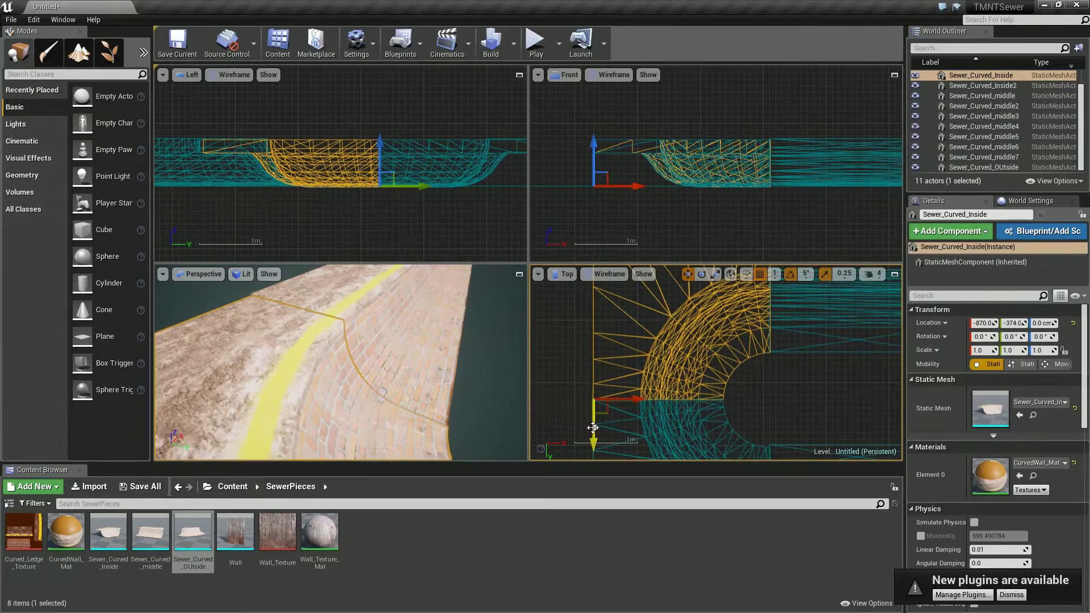
pyautogui.click(653, 432)
pyautogui.press('f')
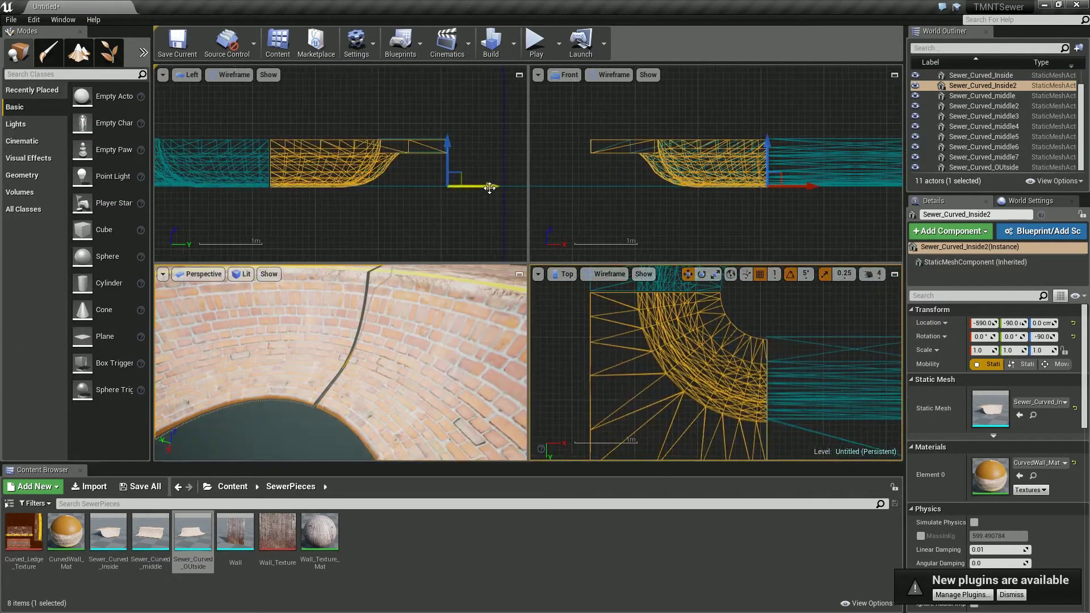
# Lower Sewer_Curved_middle5 and middle6 to Z -1, then reselect the outer curve
pyautogui.click(720, 414)
pyautogui.press('f')
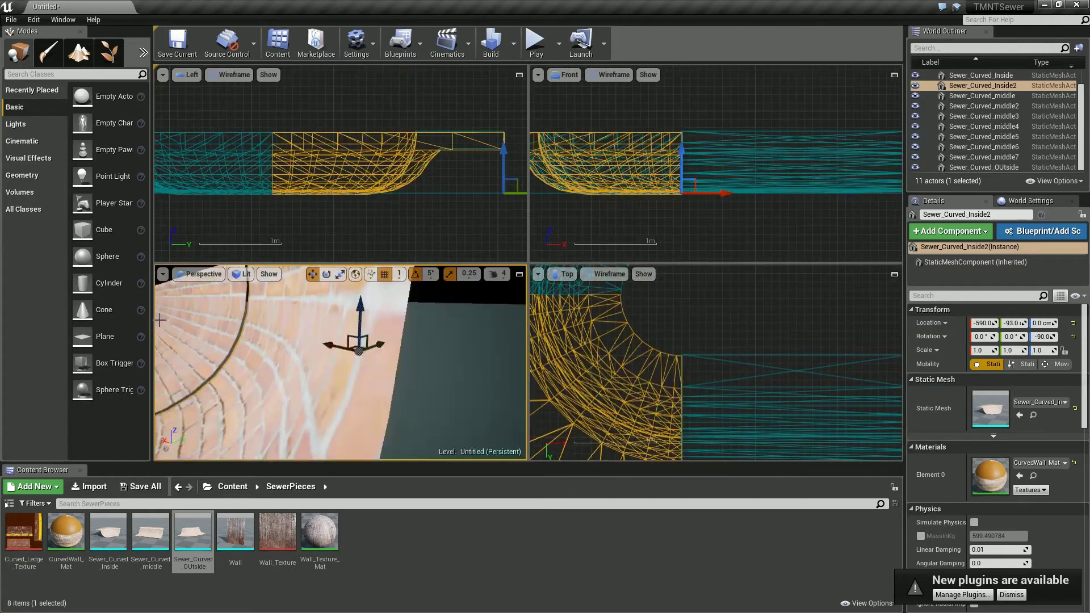
pyautogui.keyDown('ctrl'); pyautogui.click(339, 369); pyautogui.keyUp('ctrl')
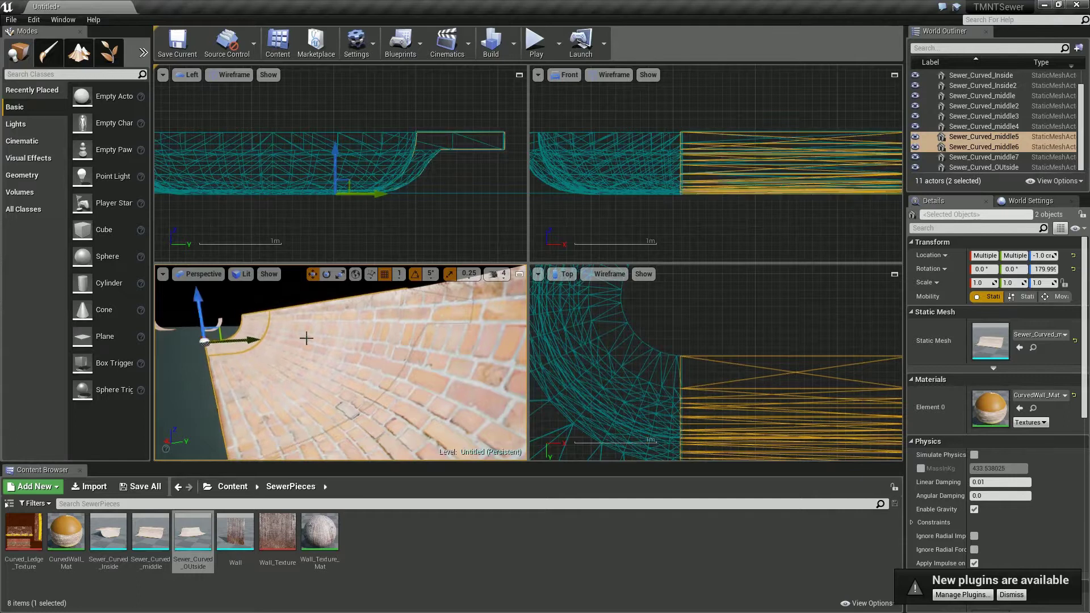
pyautogui.scroll(5, 615, 316)
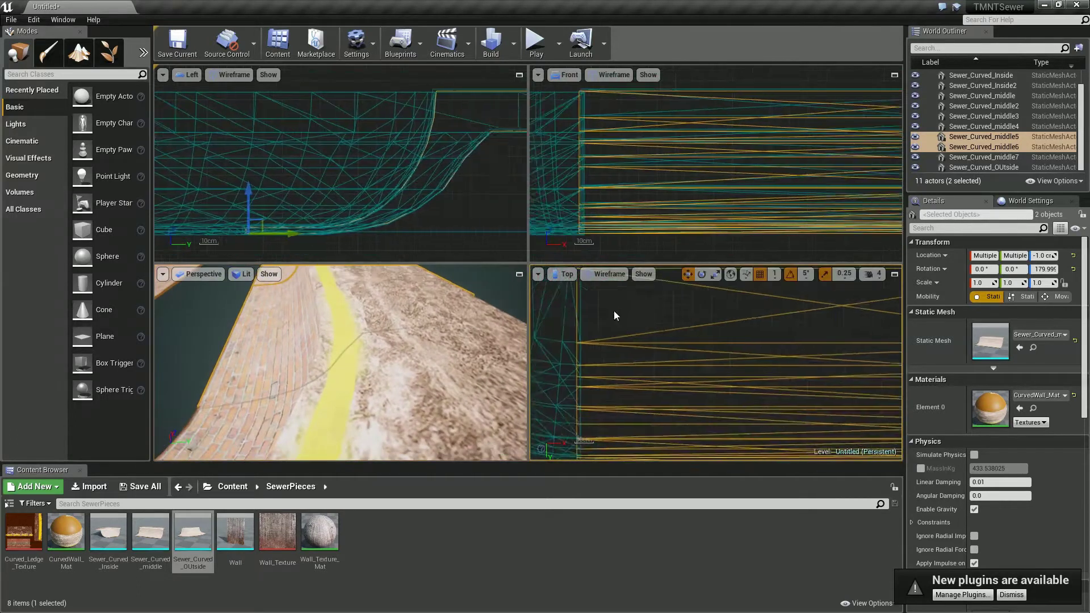
pyautogui.scroll(-5, 614, 315)
pyautogui.moveTo(267, 312); pyautogui.dragTo(443, 374, button='right')
pyautogui.click(443, 375)
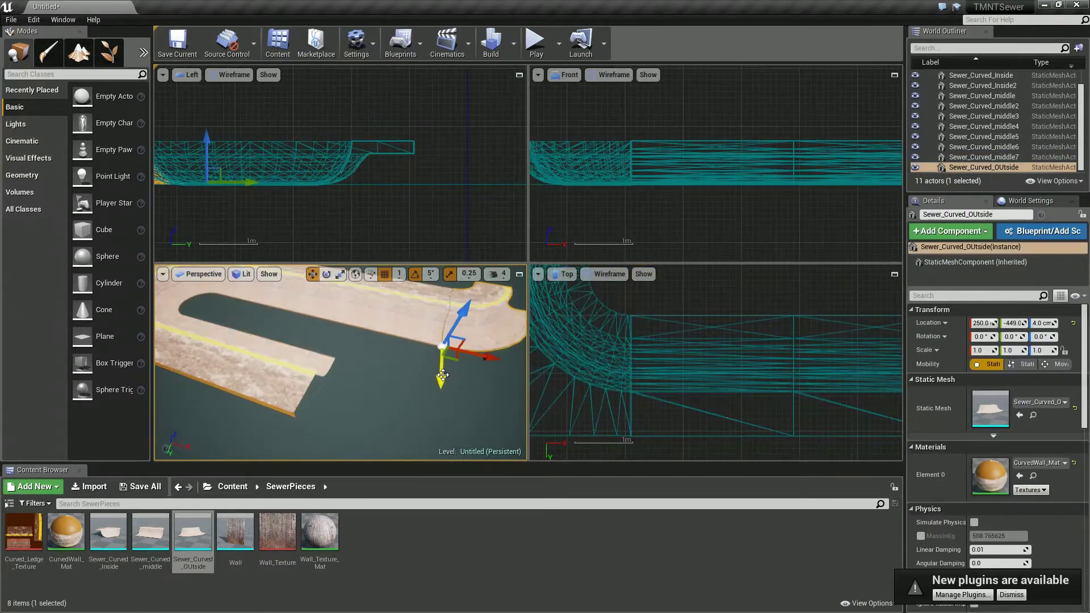
# Duplicate the outer curve, rotate it, and snap it at 10 to the neighbouring piece
pyautogui.keyDown('alt'); pyautogui.moveTo(443, 375); pyautogui.dragTo(414, 445); pyautogui.keyUp('alt')
pyautogui.press('e')
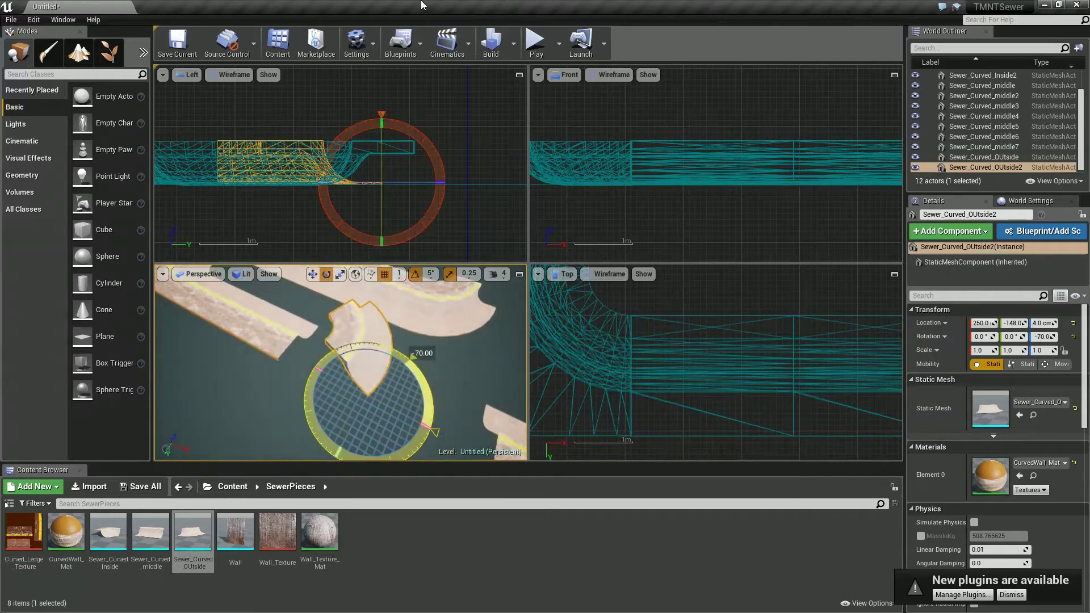
pyautogui.click(417, 322)
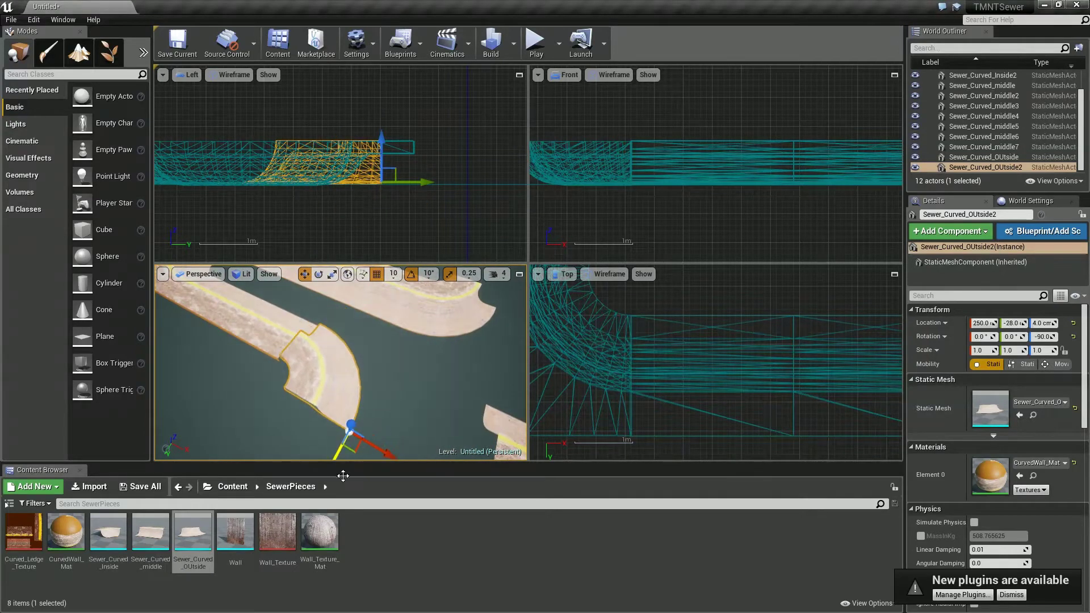
pyautogui.moveTo(284, 373); pyautogui.dragTo(786, 343)
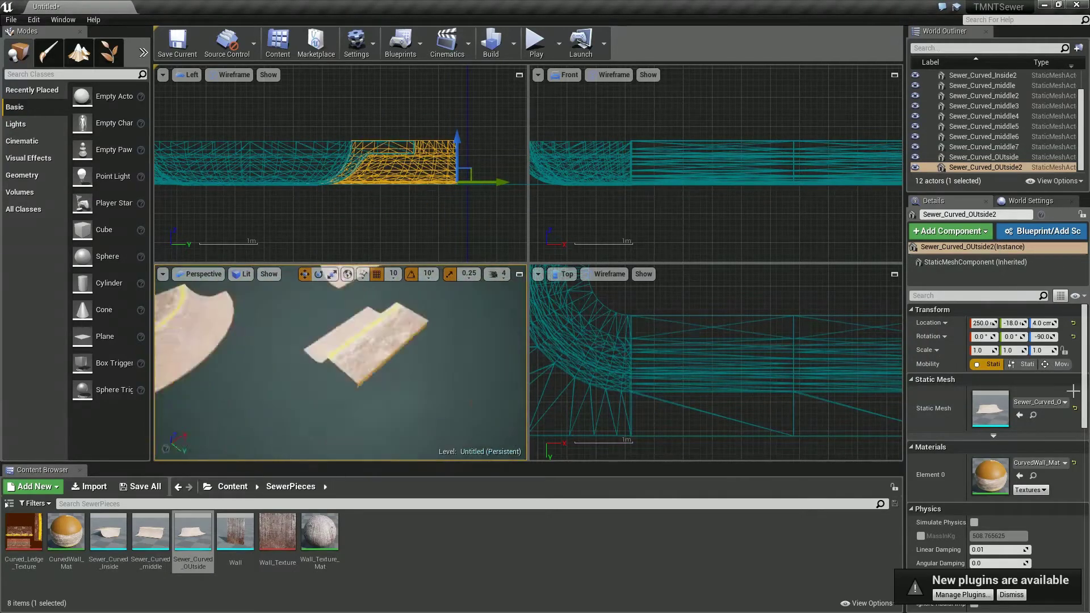
pyautogui.moveTo(340, 364); pyautogui.dragTo(432, 398)
# Join the third outer curve to the path and line a straight piece up with it
pyautogui.click(421, 403)
pyautogui.moveTo(394, 359); pyautogui.dragTo(412, 397)
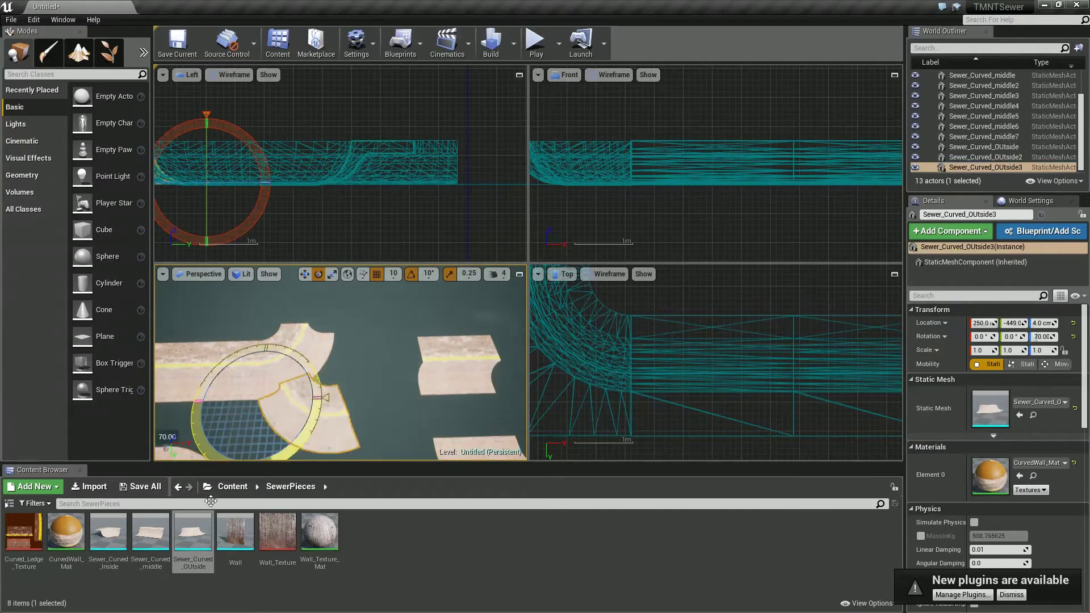
pyautogui.moveTo(317, 411); pyautogui.dragTo(413, 375)
pyautogui.scroll(-1, 718, 348)
pyautogui.scroll(-1, 746, 396)
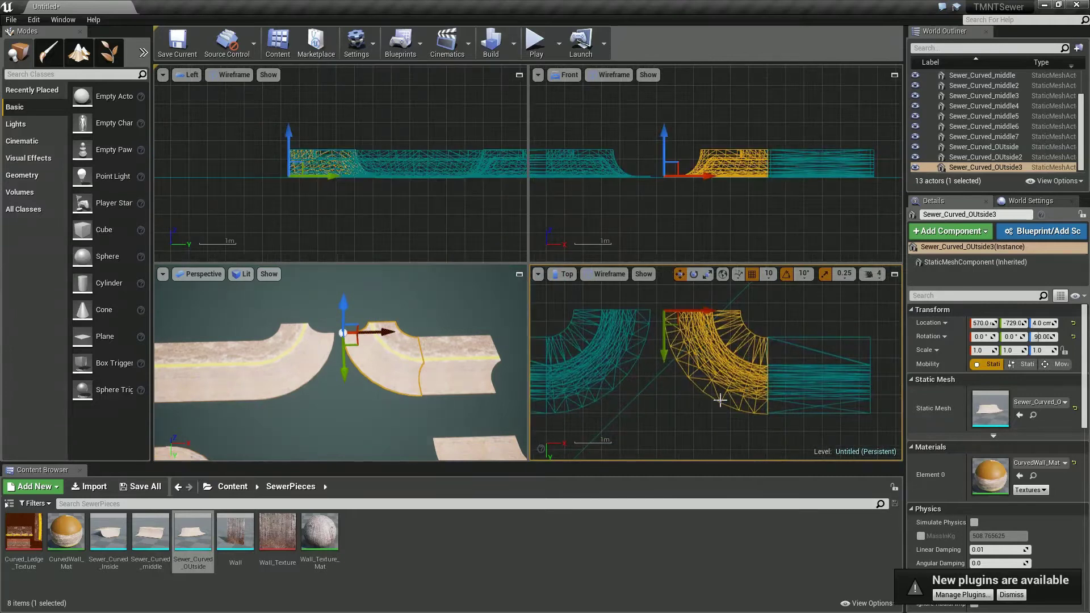
pyautogui.click(233, 371)
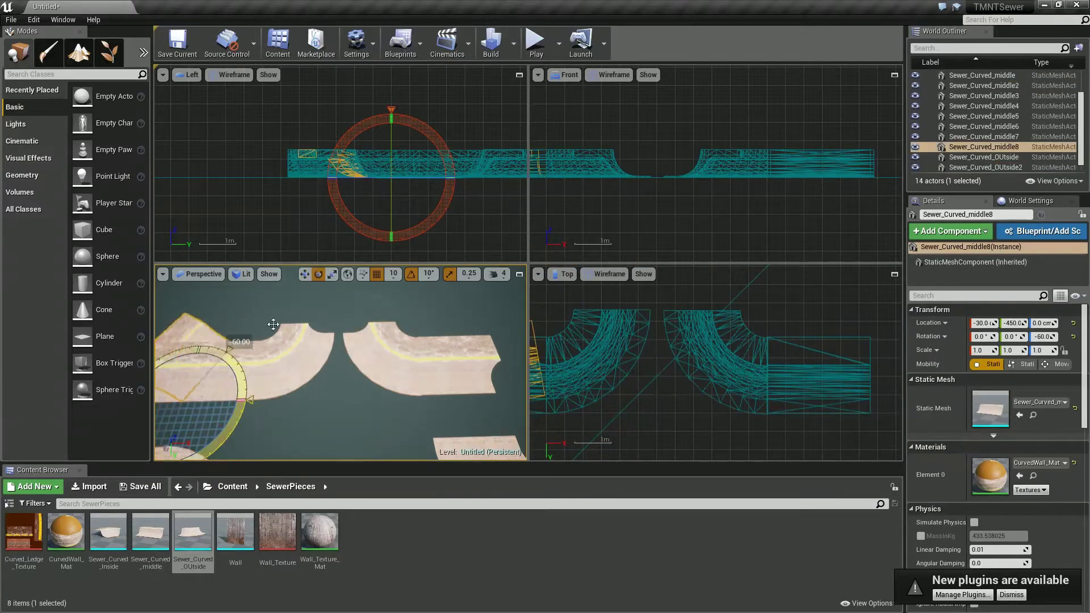
pyautogui.moveTo(343, 344); pyautogui.dragTo(350, 345)
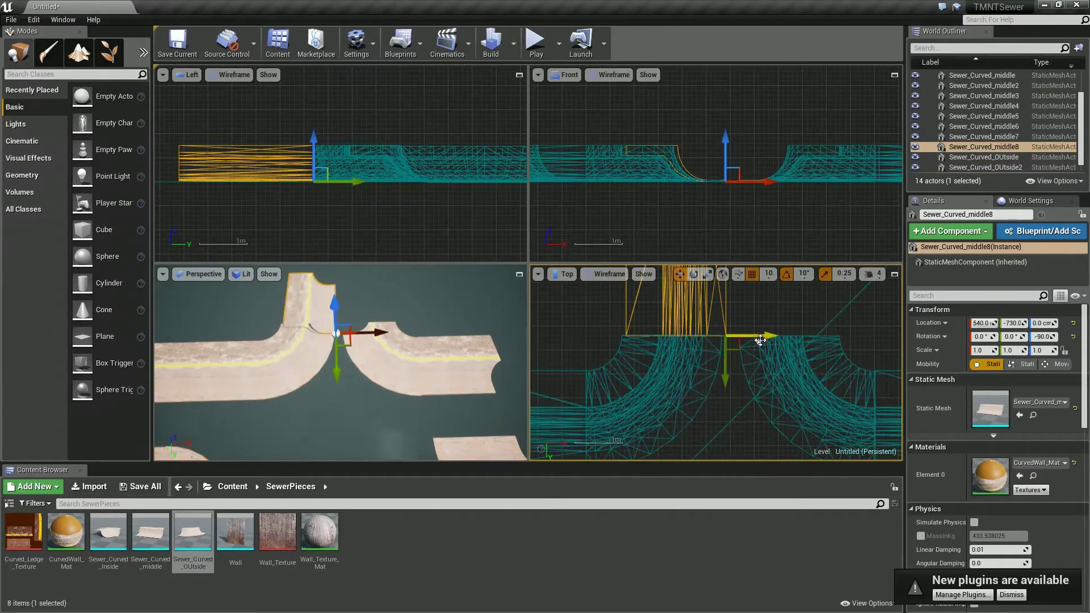
pyautogui.moveTo(675, 318); pyautogui.dragTo(675, 421, button='right')
# Duplicate two straight pieces and rotate the copies to bend the path into a side branch
pyautogui.scroll(-1, 674, 421)
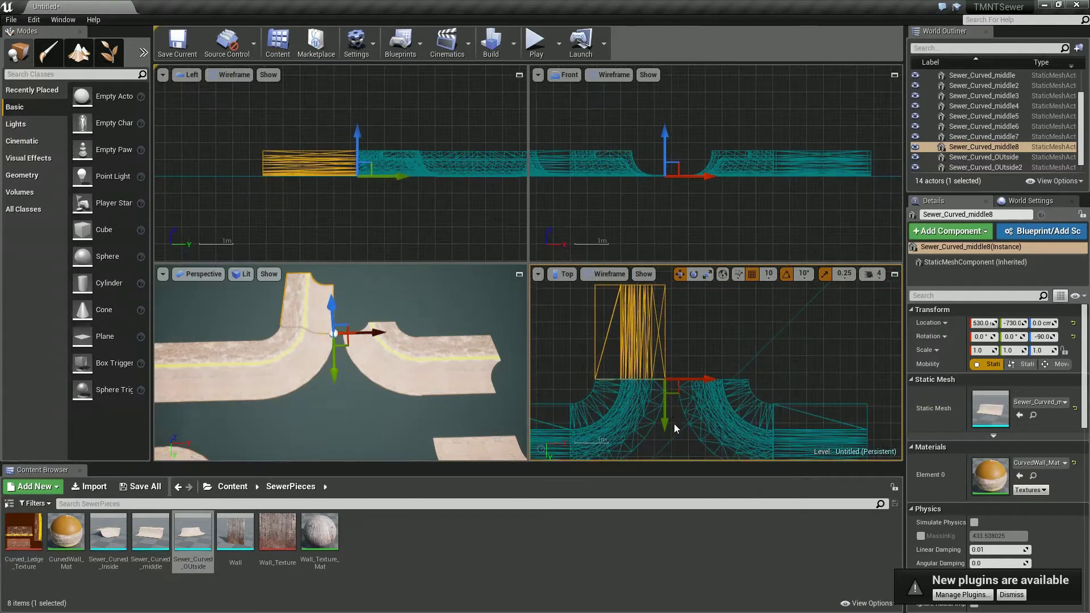
pyautogui.keyDown('ctrl'); pyautogui.click(647, 367); pyautogui.keyUp('ctrl')
pyautogui.moveTo(674, 395); pyautogui.dragTo(586, 386, button='right')
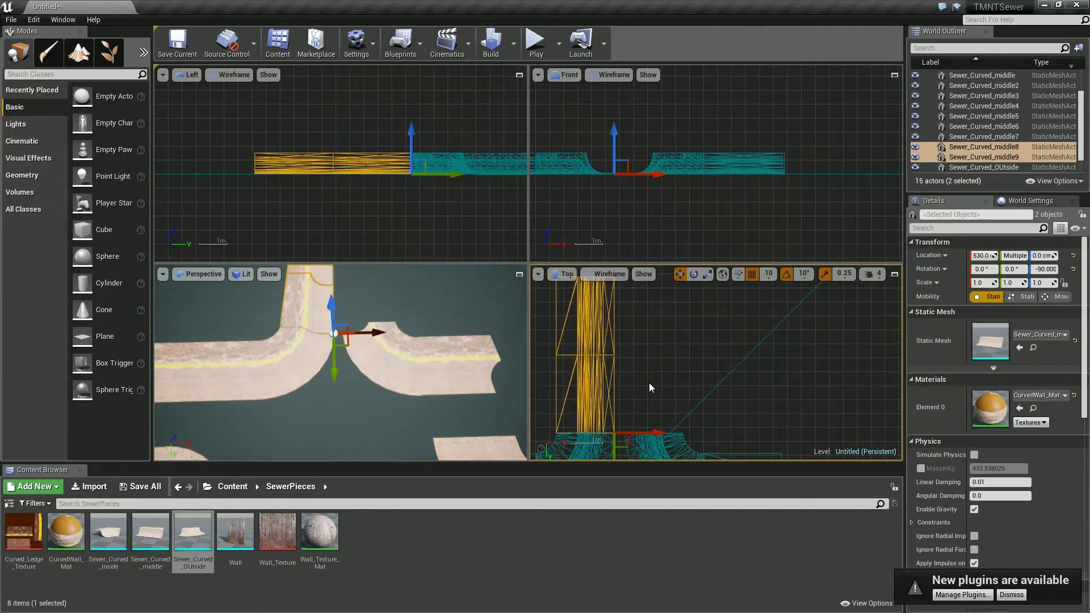
pyautogui.press('e')
pyautogui.keyDown('alt'); pyautogui.moveTo(655, 372); pyautogui.dragTo(602, 489); pyautogui.keyUp('alt')
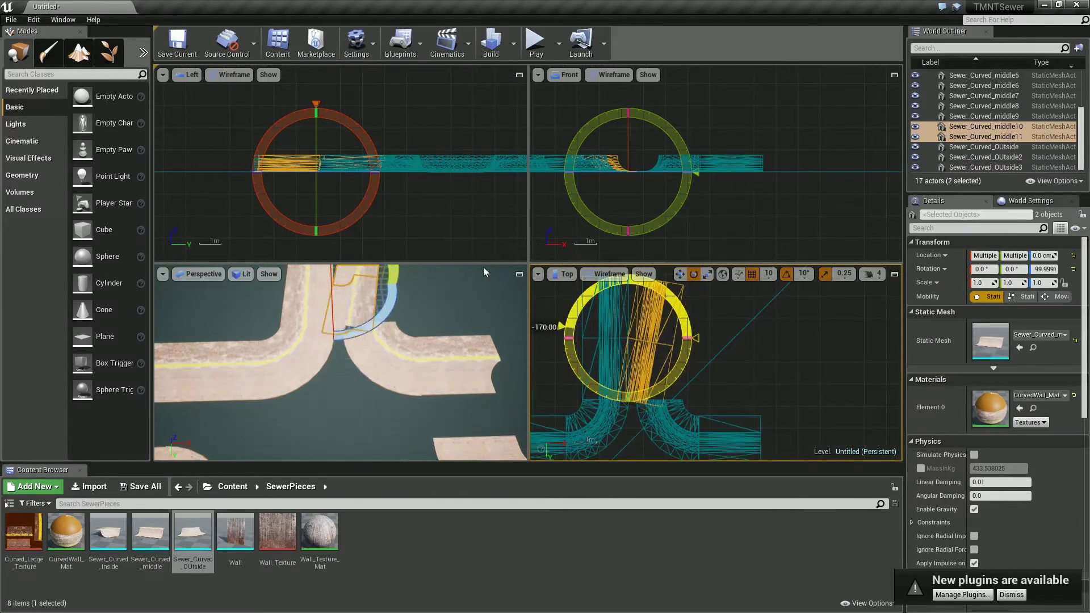
pyautogui.moveTo(312, 306)
pyautogui.mouseDown(button='right')
pyautogui.moveTo(268, 336)
pyautogui.moveTo(270, 354)
pyautogui.mouseUp(button='right')
pyautogui.click(519, 274)
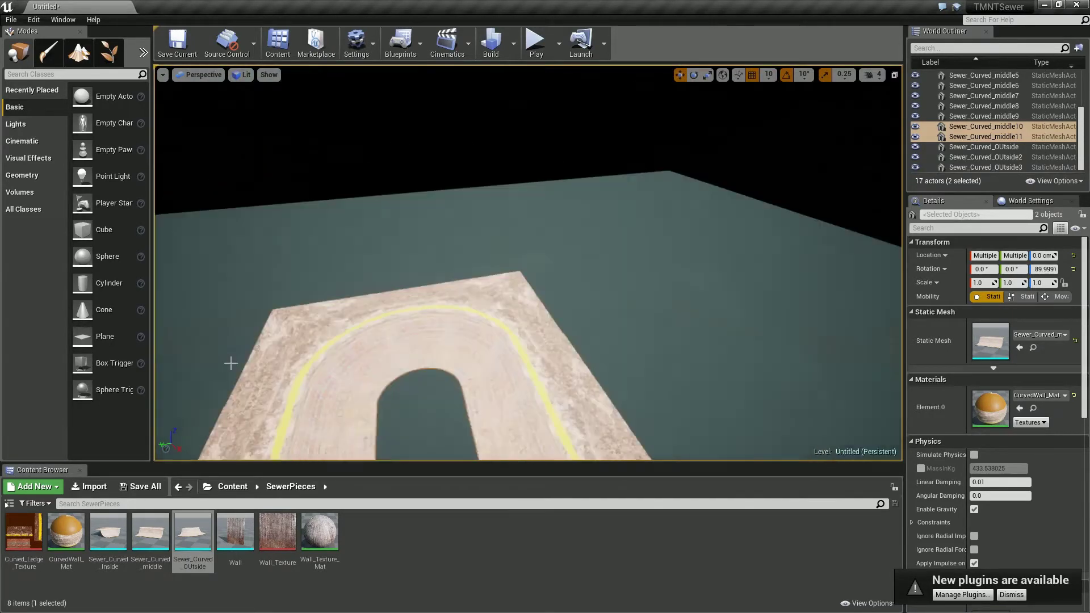
# Place the Wall asset at the path's end along the walkway edge
pyautogui.moveTo(270, 354); pyautogui.dragTo(232, 363, button='right')
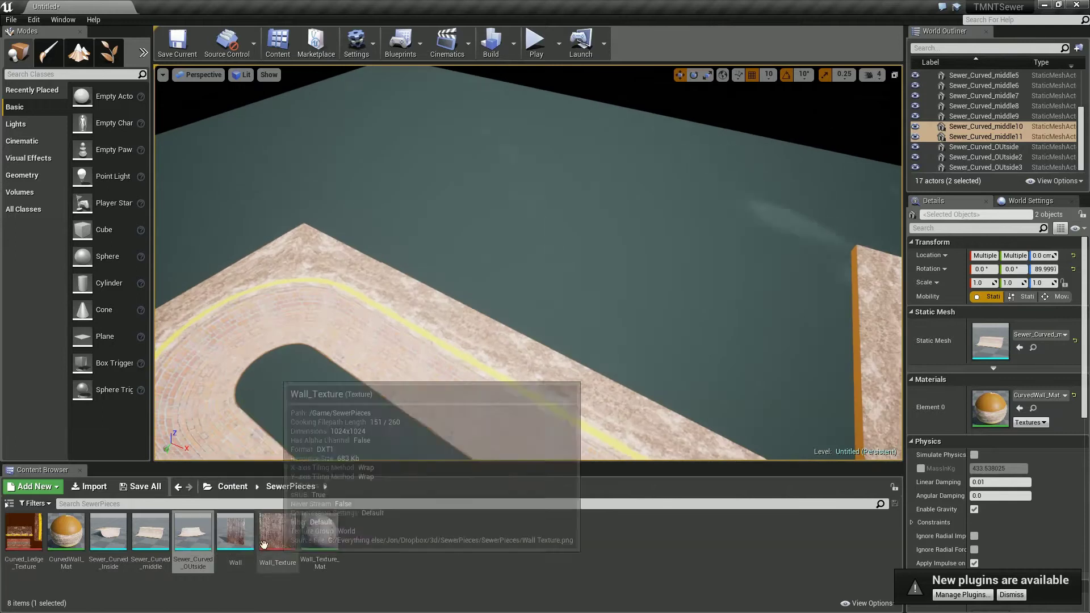
pyautogui.moveTo(423, 284); pyautogui.dragTo(424, 284)
pyautogui.moveTo(423, 284); pyautogui.dragTo(423, 390, button='right')
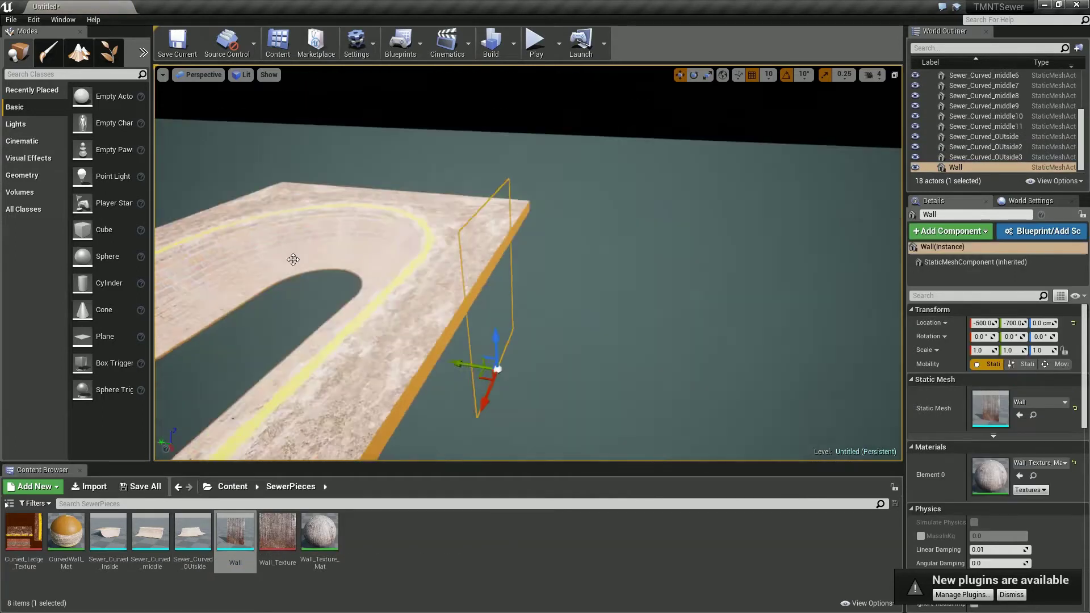
pyautogui.moveTo(333, 409); pyautogui.dragTo(329, 357)
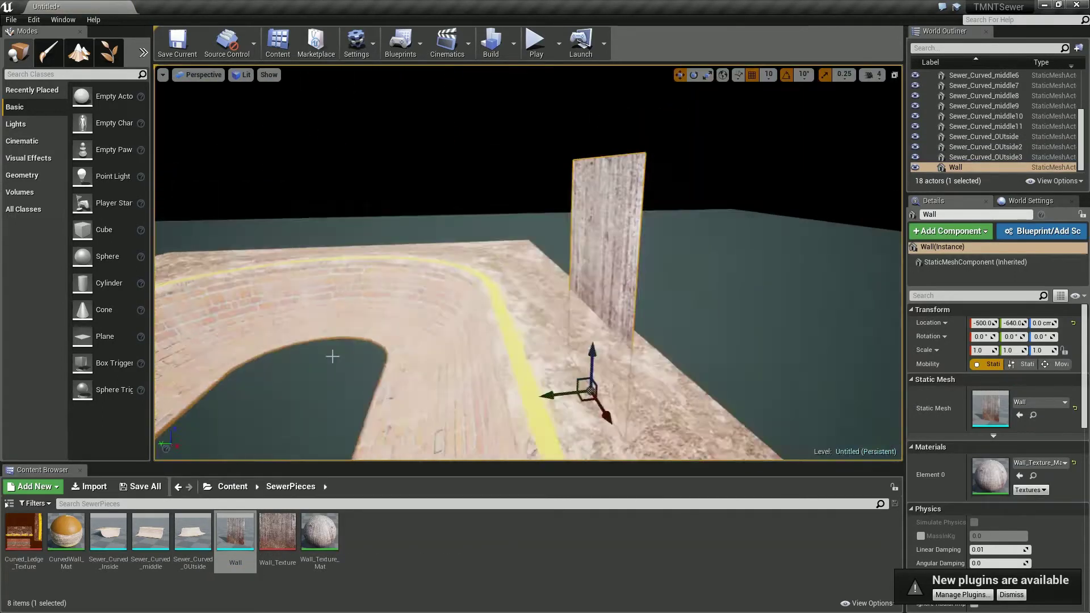
pyautogui.moveTo(328, 357); pyautogui.dragTo(639, 391, button='right')
pyautogui.click(894, 77)
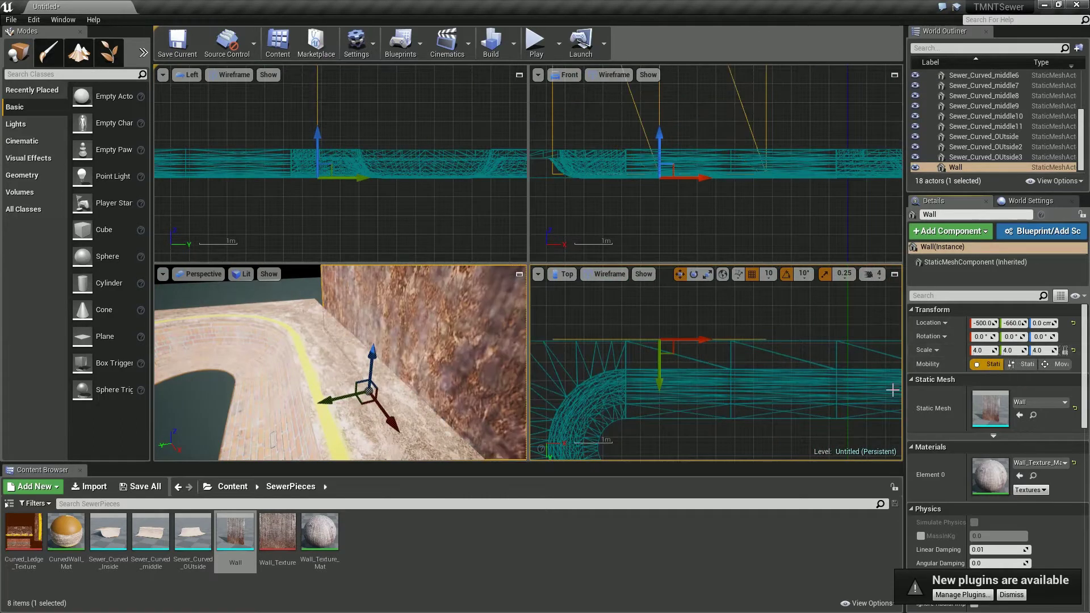
# Move the wall to X -450
pyautogui.moveTo(690, 340); pyautogui.dragTo(707, 340)
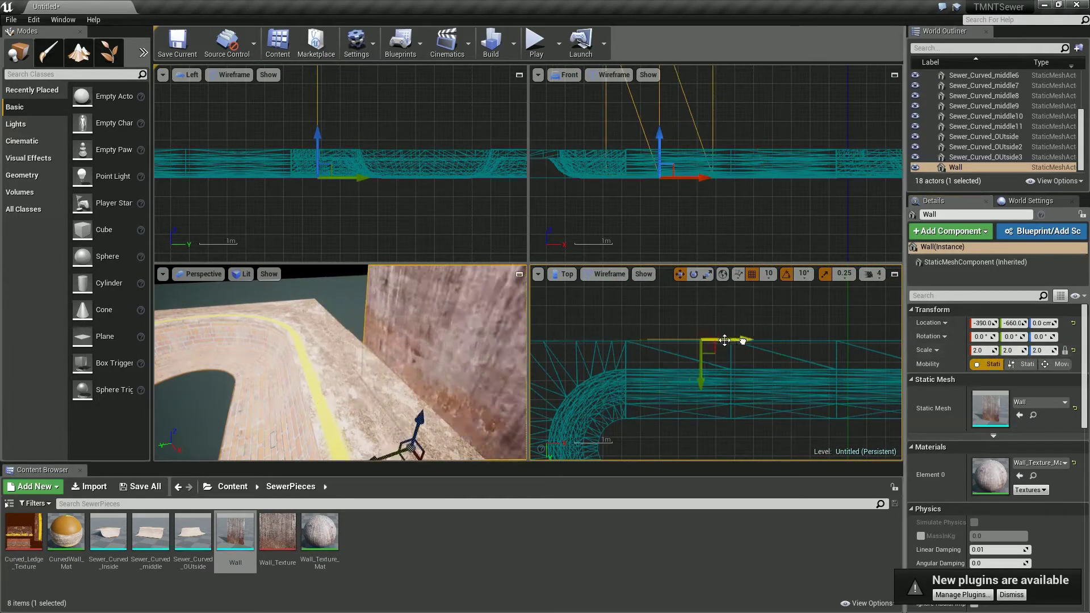
pyautogui.scroll(2, 635, 364)
pyautogui.scroll(2, 634, 364)
pyautogui.scroll(2, 634, 364)
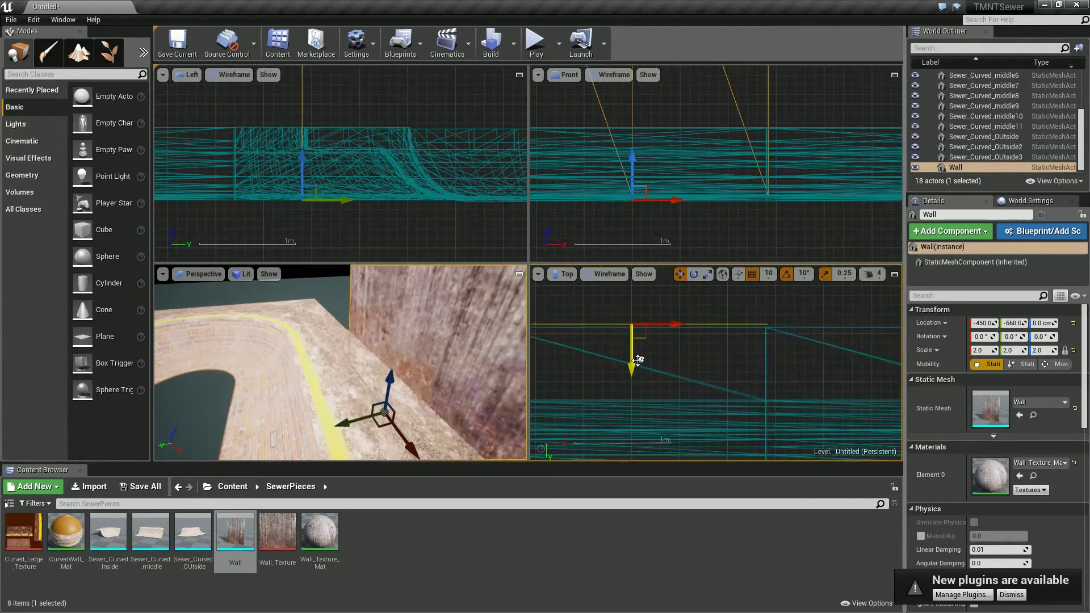
pyautogui.moveTo(377, 445); pyautogui.dragTo(389, 398, button='right')
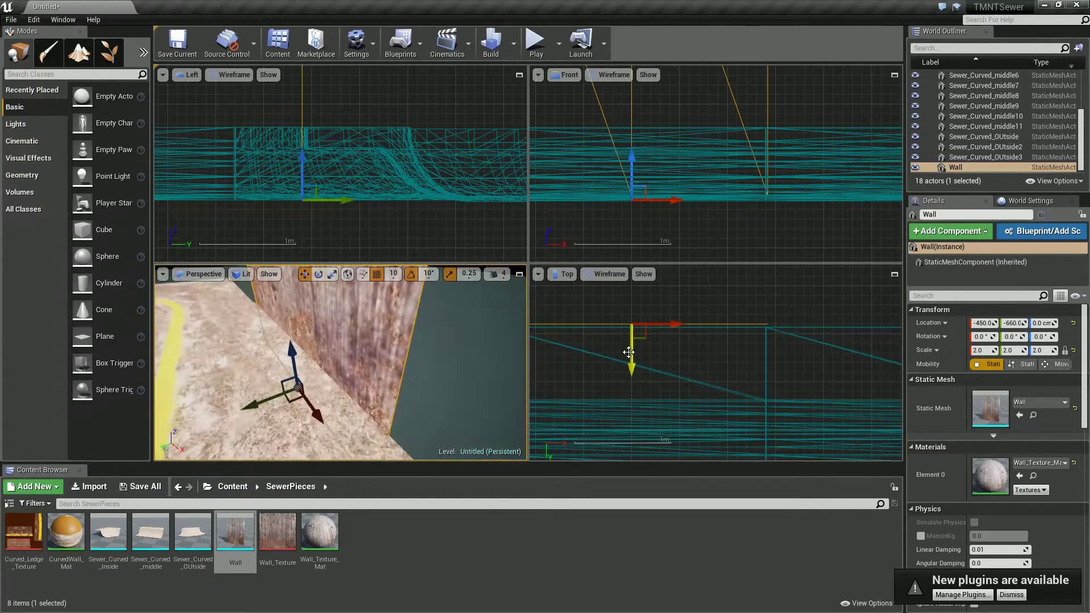
# Set position snapping to 5 and push the wall flush against the walkway
pyautogui.click(631, 363)
pyautogui.click(770, 274)
pyautogui.click(770, 323)
pyautogui.moveTo(631, 361); pyautogui.dragTo(631, 367)
pyautogui.press('f')
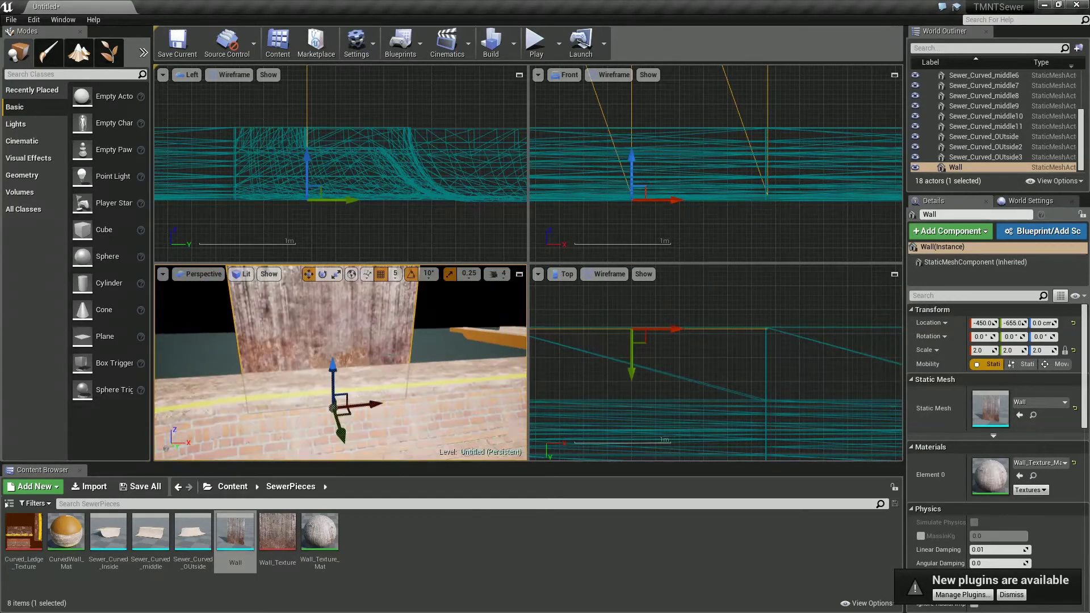
pyautogui.scroll(-2, 662, 359)
pyautogui.click(771, 273)
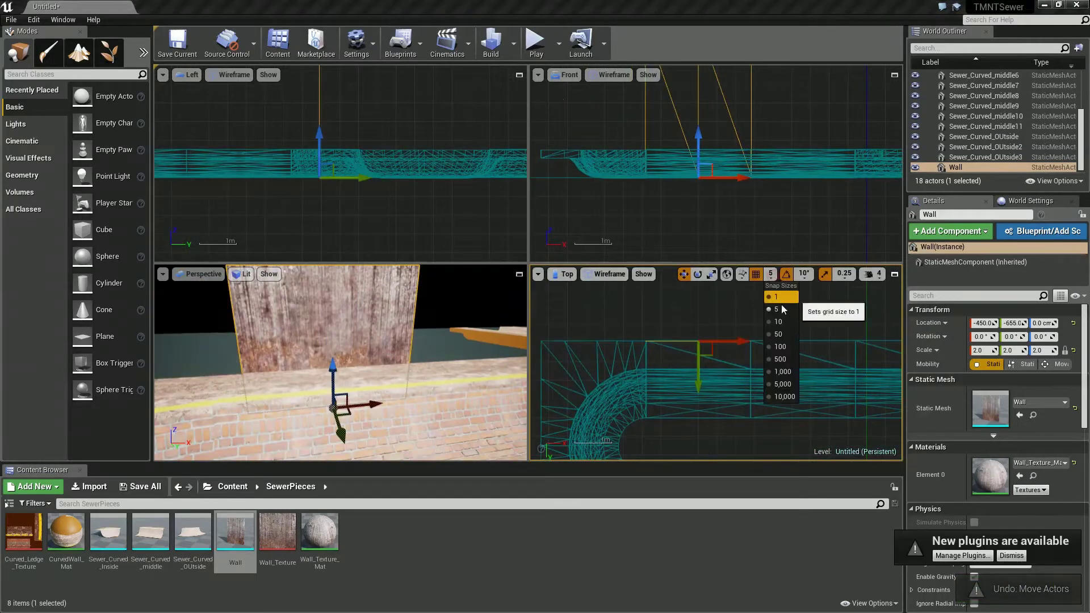
# Set position snapping back to 10 and duplicate two walls along the straight channel
pyautogui.click(777, 316)
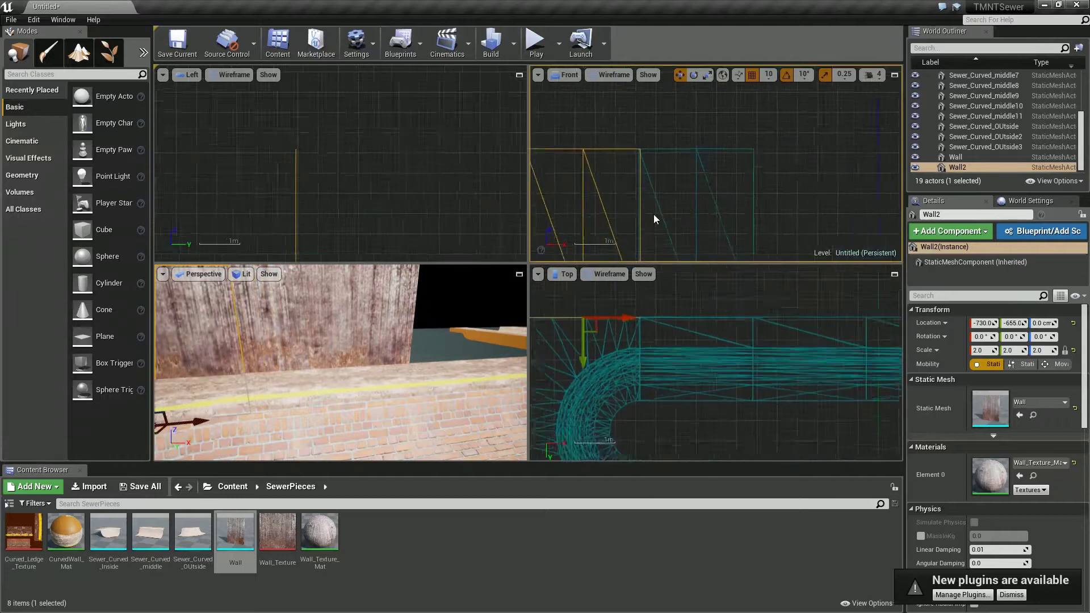
pyautogui.scroll(-3, 649, 174)
pyautogui.scroll(2, 638, 160)
pyautogui.scroll(-2, 711, 127)
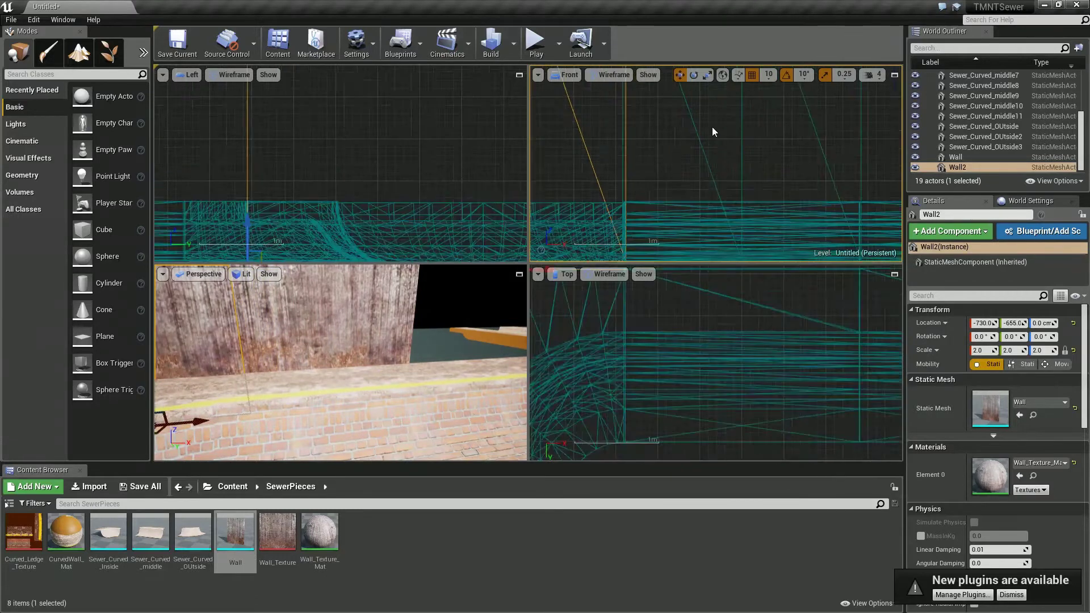
pyautogui.keyDown('ctrl'); pyautogui.click(718, 166); pyautogui.keyUp('ctrl')
pyautogui.keyDown('alt'); pyautogui.moveTo(631, 232); pyautogui.dragTo(744, 240); pyautogui.keyUp('alt')
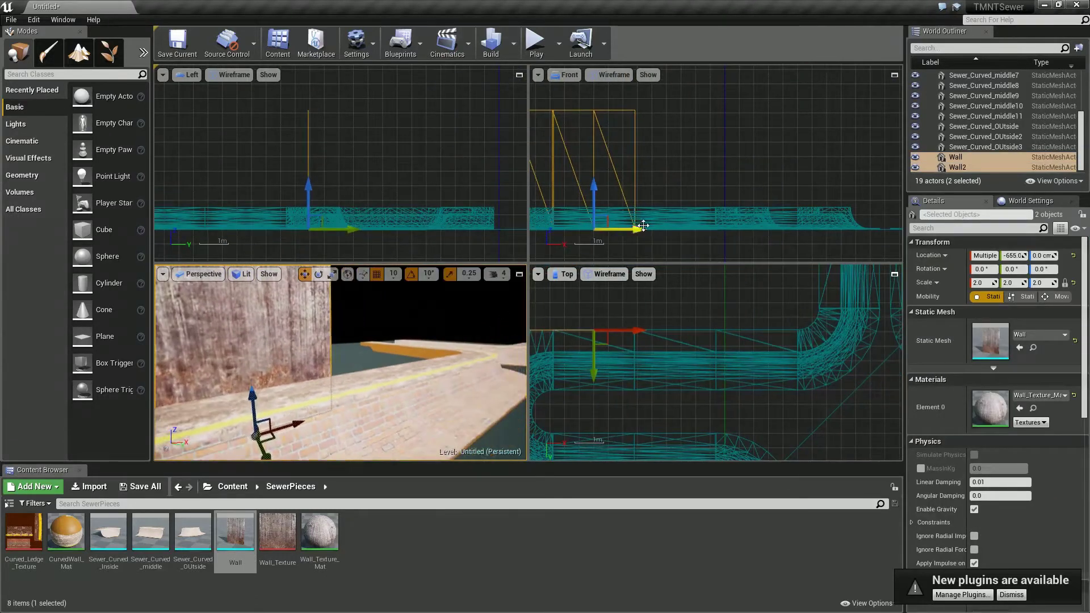
pyautogui.moveTo(340, 341); pyautogui.dragTo(348, 356, button='right')
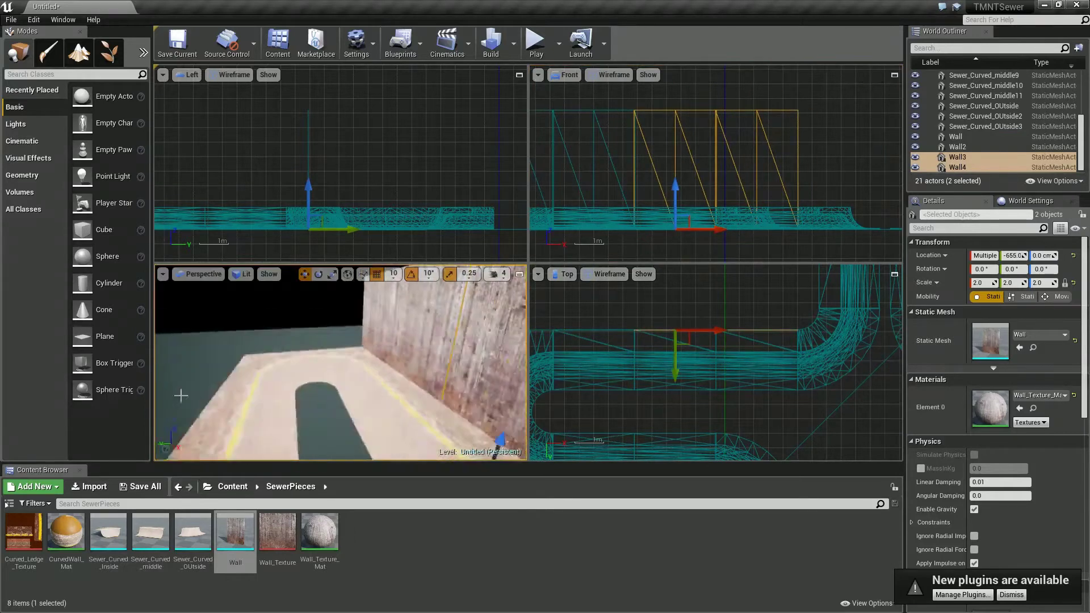
# Rotate-duplicate three walls toward the bend, then two more around the curve
pyautogui.click(588, 164)
pyautogui.keyDown('ctrl'); pyautogui.click(651, 166); pyautogui.keyUp('ctrl')
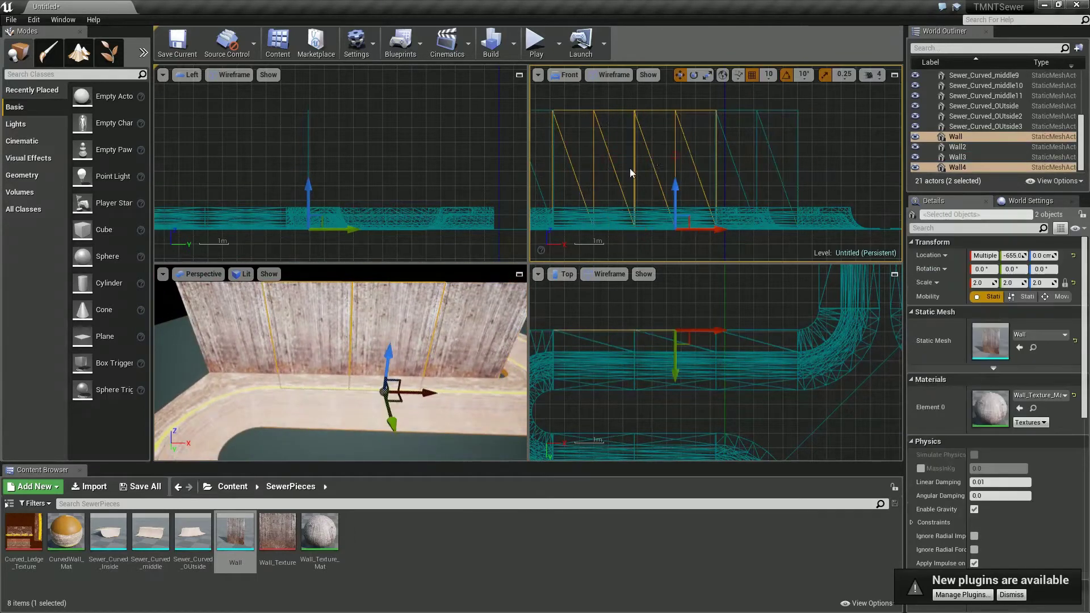
pyautogui.scroll(-2, 624, 159)
pyautogui.keyDown('ctrl'); pyautogui.click(616, 153); pyautogui.keyUp('ctrl')
pyautogui.scroll(-2, 694, 377)
pyautogui.press('e')
pyautogui.keyDown('alt'); pyautogui.moveTo(617, 318); pyautogui.dragTo(439, 379); pyautogui.keyUp('alt')
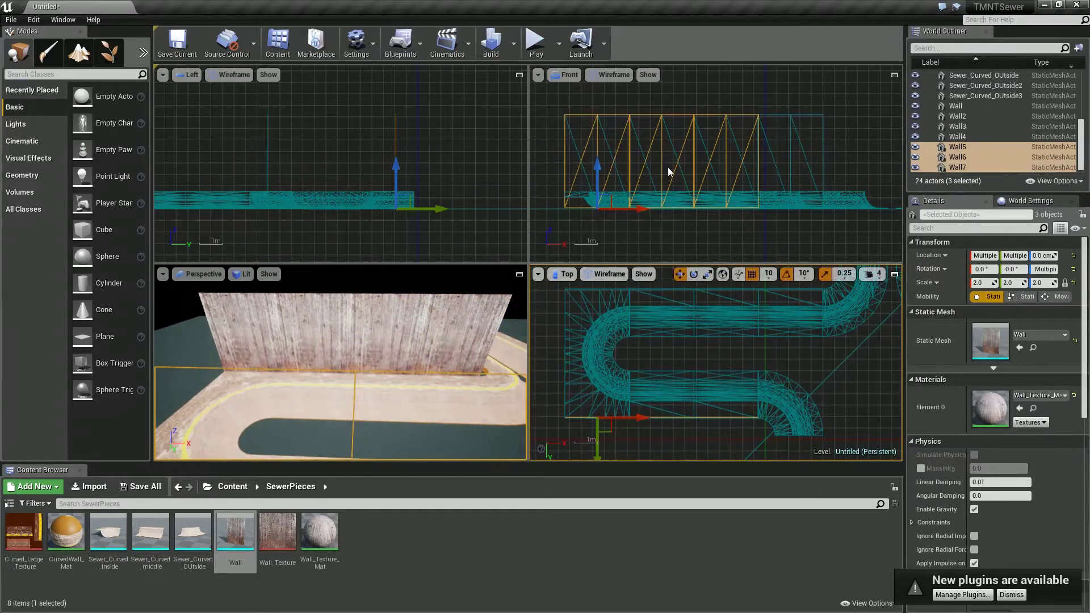
pyautogui.keyDown('ctrl'); pyautogui.click(621, 142); pyautogui.keyUp('ctrl')
pyautogui.keyDown('alt'); pyautogui.moveTo(631, 389); pyautogui.dragTo(673, 482); pyautogui.keyUp('alt')
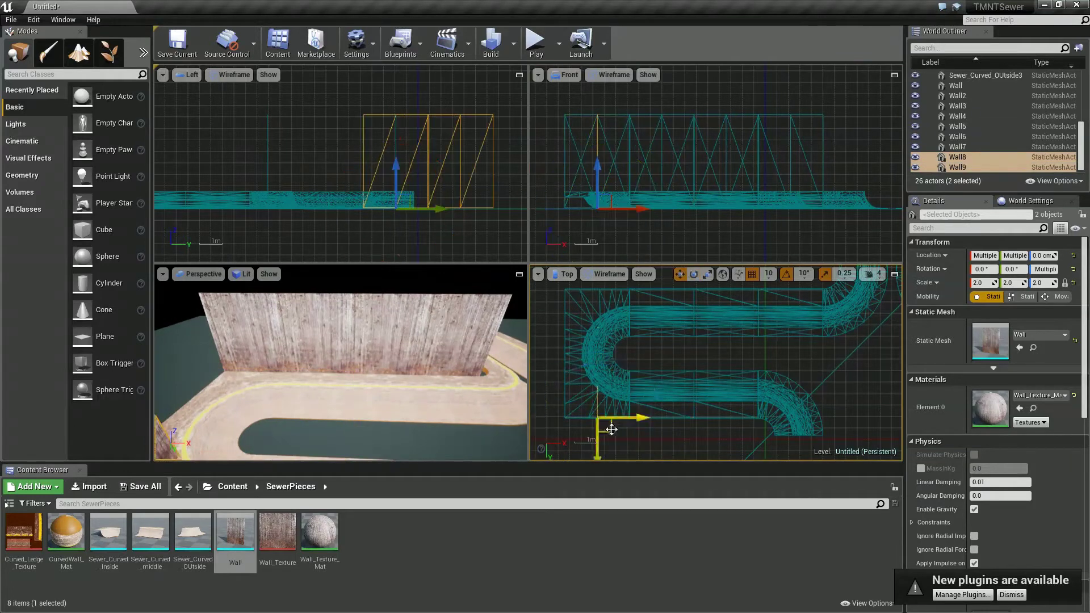
# View the corner walls from above and select a curved sewer piece
pyautogui.moveTo(341, 363)
pyautogui.mouseDown(button='right')
pyautogui.moveTo(257, 361)
pyautogui.moveTo(167, 308)
pyautogui.moveTo(567, 352)
pyautogui.mouseUp(button='right')
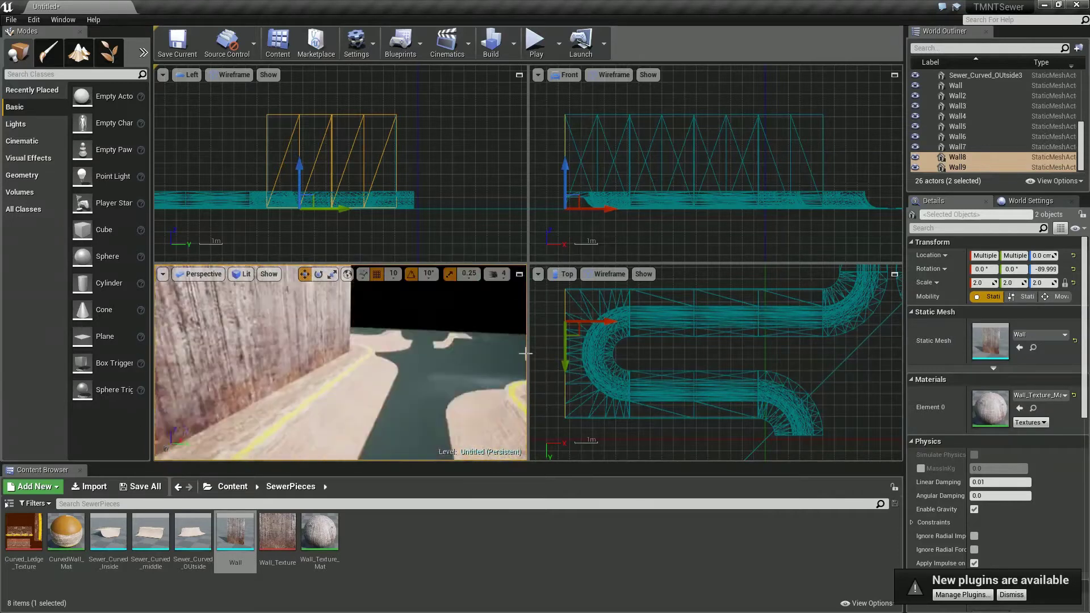
pyautogui.moveTo(332, 375); pyautogui.dragTo(333, 374, button='right')
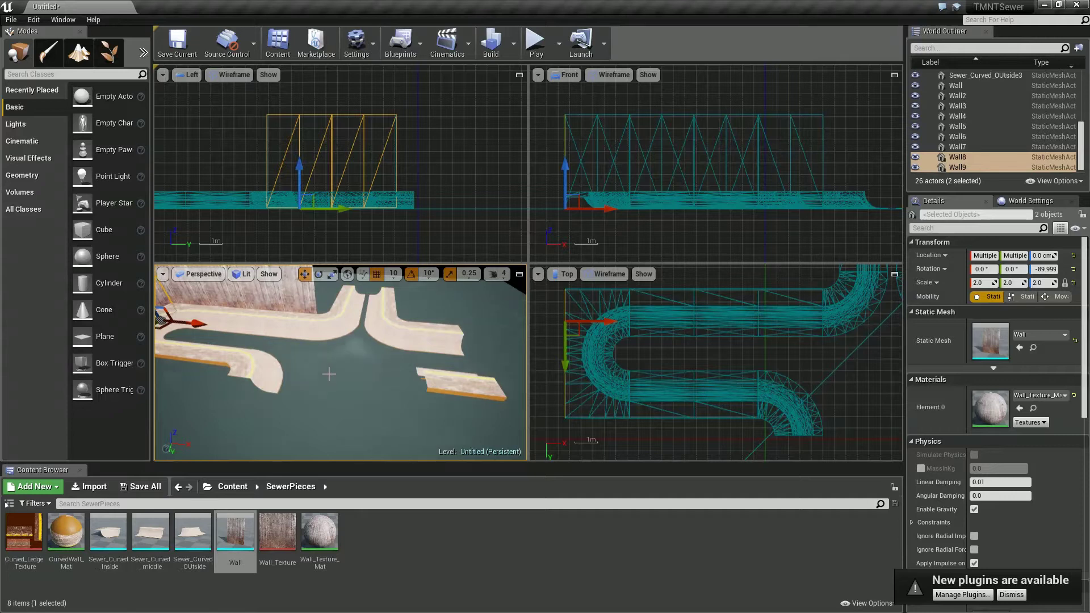
pyautogui.click(283, 360)
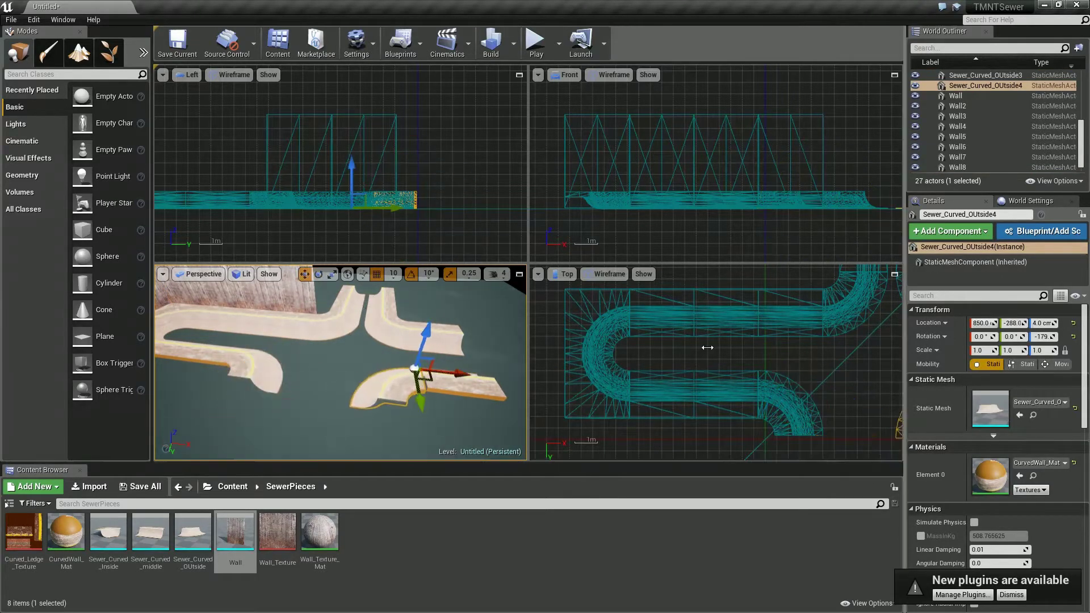
# Nudge the curved piece into alignment and place two duplicated walls beside it
pyautogui.press('f')
pyautogui.moveTo(709, 364); pyautogui.dragTo(713, 359)
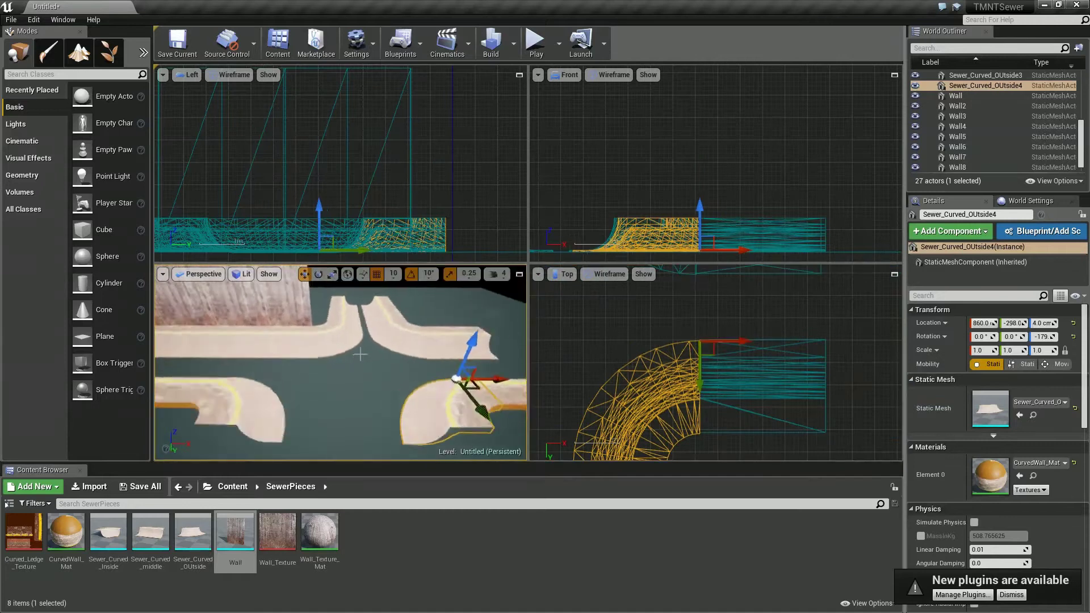
pyautogui.moveTo(256, 415); pyautogui.dragTo(341, 369, button='right')
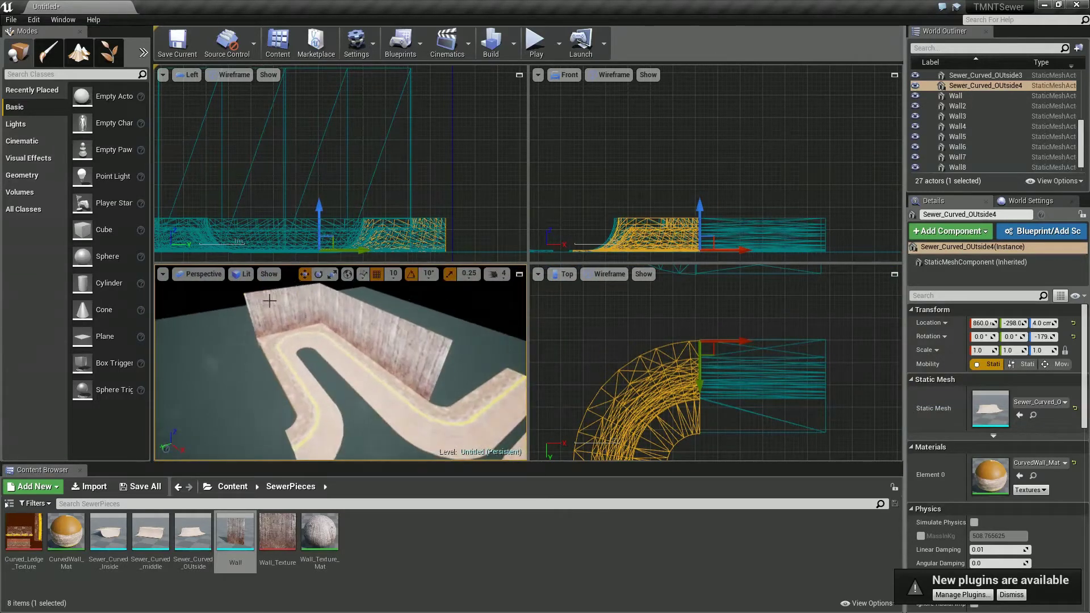
pyautogui.click(875, 354)
pyautogui.scroll(-3, 875, 354)
pyautogui.moveTo(875, 353); pyautogui.dragTo(769, 335)
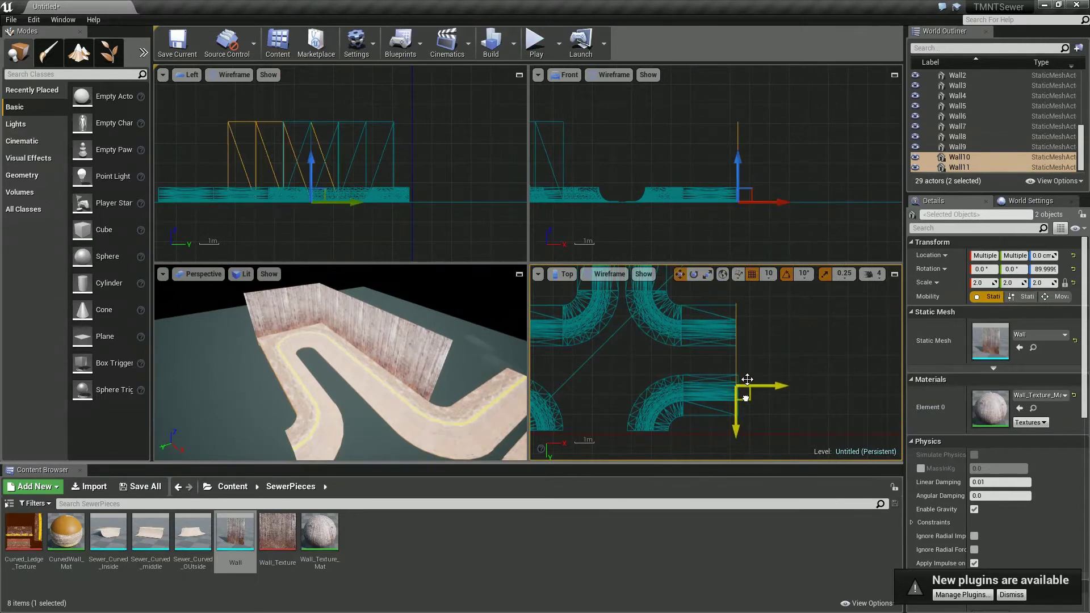
pyautogui.press('f')
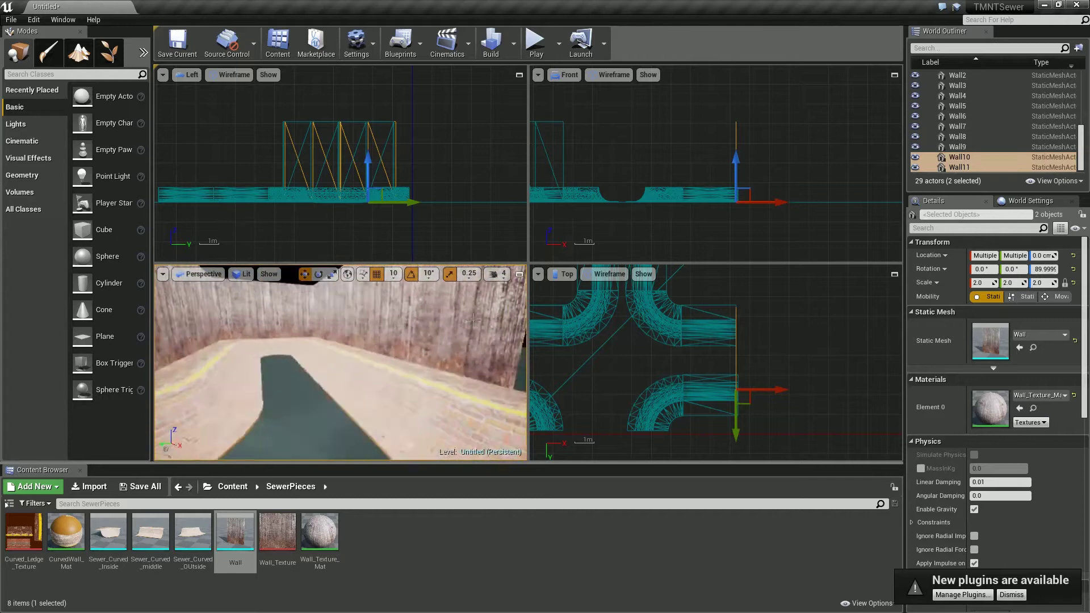
# Lower the water plane with grid snap 5, then set the grid snap to 1
pyautogui.click(433, 344)
pyautogui.click(393, 274)
pyautogui.click(417, 296)
pyautogui.moveTo(459, 321); pyautogui.dragTo(464, 315)
pyautogui.click(395, 273)
pyautogui.click(401, 290)
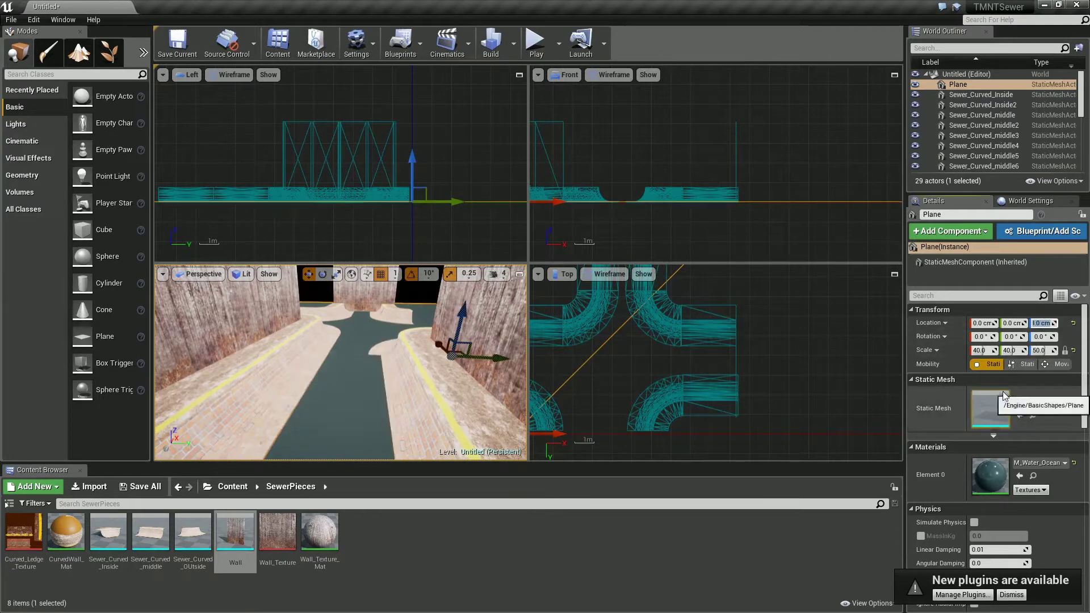
# Raise the curved sewer piece and the water plane slightly
pyautogui.moveTo(264, 434); pyautogui.dragTo(479, 363)
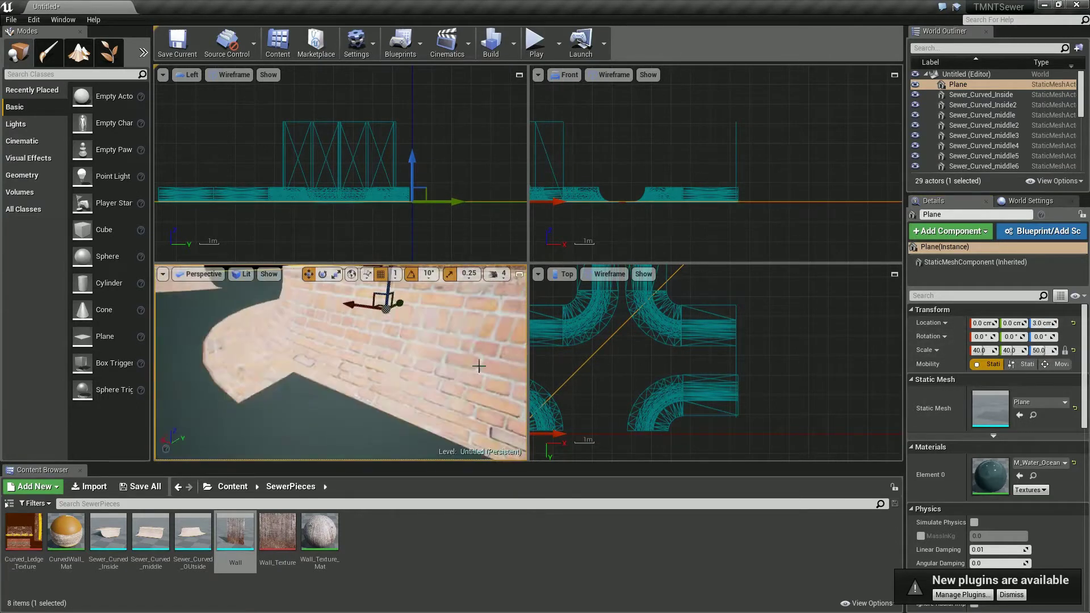
pyautogui.click(348, 325)
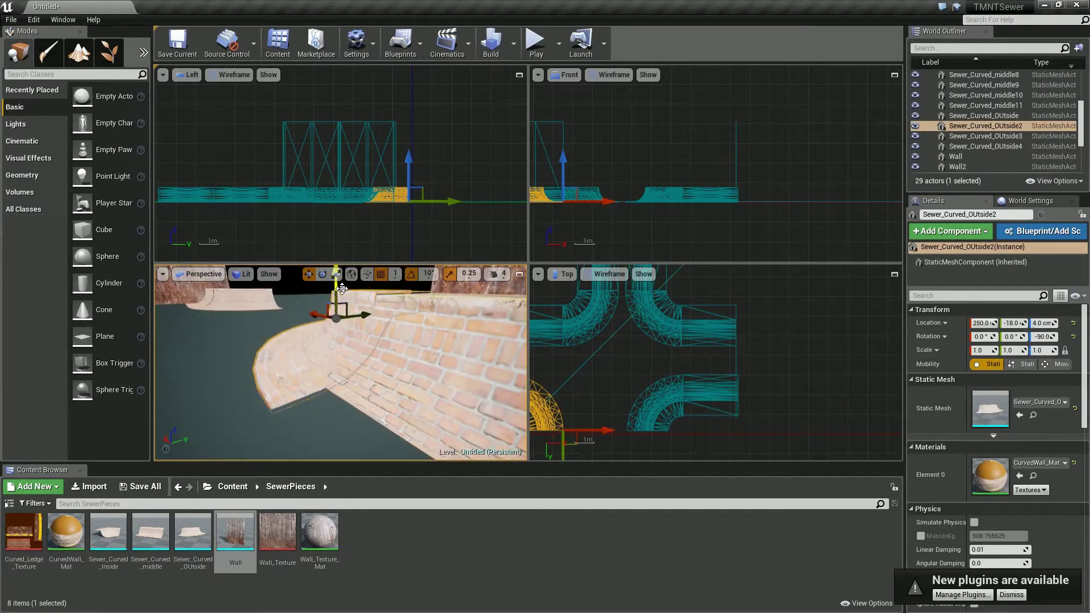
pyautogui.moveTo(343, 291); pyautogui.dragTo(343, 287)
pyautogui.moveTo(479, 369); pyautogui.dragTo(397, 363)
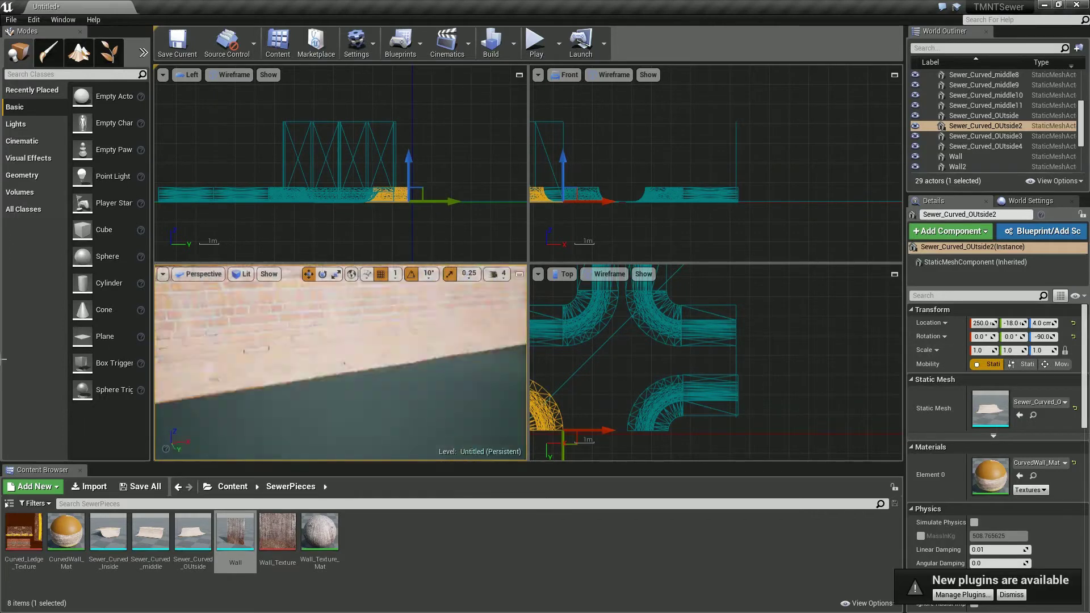
pyautogui.click(360, 416)
pyautogui.moveTo(360, 416)
pyautogui.mouseDown()
pyautogui.moveTo(59, 355)
pyautogui.moveTo(366, 372)
pyautogui.moveTo(341, 369)
pyautogui.mouseUp()
# Select all the straight walls and set their Z scale to 3
pyautogui.scroll(-5, 247, 212)
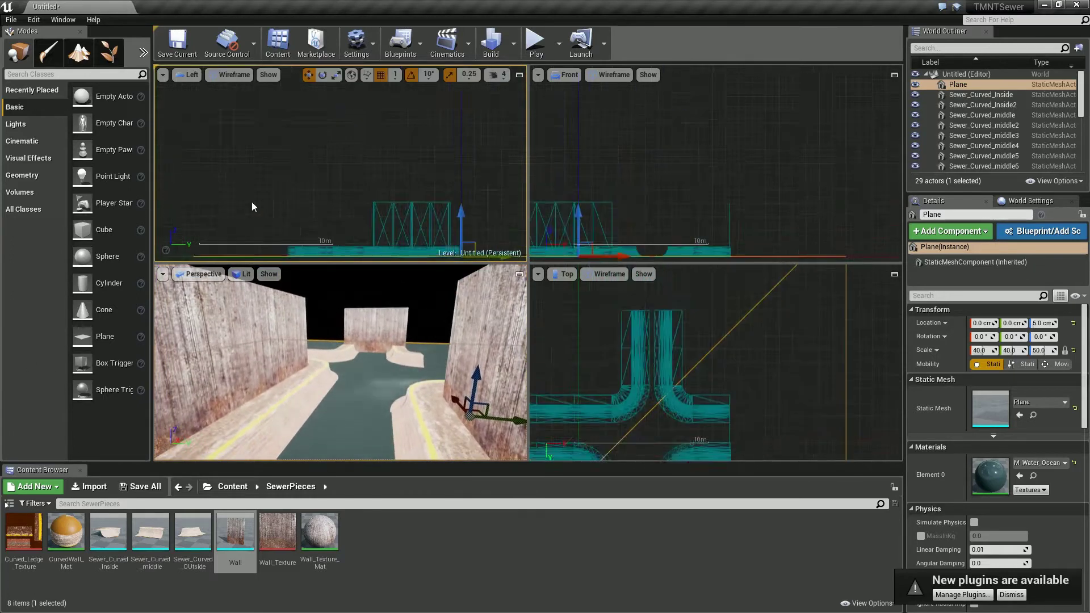
pyautogui.moveTo(231, 222); pyautogui.dragTo(393, 201)
pyautogui.scroll(3, 290, 162)
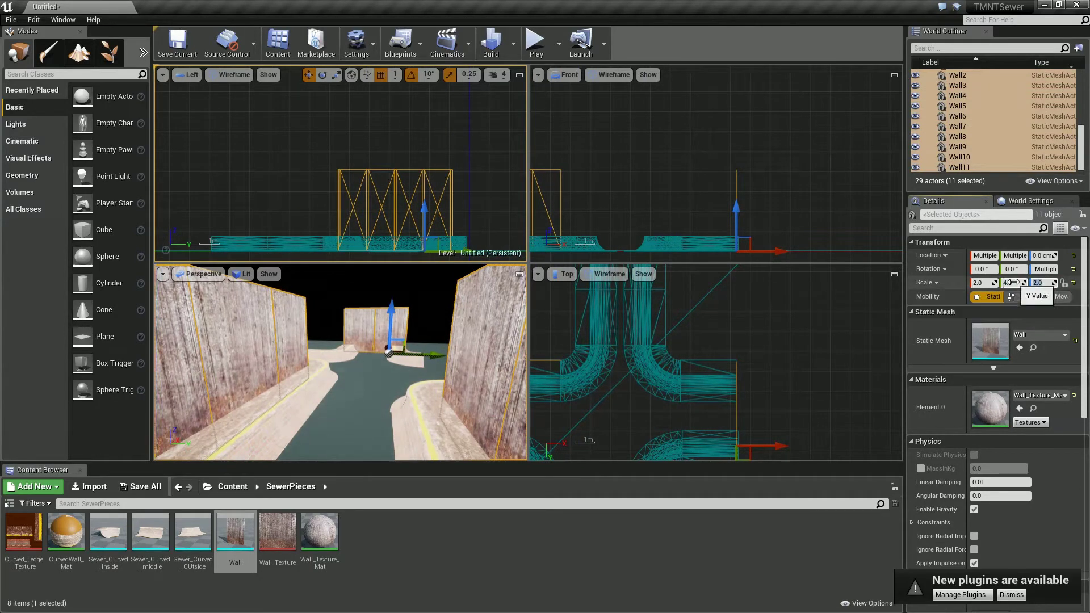
pyautogui.write('3')
pyautogui.press('Return')
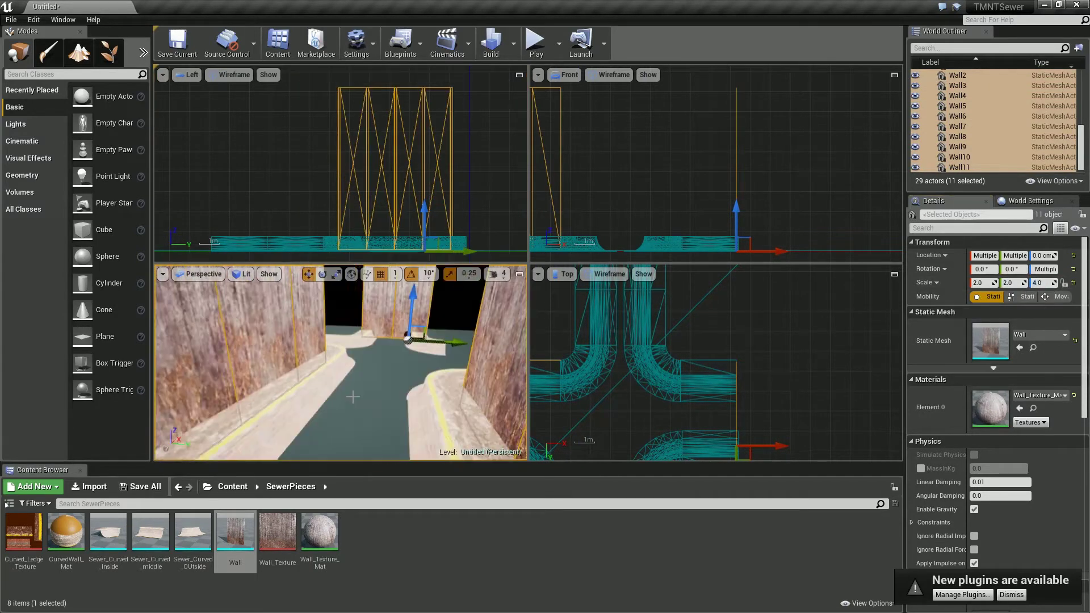
# Inspect the taller walls and select the corner wall together with Wall10
pyautogui.moveTo(364, 369)
pyautogui.mouseDown()
pyautogui.moveTo(337, 396)
pyautogui.moveTo(464, 448)
pyautogui.mouseUp()
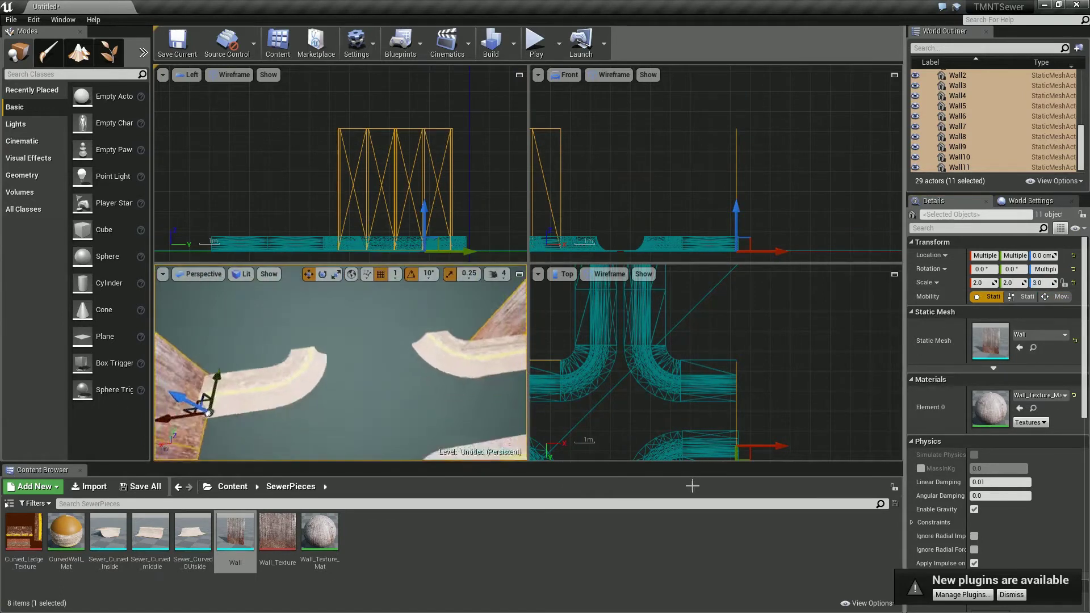
pyautogui.moveTo(464, 448); pyautogui.dragTo(192, 395)
pyautogui.click(192, 395)
pyautogui.keyDown('ctrl'); pyautogui.click(192, 395); pyautogui.keyUp('ctrl')
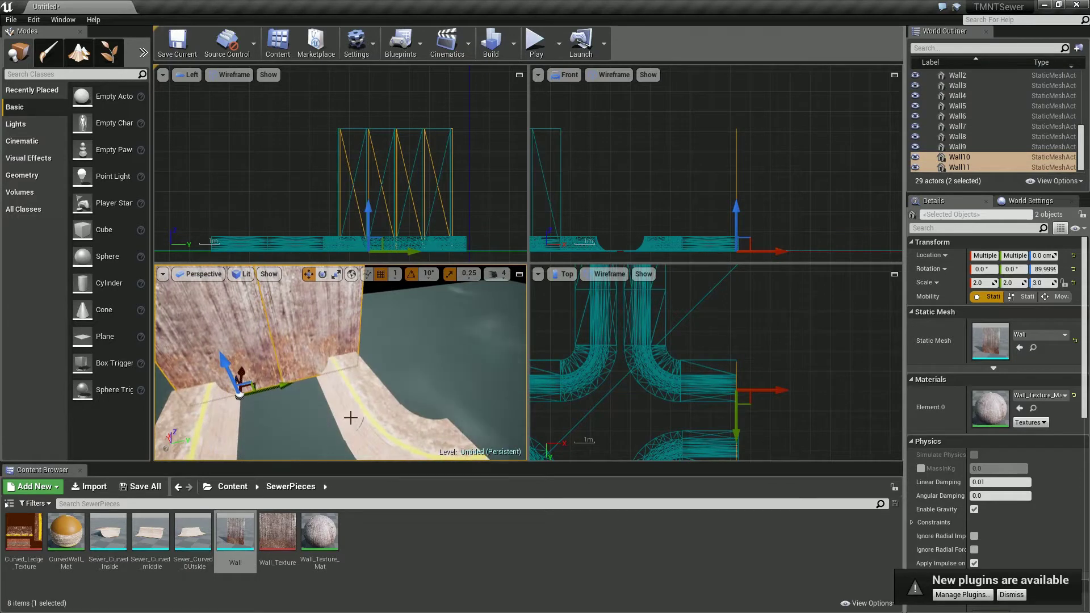
pyautogui.moveTo(192, 395)
pyautogui.mouseDown()
pyautogui.moveTo(200, 406)
pyautogui.moveTo(117, 493)
pyautogui.mouseUp()
# With grid snap 5, duplicate two walls turned 90 degrees and slide them beside the curve
pyautogui.press('e')
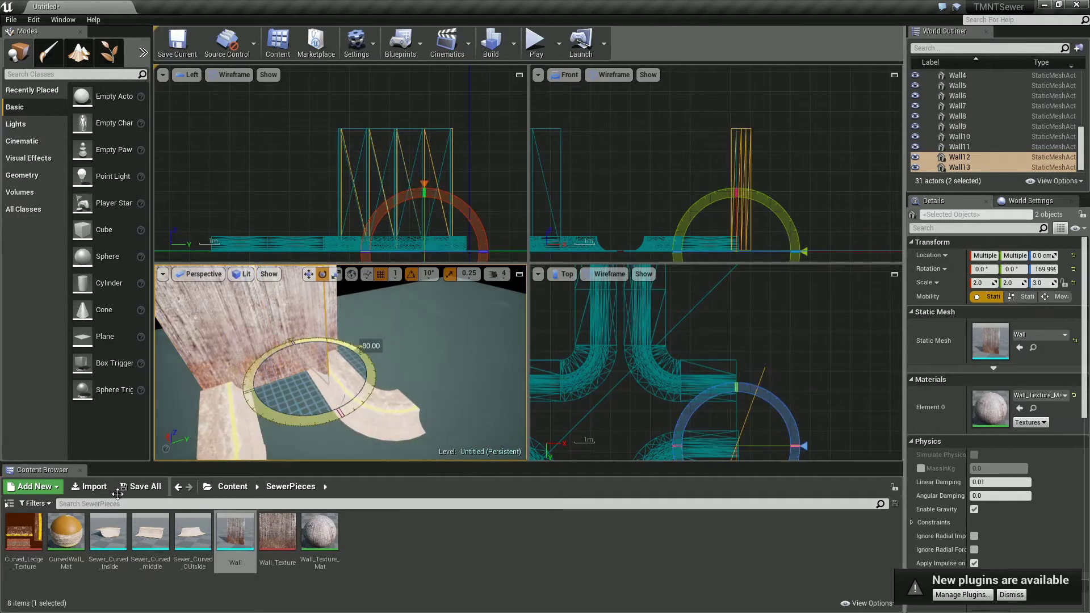
pyautogui.moveTo(752, 446); pyautogui.dragTo(686, 395, button='right')
pyautogui.scroll(2, 659, 386)
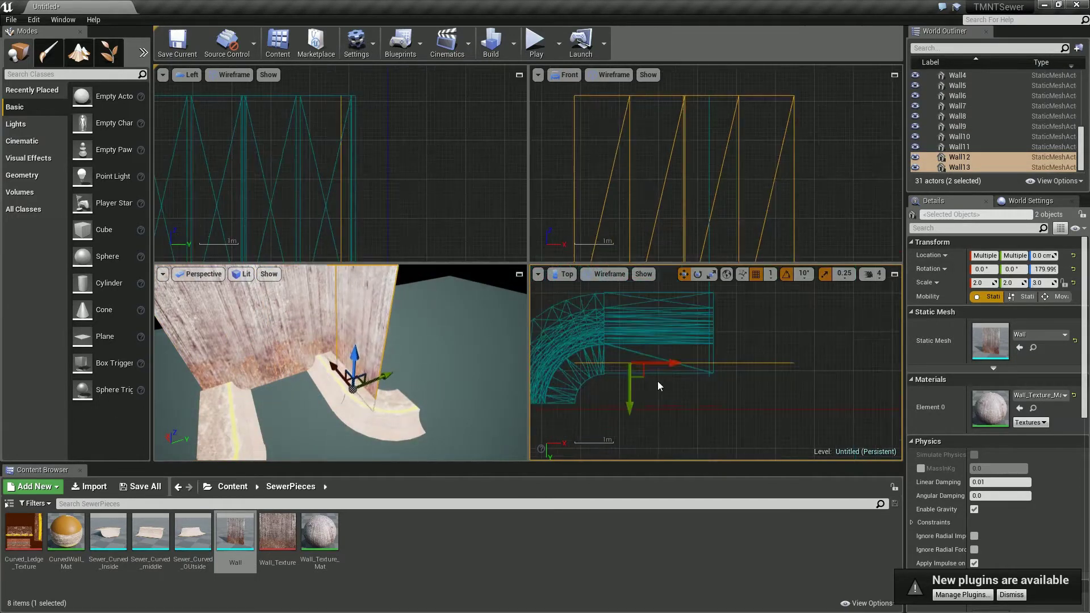
pyautogui.click(771, 273)
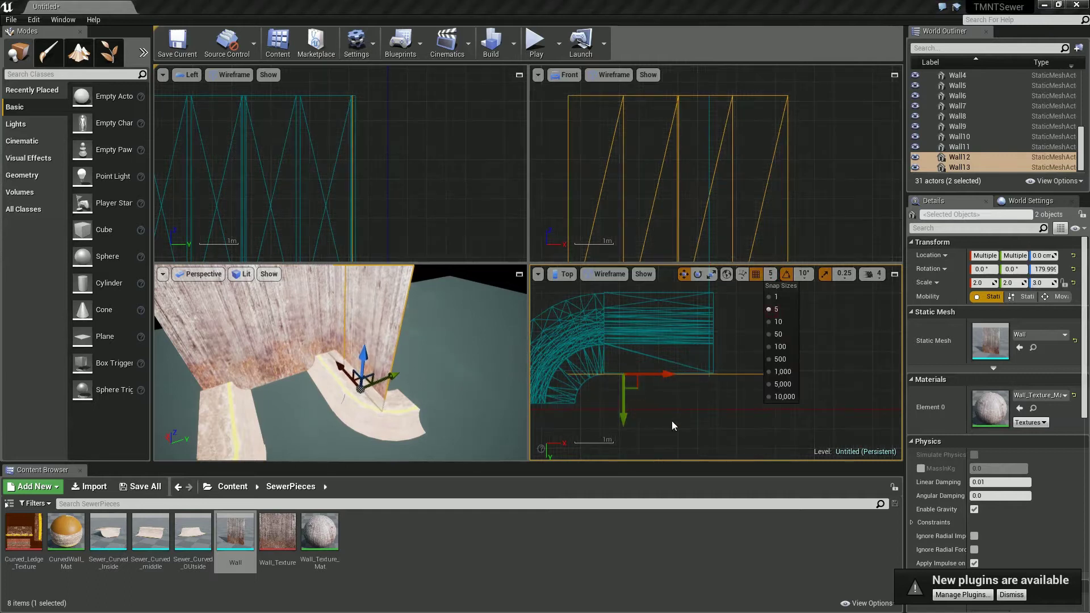
pyautogui.scroll(2, 608, 382)
pyautogui.click(776, 307)
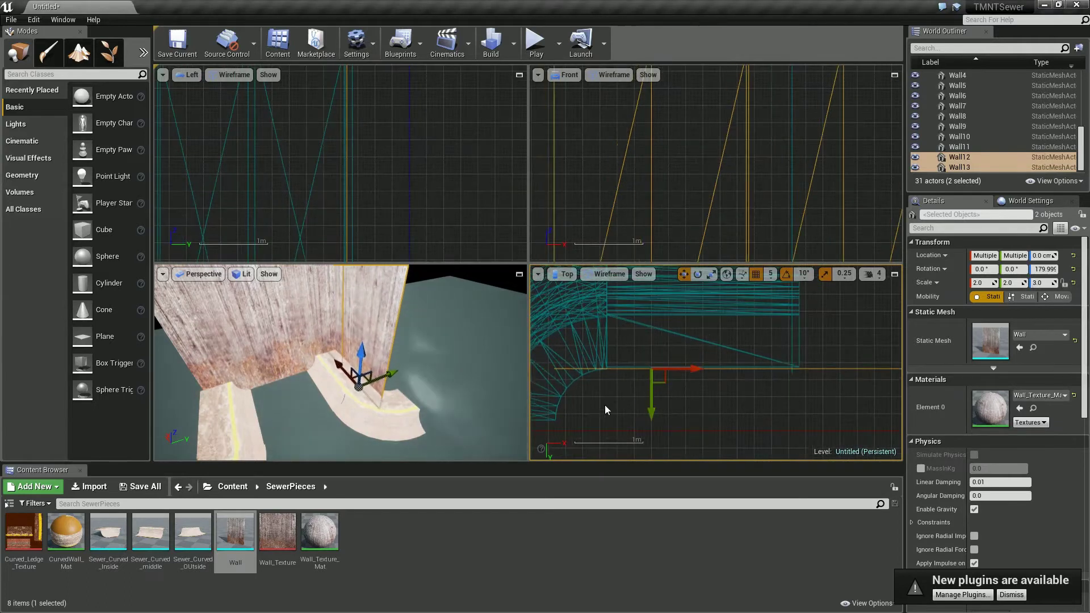
pyautogui.press('e')
pyautogui.keyDown('alt'); pyautogui.moveTo(716, 392); pyautogui.dragTo(608, 453); pyautogui.keyUp('alt')
pyautogui.press('w')
pyautogui.moveTo(607, 453); pyautogui.dragTo(639, 367, button='right')
# Open and save the wall texture material, and select the curved ledge piece
pyautogui.moveTo(397, 369)
pyautogui.mouseDown(button='right')
pyautogui.moveTo(149, 380)
pyautogui.moveTo(441, 410)
pyautogui.mouseUp(button='right')
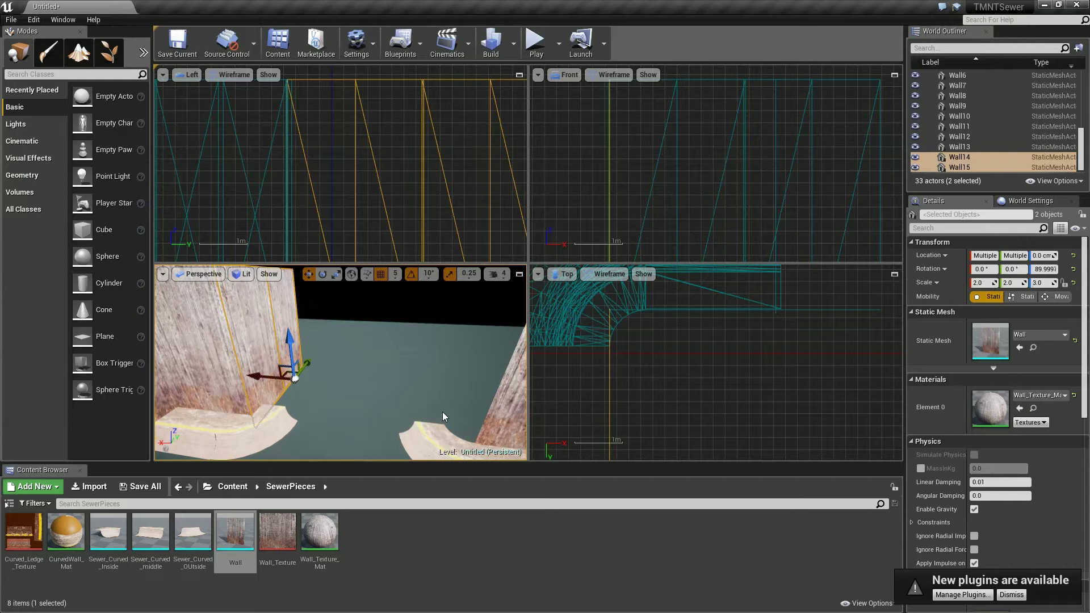
pyautogui.moveTo(442, 411)
pyautogui.mouseDown(button='right')
pyautogui.moveTo(480, 389)
pyautogui.moveTo(225, 356)
pyautogui.mouseUp(button='right')
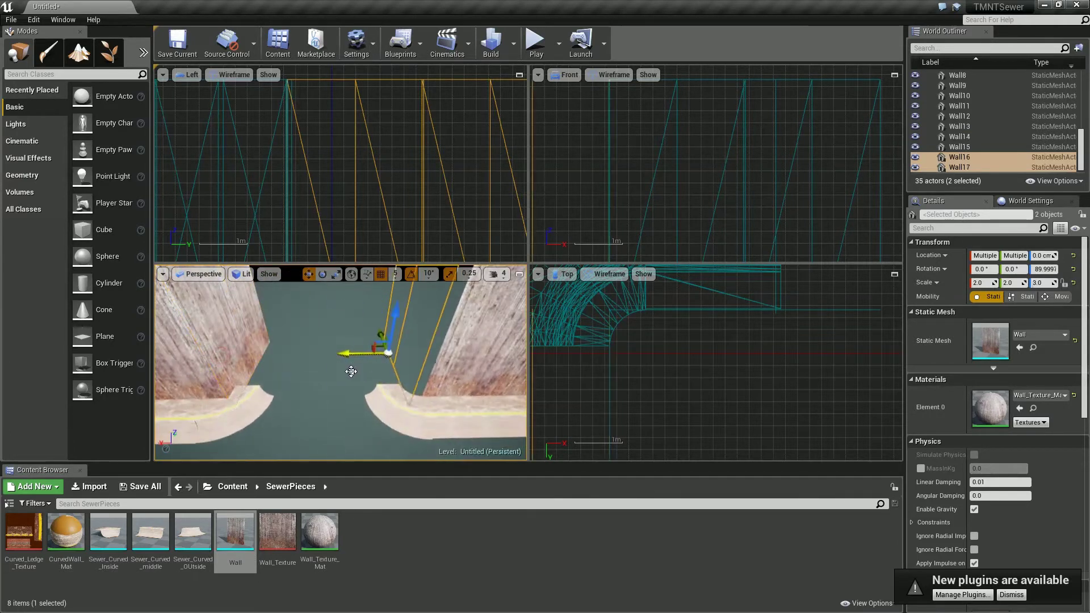
pyautogui.doubleClick(320, 532)
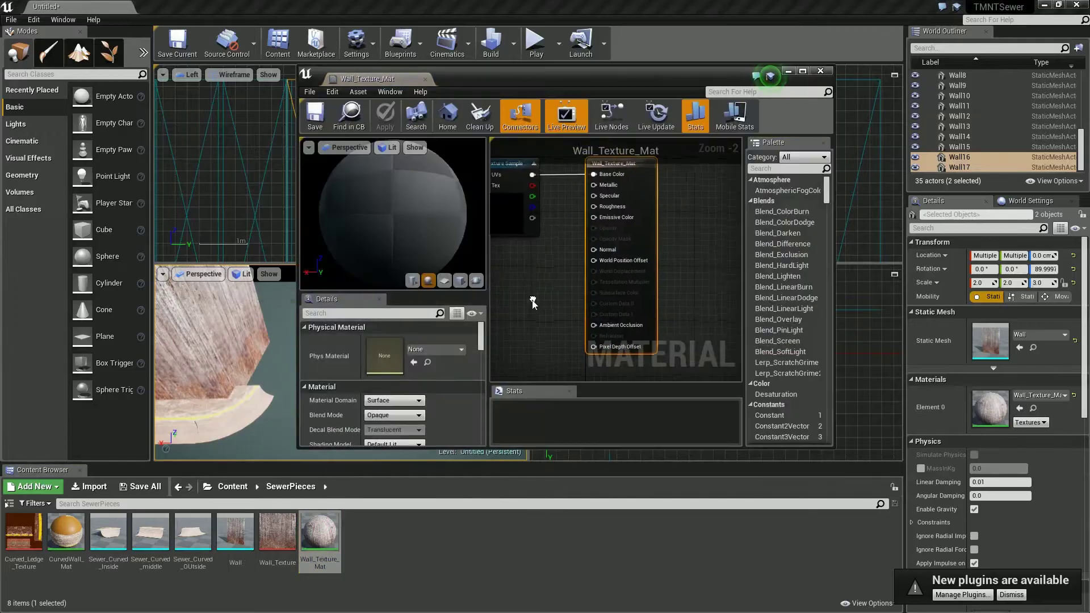
pyautogui.hotkey('ctrl', 's')
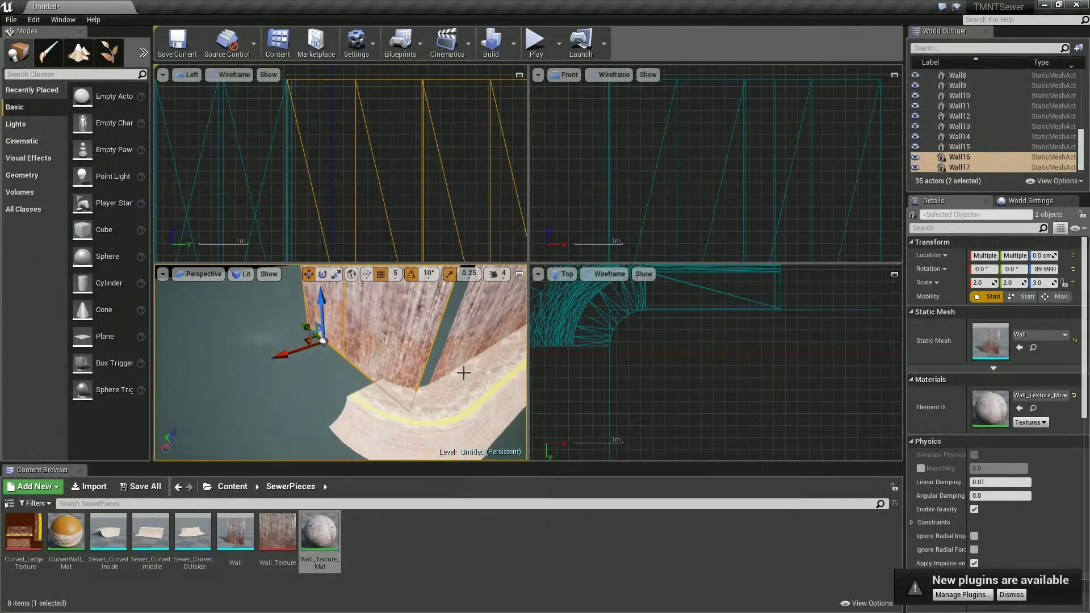
pyautogui.moveTo(463, 373)
pyautogui.mouseDown(button='right')
pyautogui.moveTo(266, 355)
pyautogui.moveTo(341, 372)
pyautogui.mouseUp(button='right')
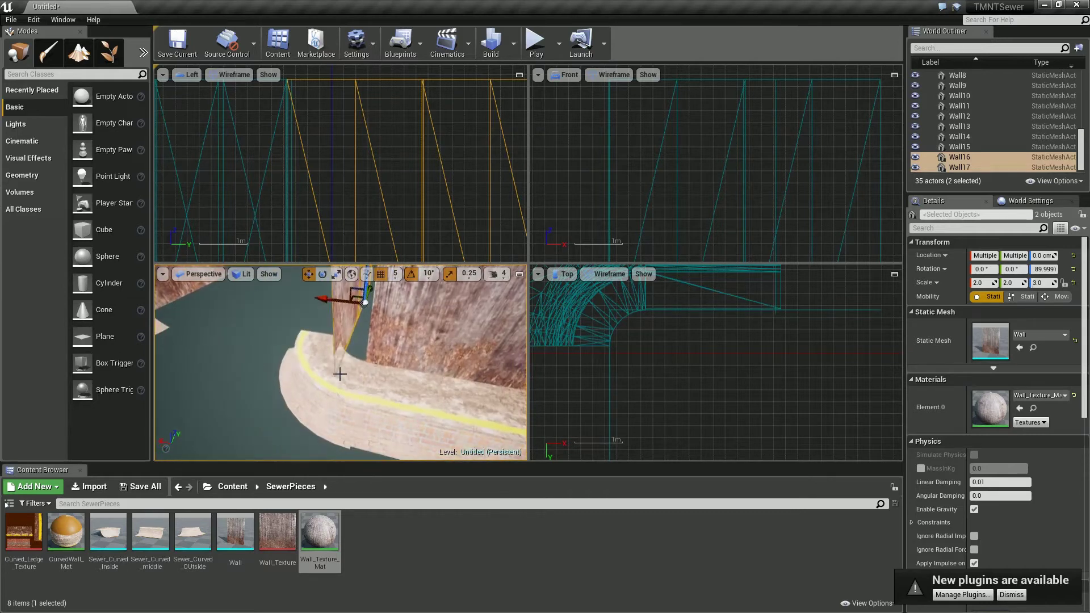
pyautogui.click(340, 373)
# Copy a wall section into the corner, align it, and switch to a finer grid snap
pyautogui.moveTo(358, 385); pyautogui.dragTo(369, 382)
pyautogui.moveTo(369, 382)
pyautogui.mouseDown(button='right')
pyautogui.moveTo(323, 394)
pyautogui.moveTo(286, 356)
pyautogui.mouseUp(button='right')
pyautogui.click(395, 273)
pyautogui.click(397, 288)
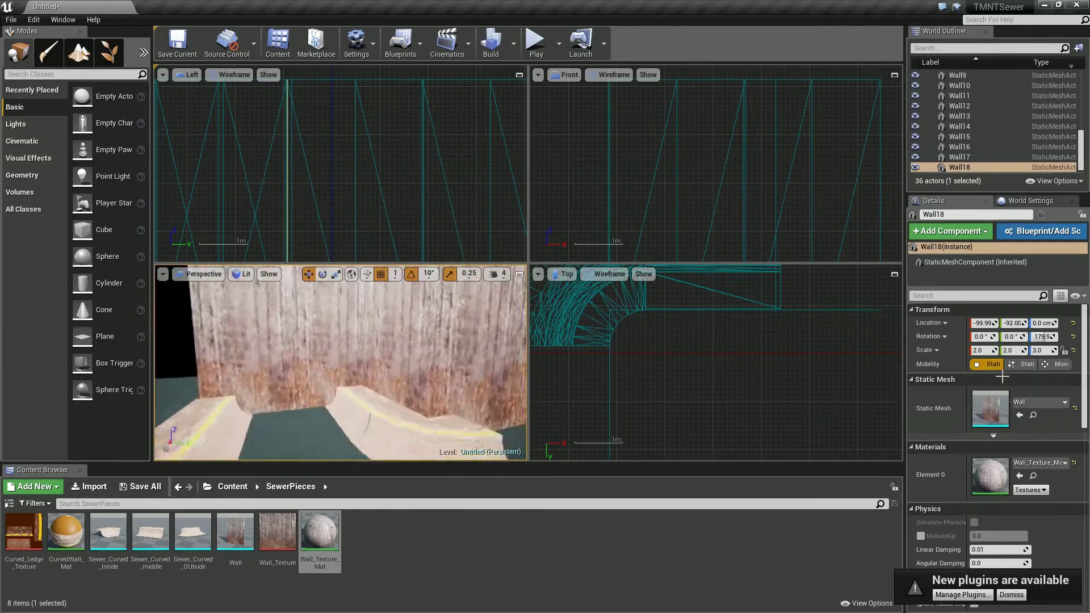
# Duplicate four walls as a new run and turn them 90 degrees
pyautogui.keyDown('ctrl'); pyautogui.click(341, 340); pyautogui.keyUp('ctrl')
pyautogui.moveTo(341, 341)
pyautogui.mouseDown(button='right')
pyautogui.moveTo(304, 386)
pyautogui.moveTo(318, 392)
pyautogui.mouseUp(button='right')
pyautogui.hotkey('ctrl', 'w')
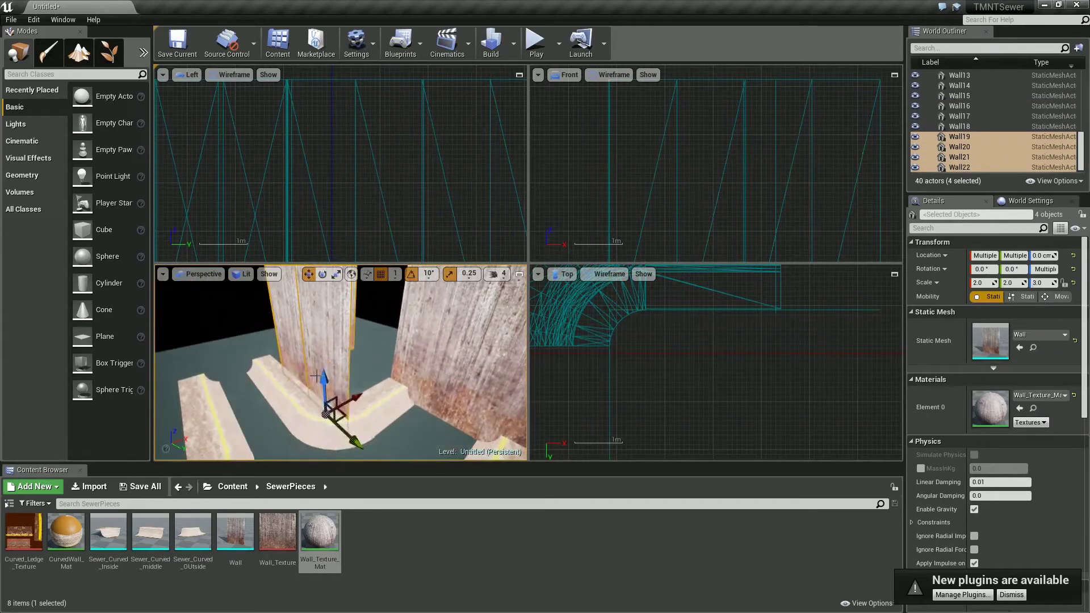
pyautogui.press('e')
pyautogui.moveTo(397, 391); pyautogui.dragTo(509, 372)
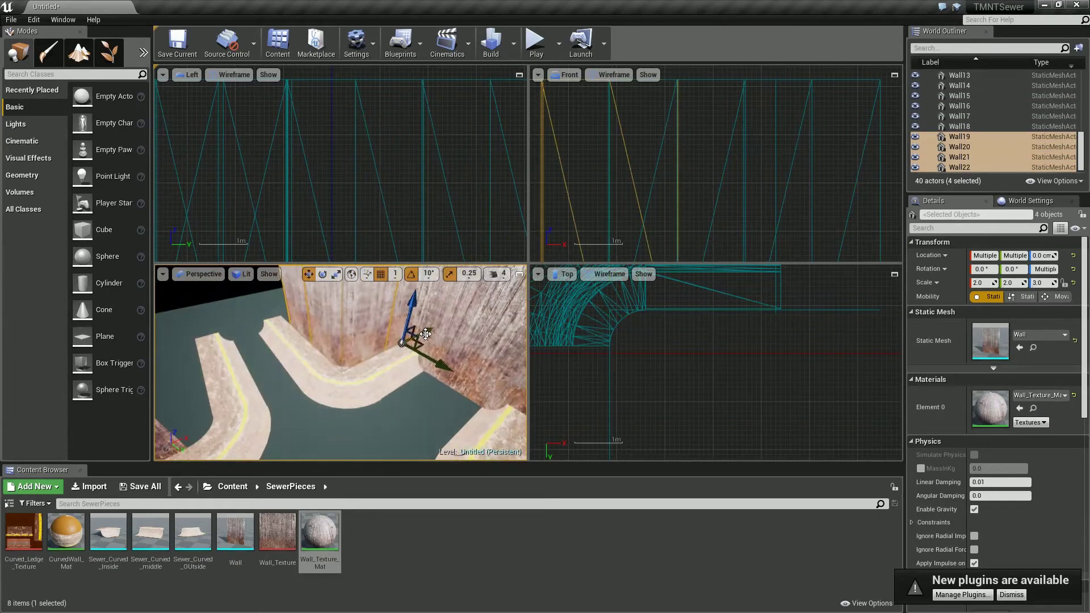
pyautogui.moveTo(423, 334); pyautogui.dragTo(432, 341, button='right')
pyautogui.scroll(-1, 656, 358)
pyautogui.press('f')
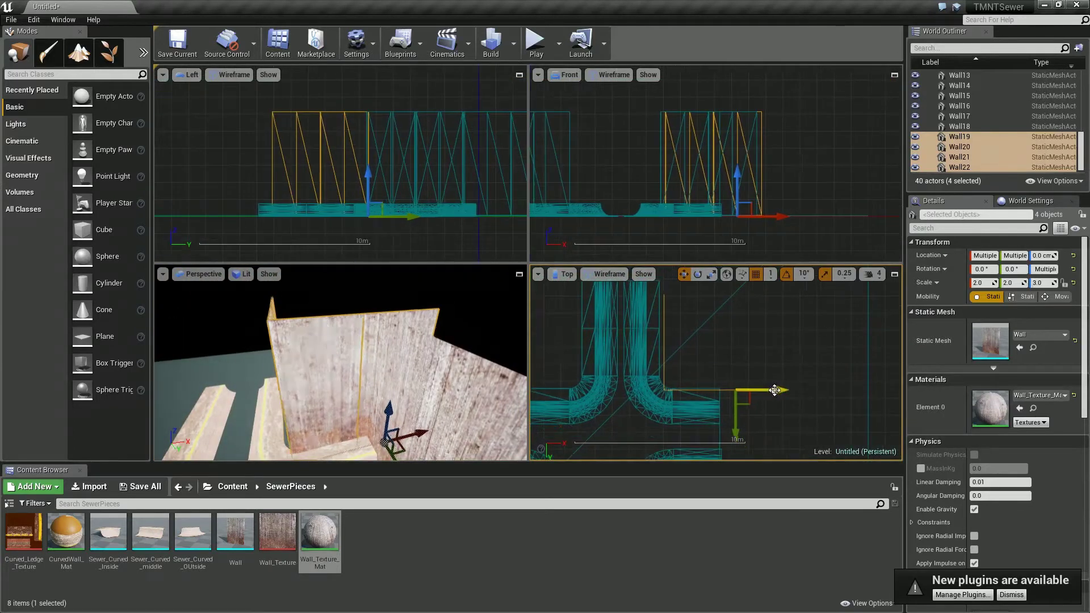
pyautogui.moveTo(301, 401); pyautogui.dragTo(356, 367, button='right')
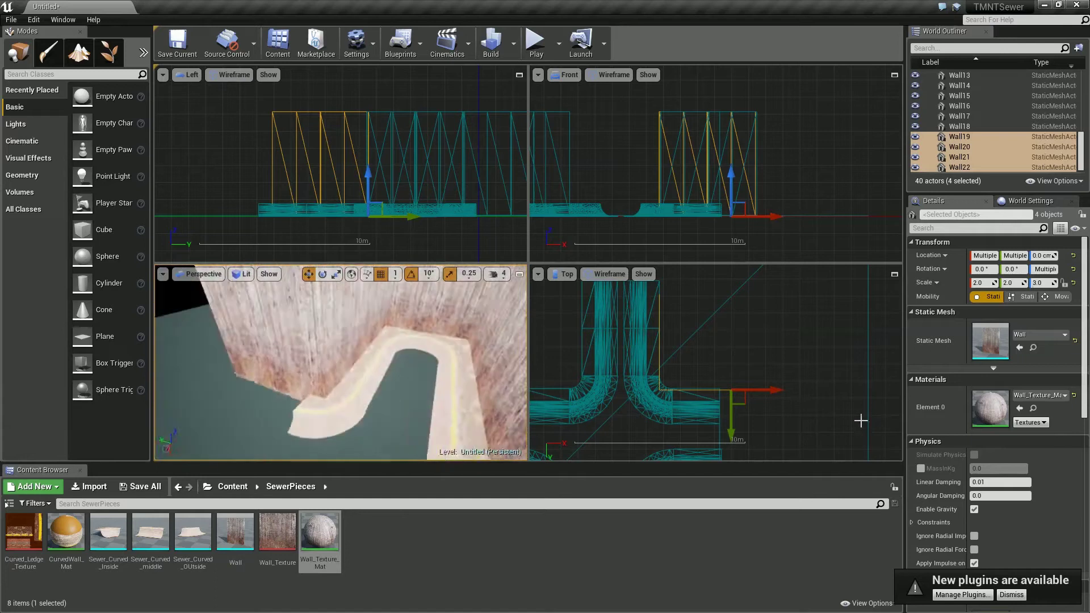
# Place three more wall copies further along, rotated and lined up with the others
pyautogui.hotkey('ctrl', 'v')
pyautogui.moveTo(356, 366); pyautogui.dragTo(416, 484, button='right')
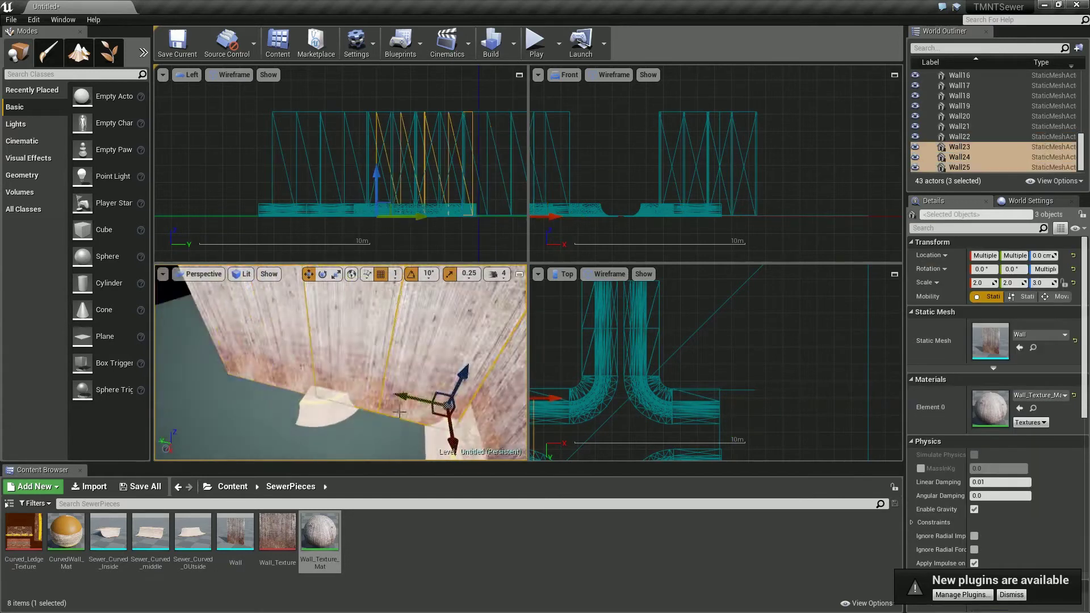
pyautogui.press('e')
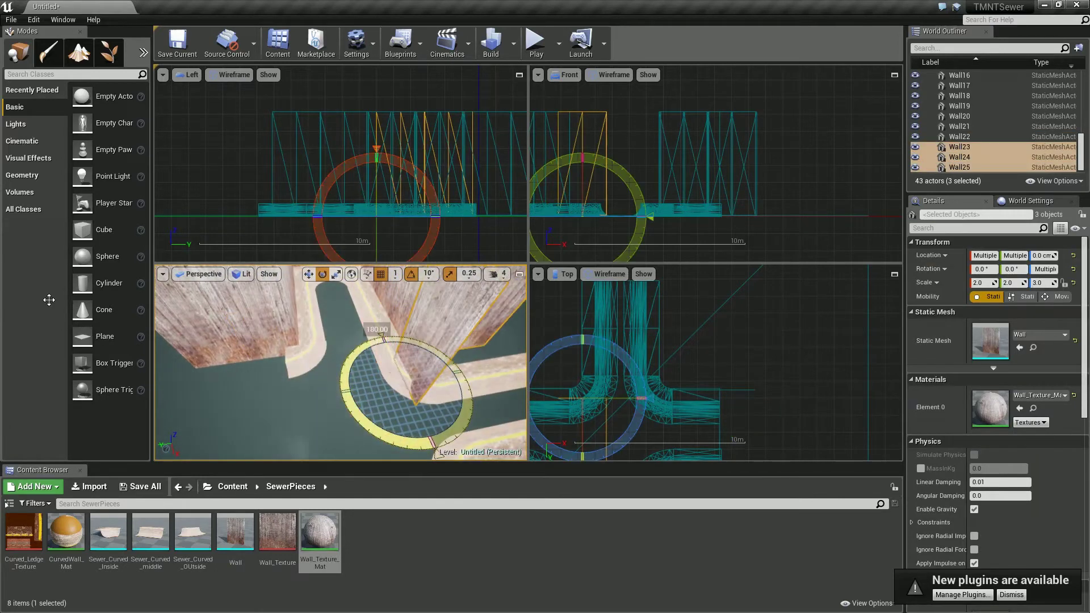
pyautogui.moveTo(521, 413); pyautogui.dragTo(397, 445, button='right')
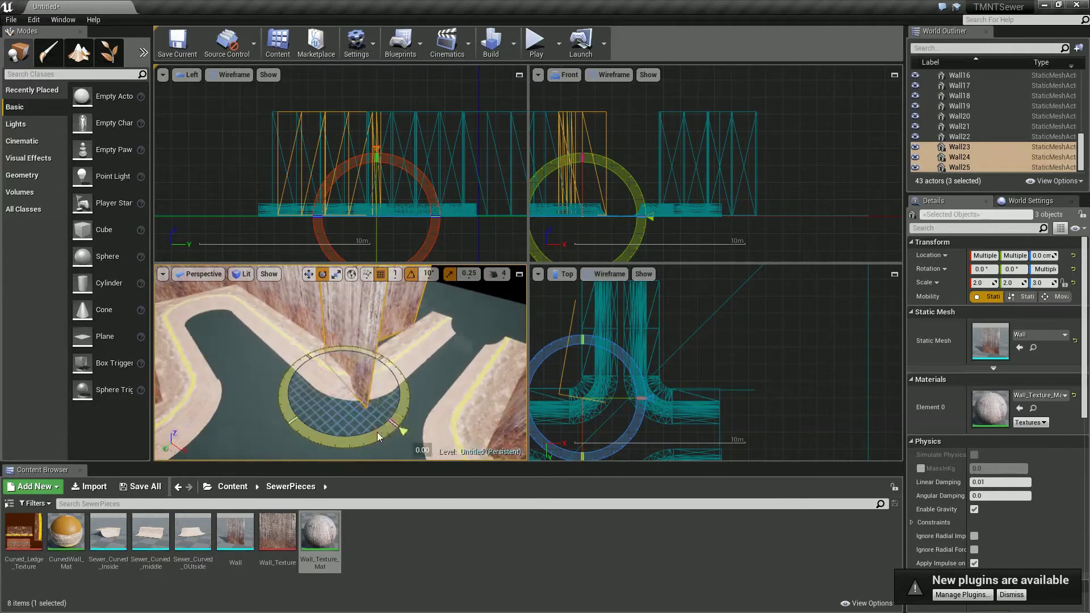
pyautogui.press('w')
pyautogui.moveTo(339, 368); pyautogui.dragTo(332, 370)
pyautogui.moveTo(332, 369)
pyautogui.mouseDown(button='right')
pyautogui.moveTo(270, 409)
pyautogui.moveTo(363, 352)
pyautogui.mouseUp(button='right')
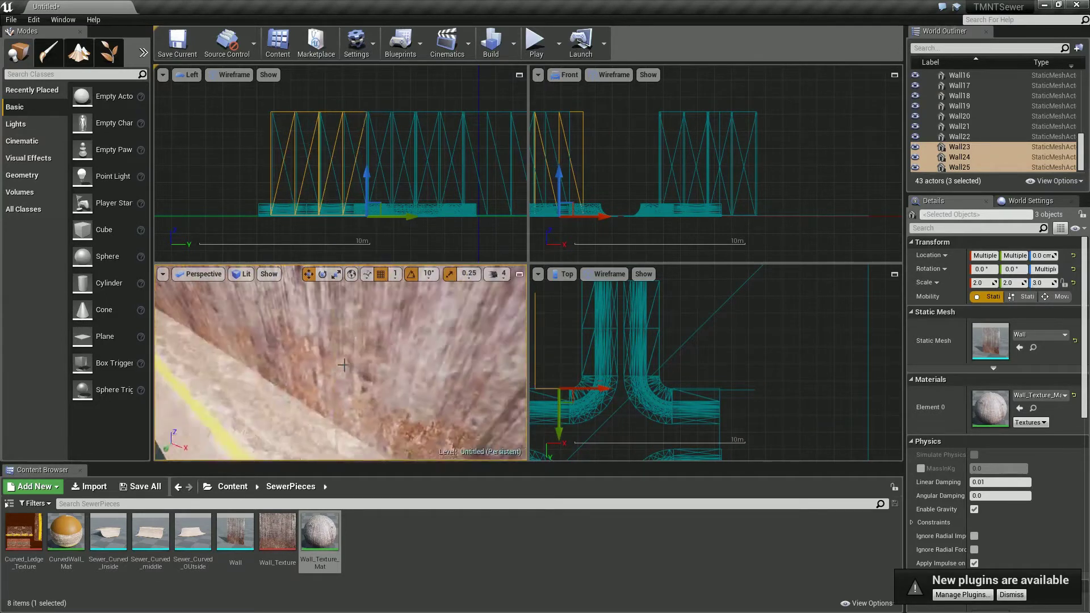
pyautogui.keyDown('ctrl'); pyautogui.click(387, 349); pyautogui.keyUp('ctrl')
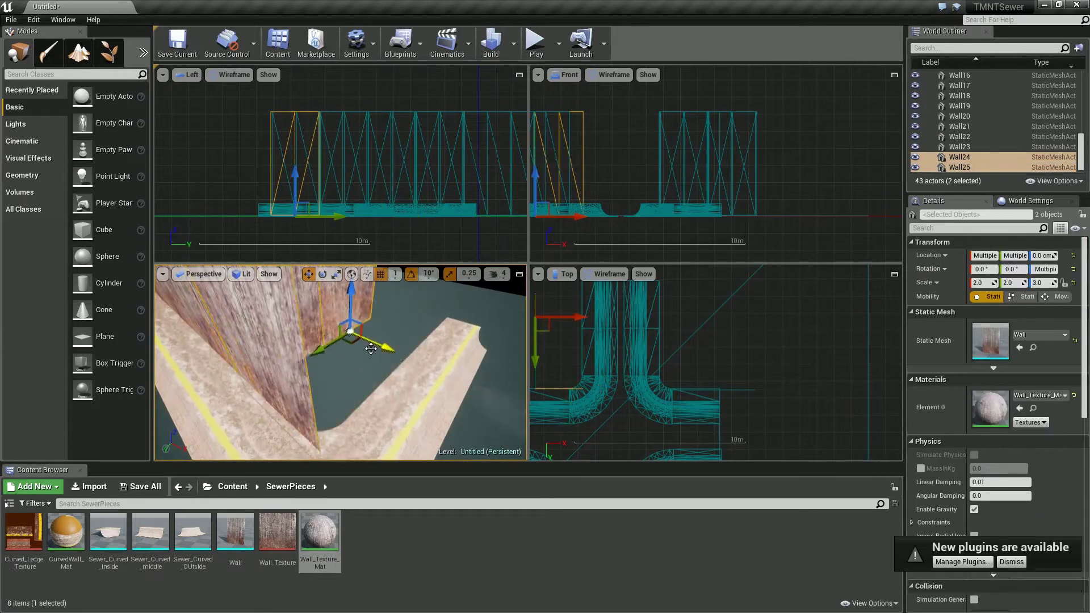
pyautogui.keyDown('ctrl'); pyautogui.click(387, 350); pyautogui.keyUp('ctrl')
pyautogui.moveTo(387, 349)
pyautogui.mouseDown(button='right')
pyautogui.moveTo(479, 387)
pyautogui.moveTo(182, 379)
pyautogui.moveTo(441, 393)
pyautogui.mouseUp(button='right')
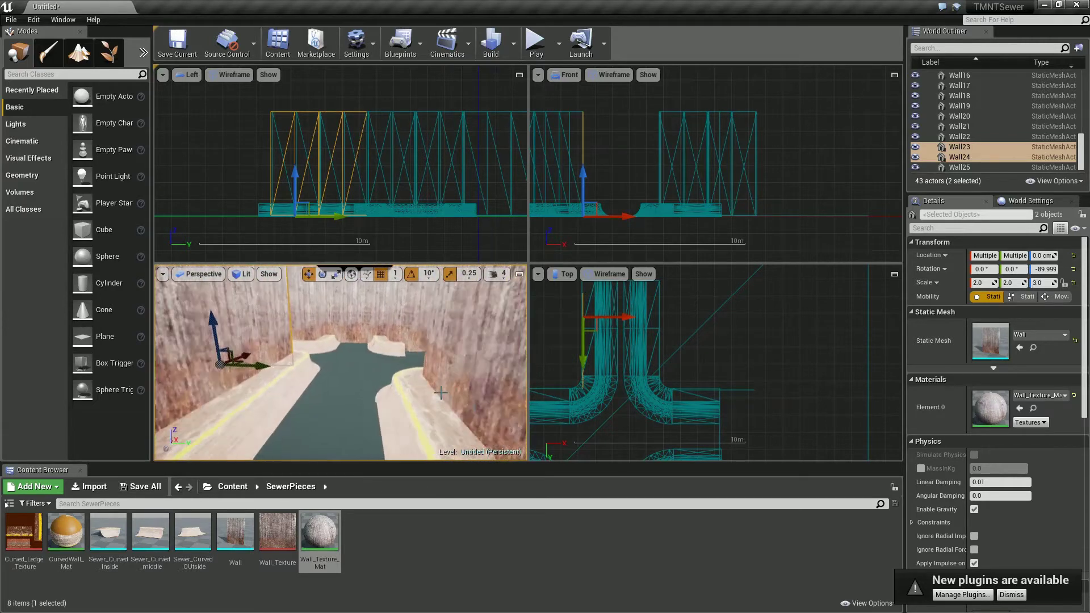
# Copy a curved middle ledge piece toward the junction, rotate it 90 degrees, and align it
pyautogui.moveTo(441, 393); pyautogui.dragTo(260, 353, button='right')
pyautogui.click(217, 349)
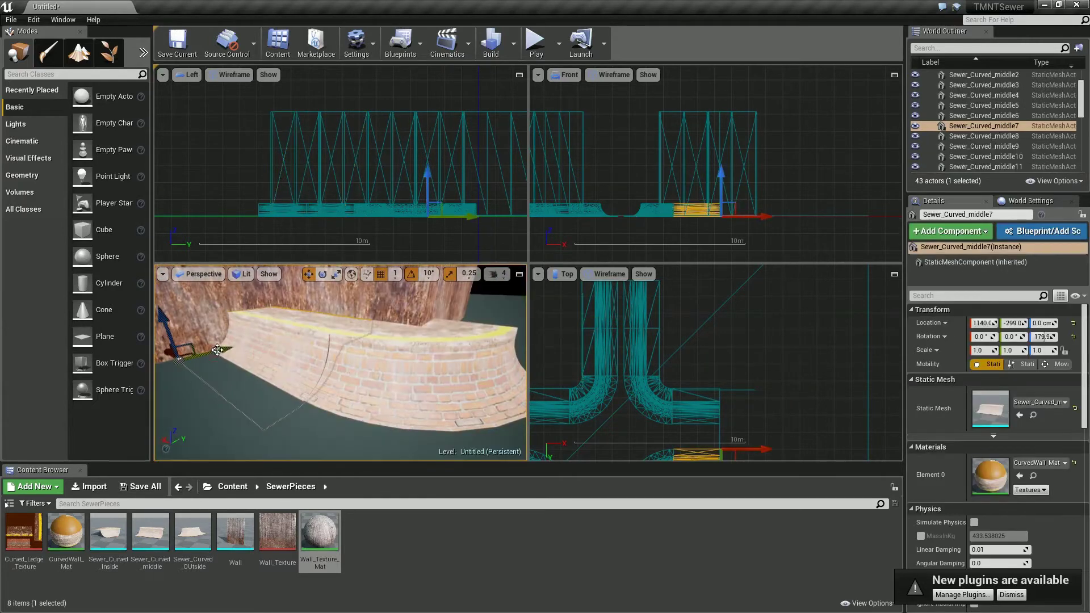
pyautogui.keyDown('alt'); pyautogui.keyDown('shift'); pyautogui.moveTo(217, 349); pyautogui.dragTo(213, 347); pyautogui.keyUp('shift'); pyautogui.keyUp('alt')
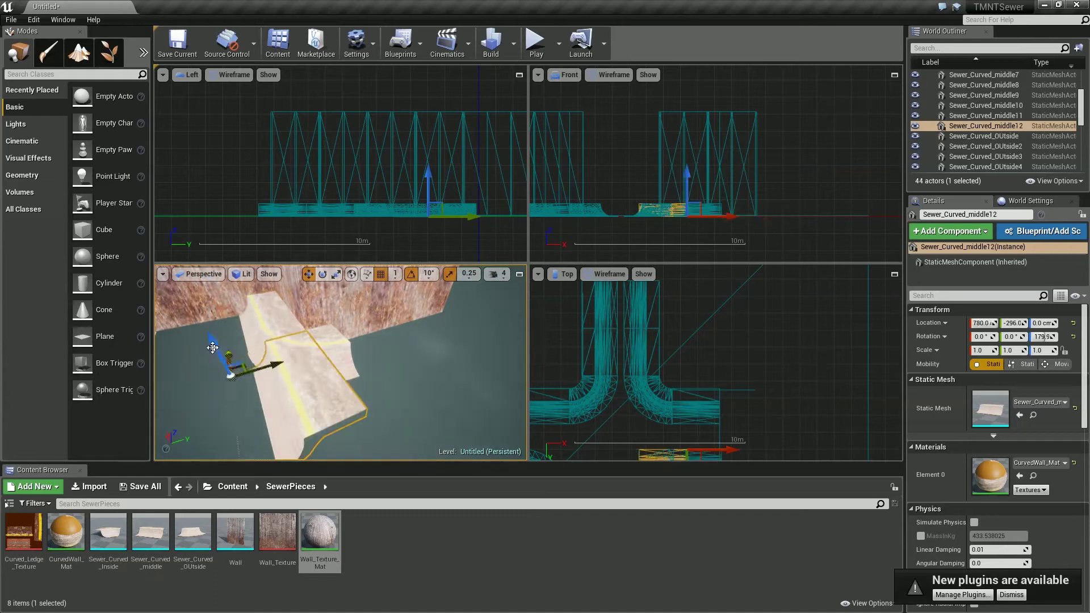
pyautogui.moveTo(299, 333); pyautogui.dragTo(363, 214)
pyautogui.press('w')
pyautogui.press('f')
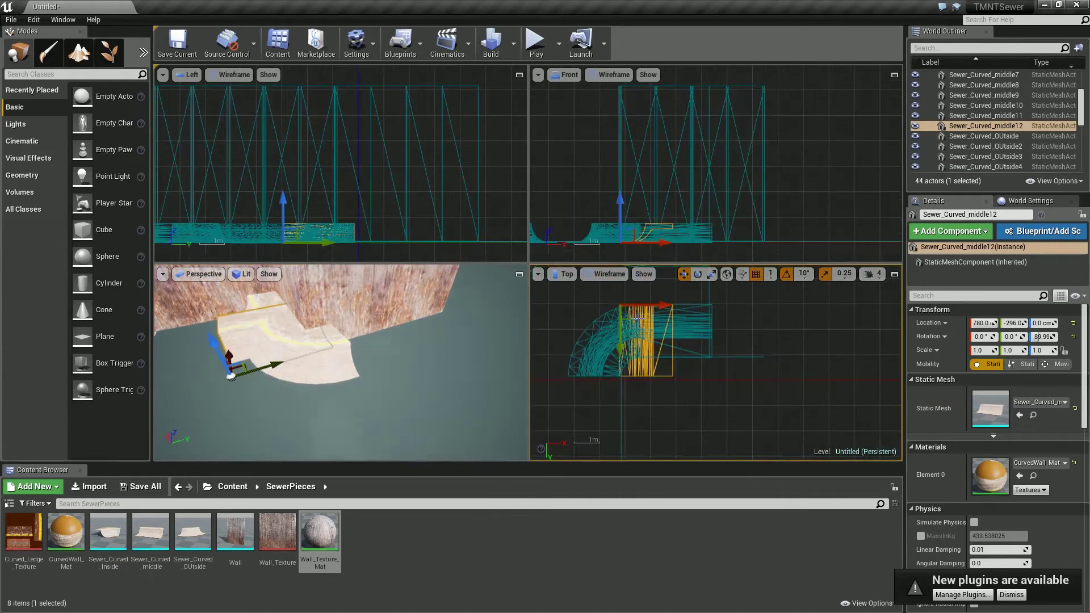
pyautogui.moveTo(603, 376); pyautogui.dragTo(599, 375)
pyautogui.scroll(3, 597, 372)
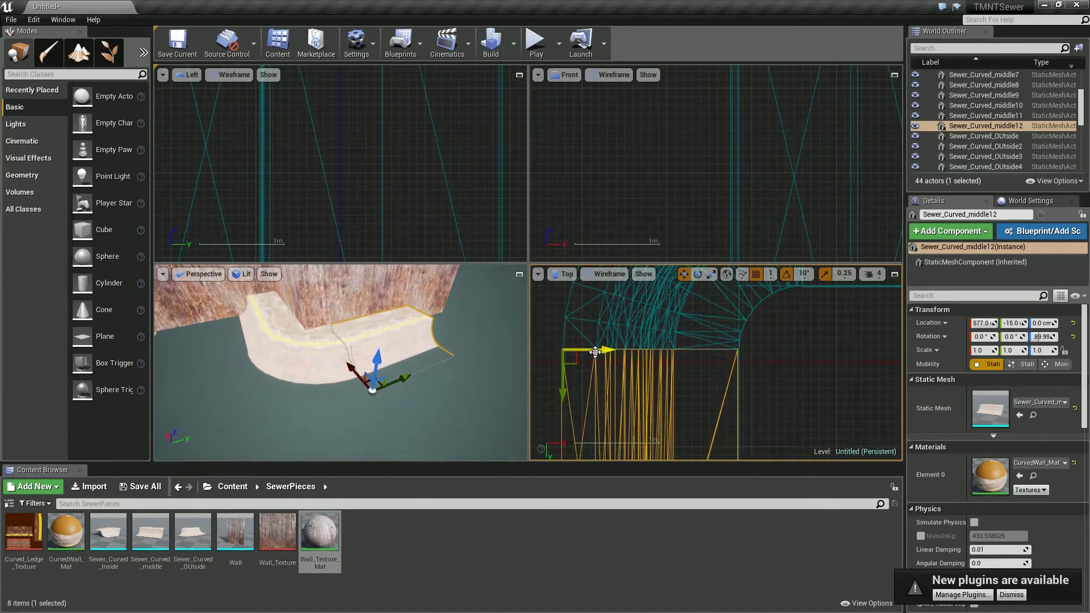
# With a coarser grid snap, add two more rotated curved ledge copies along the channel
pyautogui.moveTo(398, 341); pyautogui.dragTo(329, 318, button='right')
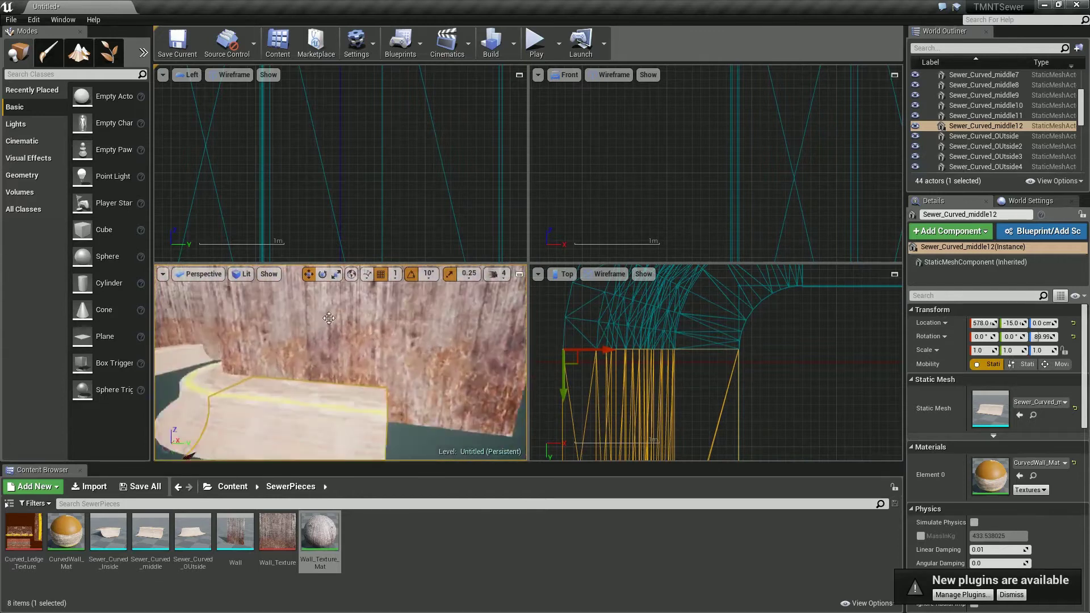
pyautogui.click(395, 274)
pyautogui.click(398, 309)
pyautogui.keyDown('alt'); pyautogui.moveTo(195, 390); pyautogui.dragTo(213, 347); pyautogui.keyUp('alt')
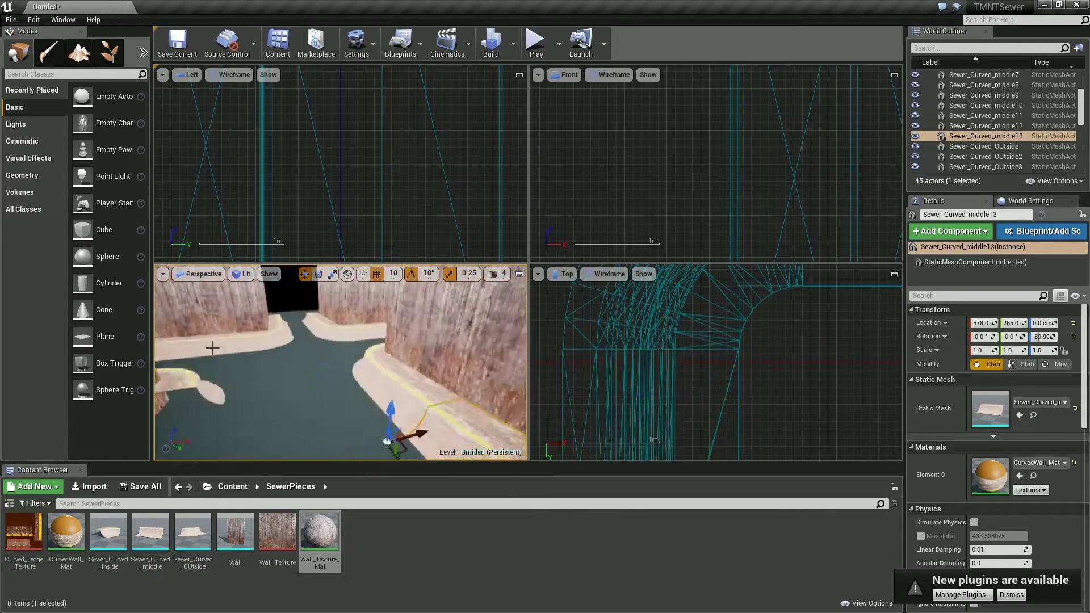
pyautogui.press('e')
pyautogui.keyDown('alt'); pyautogui.moveTo(398, 341); pyautogui.dragTo(416, 369); pyautogui.keyUp('alt')
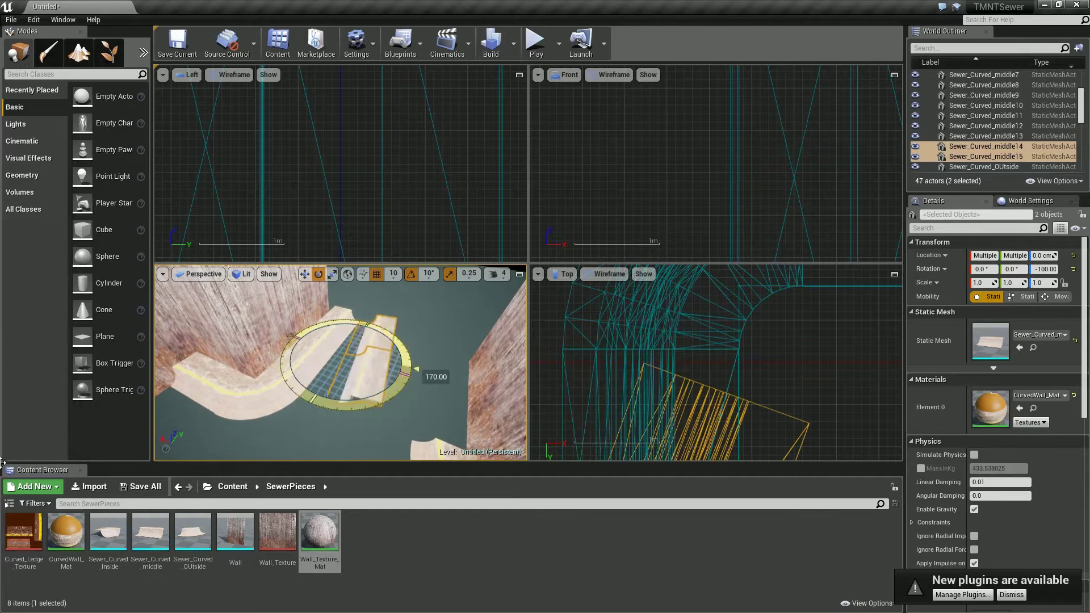
pyautogui.press('f')
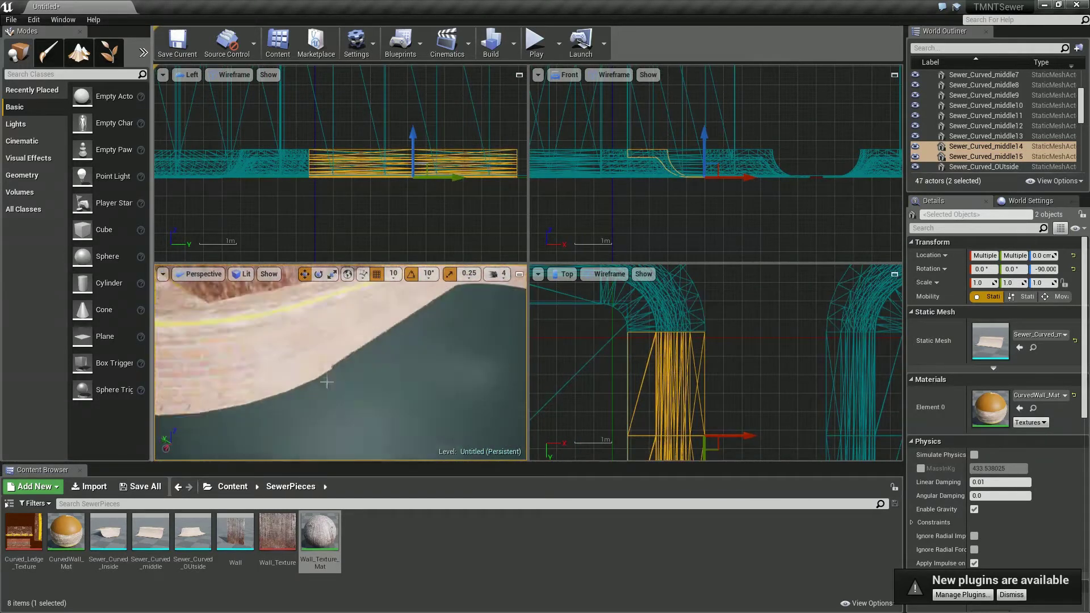
# Nudge Sewer_Curved_OUtside2 into line with the ledge
pyautogui.click(389, 360)
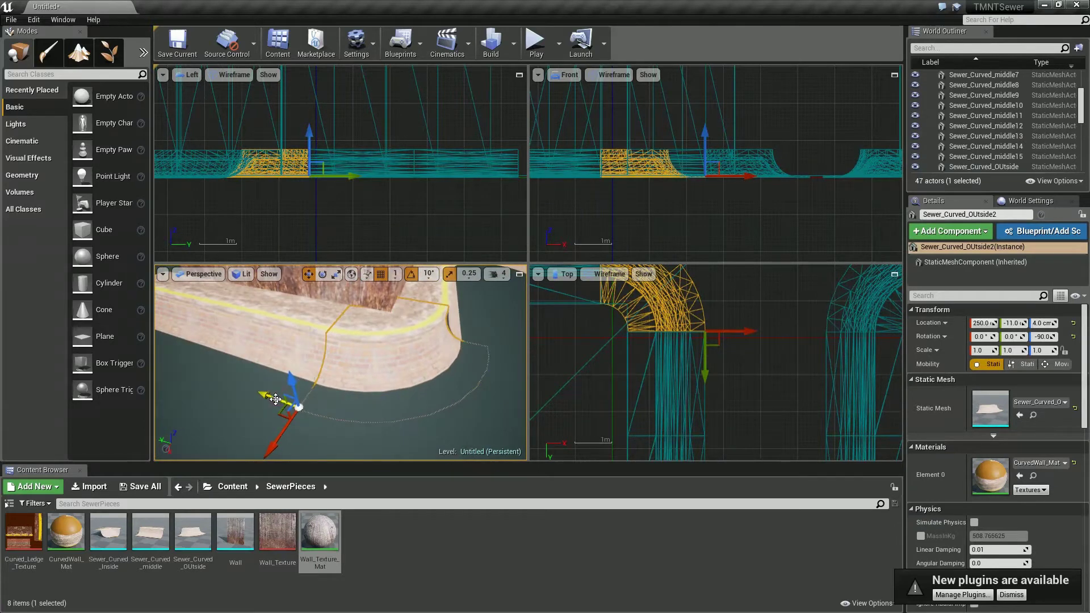
pyautogui.moveTo(277, 401); pyautogui.dragTo(414, 329)
pyautogui.moveTo(287, 374); pyautogui.dragTo(397, 307, button='right')
# Copy Wall14 and Wall15 into Wall26 and Wall27 positioned against the ledge
pyautogui.click(318, 352)
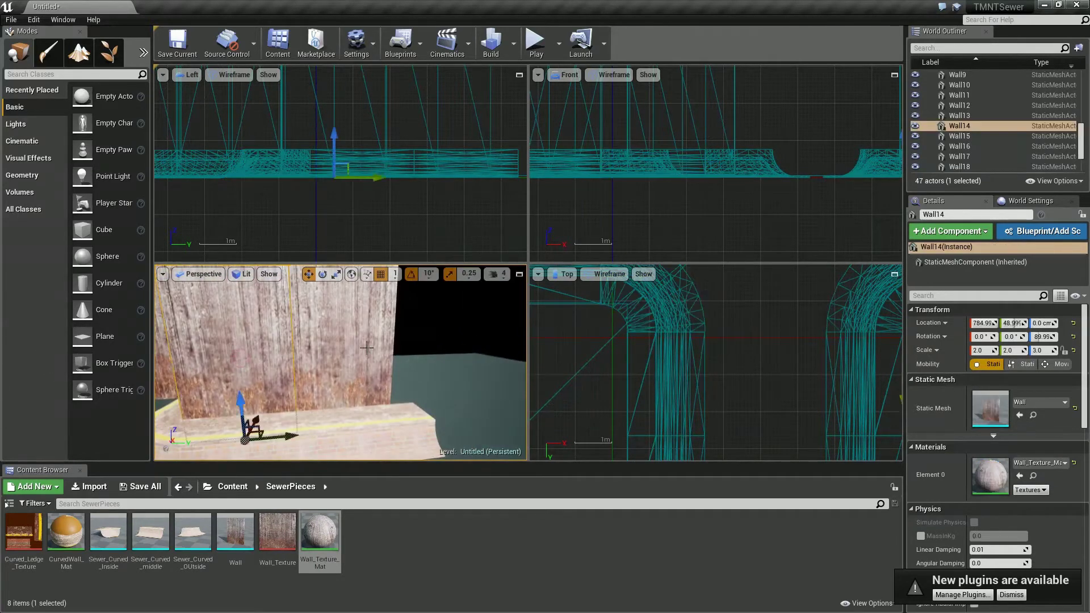
pyautogui.keyDown('alt'); pyautogui.moveTo(372, 427); pyautogui.dragTo(522, 389); pyautogui.keyUp('alt')
pyautogui.moveTo(522, 389); pyautogui.dragTo(613, 498, button='right')
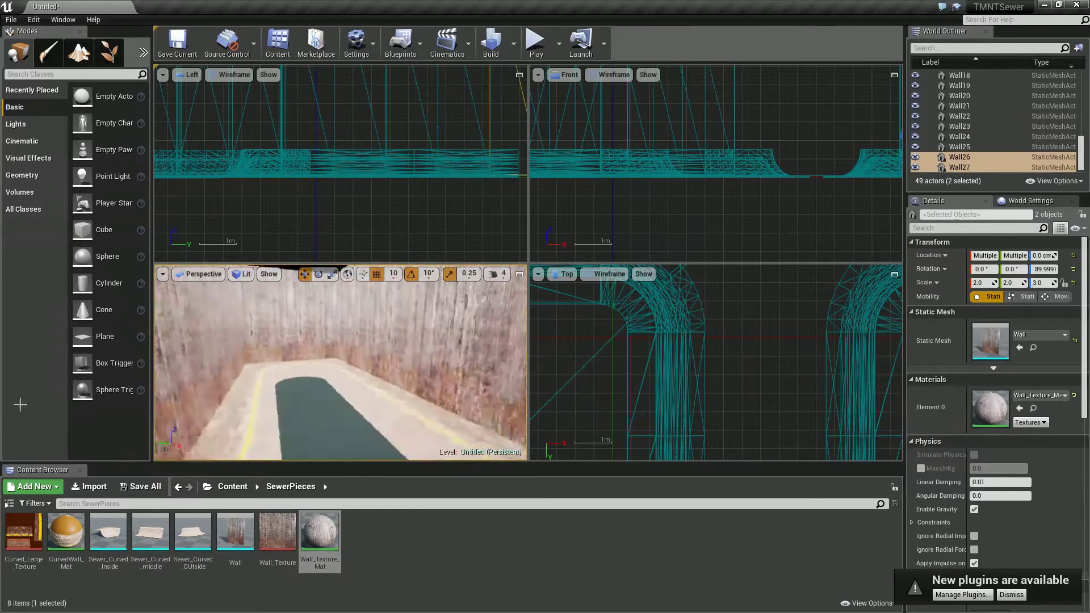
pyautogui.moveTo(341, 366); pyautogui.dragTo(319, 397, button='right')
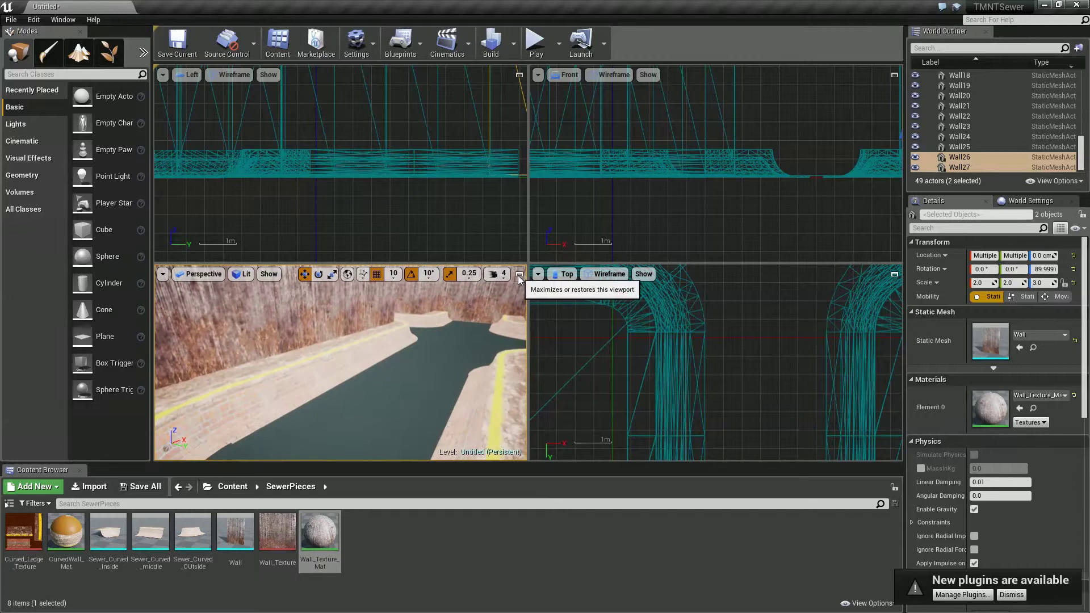
pyautogui.click(519, 274)
pyautogui.moveTo(496, 327)
pyautogui.mouseDown(button='right')
pyautogui.moveTo(504, 310)
pyautogui.moveTo(511, 341)
pyautogui.moveTo(520, 311)
pyautogui.mouseUp(button='right')
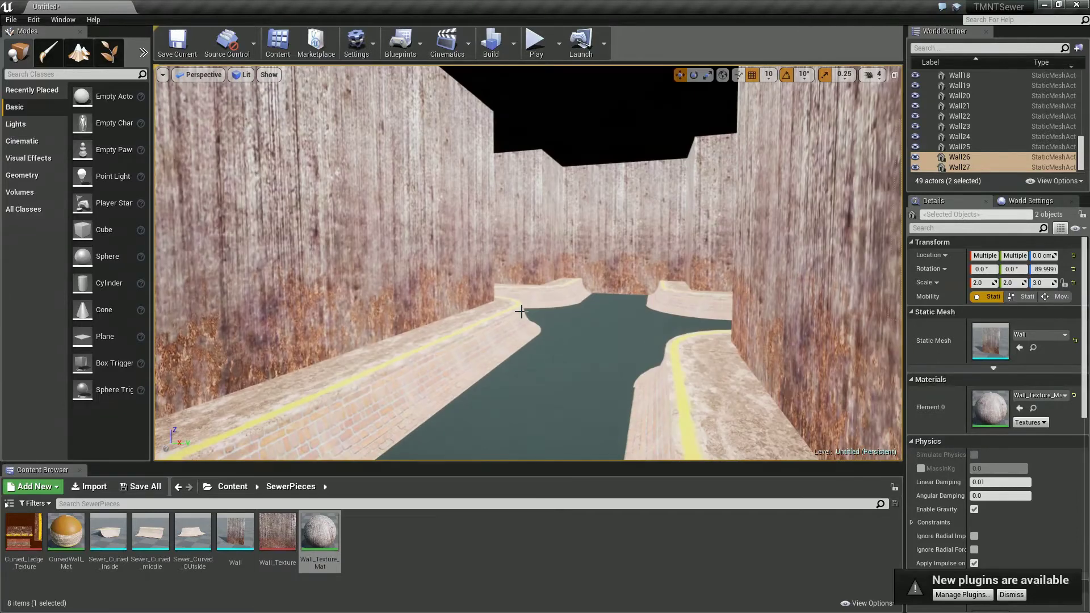
# Make all wall sections taller by entering a height value of 5
pyautogui.scroll(5, 929, 134)
pyautogui.keyDown('shift'); pyautogui.click(960, 137); pyautogui.keyUp('shift')
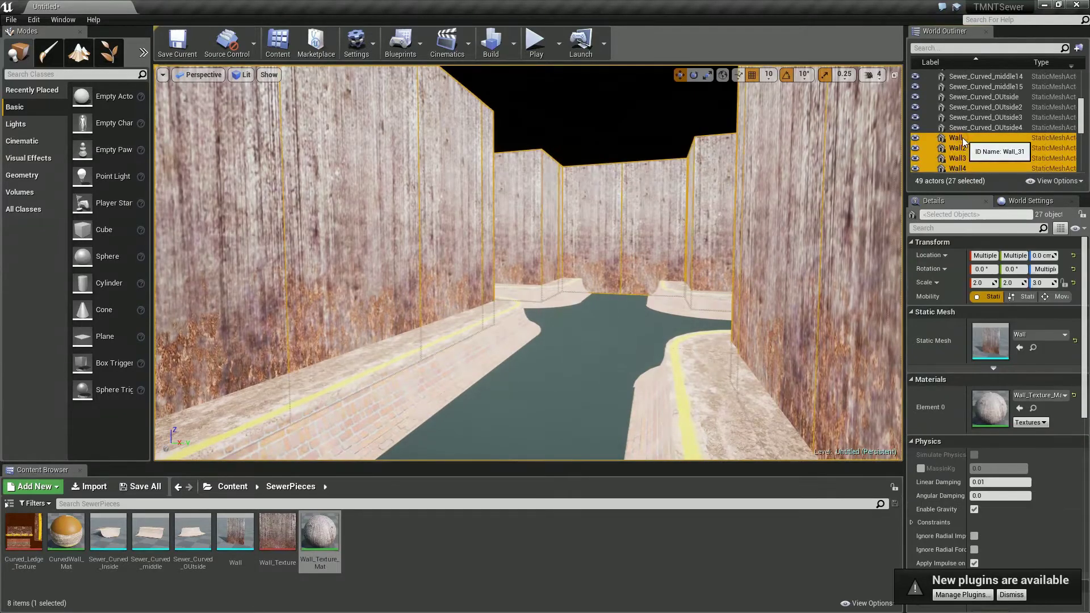
pyautogui.write('5')
pyautogui.press('Return')
# Simulate the level to look around the sewer, then stop the simulation
pyautogui.moveTo(390, 390)
pyautogui.mouseDown(button='right')
pyautogui.moveTo(455, 397)
pyautogui.moveTo(523, 353)
pyautogui.moveTo(638, 341)
pyautogui.mouseUp(button='right')
pyautogui.click(523, 352)
pyautogui.click(561, 43)
pyautogui.click(590, 170)
pyautogui.moveTo(563, 347)
pyautogui.mouseDown(button='right')
pyautogui.moveTo(310, 218)
pyautogui.moveTo(385, 287)
pyautogui.moveTo(631, 272)
pyautogui.mouseUp(button='right')
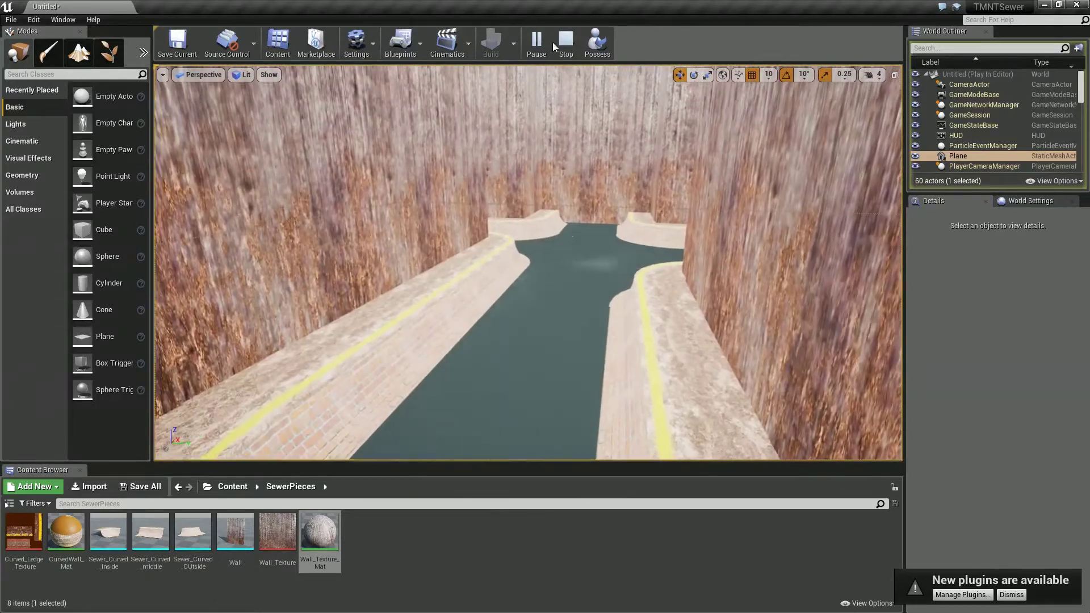
pyautogui.click(562, 44)
pyautogui.moveTo(567, 227); pyautogui.dragTo(567, 227, button='right')
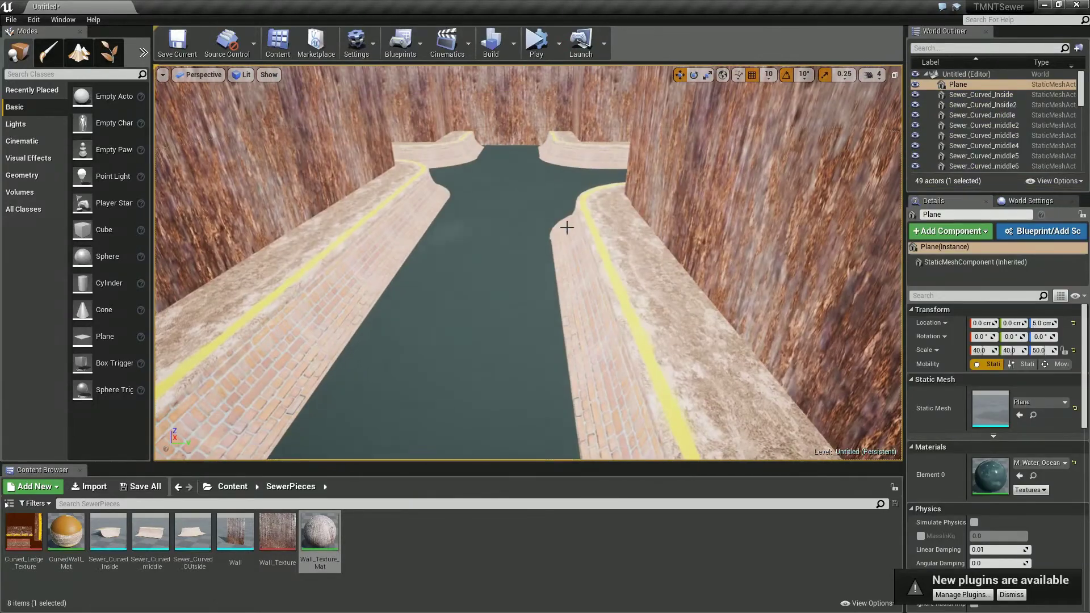
# Set the X scale of all selected sewer pieces to 2
pyautogui.click(964, 95)
pyautogui.scroll(-10, 964, 142)
pyautogui.keyDown('shift'); pyautogui.click(964, 168); pyautogui.keyUp('shift')
pyautogui.click(983, 282)
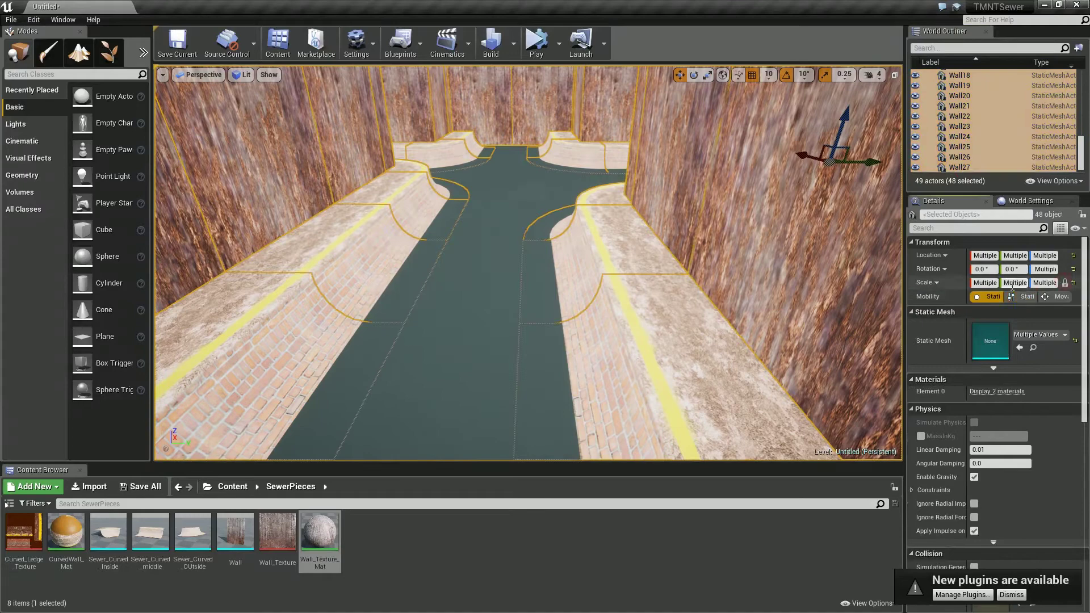
pyautogui.write('2')
pyautogui.press('Return')
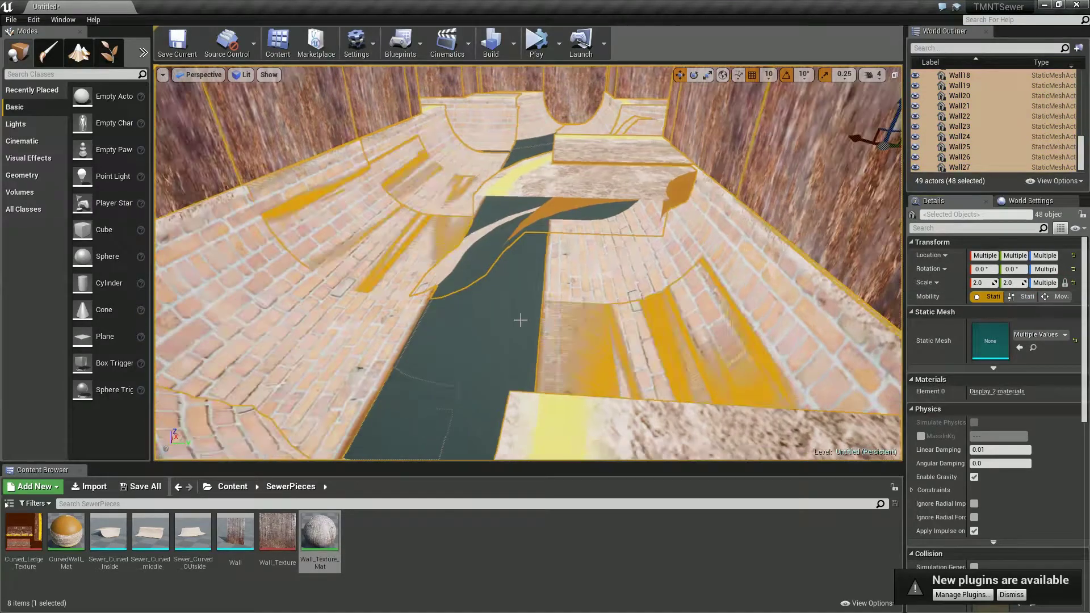
# Return the Content Browser to the top-level Content folder and import Template_person_for_scale
pyautogui.moveTo(519, 319); pyautogui.dragTo(584, 236, button='right')
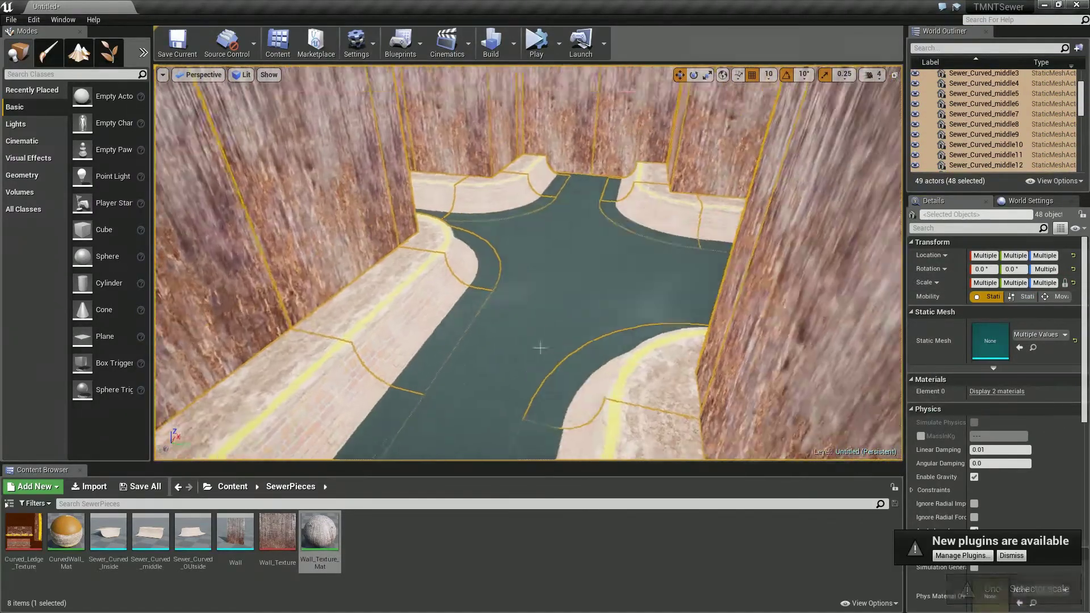
pyautogui.moveTo(424, 324)
pyautogui.mouseDown(button='right')
pyautogui.moveTo(506, 375)
pyautogui.moveTo(515, 344)
pyautogui.mouseUp(button='right')
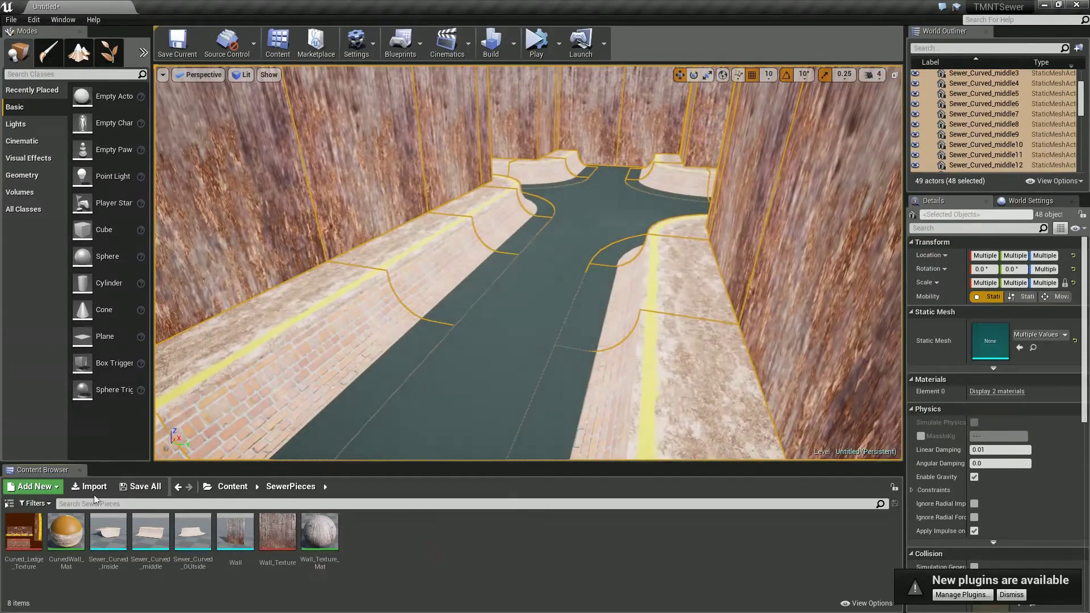
pyautogui.click(232, 487)
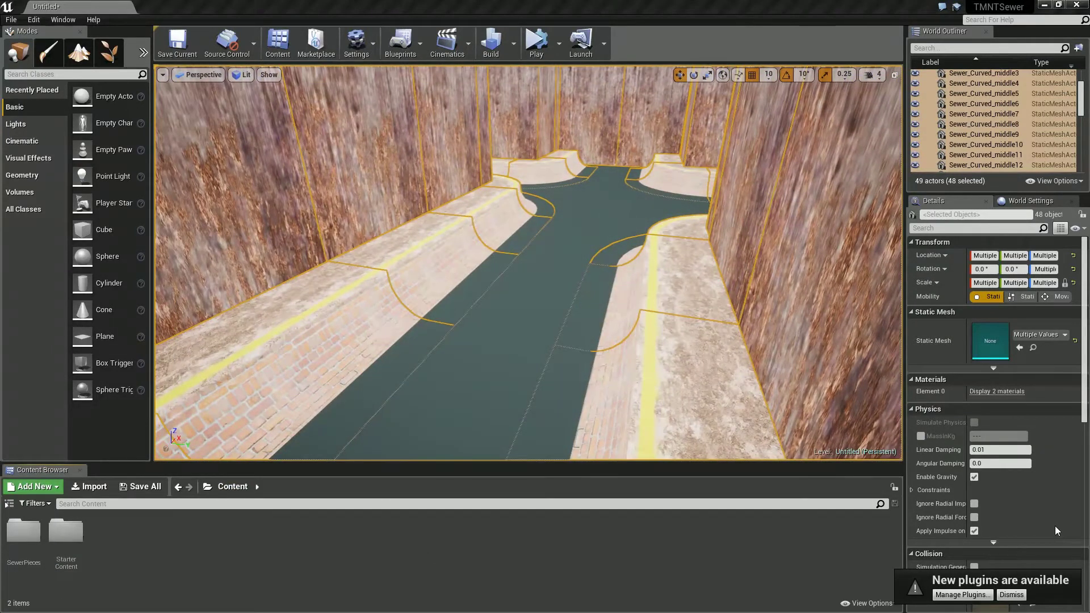
pyautogui.moveTo(146, 539); pyautogui.dragTo(147, 540)
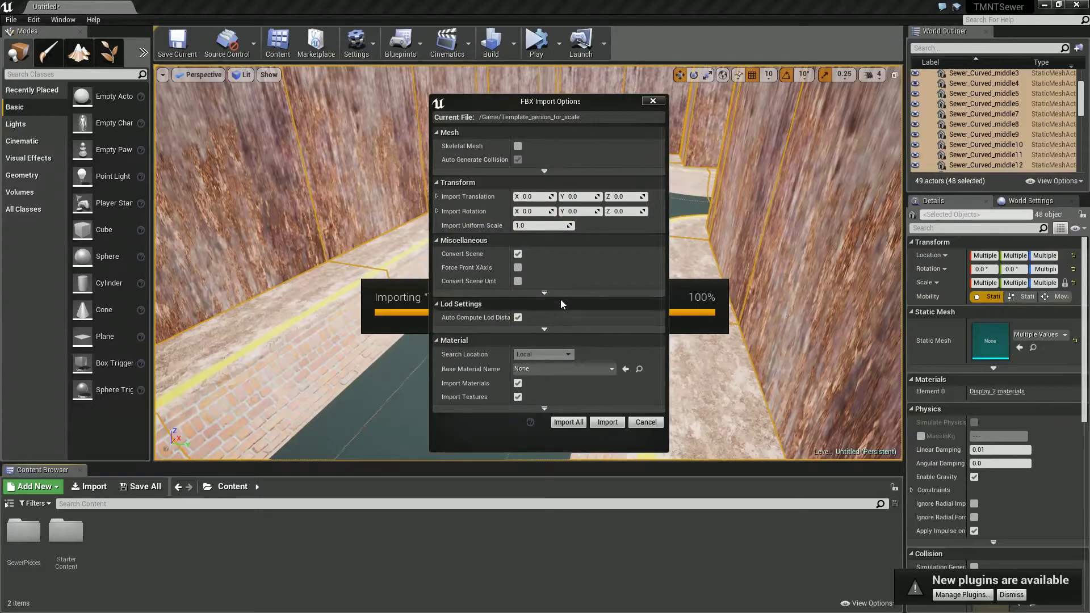
# Import the person FBX mesh using the advanced mesh import options
pyautogui.click(545, 172)
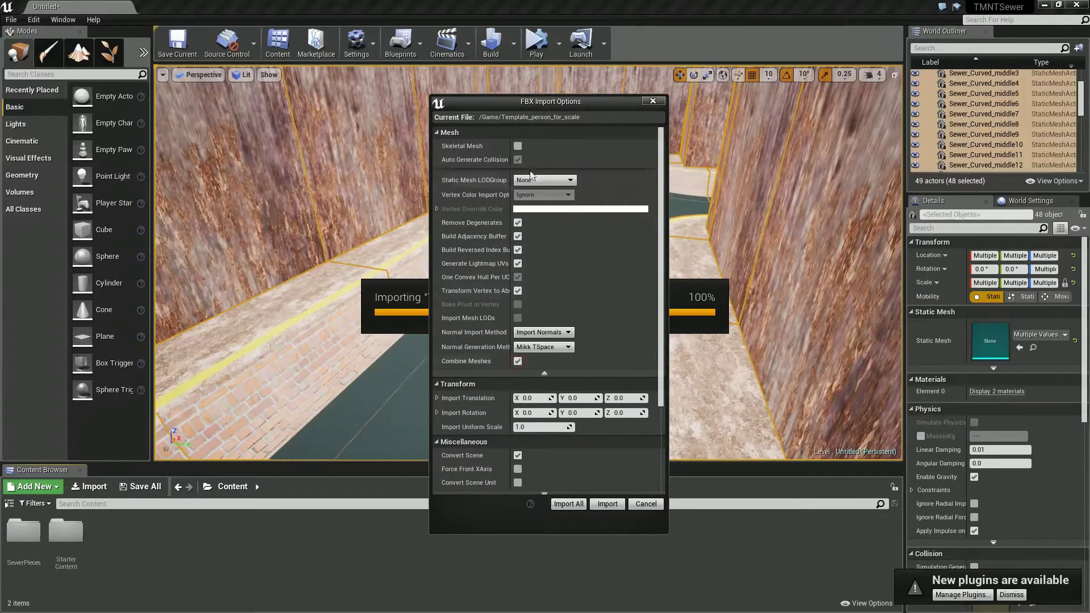
pyautogui.scroll(-3, 535, 191)
pyautogui.scroll(-2, 535, 190)
pyautogui.click(608, 504)
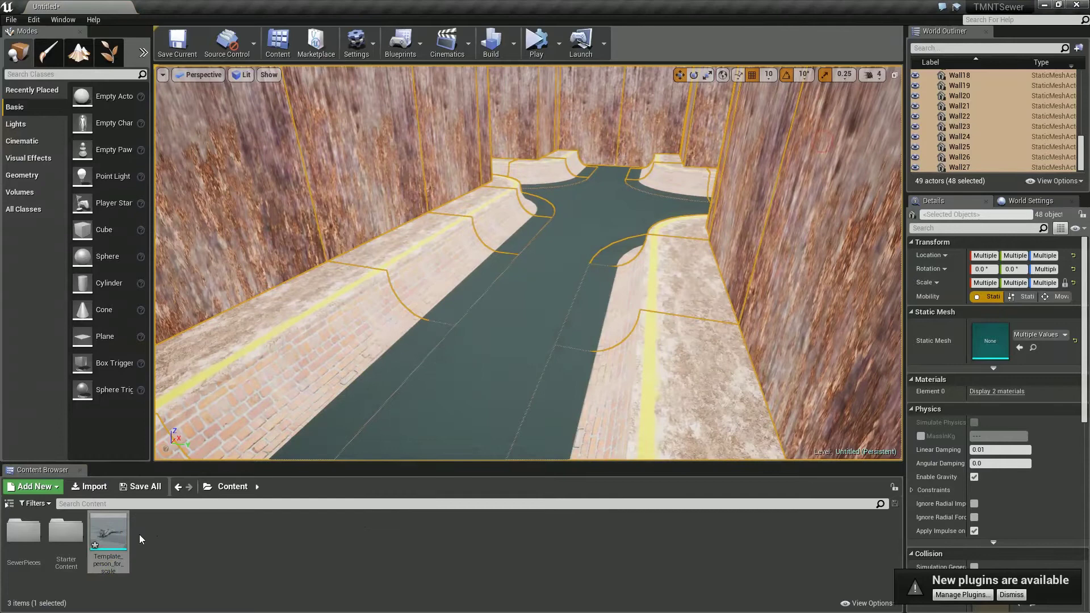
# Place the person mesh in the sewer channel, rotated 60° about Z
pyautogui.moveTo(587, 359); pyautogui.dragTo(585, 359)
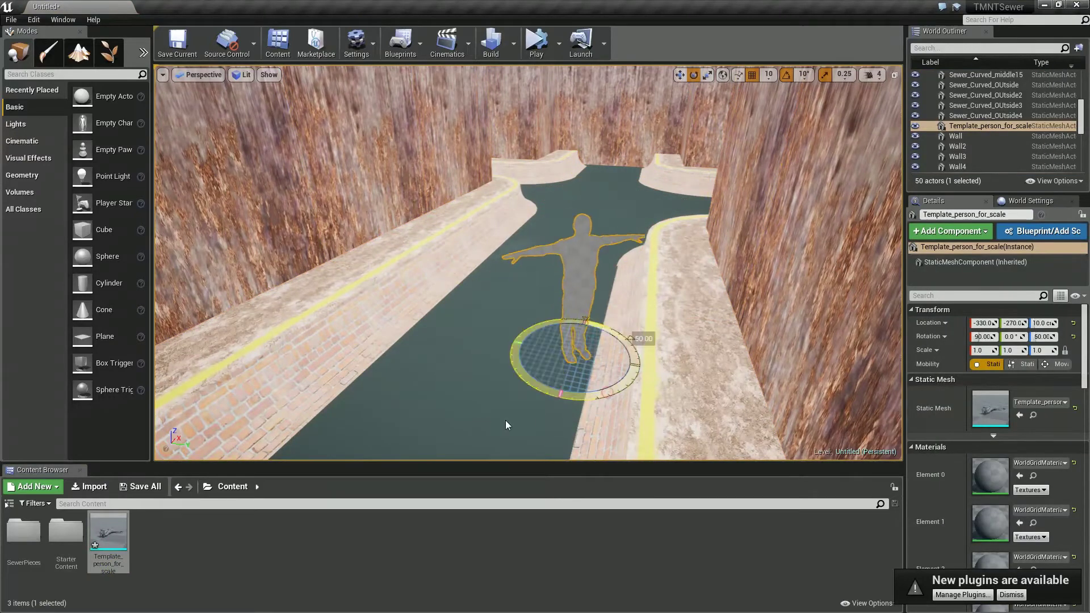
pyautogui.moveTo(542, 420); pyautogui.dragTo(545, 397)
pyautogui.moveTo(546, 397)
pyautogui.mouseDown(button='right')
pyautogui.moveTo(550, 348)
pyautogui.moveTo(504, 341)
pyautogui.moveTo(511, 356)
pyautogui.mouseUp(button='right')
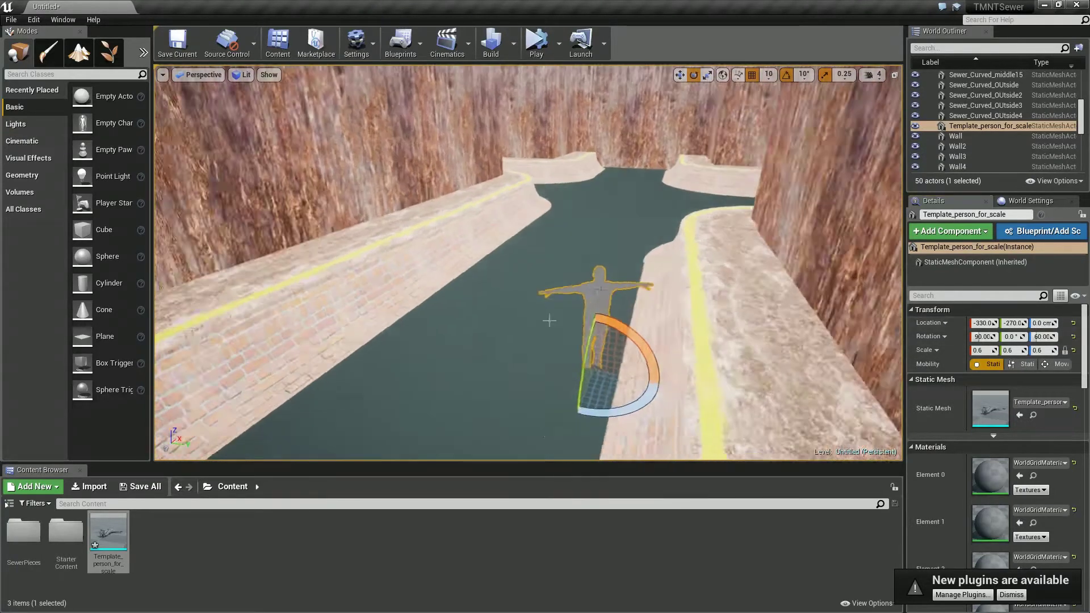
# Assign M_Metal_Gold to every material slot of the person mesh
pyautogui.click(1048, 463)
pyautogui.write('ol')
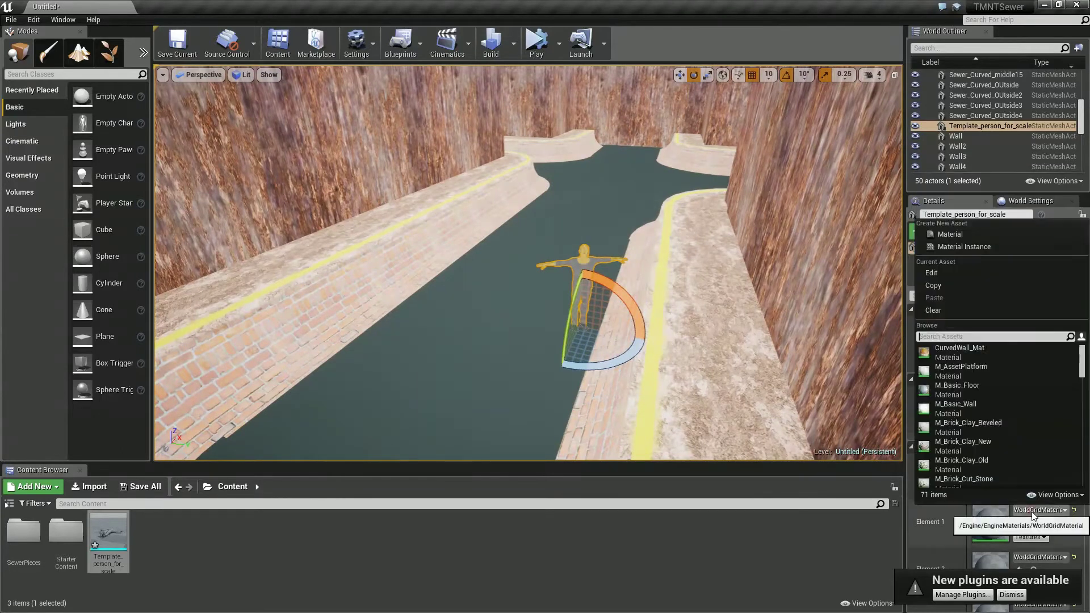
pyautogui.click(956, 398)
pyautogui.click(1039, 431)
pyautogui.press('Escape')
pyautogui.click(1039, 432)
# Look down on the curved sewer section and set position snapping to 1 unit
pyautogui.moveTo(615, 352); pyautogui.dragTo(477, 355, button='right')
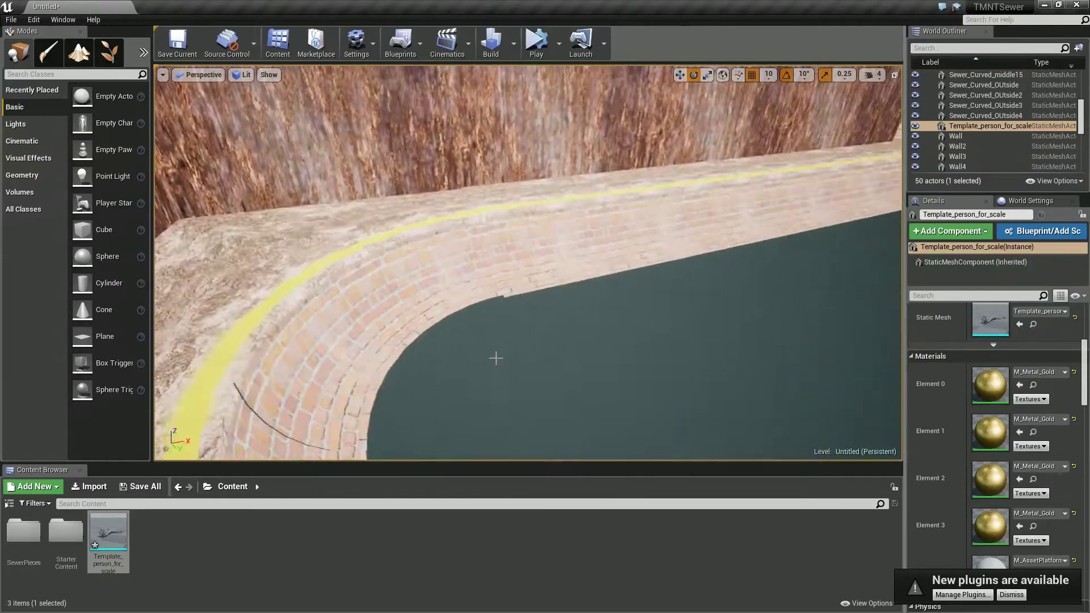
pyautogui.moveTo(497, 357); pyautogui.dragTo(326, 362, button='right')
pyautogui.click(326, 363)
pyautogui.moveTo(344, 205); pyautogui.dragTo(322, 243, button='right')
pyautogui.click(770, 75)
pyautogui.click(778, 94)
# Scale the person figure to 0.7 and start Save Current As for the level
pyautogui.moveTo(428, 313)
pyautogui.mouseDown(button='right')
pyautogui.moveTo(753, 202)
pyautogui.moveTo(580, 287)
pyautogui.mouseUp(button='right')
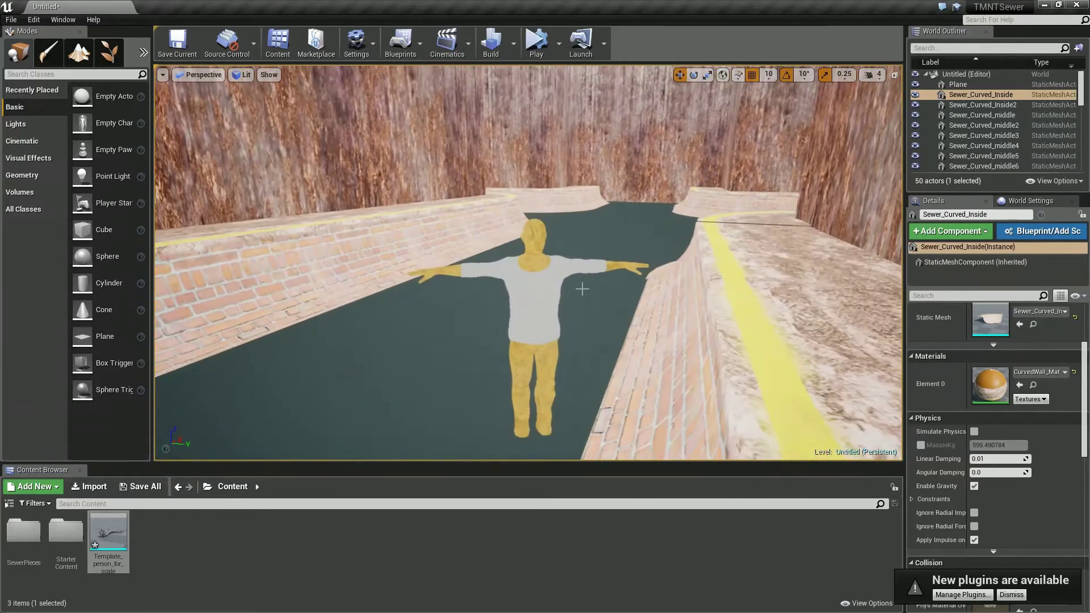
pyautogui.click(553, 435)
pyautogui.click(985, 350)
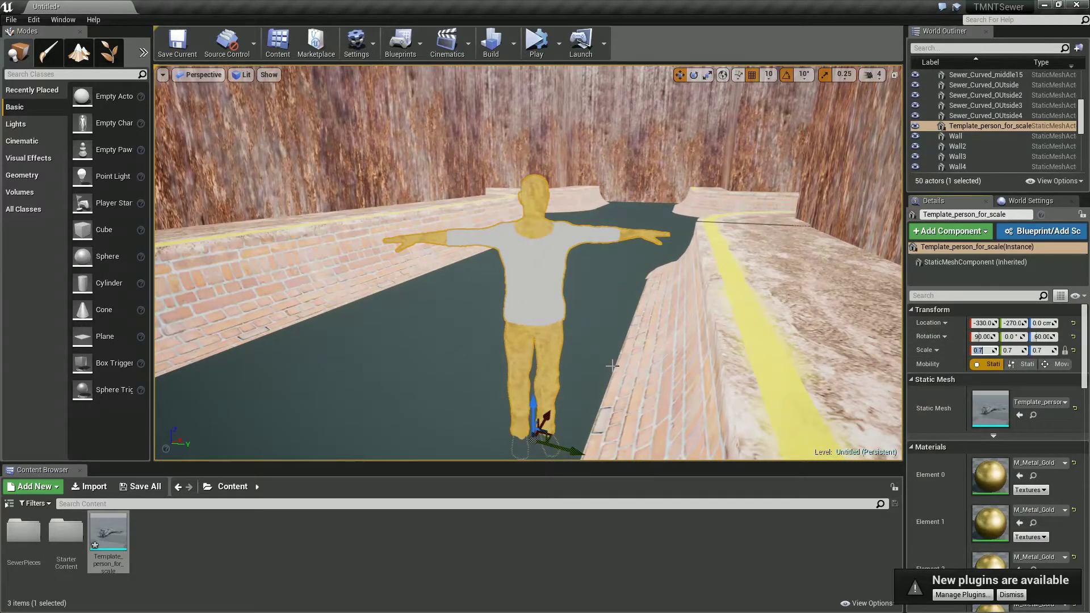
pyautogui.click(11, 19)
pyautogui.click(34, 122)
# Save the level as Sewer and make it the Editor Startup Map and Game Default Map
pyautogui.write('Sewer')
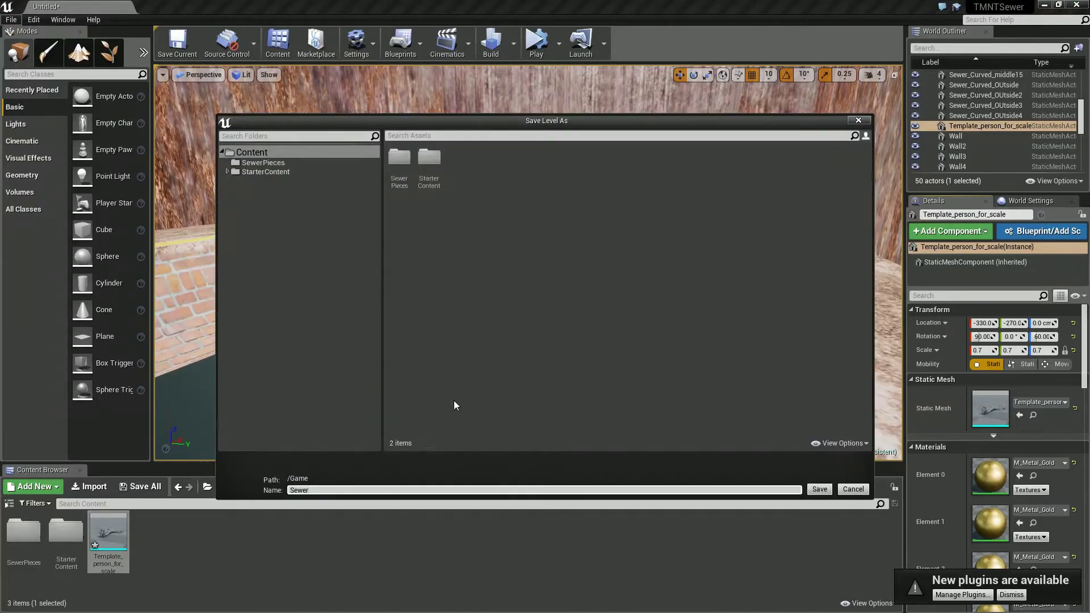
pyautogui.press('Return')
pyautogui.click(357, 43)
pyautogui.click(377, 88)
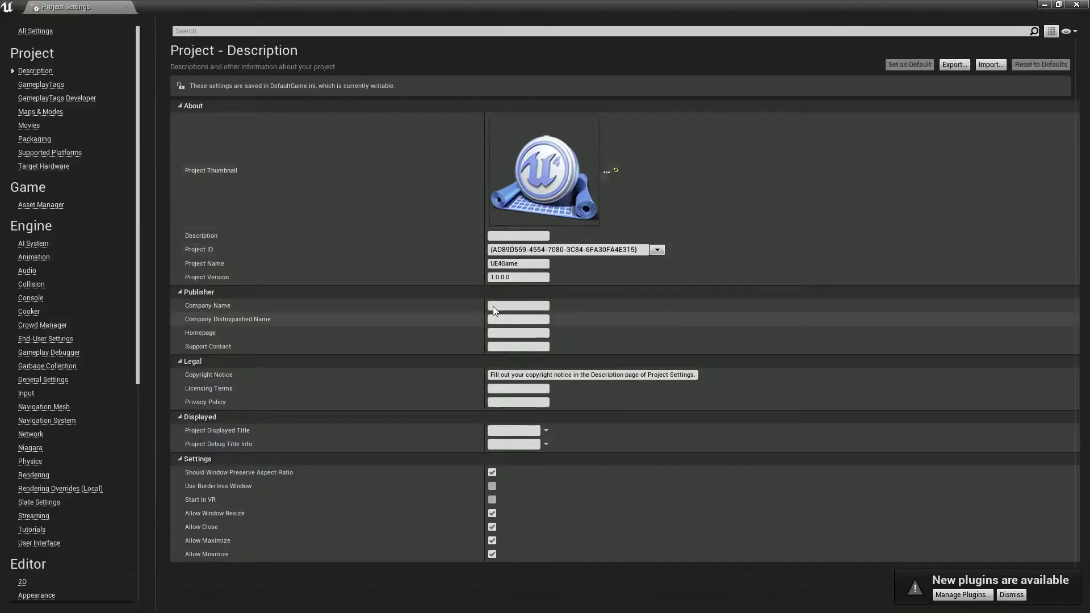
pyautogui.click(40, 111)
pyautogui.click(539, 169)
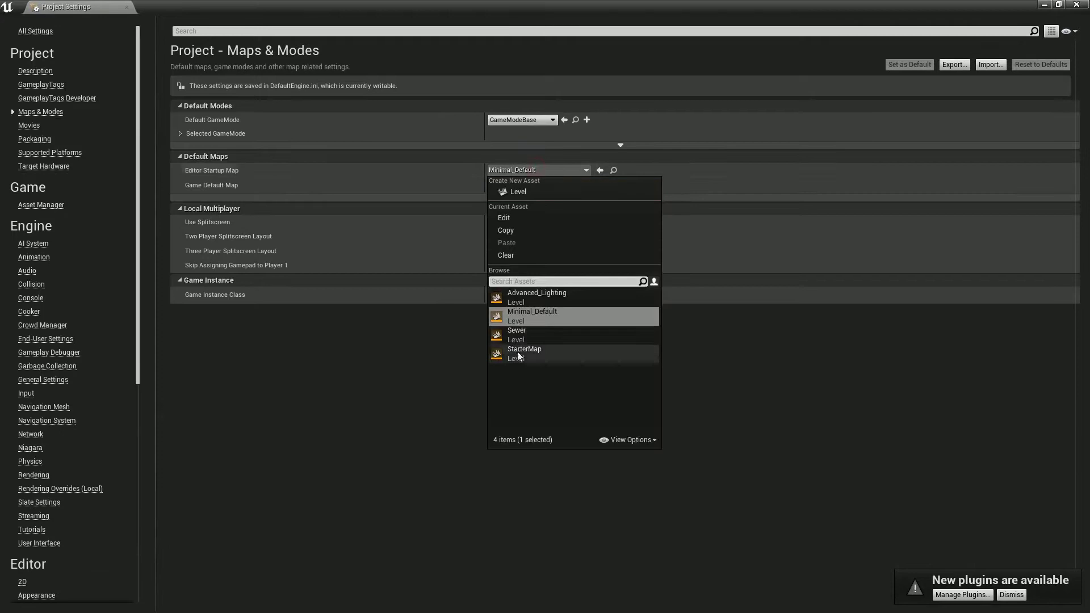
pyautogui.click(532, 339)
pyautogui.click(538, 184)
pyautogui.click(531, 341)
pyautogui.click(1077, 5)
# Look straight down the channel and drag the Outdoor_Lamp FBX into the Content Browser
pyautogui.click(11, 19)
pyautogui.press('Escape')
pyautogui.moveTo(628, 279); pyautogui.dragTo(628, 256)
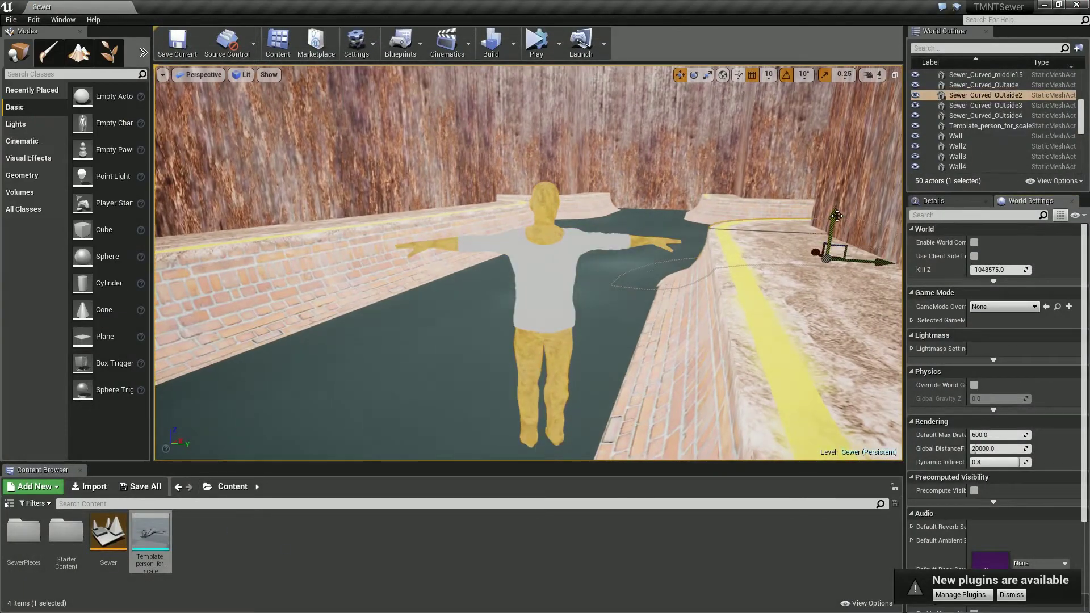
pyautogui.moveTo(822, 228)
pyautogui.mouseDown()
pyautogui.moveTo(475, 305)
pyautogui.moveTo(534, 272)
pyautogui.mouseUp()
pyautogui.click(475, 305)
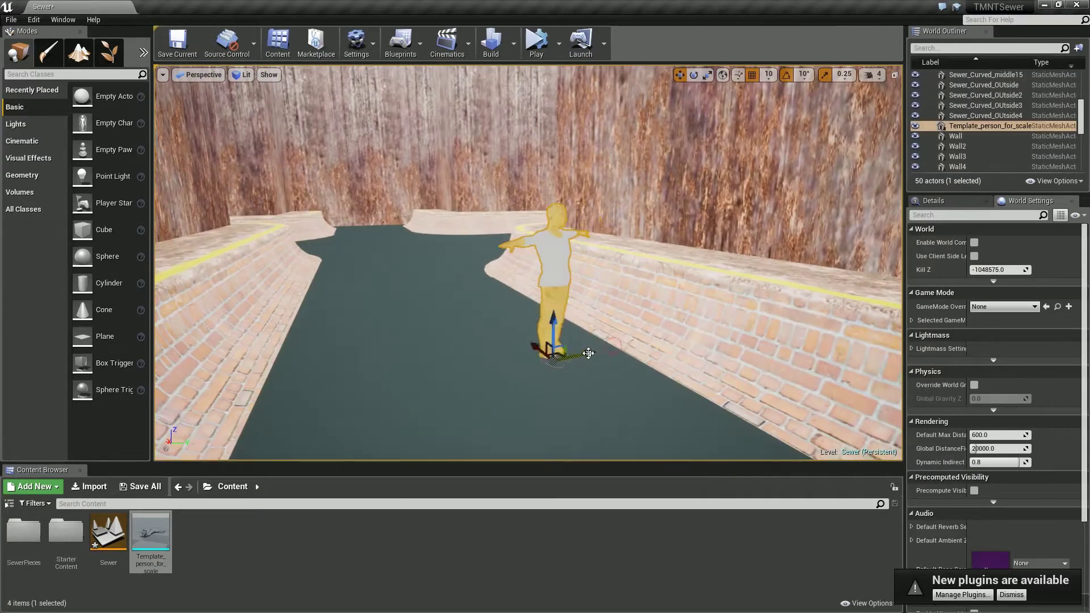
pyautogui.moveTo(428, 395); pyautogui.dragTo(396, 353)
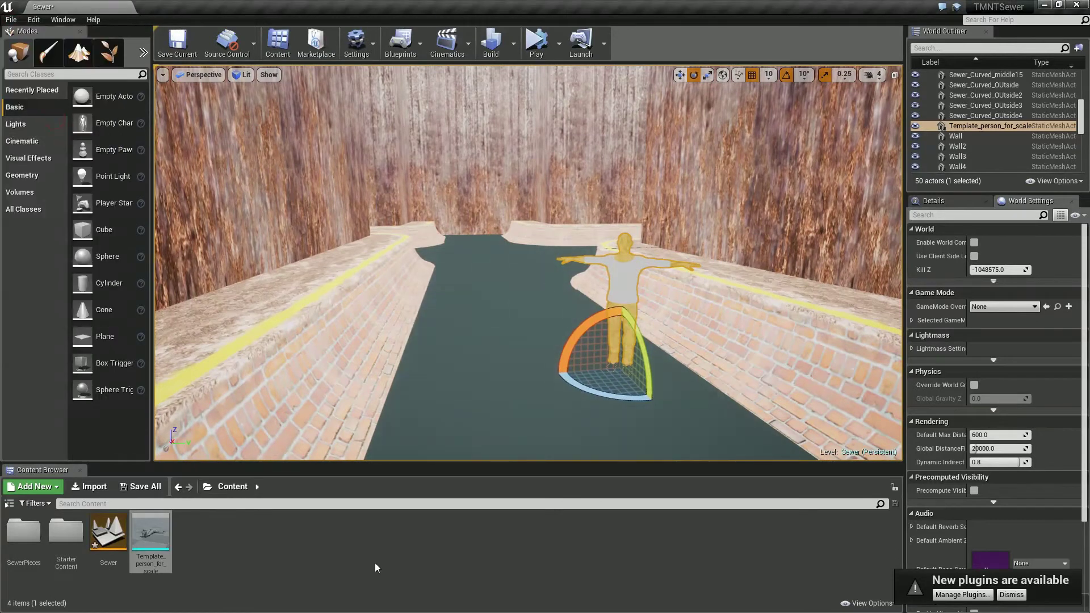
pyautogui.moveTo(417, 532); pyautogui.dragTo(432, 525)
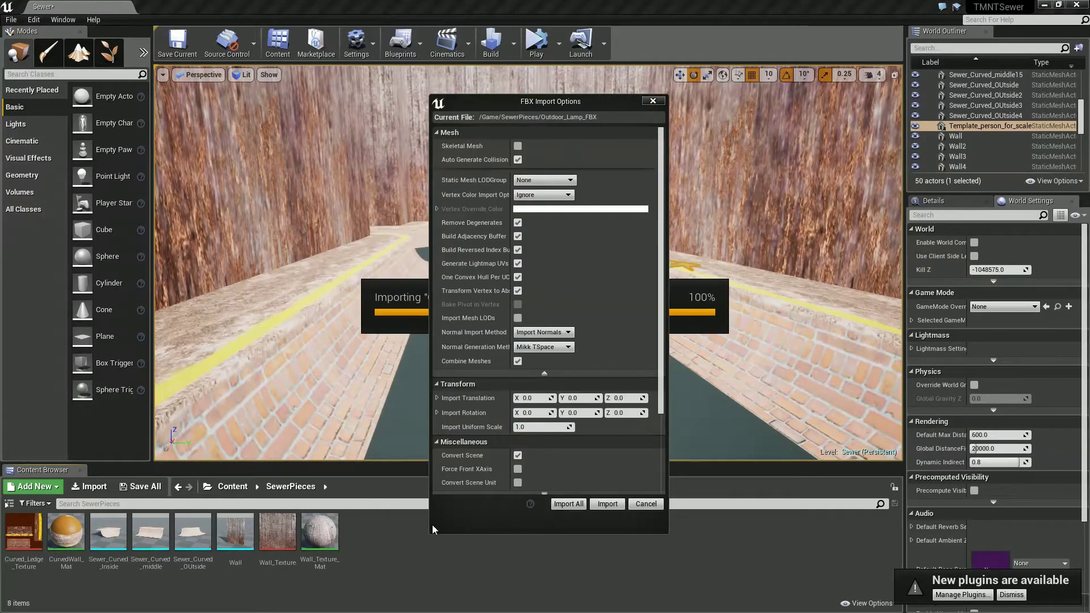
# Import the Outdoor_Lamp mesh, open it, and create a GlassSewer_Mat material
pyautogui.click(568, 503)
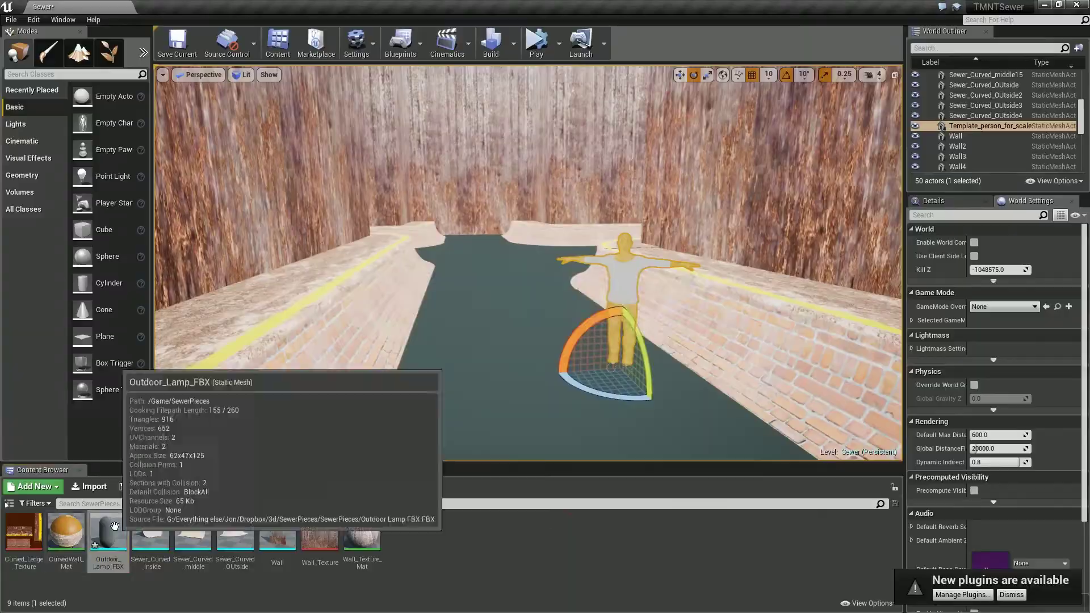
pyautogui.doubleClick(108, 532)
pyautogui.scroll(3, 397, 324)
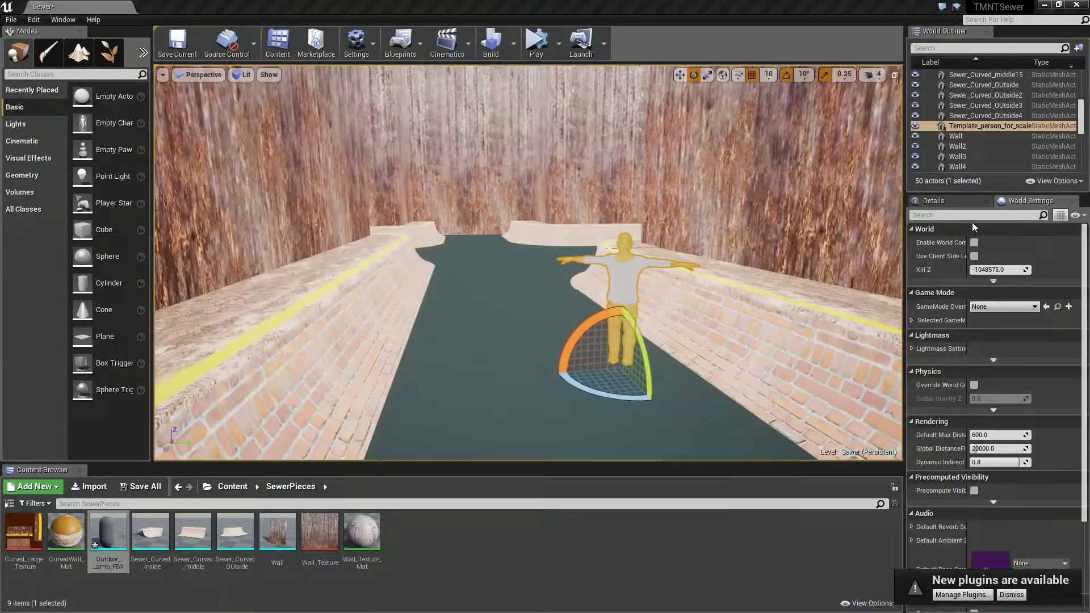
pyautogui.rightClick(426, 543)
pyautogui.click(454, 330)
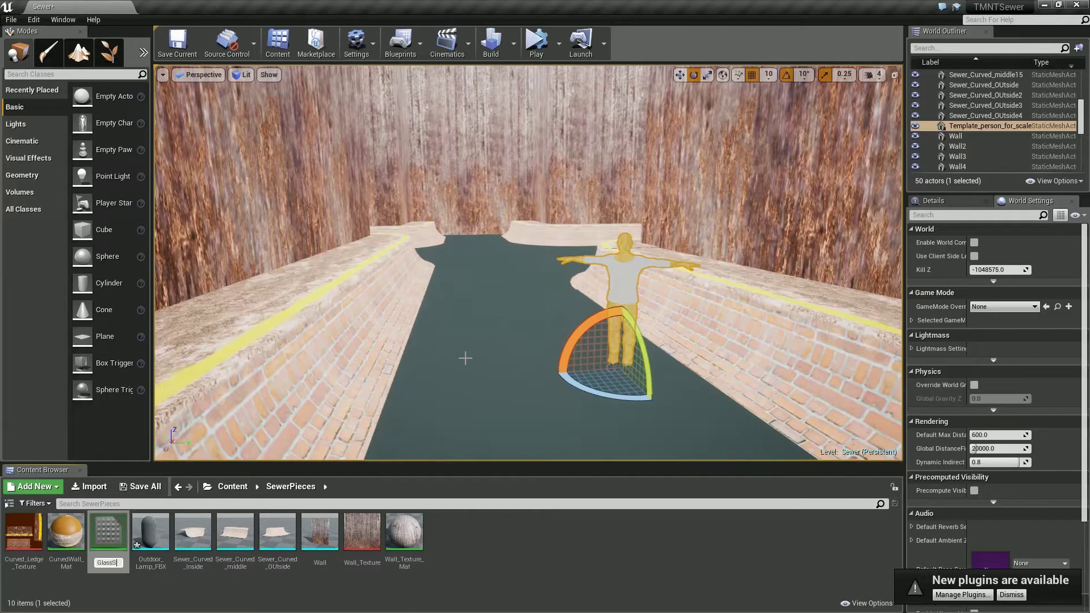
pyautogui.doubleClick(108, 532)
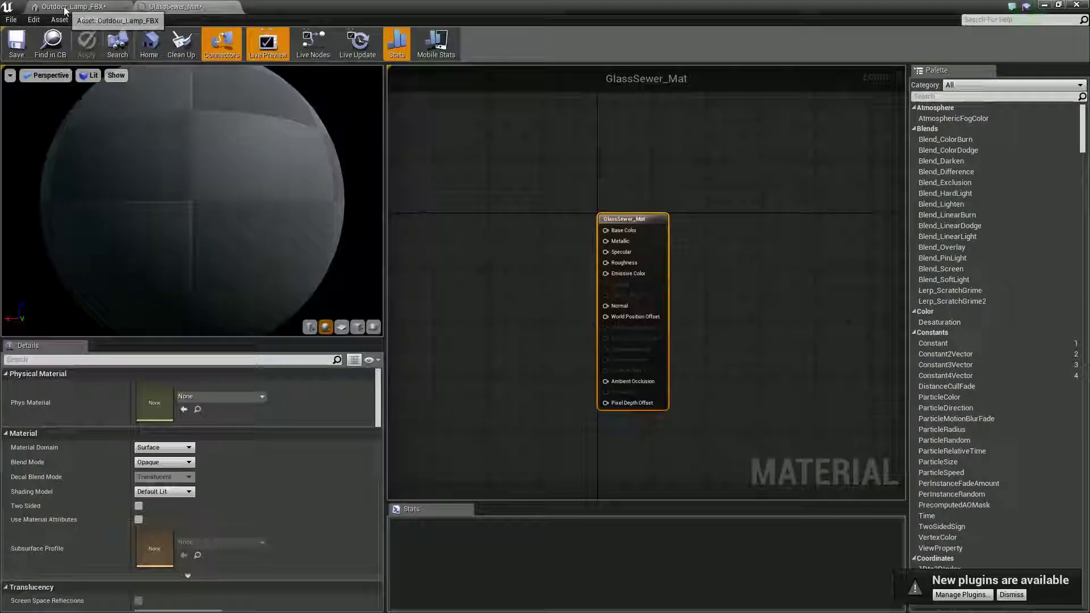
pyautogui.click(985, 131)
# Try metal, copper and rusty finishes on the lamp frame, settling on M_Metal_Chrome
pyautogui.click(987, 301)
pyautogui.click(1005, 193)
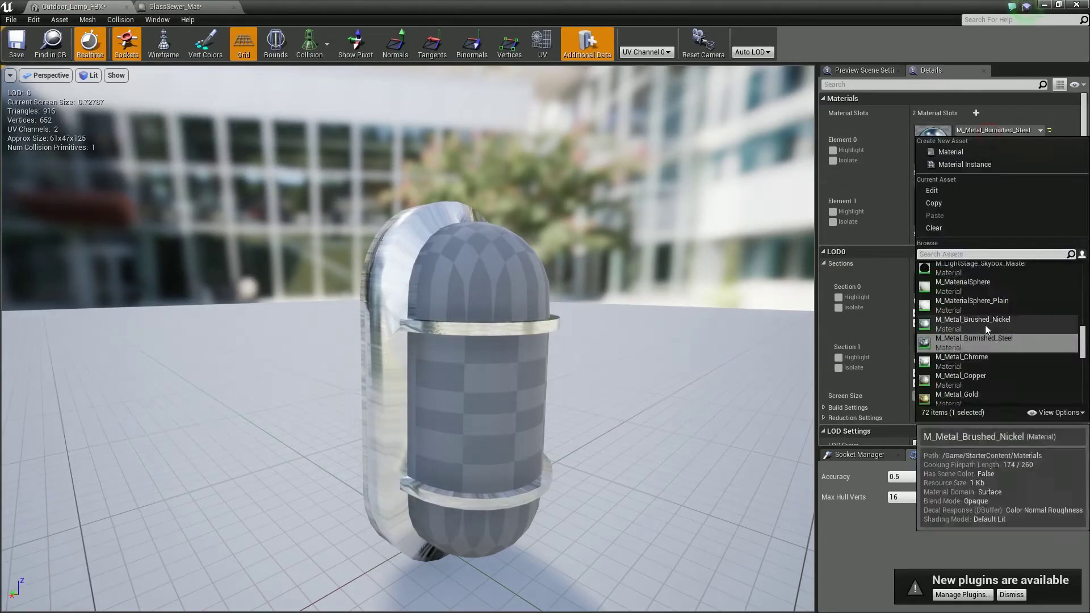
pyautogui.click(986, 325)
pyautogui.click(979, 118)
pyautogui.click(986, 381)
pyautogui.click(986, 131)
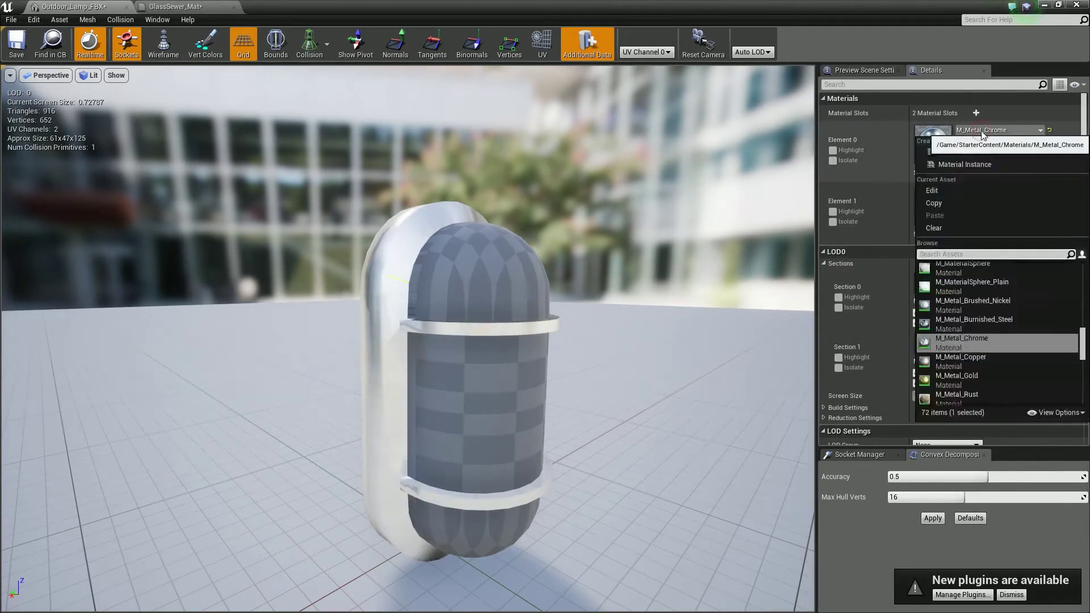
pyautogui.click(965, 356)
pyautogui.click(986, 132)
pyautogui.click(963, 382)
pyautogui.moveTo(737, 369); pyautogui.dragTo(711, 260)
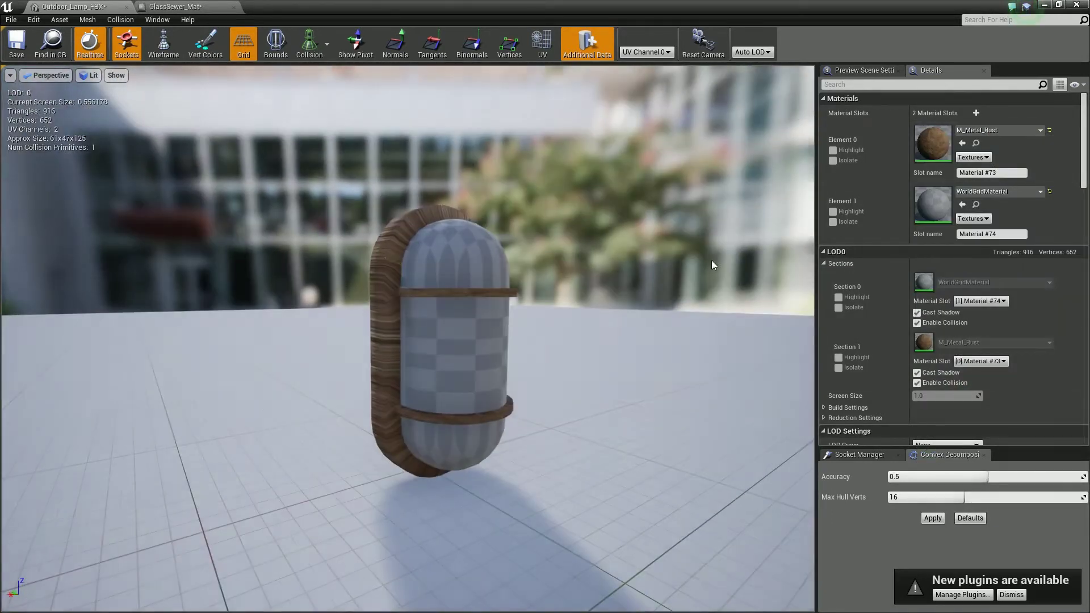
pyautogui.click(987, 131)
pyautogui.click(966, 346)
# Give the lamp shell M_StatueGlass and start a Lamp_BP blueprint from the mesh
pyautogui.scroll(5, 503, 358)
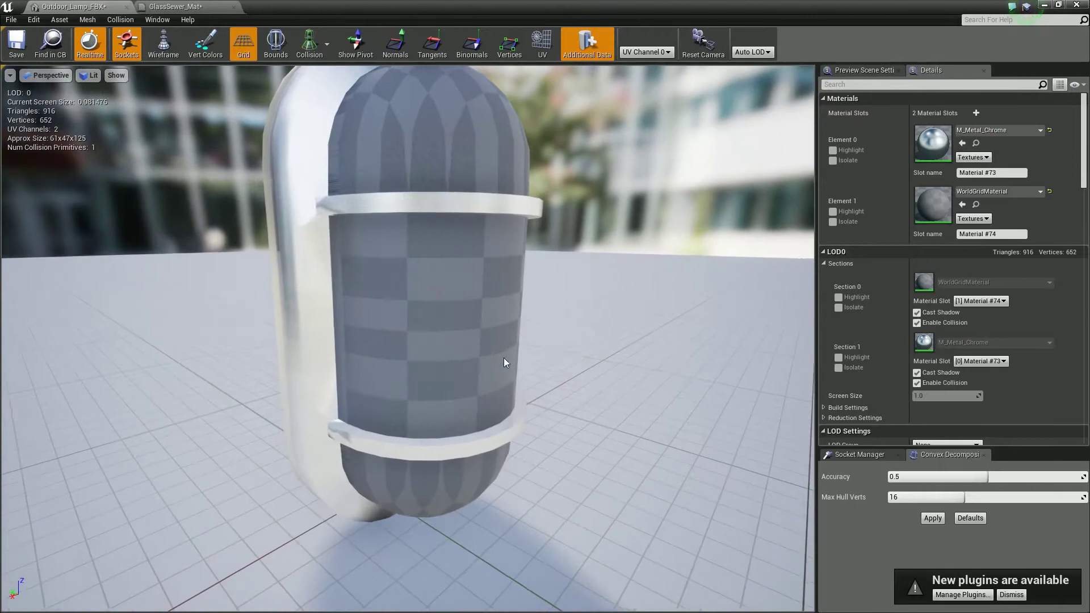
pyautogui.click(999, 191)
pyautogui.click(981, 356)
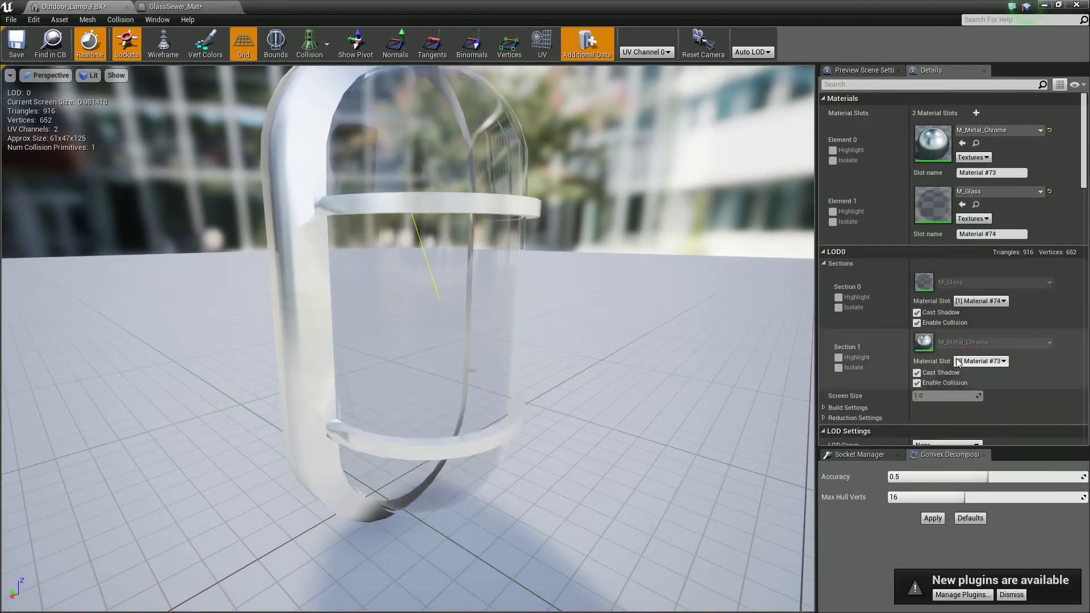
pyautogui.click(984, 193)
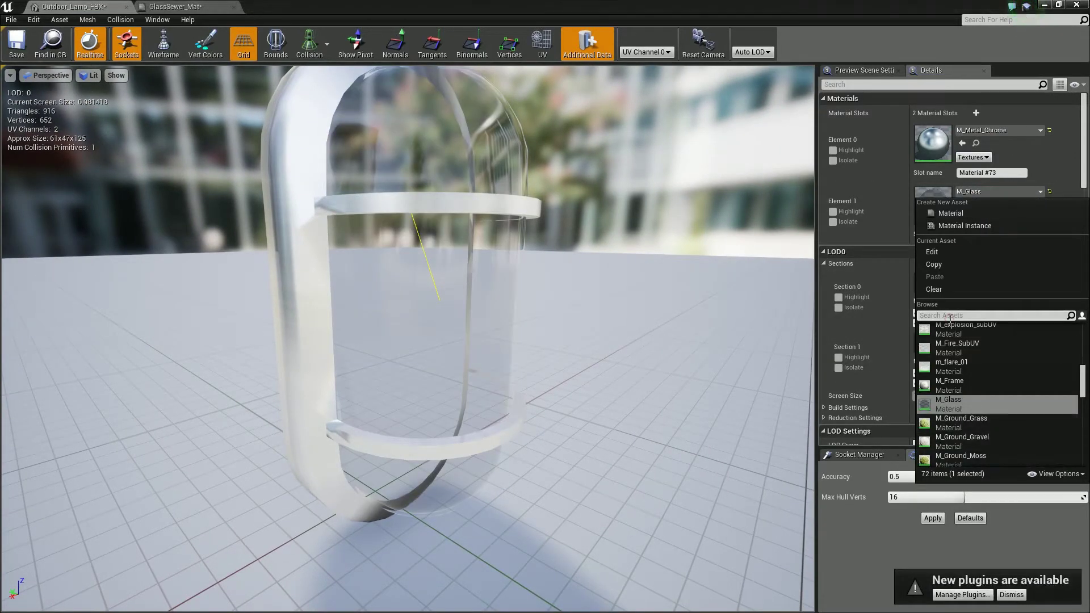
pyautogui.write('statue')
pyautogui.press('Return')
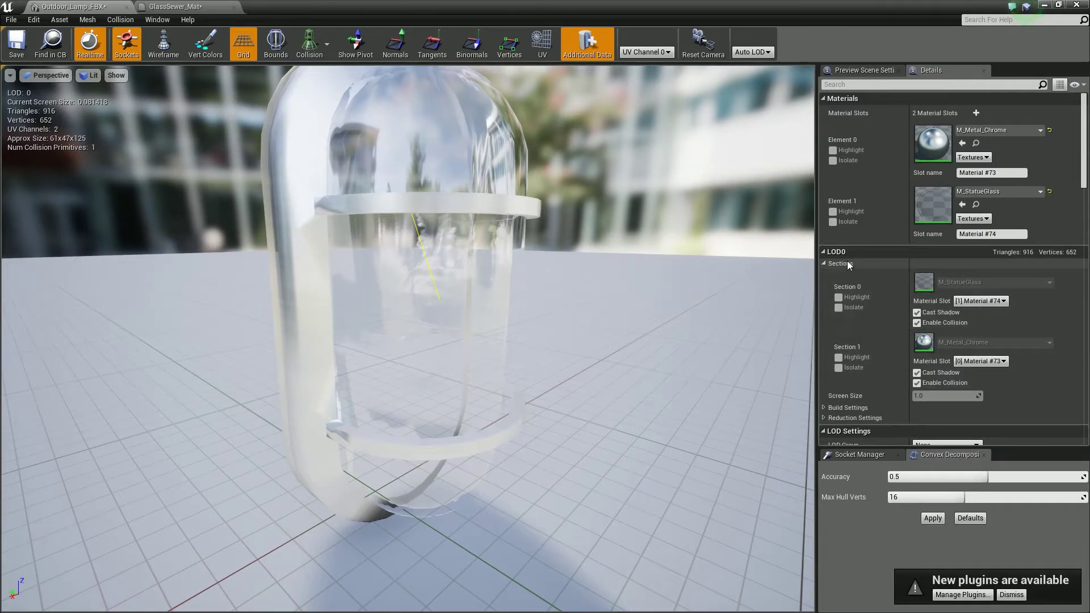
pyautogui.moveTo(554, 282); pyautogui.dragTo(540, 284)
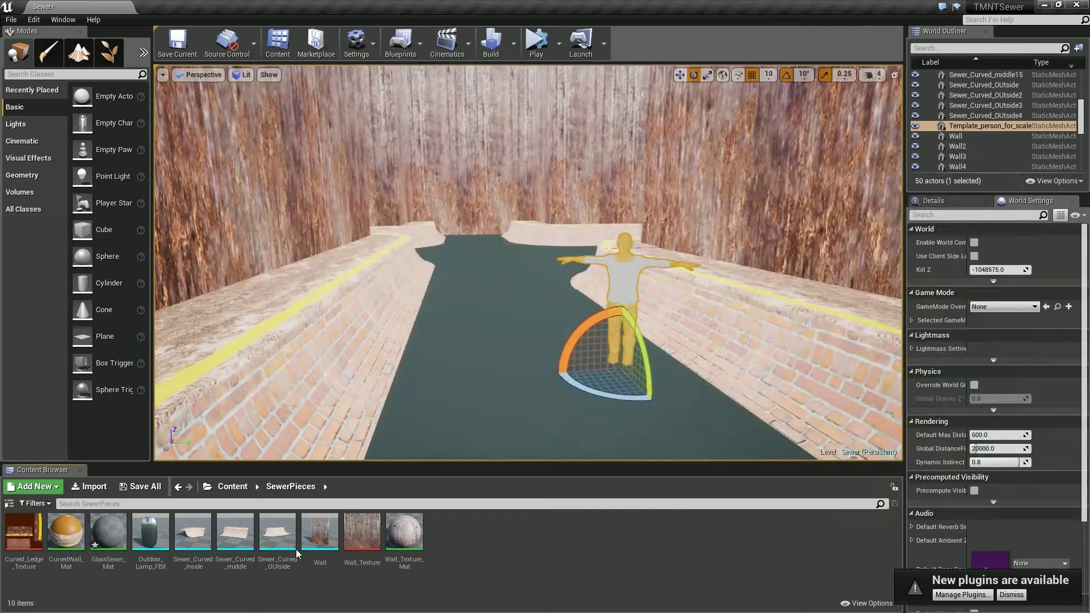
pyautogui.rightClick(150, 534)
pyautogui.click(199, 239)
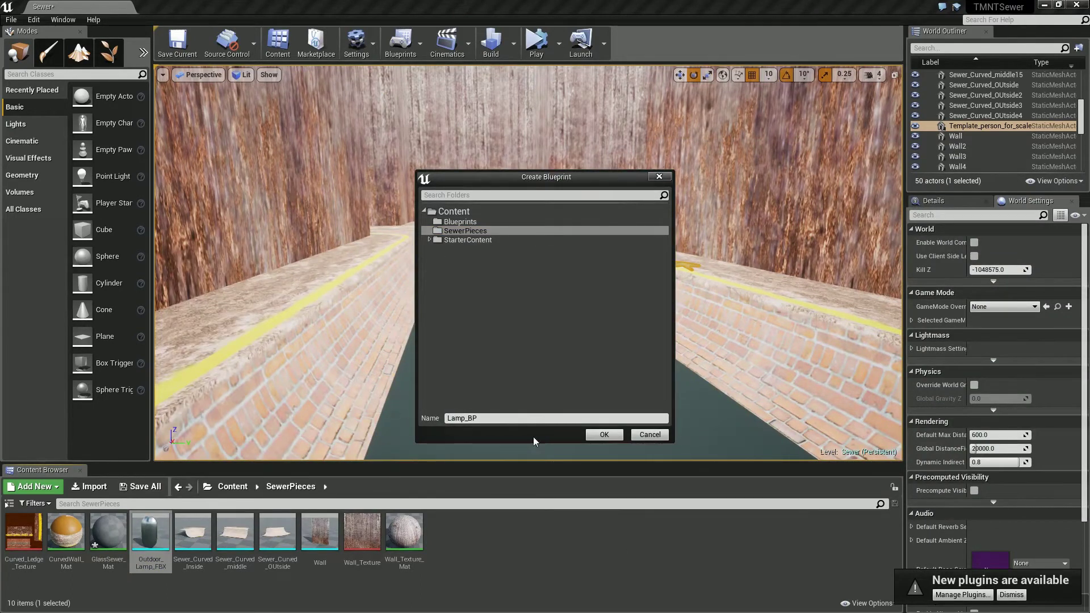
# Create Lamp_BP and add a Point Light raised to Z 70 inside the glass
pyautogui.click(601, 435)
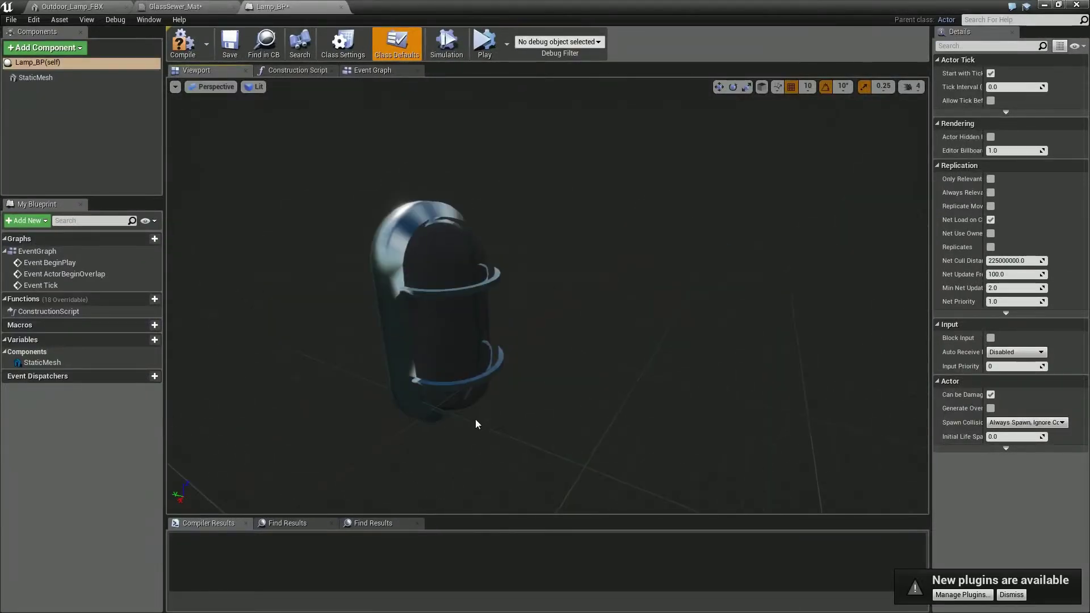
pyautogui.click(46, 47)
pyautogui.click(34, 113)
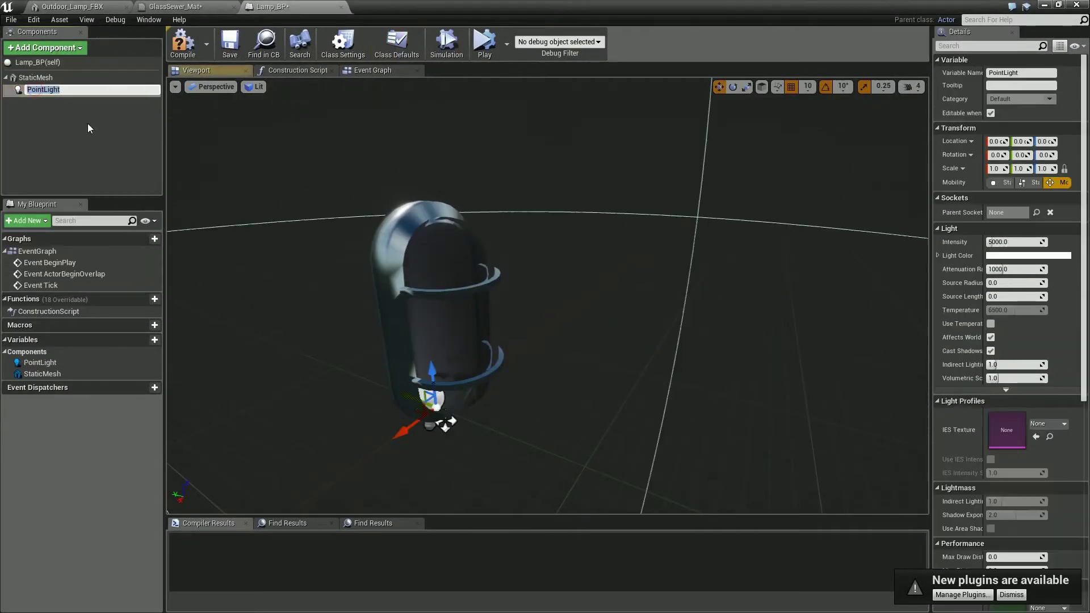
pyautogui.moveTo(451, 273); pyautogui.dragTo(451, 259)
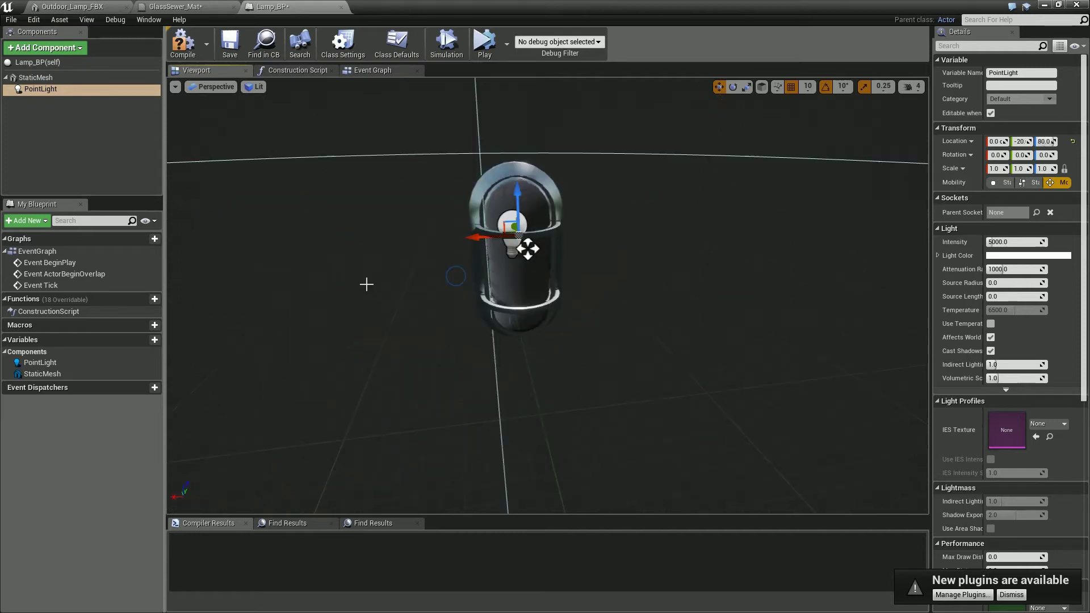
pyautogui.moveTo(452, 259); pyautogui.dragTo(572, 277, button='right')
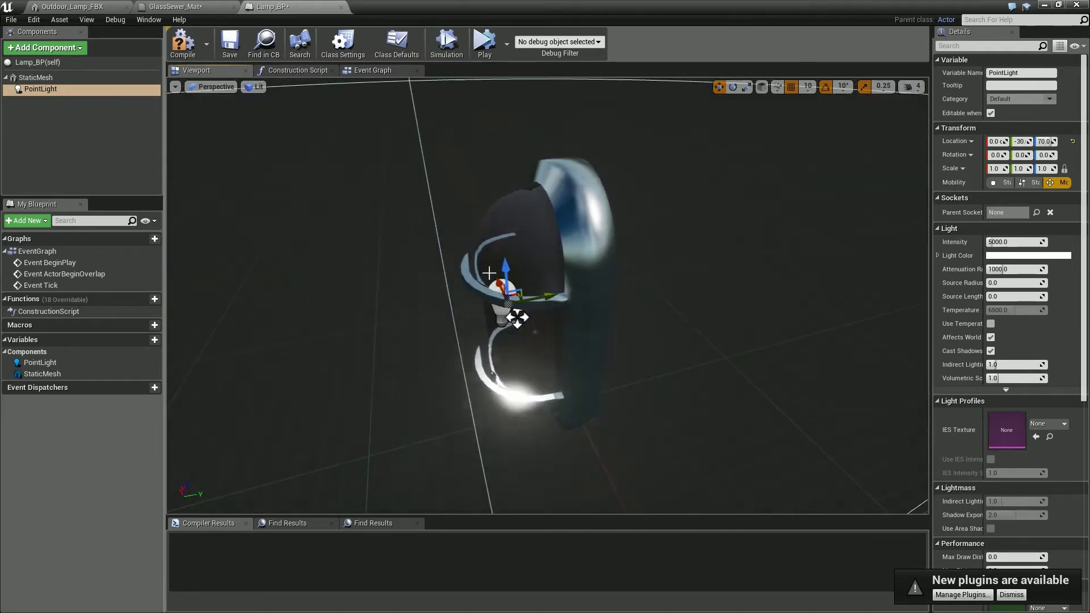
pyautogui.click(1022, 255)
# Place Lamp_BP on the sewer wall at scale 0.5
pyautogui.click(941, 532)
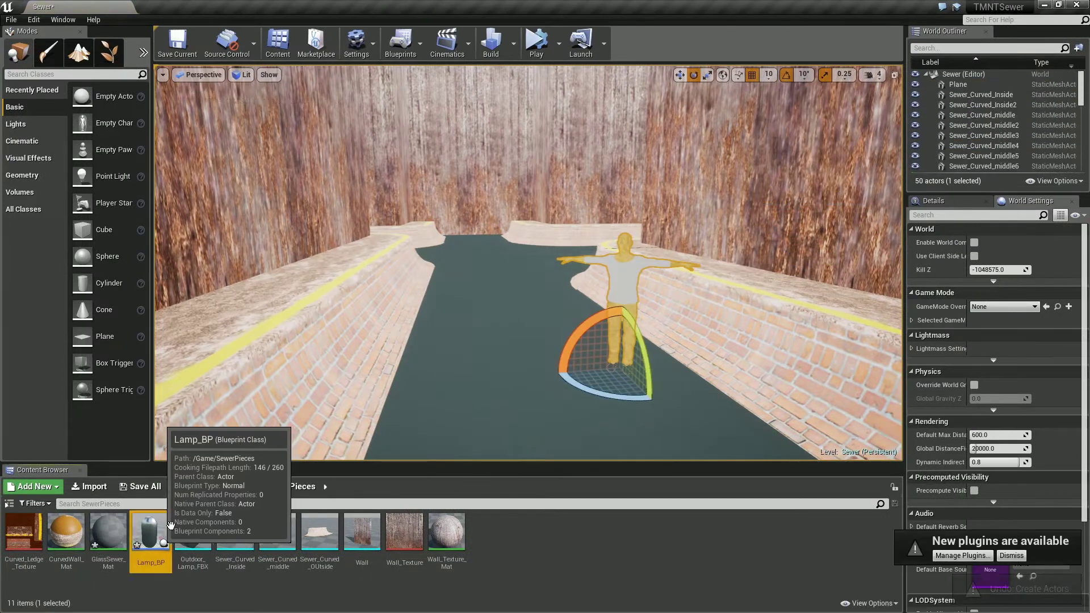
pyautogui.moveTo(151, 534); pyautogui.dragTo(802, 209)
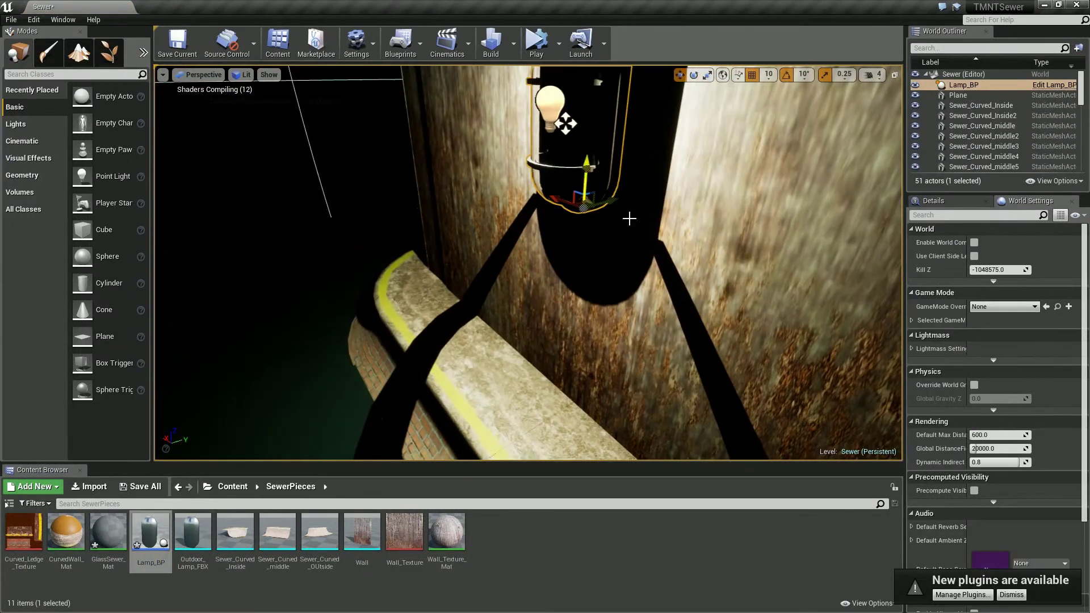
pyautogui.write('.5')
pyautogui.press('Return')
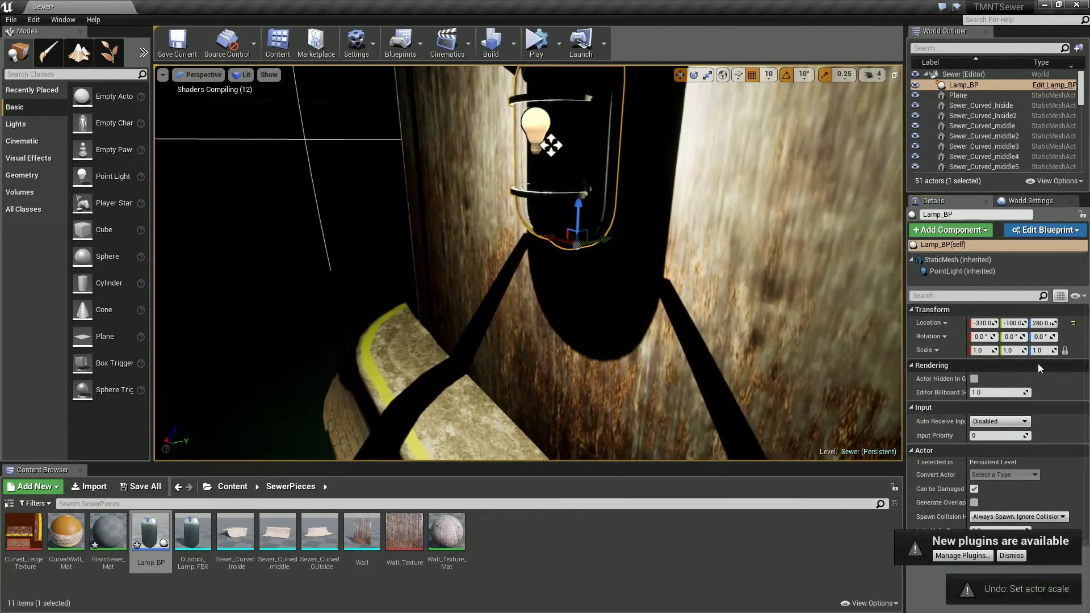
# Reopen Lamp_BP and reposition its point light inside the lamp
pyautogui.doubleClick(957, 259)
pyautogui.click(40, 89)
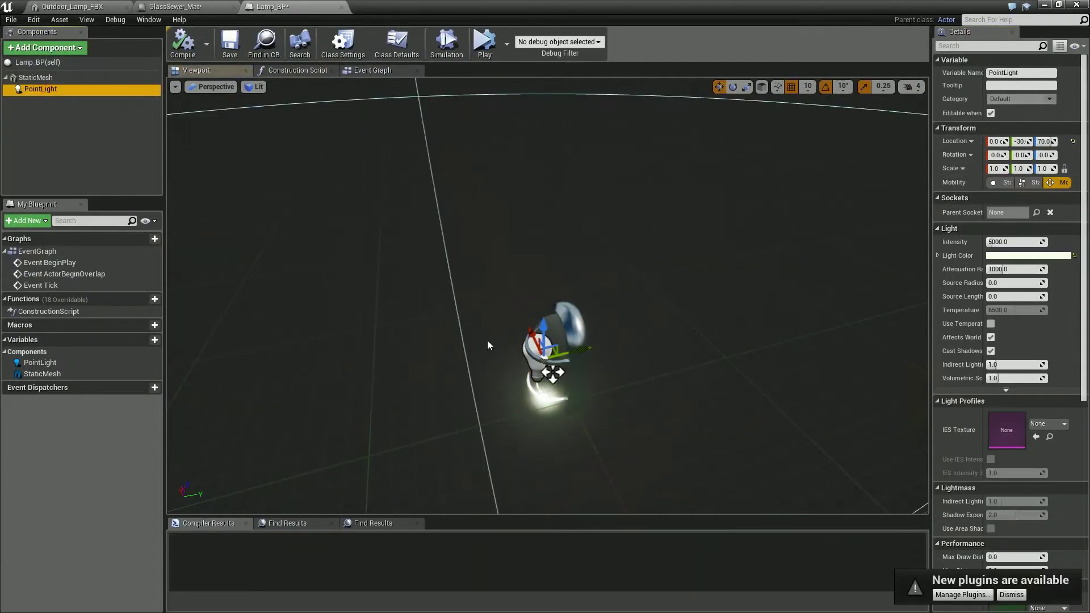
pyautogui.moveTo(544, 7); pyautogui.dragTo(359, 272)
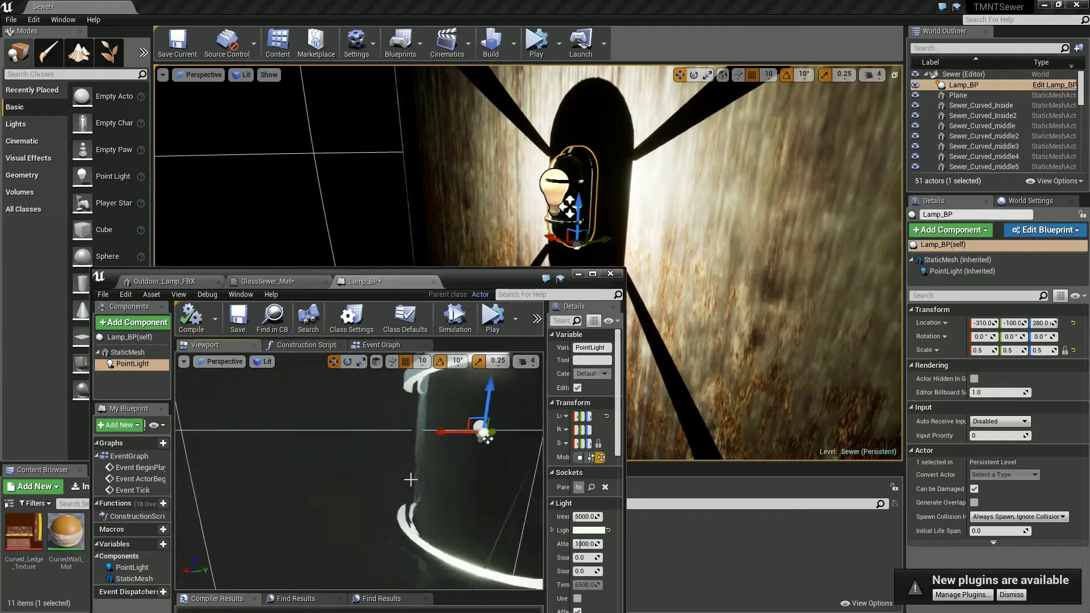
pyautogui.moveTo(411, 480); pyautogui.dragTo(325, 512)
pyautogui.moveTo(329, 464); pyautogui.dragTo(304, 454)
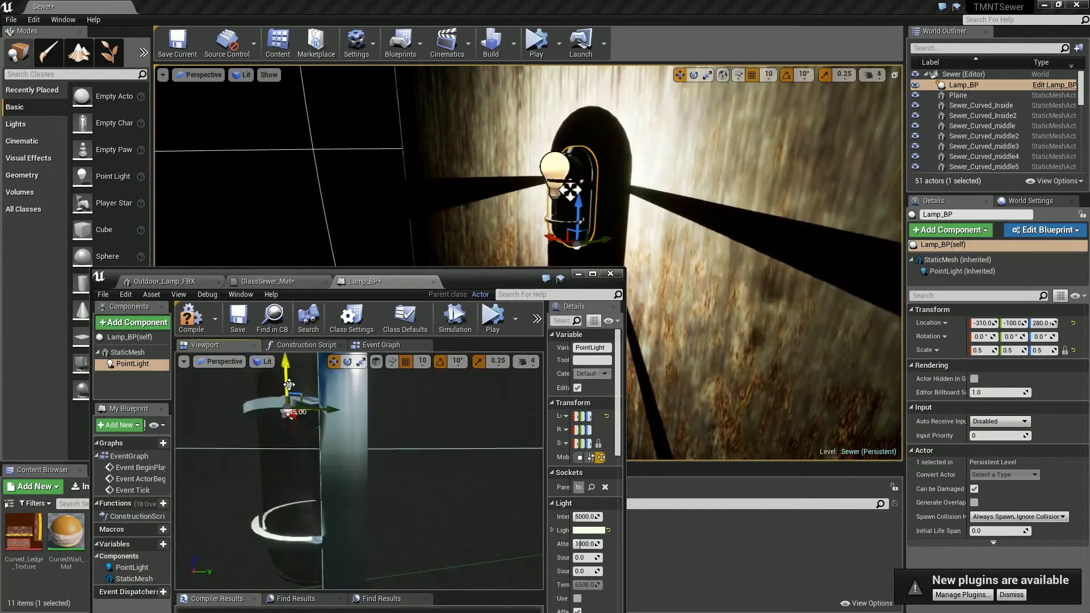
# Close the glass material editor, applying its changes, and the lamp mesh editor
pyautogui.moveTo(473, 212)
pyautogui.mouseDown()
pyautogui.moveTo(427, 237)
pyautogui.moveTo(477, 207)
pyautogui.mouseUp()
pyautogui.click(325, 281)
pyautogui.click(576, 348)
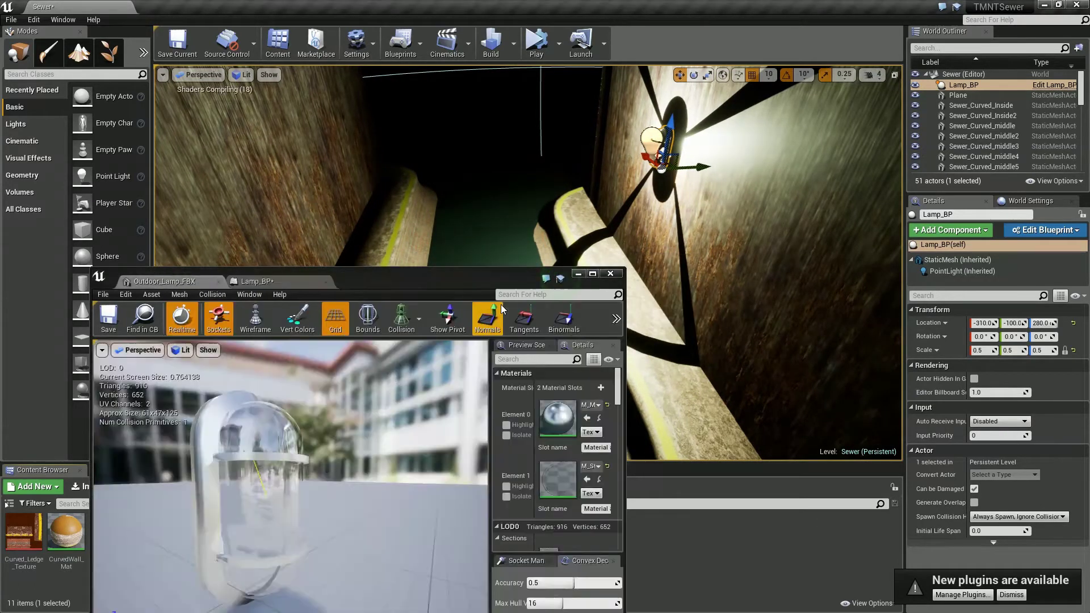
pyautogui.click(578, 273)
pyautogui.moveTo(560, 283)
pyautogui.mouseDown()
pyautogui.moveTo(531, 264)
pyautogui.moveTo(597, 254)
pyautogui.mouseUp()
# Dim Lamp_BP's point light to about 4475 intensity and 451 attenuation radius, then duplicate the lamp
pyautogui.doubleClick(151, 533)
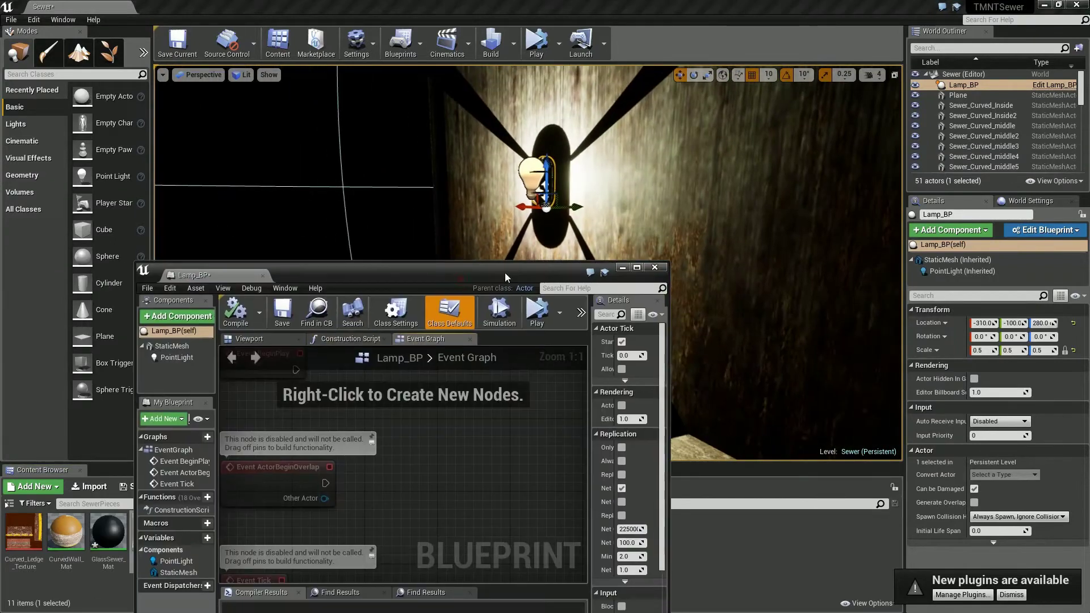
pyautogui.moveTo(672, 374); pyautogui.dragTo(880, 391)
pyautogui.moveTo(817, 510)
pyautogui.mouseDown()
pyautogui.moveTo(812, 538)
pyautogui.moveTo(1085, 560)
pyautogui.moveTo(829, 551)
pyautogui.moveTo(1059, 580)
pyautogui.mouseUp()
pyautogui.scroll(-2, 835, 597)
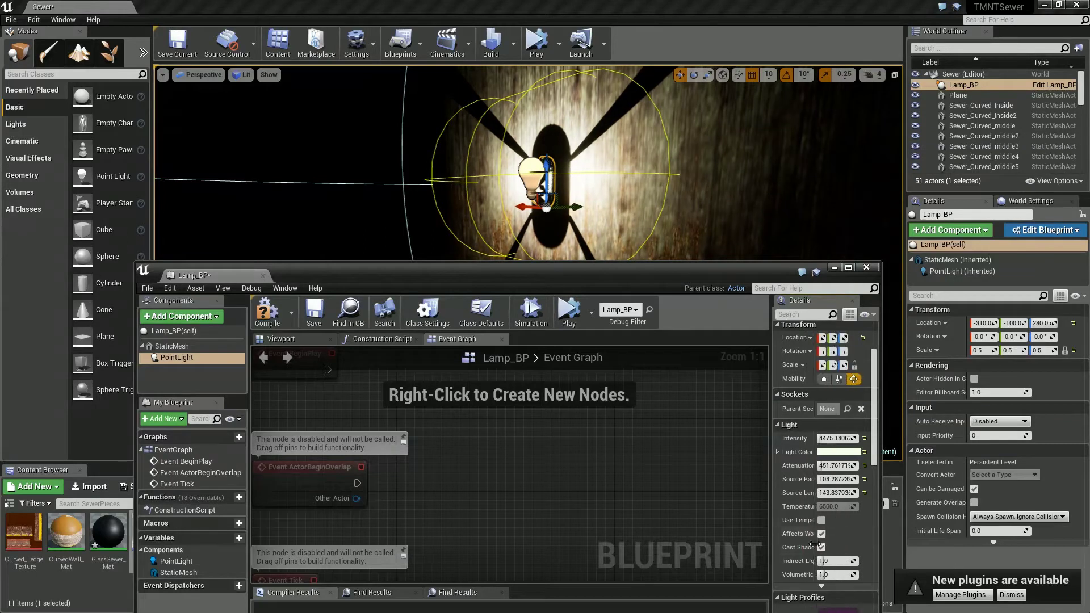
pyautogui.scroll(-5, 817, 545)
pyautogui.scroll(-5, 804, 532)
pyautogui.scroll(-3, 800, 569)
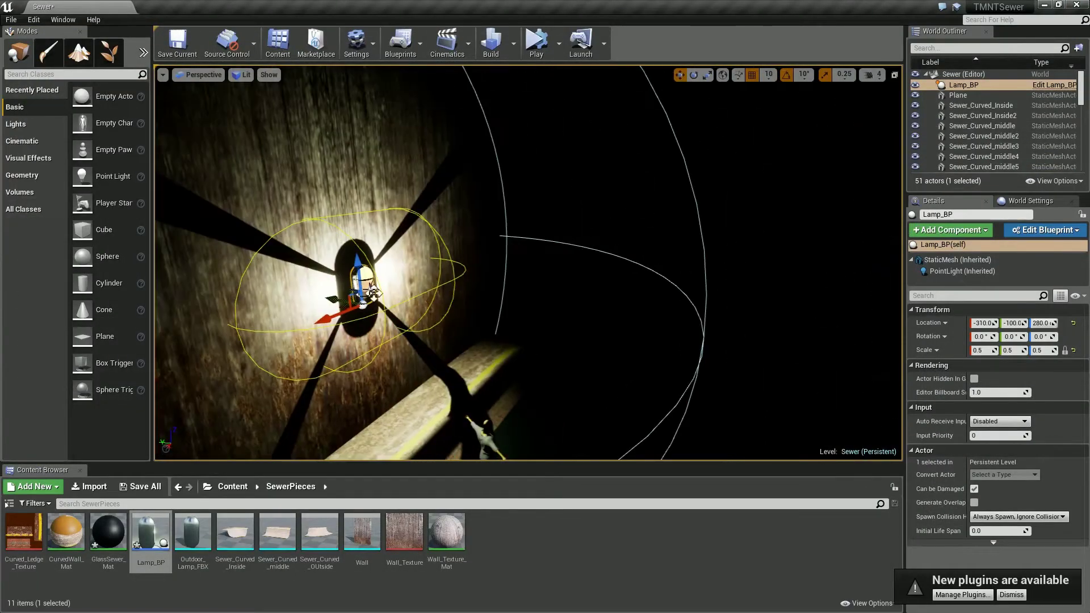
pyautogui.keyDown('alt'); pyautogui.moveTo(358, 284); pyautogui.dragTo(677, 329); pyautogui.keyUp('alt')
# Turn Lamp_BP2 to -179° on Z and snug it against the opposite wall at Y -653
pyautogui.press('e')
pyautogui.press('w')
pyautogui.moveTo(361, 273); pyautogui.dragTo(615, 314)
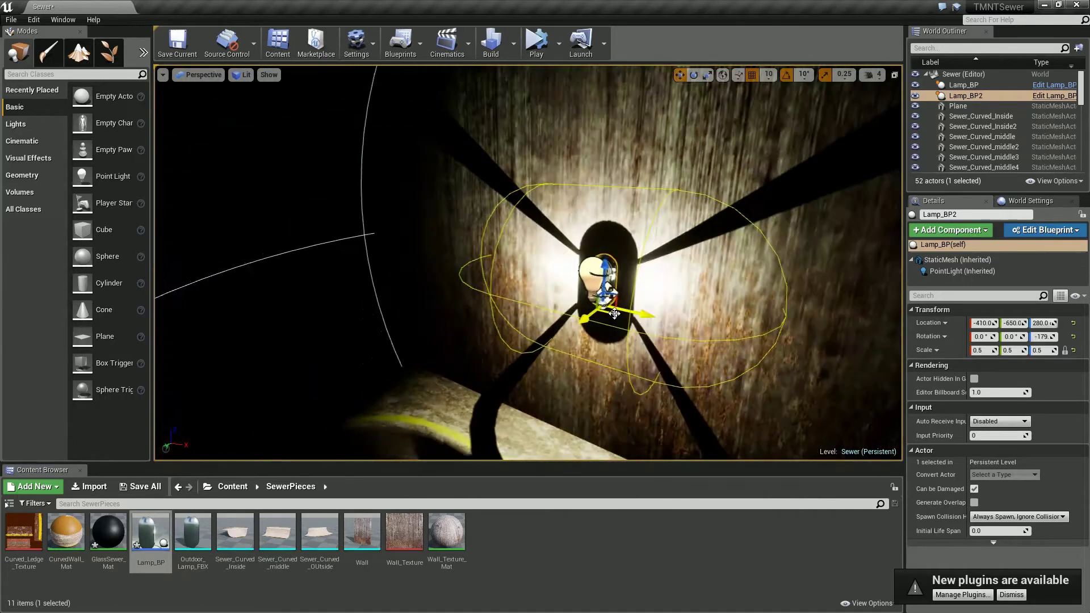
pyautogui.moveTo(615, 314); pyautogui.dragTo(759, 104, button='right')
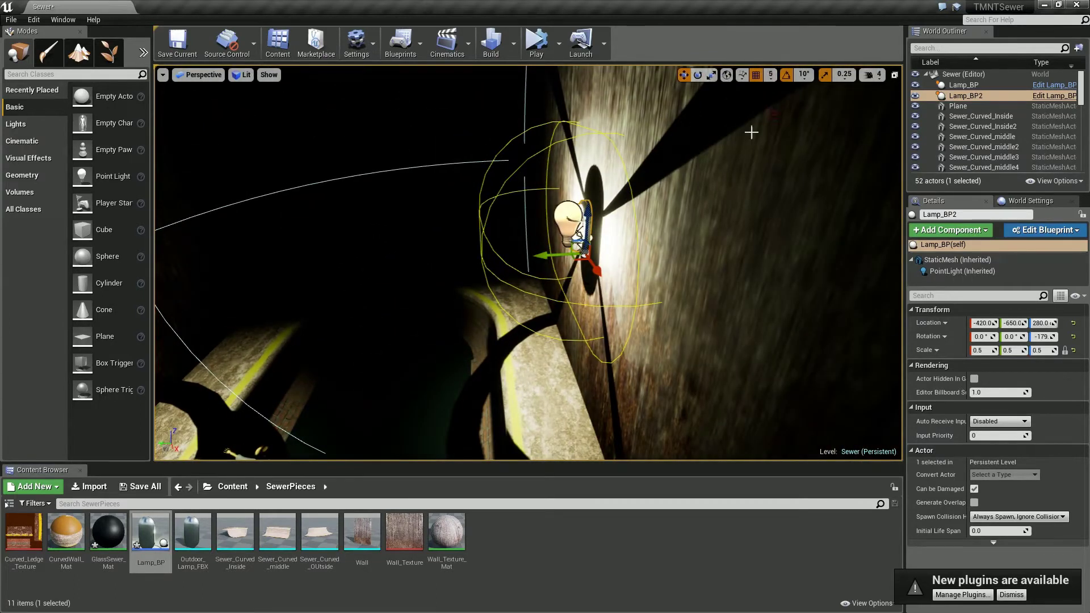
pyautogui.click(771, 75)
pyautogui.click(778, 129)
pyautogui.moveTo(542, 257); pyautogui.dragTo(545, 256)
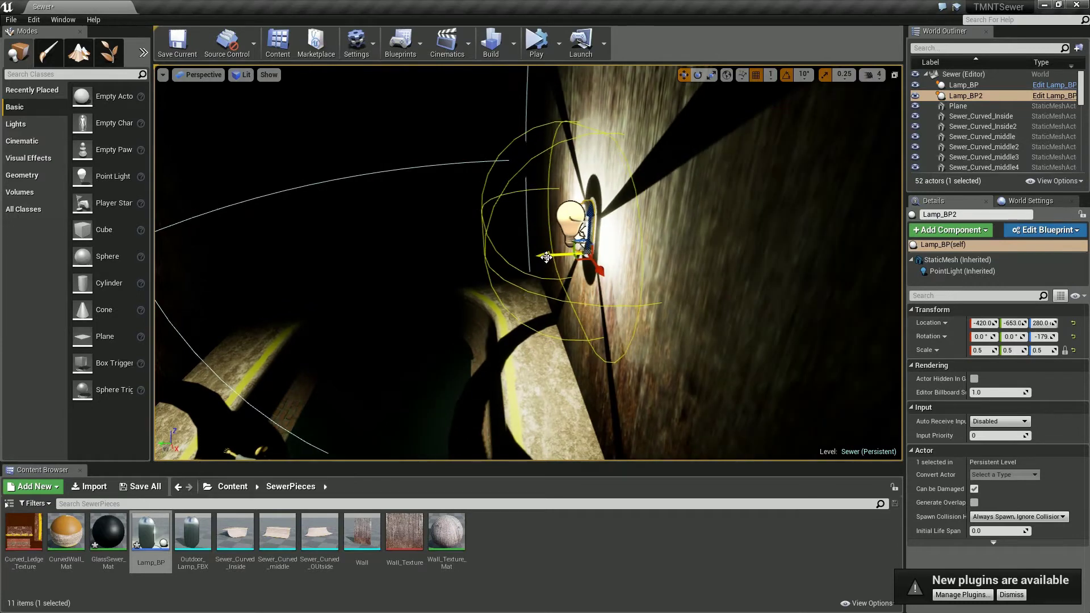
# Nudge the first lamp to Y -96.0 against its wall and select both lamps
pyautogui.doubleClick(964, 84)
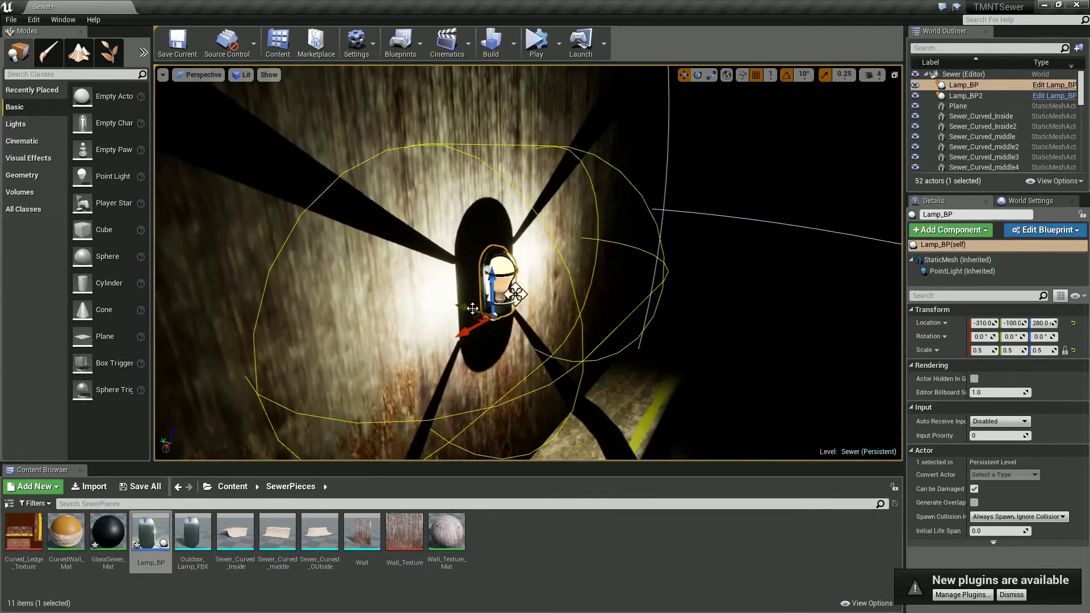
pyautogui.moveTo(469, 310)
pyautogui.mouseDown(button='right')
pyautogui.moveTo(735, 331)
pyautogui.moveTo(511, 283)
pyautogui.moveTo(241, 314)
pyautogui.moveTo(864, 380)
pyautogui.moveTo(495, 352)
pyautogui.mouseUp(button='right')
pyautogui.keyDown('ctrl'); pyautogui.click(233, 239); pyautogui.keyUp('ctrl')
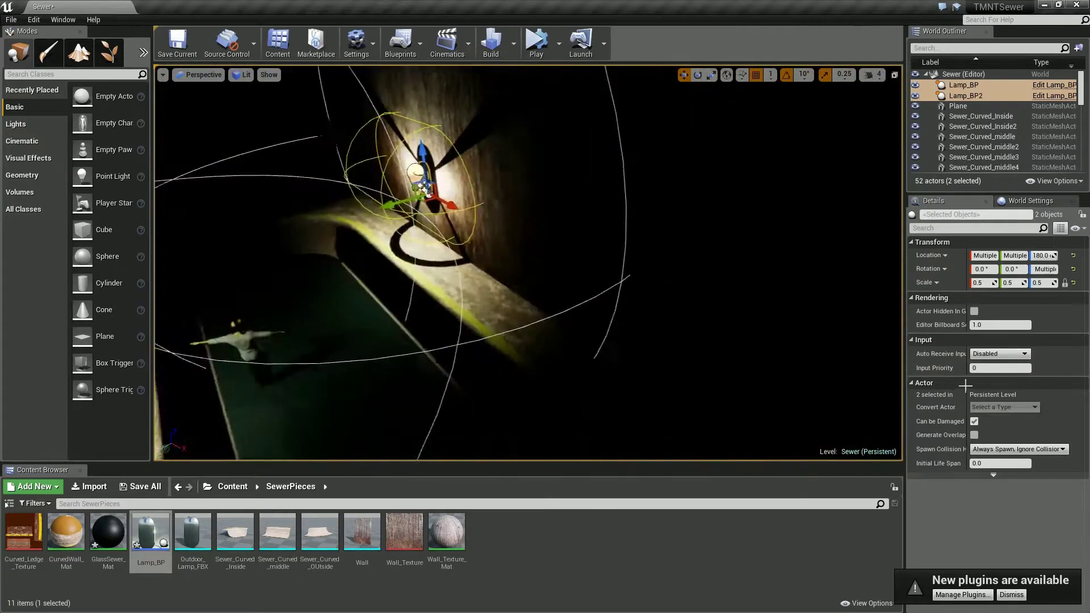
pyautogui.click(62, 75)
# Place a Directional Light above the sewer and build the lighting
pyautogui.write('ligh')
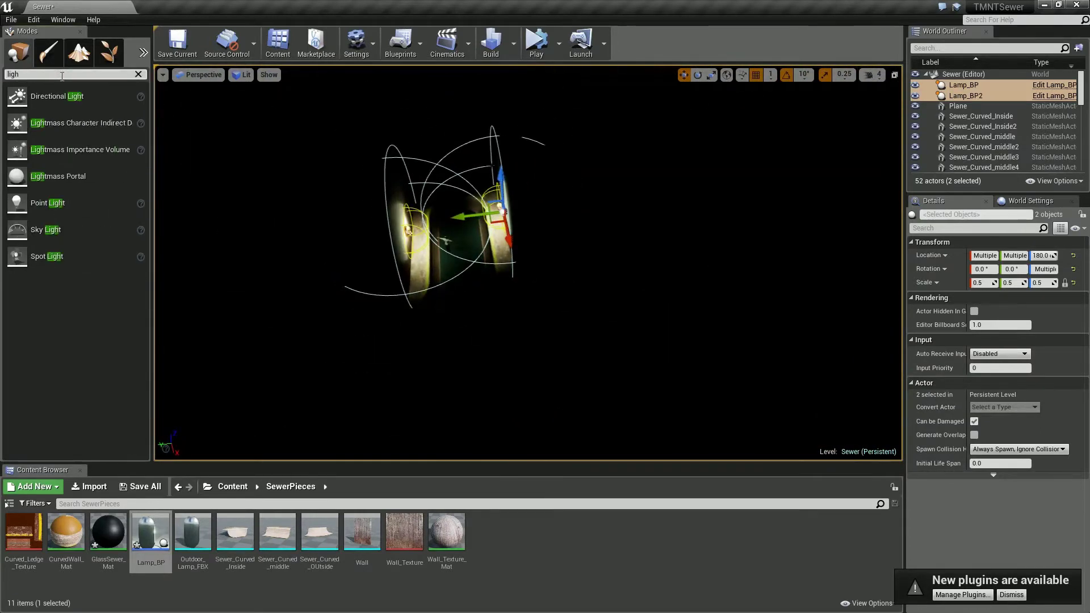
pyautogui.moveTo(57, 93); pyautogui.dragTo(463, 375)
pyautogui.moveTo(463, 374)
pyautogui.mouseDown(button='right')
pyautogui.moveTo(722, 370)
pyautogui.moveTo(458, 304)
pyautogui.mouseUp(button='right')
pyautogui.press('End')
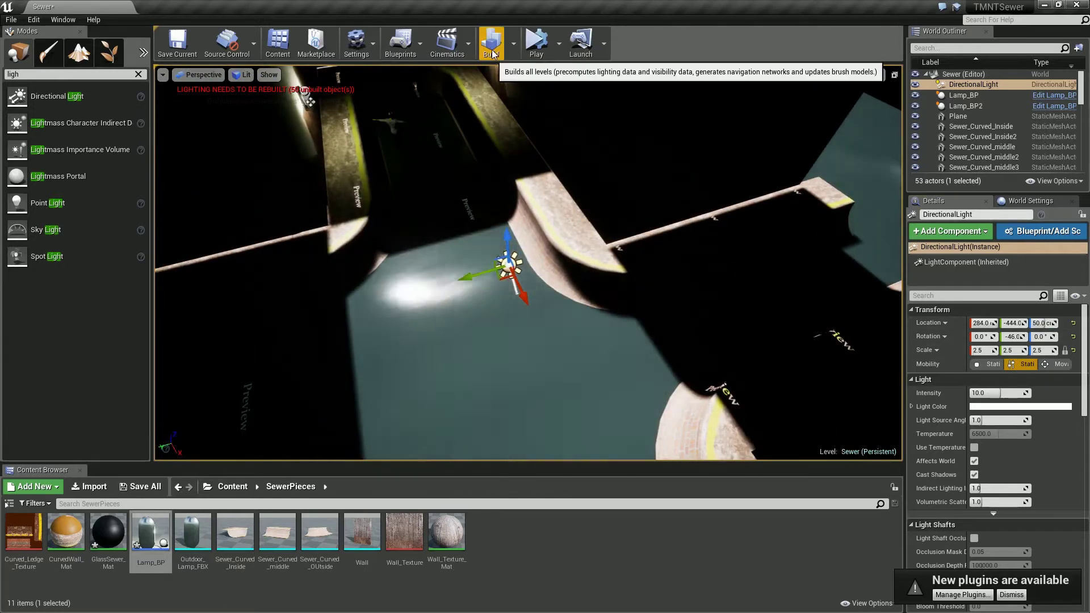
pyautogui.click(491, 42)
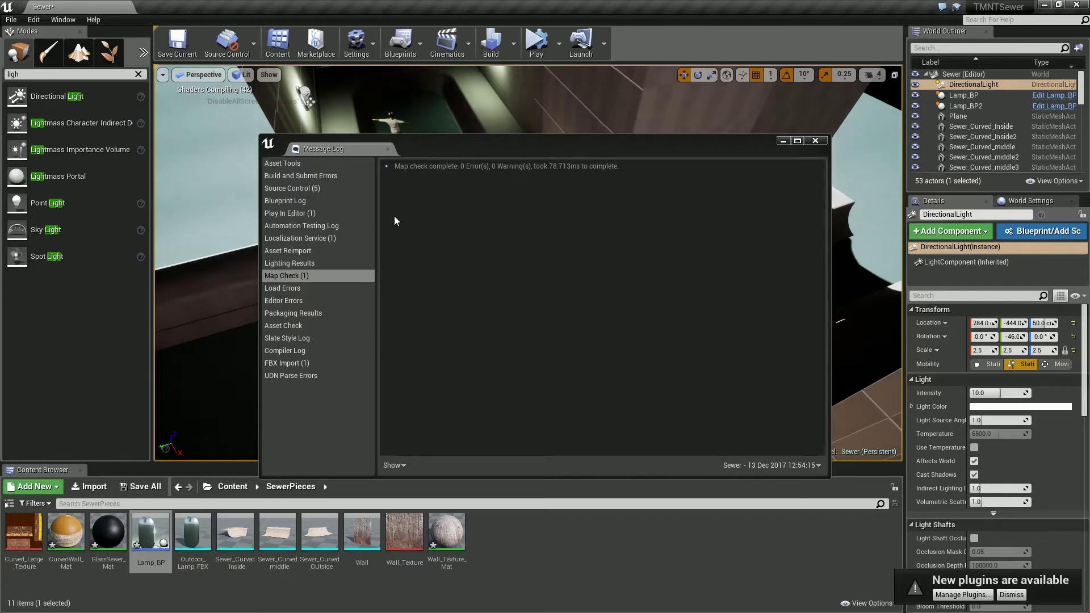
pyautogui.click(816, 140)
# Set the directional light to 0.1 intensity and a dark green light colour
pyautogui.moveTo(512, 272); pyautogui.dragTo(489, 267, button='right')
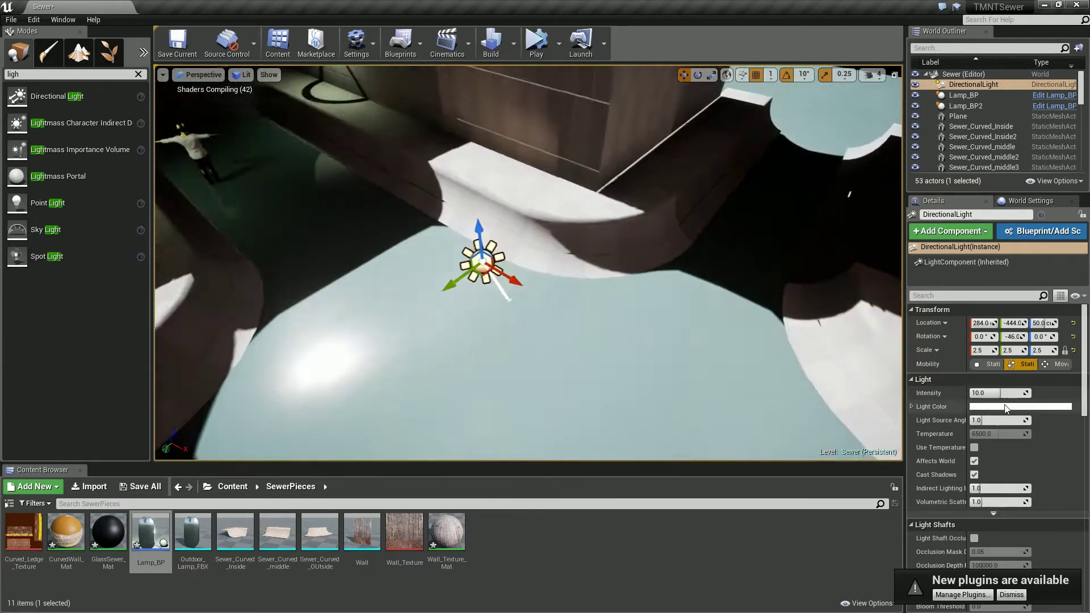
pyautogui.click(1001, 393)
pyautogui.write('1')
pyautogui.press('BackSpace')
pyautogui.write('0.1')
pyautogui.press('Return')
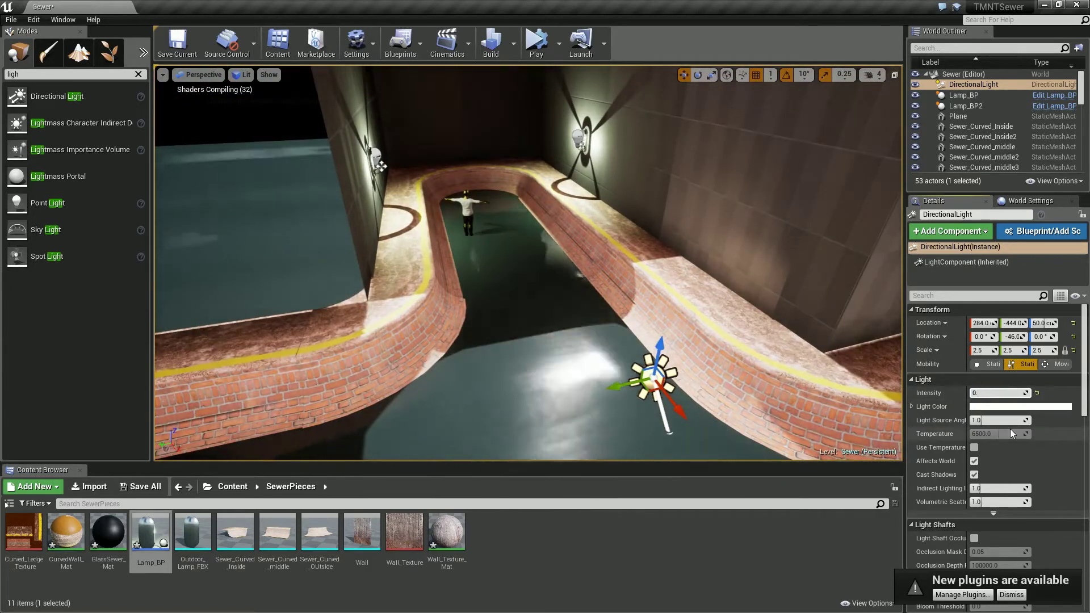
pyautogui.moveTo(501, 368)
pyautogui.mouseDown(button='right')
pyautogui.moveTo(560, 409)
pyautogui.moveTo(590, 321)
pyautogui.moveTo(568, 341)
pyautogui.mouseUp(button='right')
pyautogui.click(1021, 406)
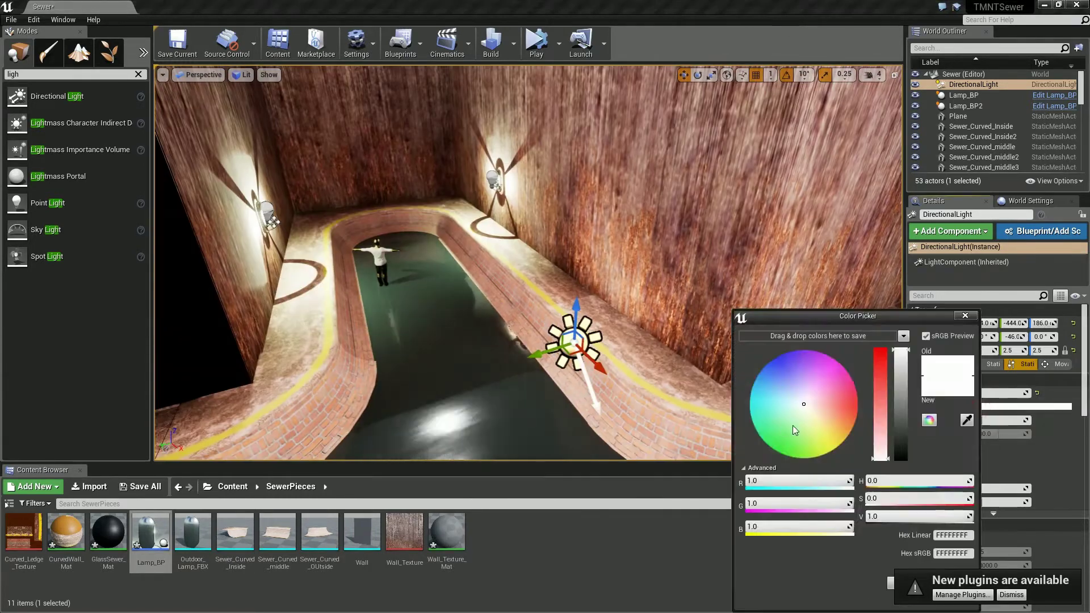
pyautogui.click(803, 426)
pyautogui.moveTo(901, 349); pyautogui.dragTo(901, 432)
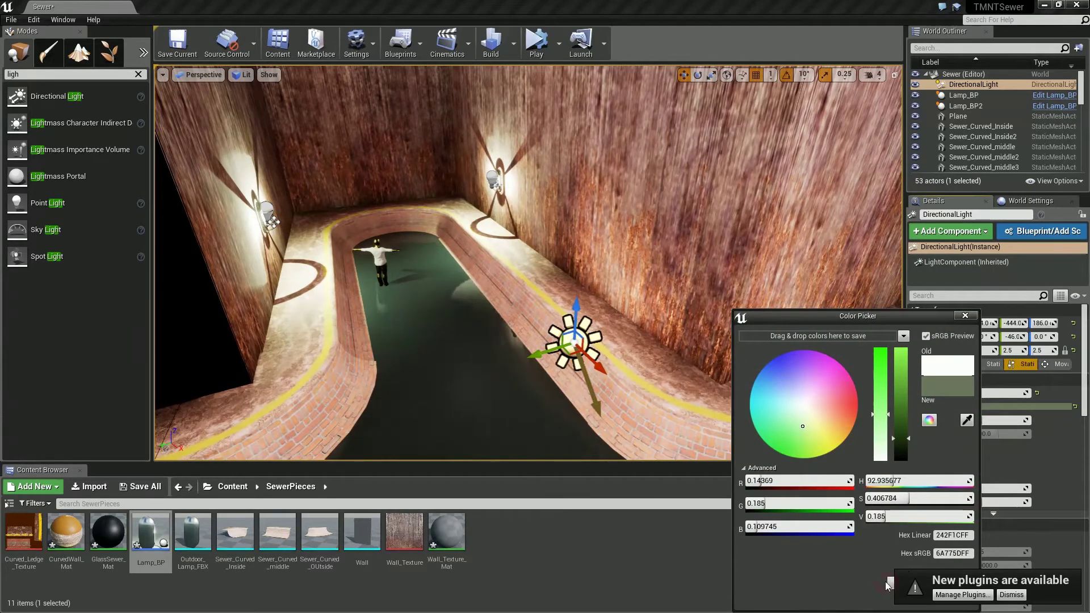
pyautogui.click(891, 583)
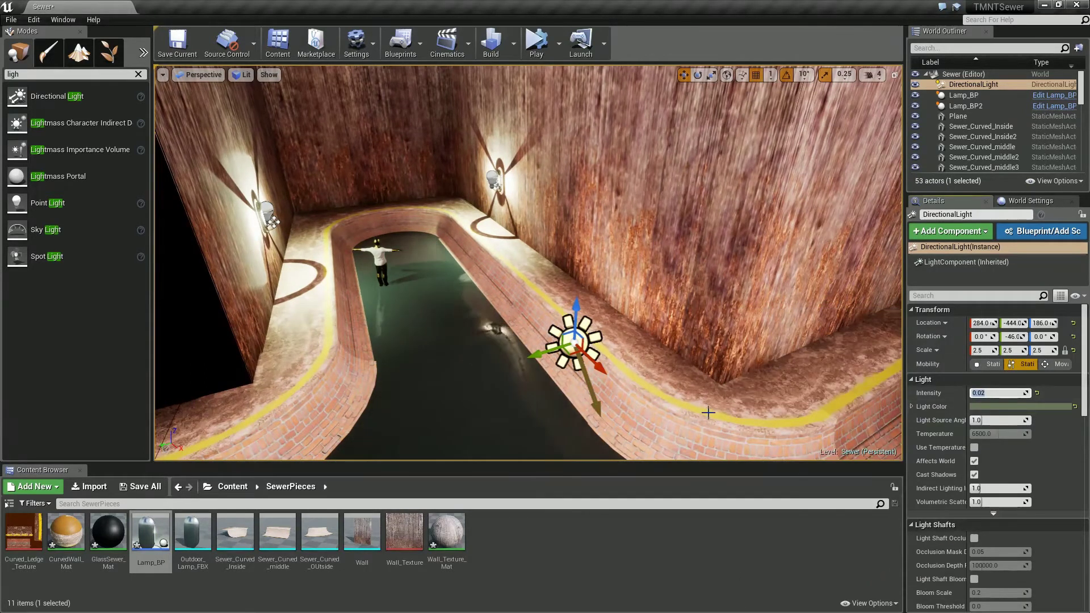
# Delete the trial directional light so only the two lamps light the sewer
pyautogui.moveTo(699, 402); pyautogui.dragTo(681, 392, button='right')
pyautogui.press('Delete')
pyautogui.moveTo(735, 323); pyautogui.dragTo(710, 318, button='right')
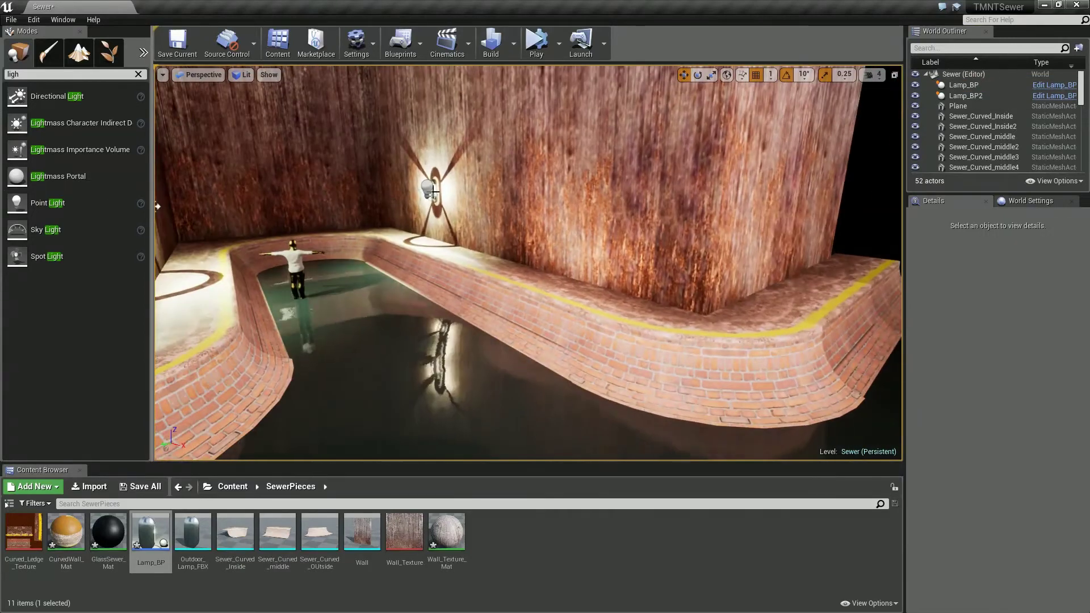
# Drag a fourth lamp onto the sewer wall further along the corridor
pyautogui.click(429, 178)
pyautogui.doubleClick(150, 534)
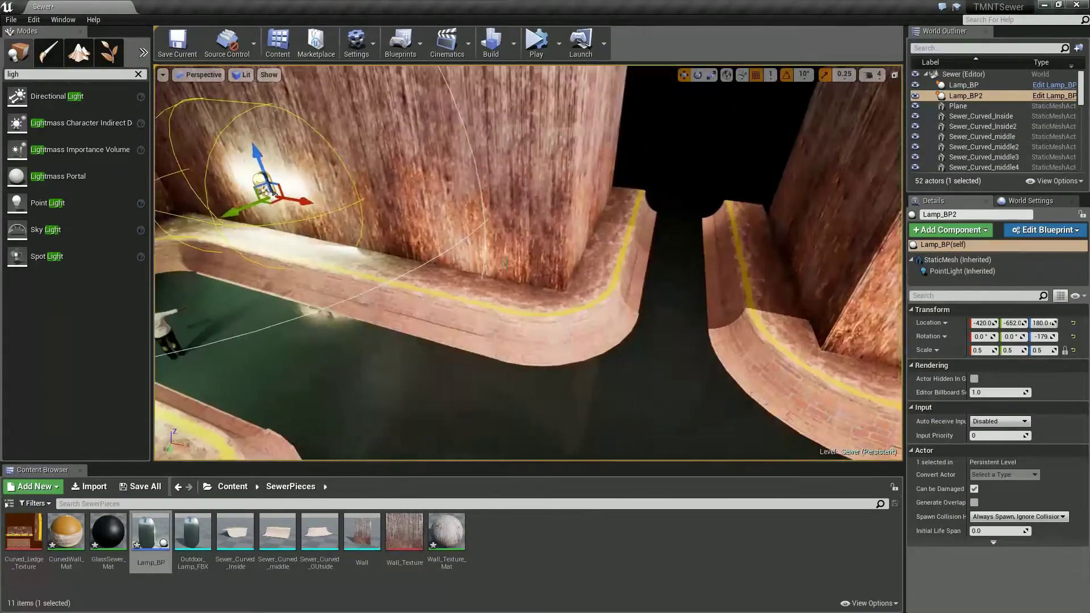
pyautogui.moveTo(604, 202)
pyautogui.keyDown('alt'); pyautogui.mouseDown()
pyautogui.moveTo(643, 264)
pyautogui.moveTo(350, 288)
pyautogui.mouseUp(); pyautogui.keyUp('alt')
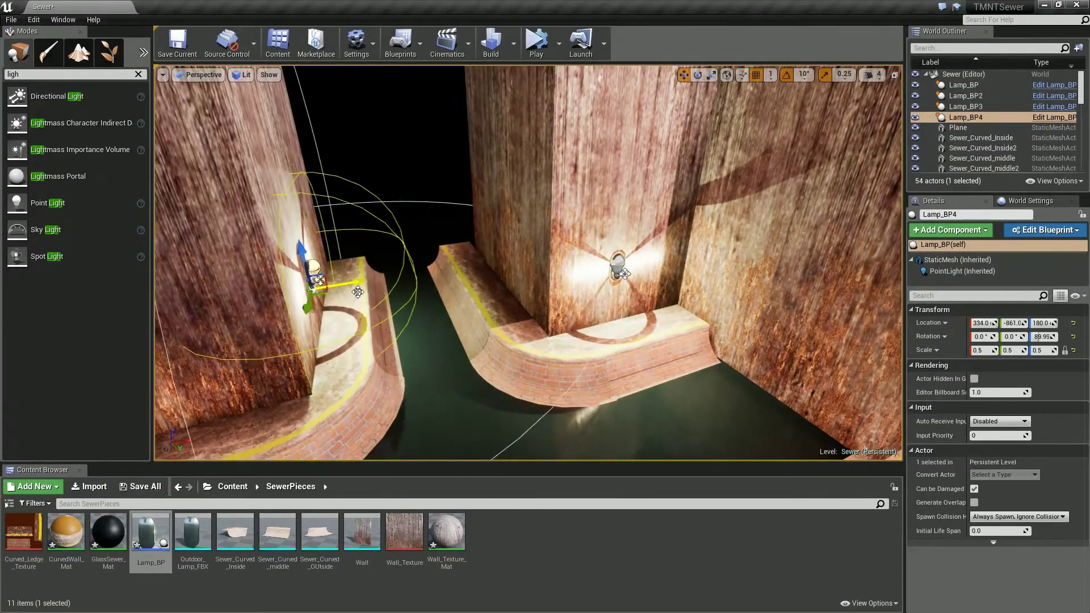
pyautogui.keyDown('alt'); pyautogui.moveTo(358, 292); pyautogui.dragTo(359, 292); pyautogui.keyUp('alt')
pyautogui.press('f')
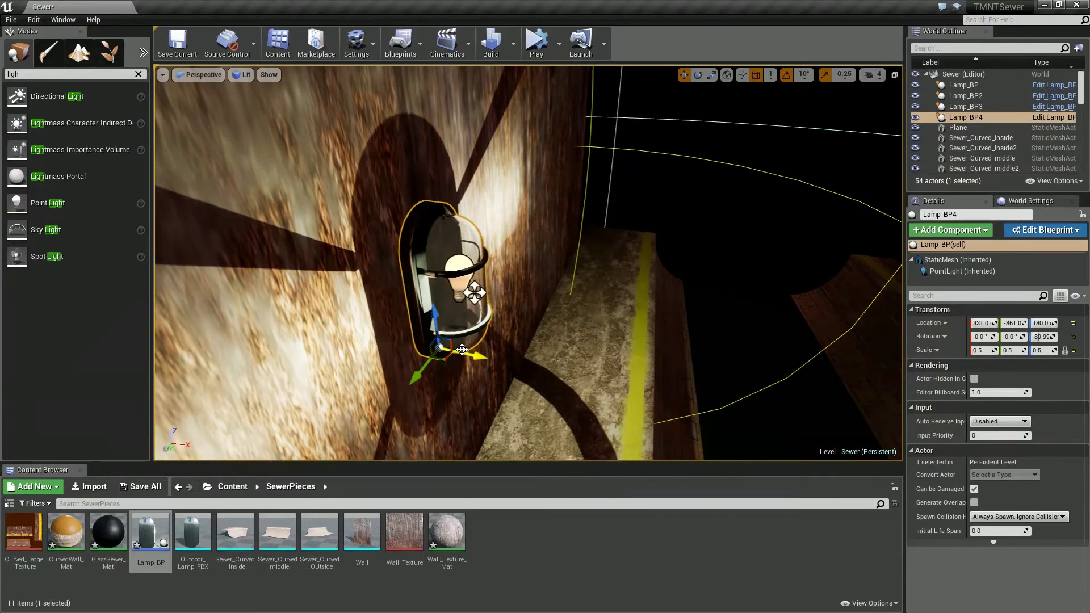
pyautogui.moveTo(461, 349); pyautogui.dragTo(465, 343, button='right')
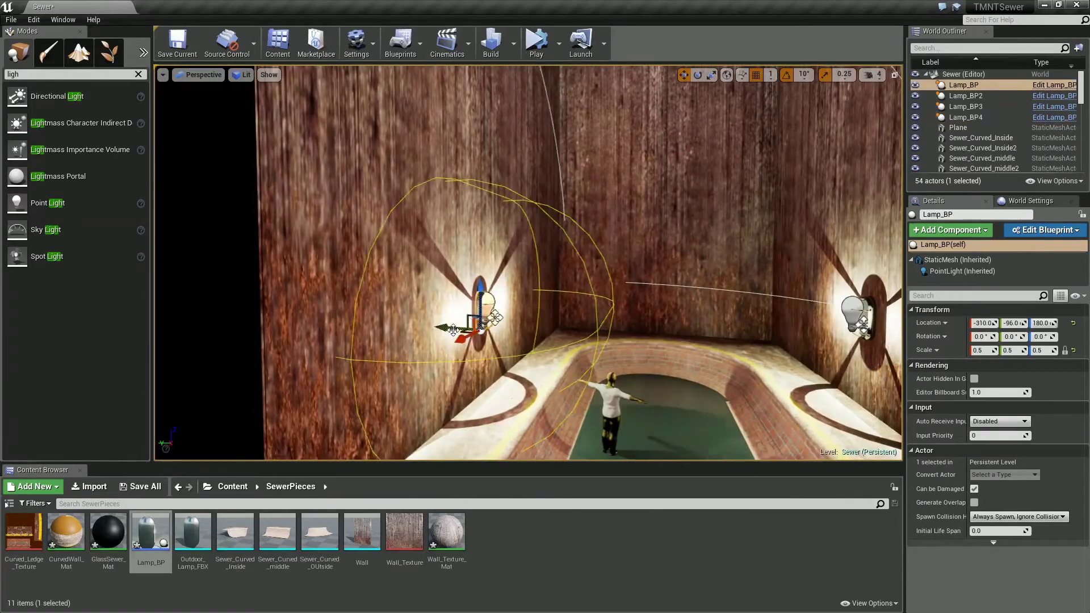
pyautogui.moveTo(455, 330); pyautogui.dragTo(466, 318, button='right')
# Rotate the Wall16 and Wall17 panels together to close the corner
pyautogui.click(567, 299)
pyautogui.moveTo(567, 299); pyautogui.dragTo(49, 381, button='right')
pyautogui.moveTo(397, 284); pyautogui.dragTo(579, 383, button='right')
pyautogui.keyDown('ctrl'); pyautogui.click(580, 384); pyautogui.keyUp('ctrl')
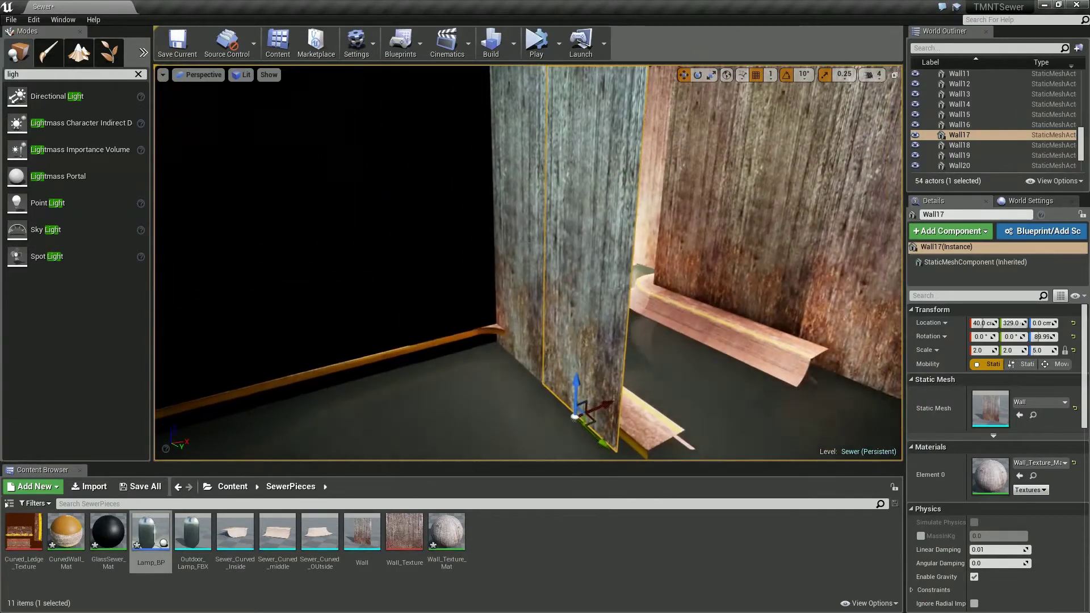
pyautogui.press('e')
pyautogui.moveTo(585, 355); pyautogui.dragTo(827, 335)
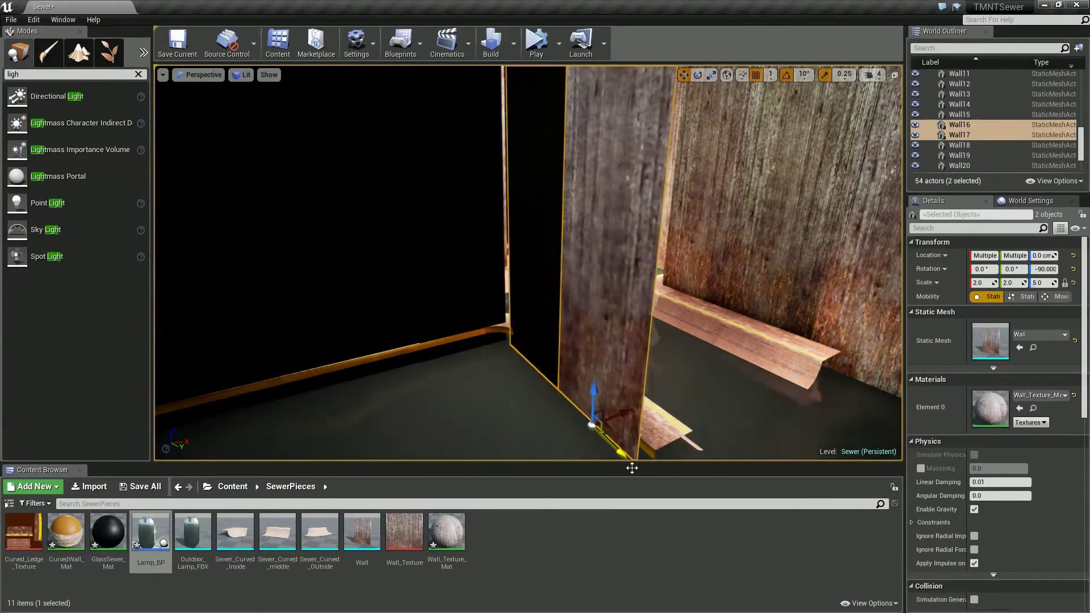
pyautogui.moveTo(516, 292); pyautogui.dragTo(737, 365, button='right')
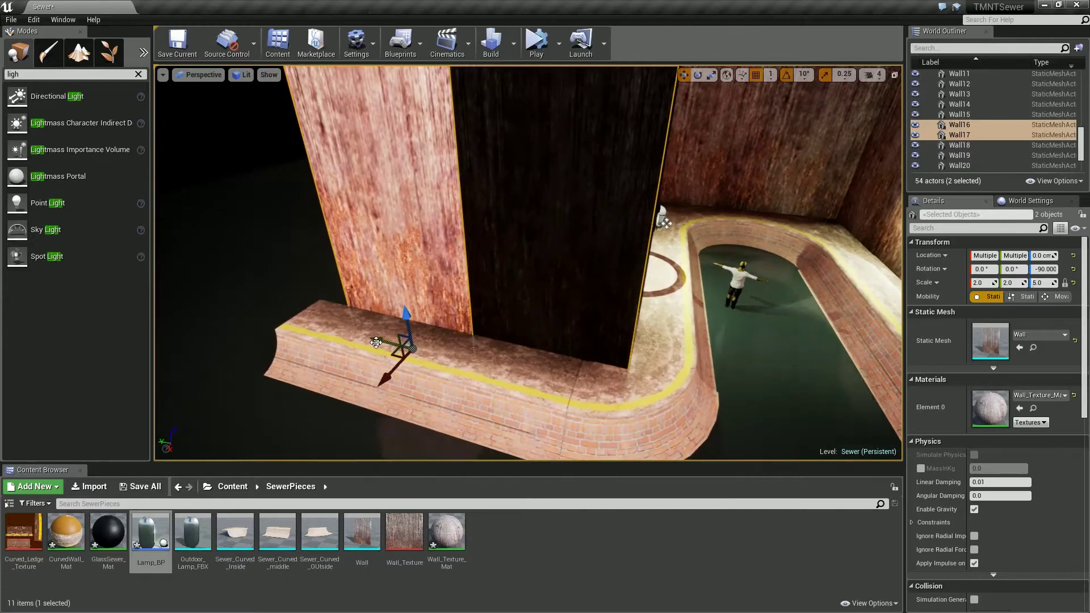
# Rebuild the level lighting and test the result with Simulate
pyautogui.moveTo(376, 342); pyautogui.dragTo(462, 329, button='right')
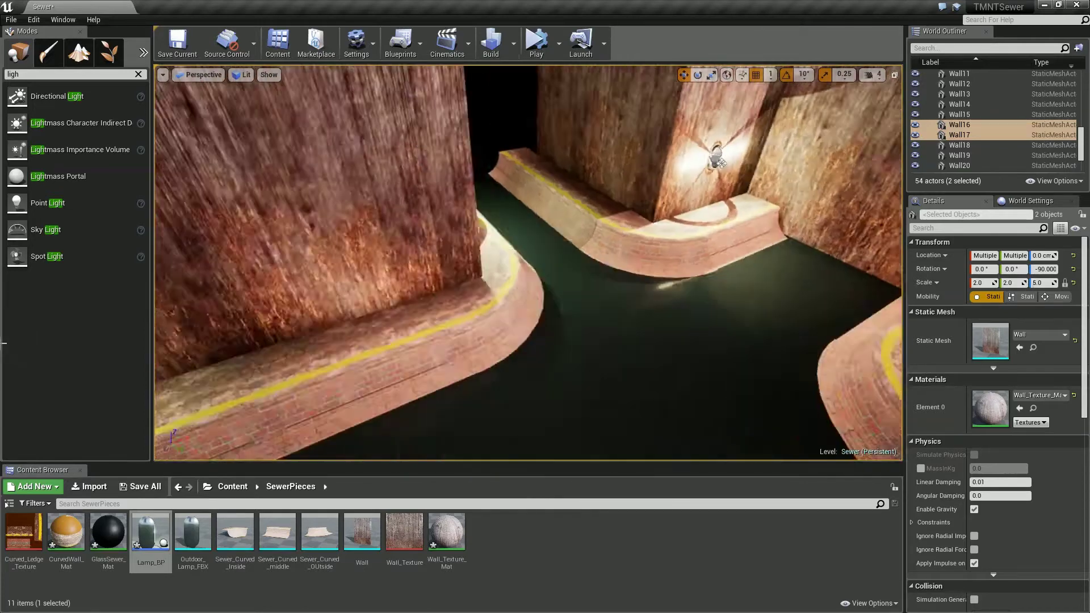
pyautogui.click(475, 360)
pyautogui.moveTo(489, 328)
pyautogui.mouseDown(button='right')
pyautogui.moveTo(267, 345)
pyautogui.moveTo(8, 316)
pyautogui.mouseUp(button='right')
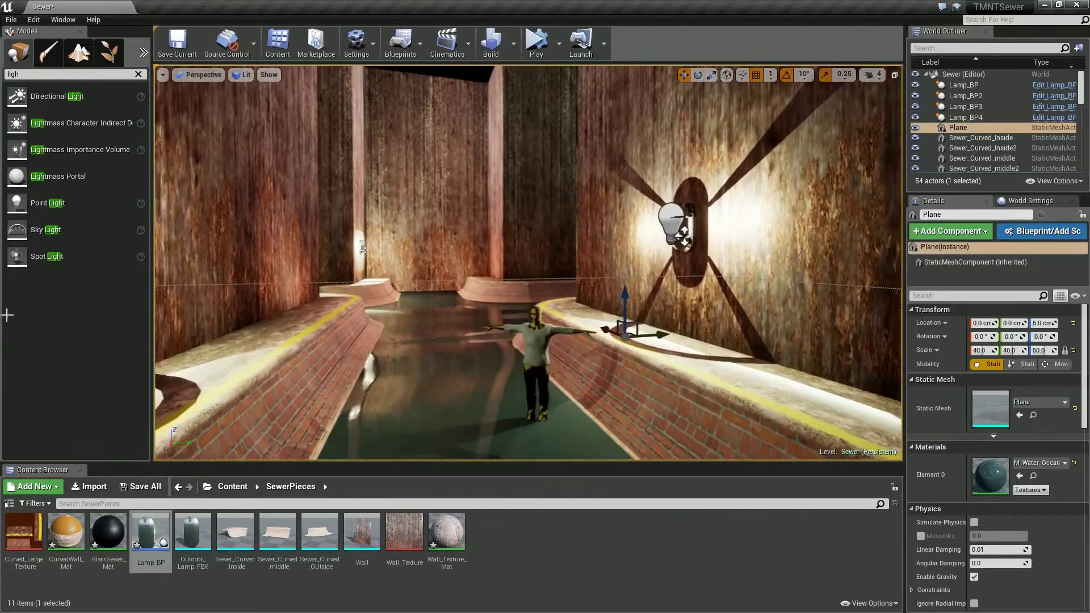
pyautogui.click(491, 42)
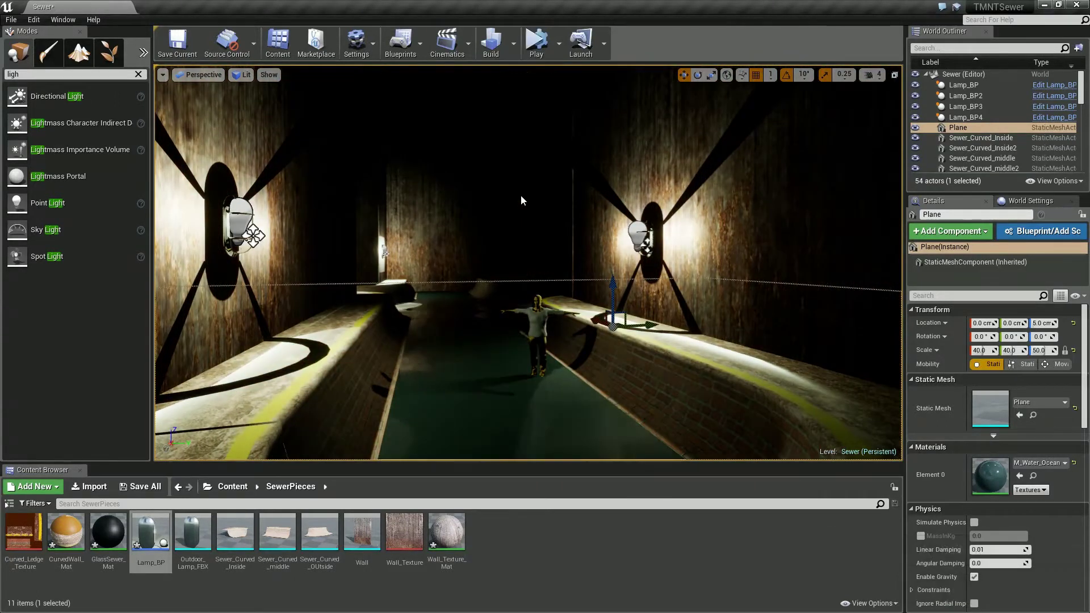
pyautogui.moveTo(463, 294)
pyautogui.mouseDown()
pyautogui.moveTo(315, 303)
pyautogui.moveTo(506, 316)
pyautogui.mouseUp()
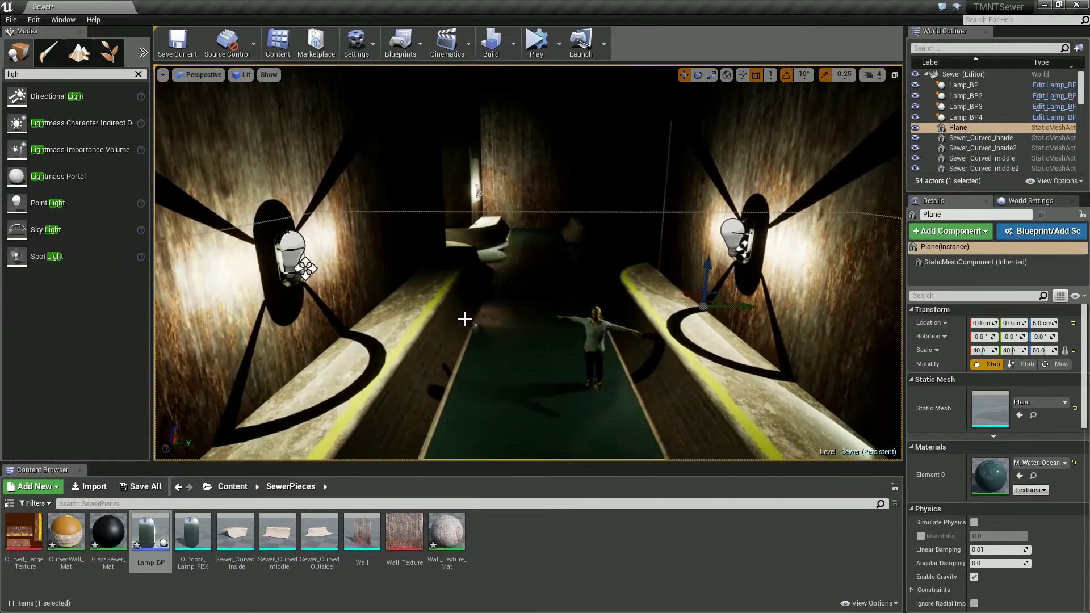
pyautogui.hotkey('alt', 's')
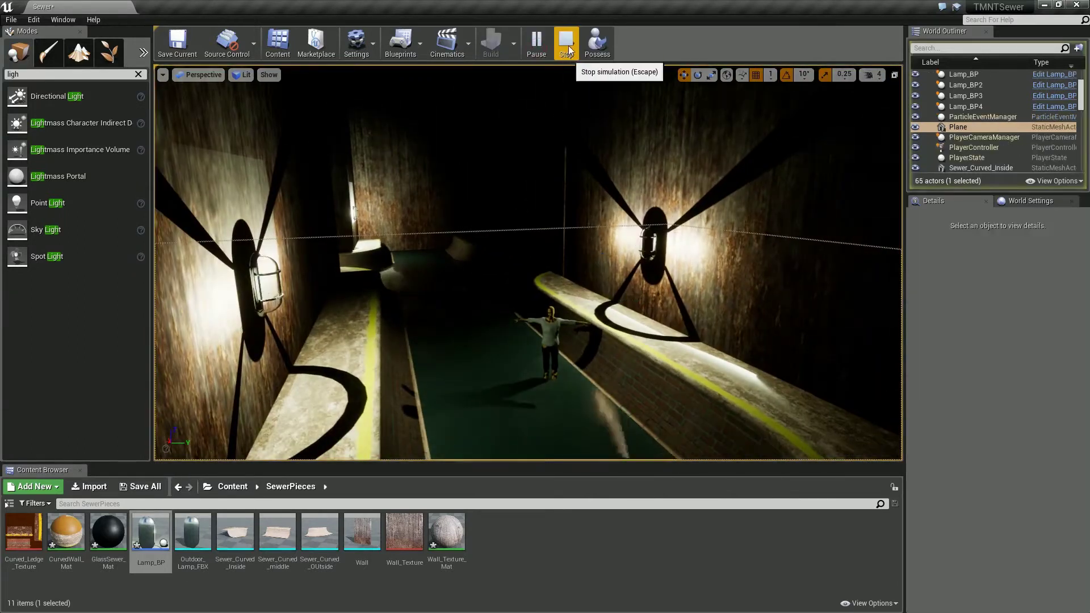
pyautogui.click(565, 52)
# Place a fifth lamp, Lamp_BP5, from Lamp_BP and position it against the wall
pyautogui.moveTo(479, 292); pyautogui.dragTo(338, 284)
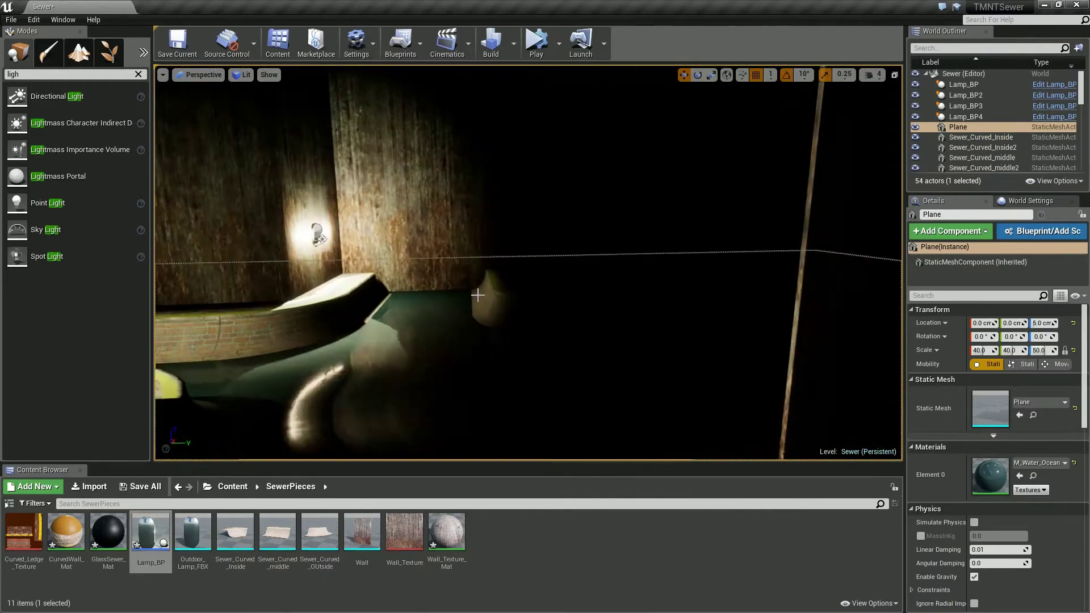
pyautogui.moveTo(338, 285); pyautogui.dragTo(75, 270)
pyautogui.press('f')
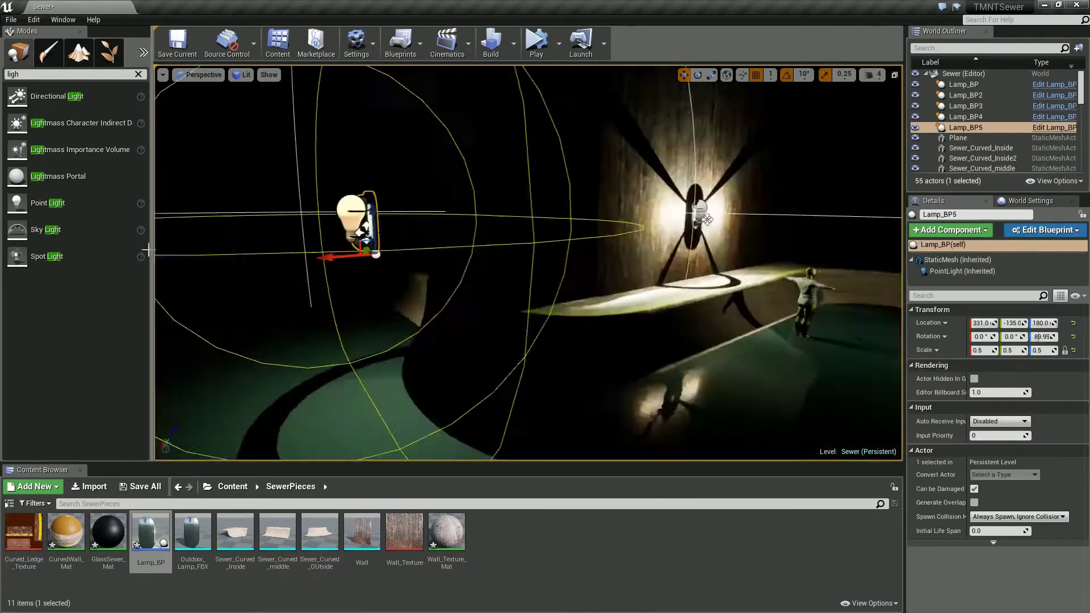
pyautogui.moveTo(98, 494)
pyautogui.mouseDown()
pyautogui.moveTo(698, 123)
pyautogui.moveTo(542, 258)
pyautogui.moveTo(112, 261)
pyautogui.moveTo(435, 232)
pyautogui.moveTo(619, 323)
pyautogui.moveTo(602, 315)
pyautogui.mouseUp()
pyautogui.click(436, 232)
pyautogui.press('Escape')
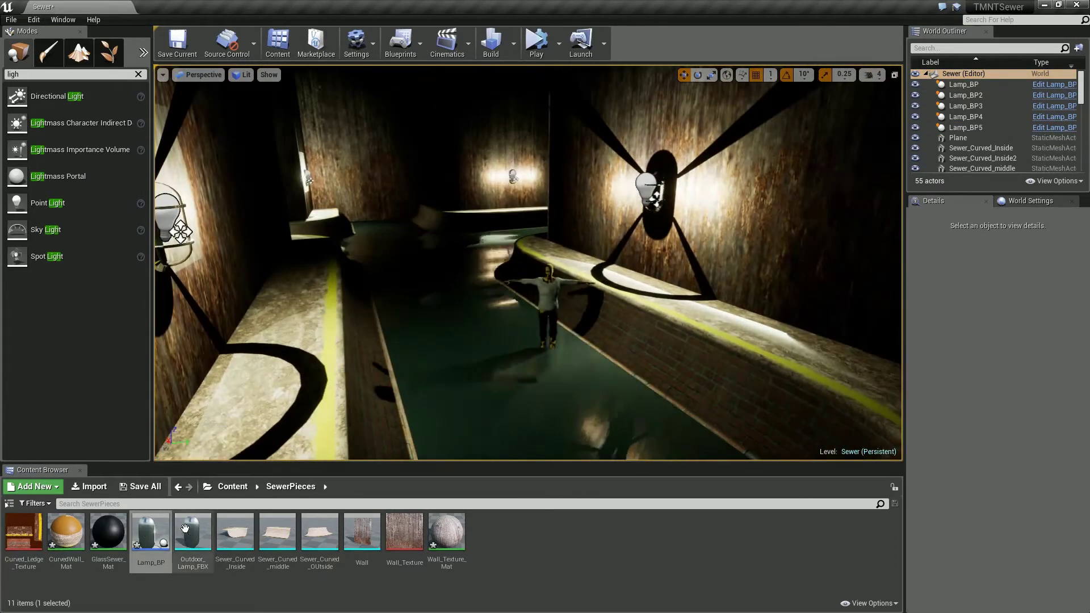
pyautogui.doubleClick(162, 537)
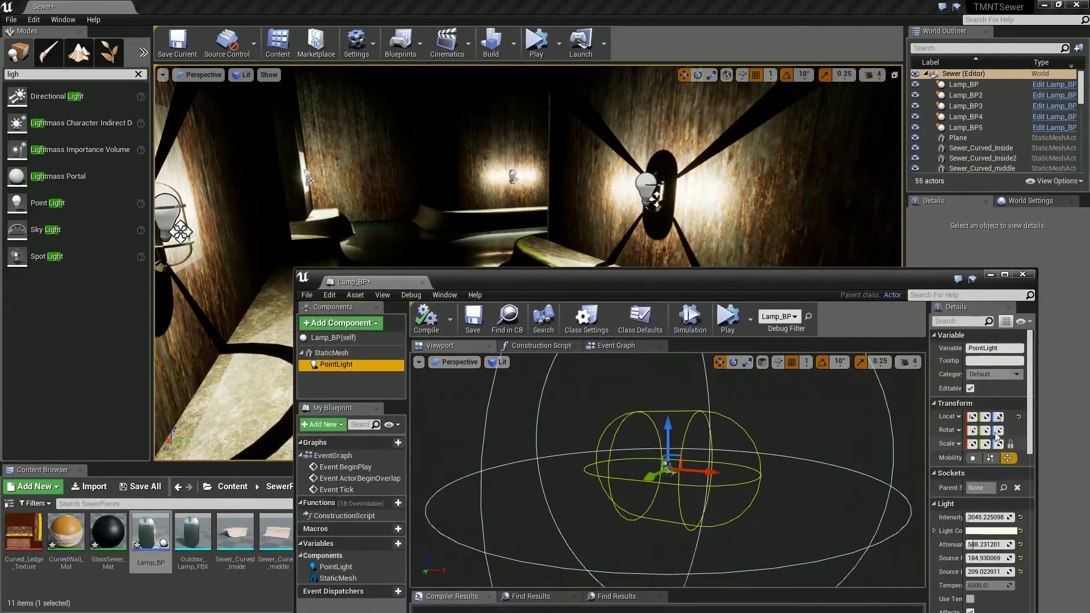
# Tint the lamp's point light yellow-green and reduce its source size, attenuation radius and intensity
pyautogui.click(993, 530)
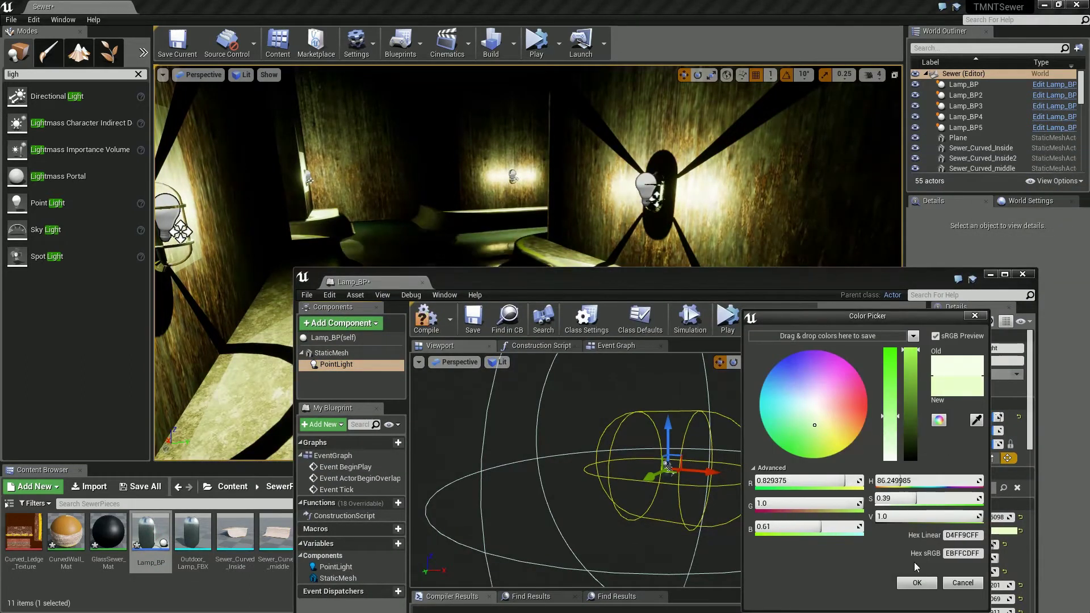
pyautogui.click(918, 583)
pyautogui.moveTo(986, 611); pyautogui.dragTo(978, 585)
pyautogui.moveTo(985, 517)
pyautogui.mouseDown()
pyautogui.moveTo(982, 531)
pyautogui.moveTo(960, 502)
pyautogui.mouseUp()
# Preview the lighting in Simulate, then slide Lamp_BP2 along the wall to X 70
pyautogui.moveTo(589, 277)
pyautogui.mouseDown(button='right')
pyautogui.moveTo(321, 221)
pyautogui.moveTo(532, 282)
pyautogui.moveTo(967, 260)
pyautogui.mouseUp(button='right')
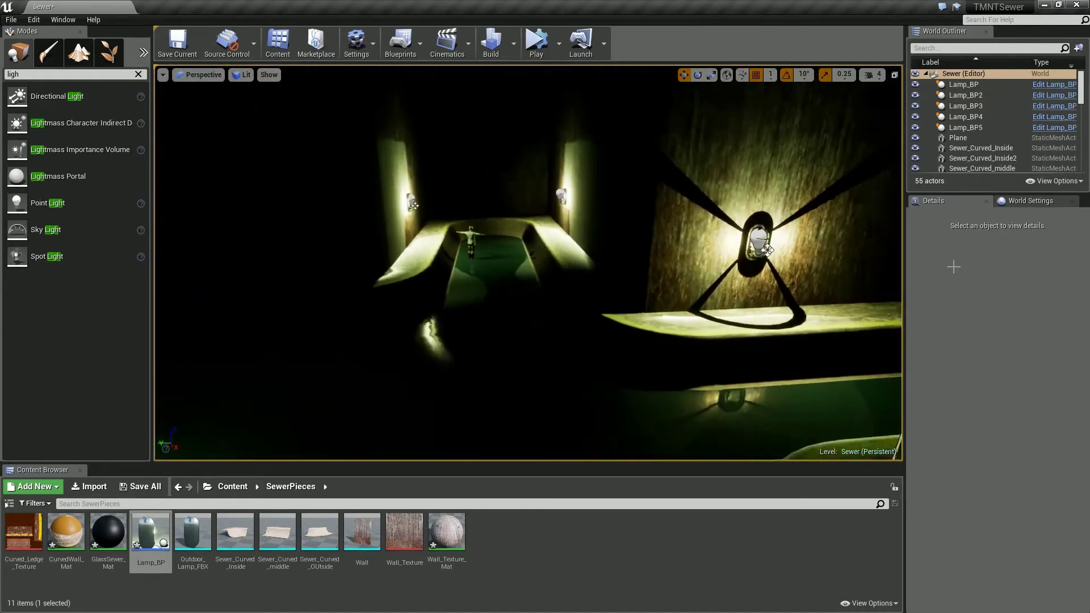
pyautogui.moveTo(950, 269); pyautogui.dragTo(591, 243, button='right')
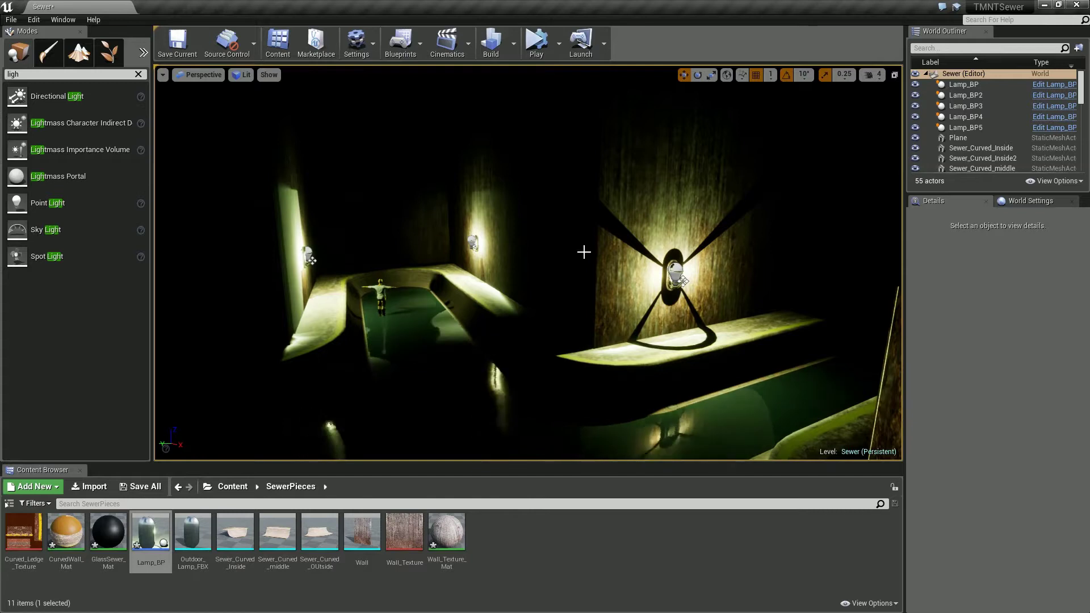
pyautogui.hotkey('alt', 's')
pyautogui.click(475, 243)
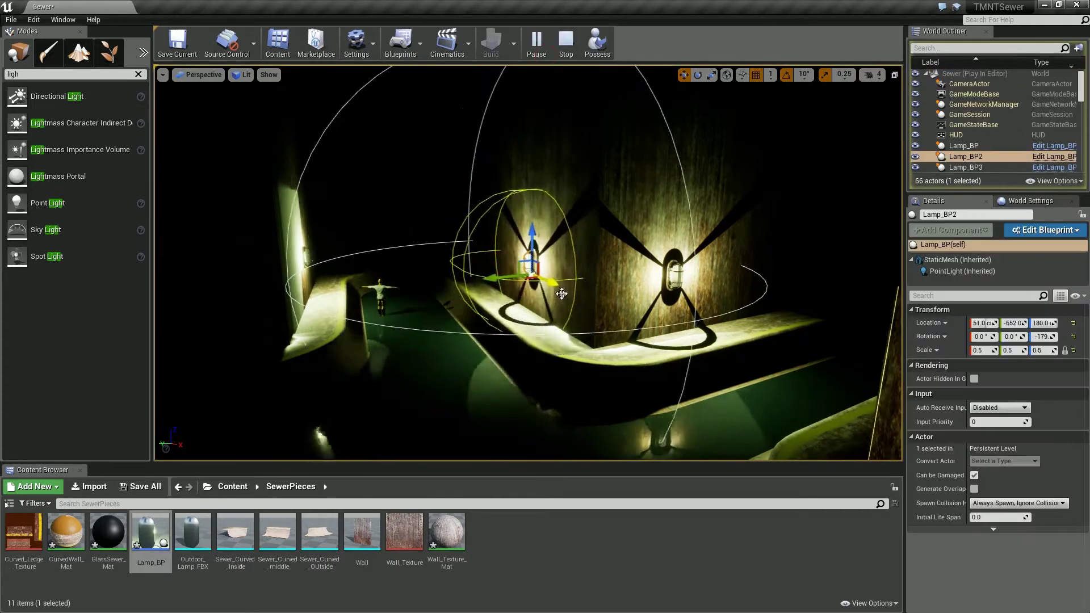
pyautogui.moveTo(531, 249); pyautogui.dragTo(457, 262, button='right')
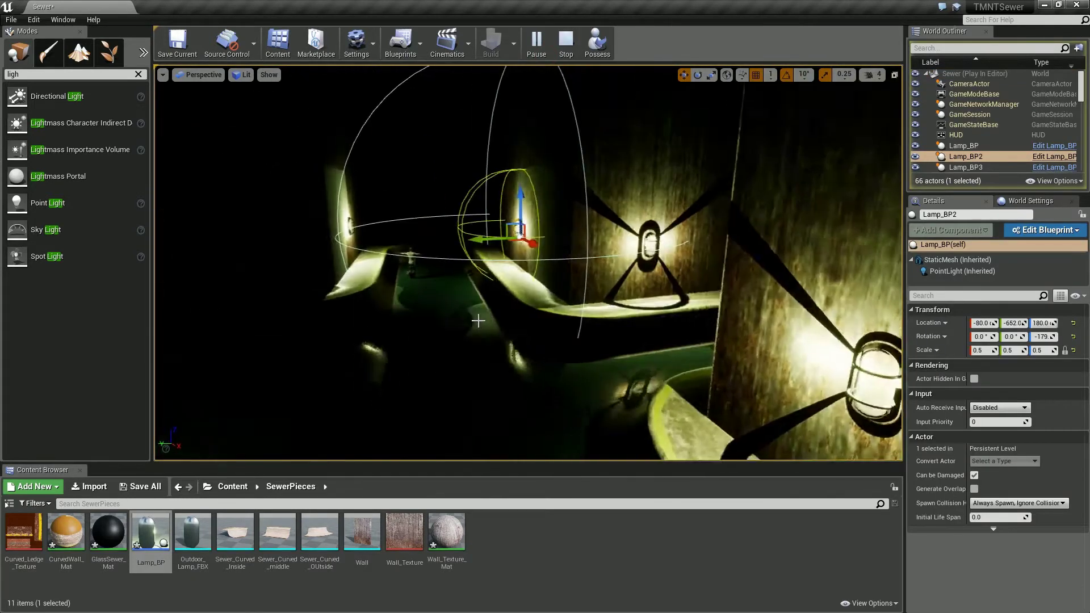
pyautogui.click(474, 319)
pyautogui.moveTo(474, 320)
pyautogui.mouseDown(button='right')
pyautogui.moveTo(782, 411)
pyautogui.moveTo(552, 92)
pyautogui.mouseUp(button='right')
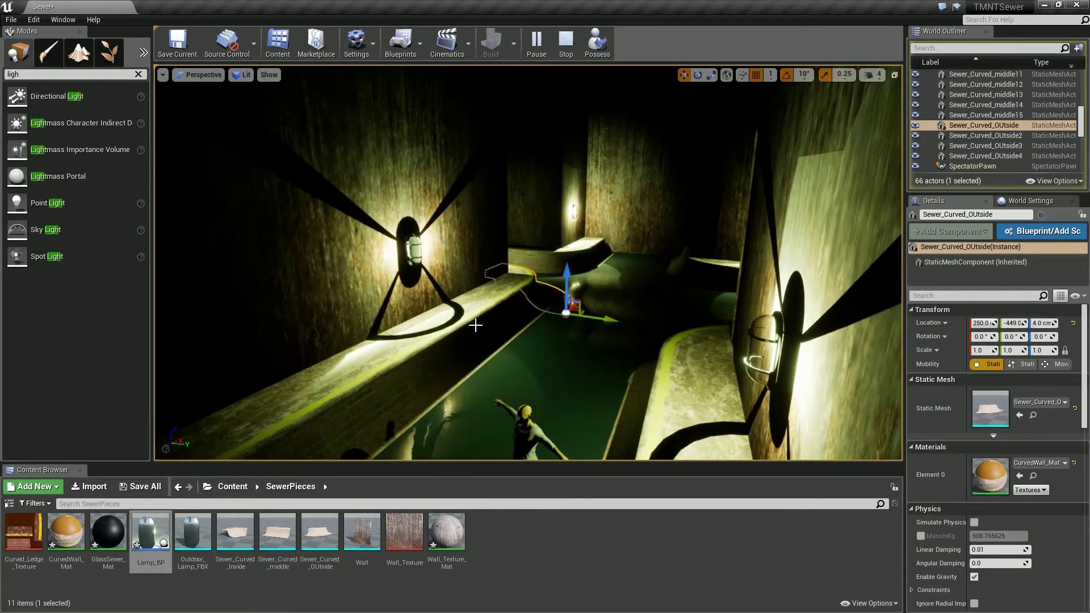
pyautogui.press('Escape')
pyautogui.moveTo(245, 316); pyautogui.dragTo(774, 305)
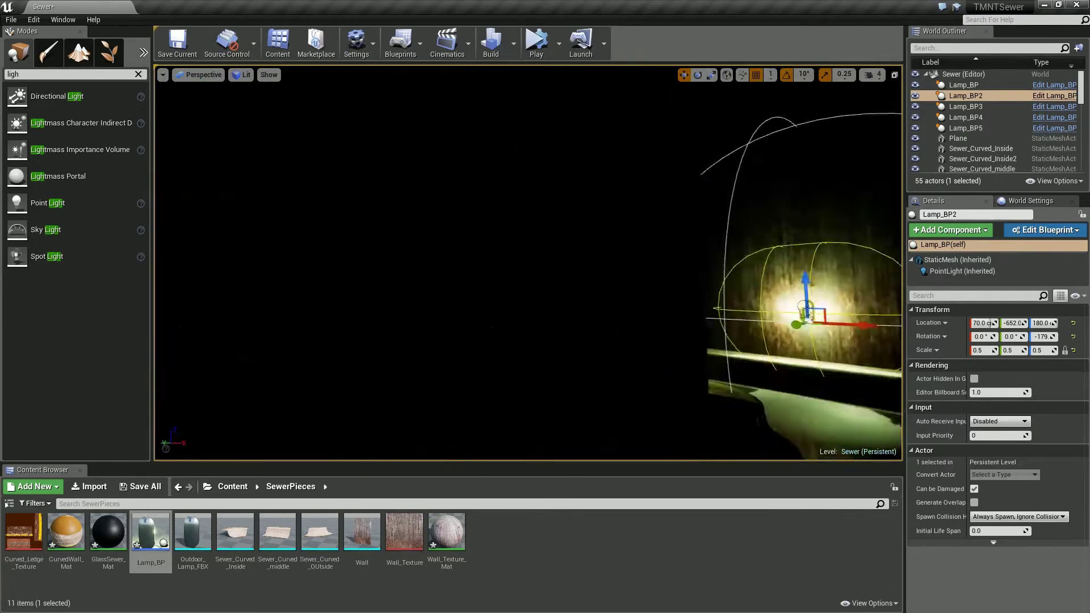
pyautogui.moveTo(774, 305); pyautogui.dragTo(767, 340, button='right')
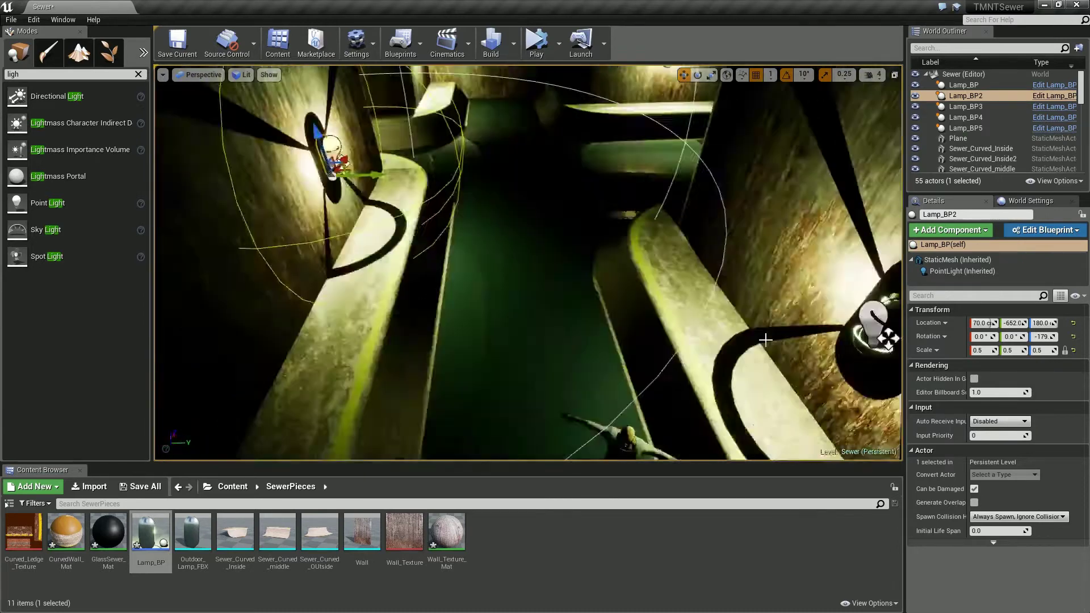
# Reopen Lamp_BP, enlarge the point light's attenuation radius, and close the blueprint
pyautogui.click(144, 537)
pyautogui.doubleClick(143, 537)
pyautogui.click(348, 365)
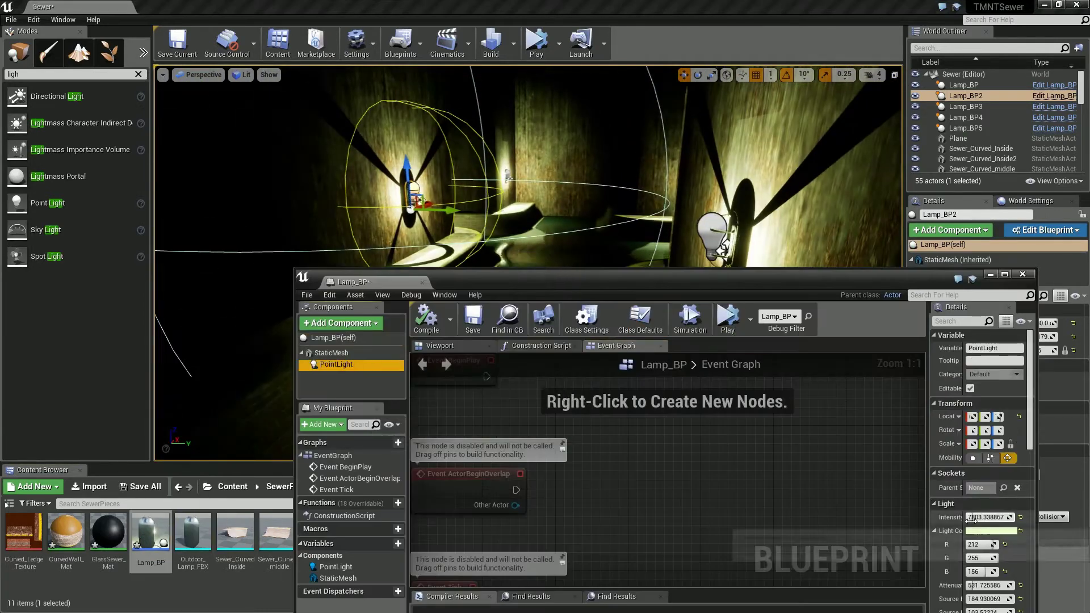
pyautogui.moveTo(971, 585)
pyautogui.mouseDown()
pyautogui.moveTo(999, 585)
pyautogui.moveTo(956, 597)
pyautogui.mouseUp()
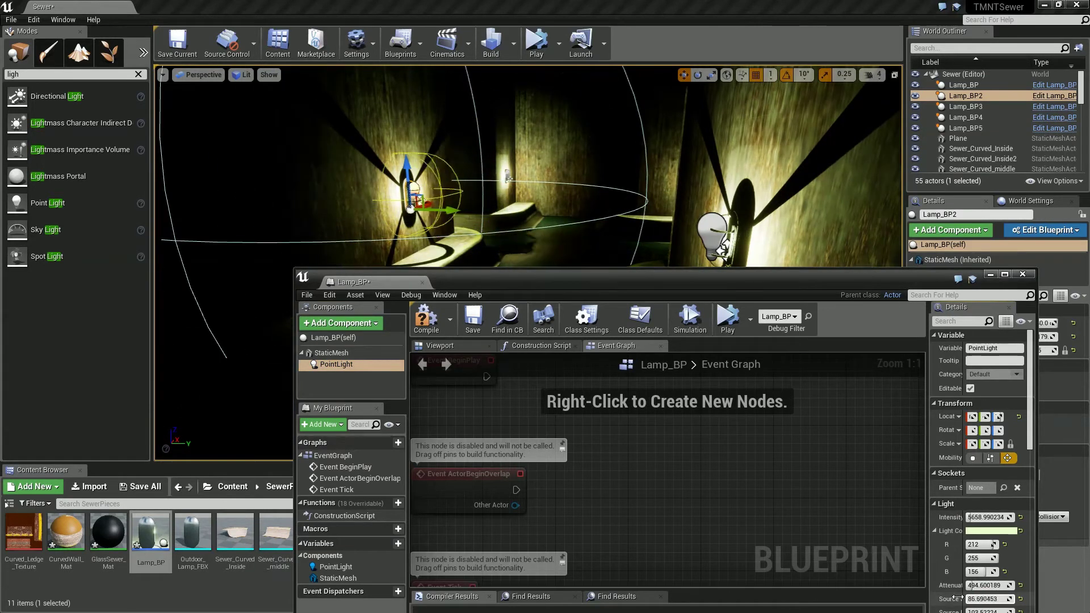
pyautogui.click(1023, 274)
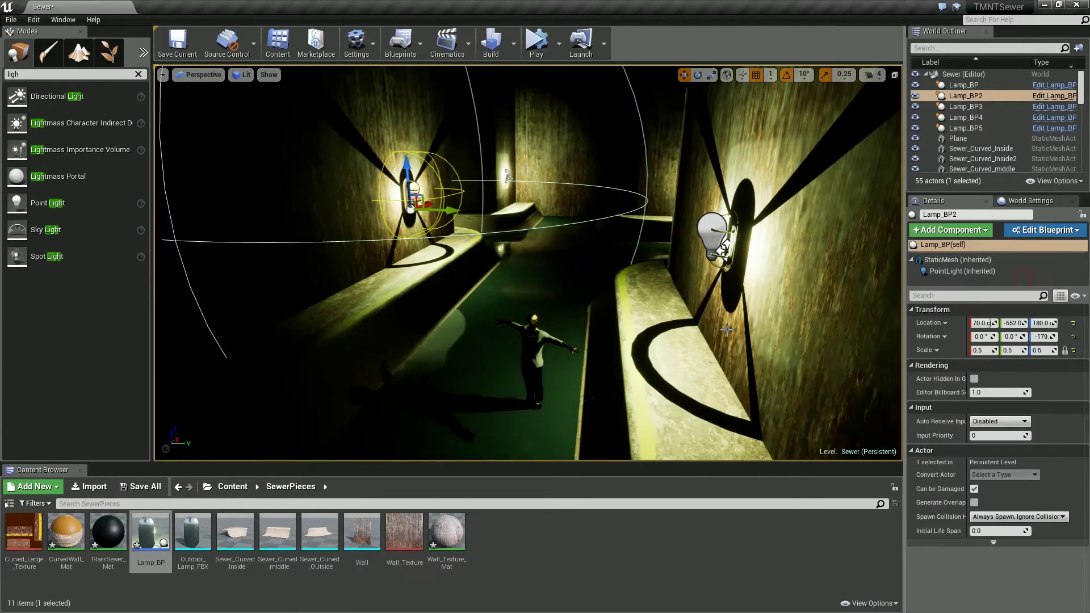
pyautogui.doubleClick(361, 532)
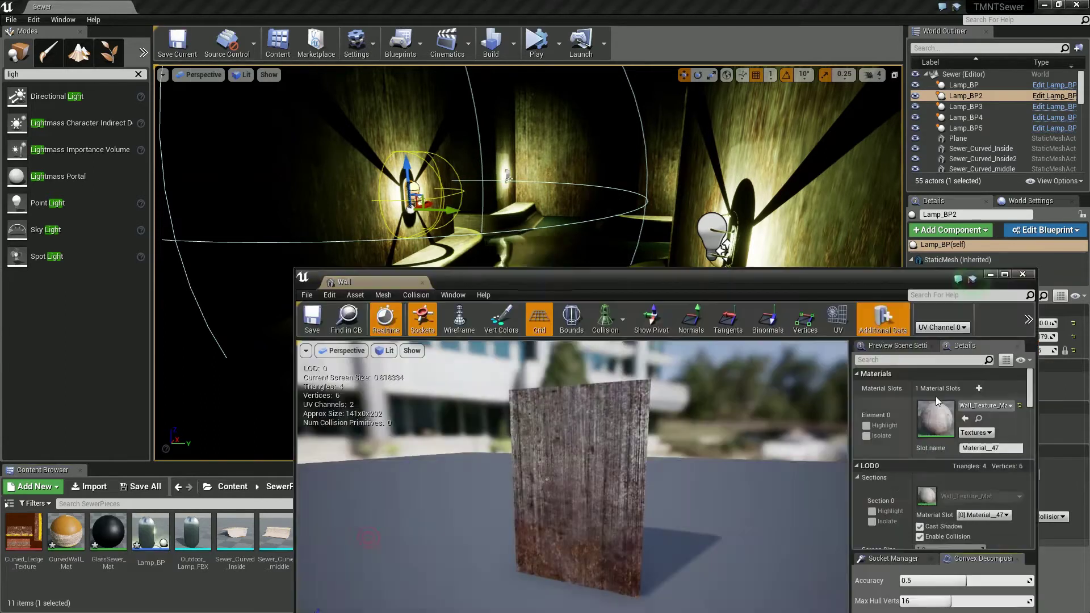
# Open Wall_Texture_Mat and browse the Starter Content Textures folder
pyautogui.doubleClick(447, 532)
pyautogui.click(178, 487)
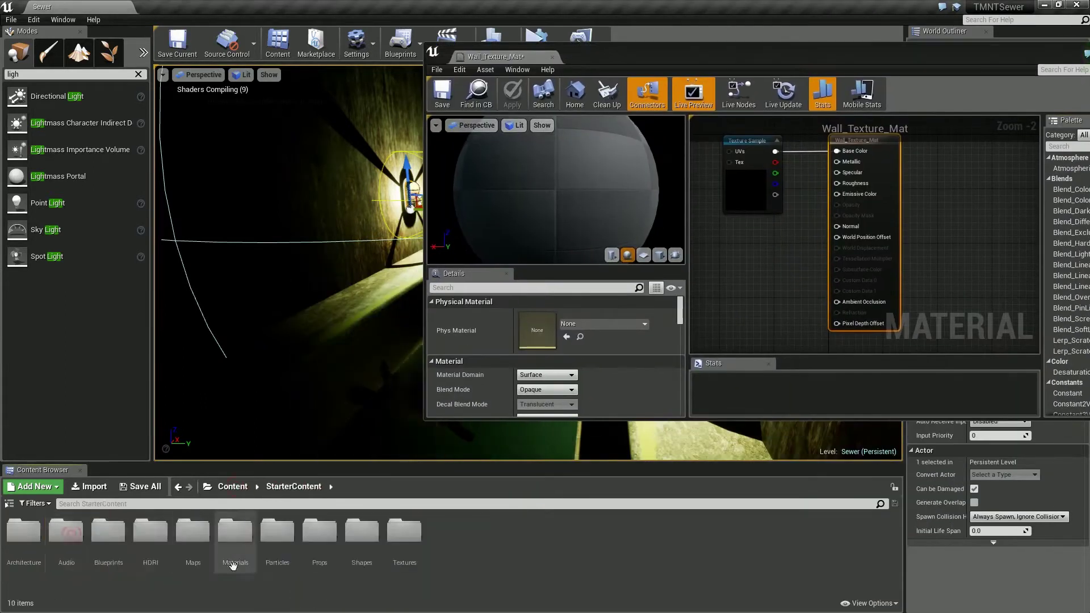
pyautogui.doubleClick(404, 534)
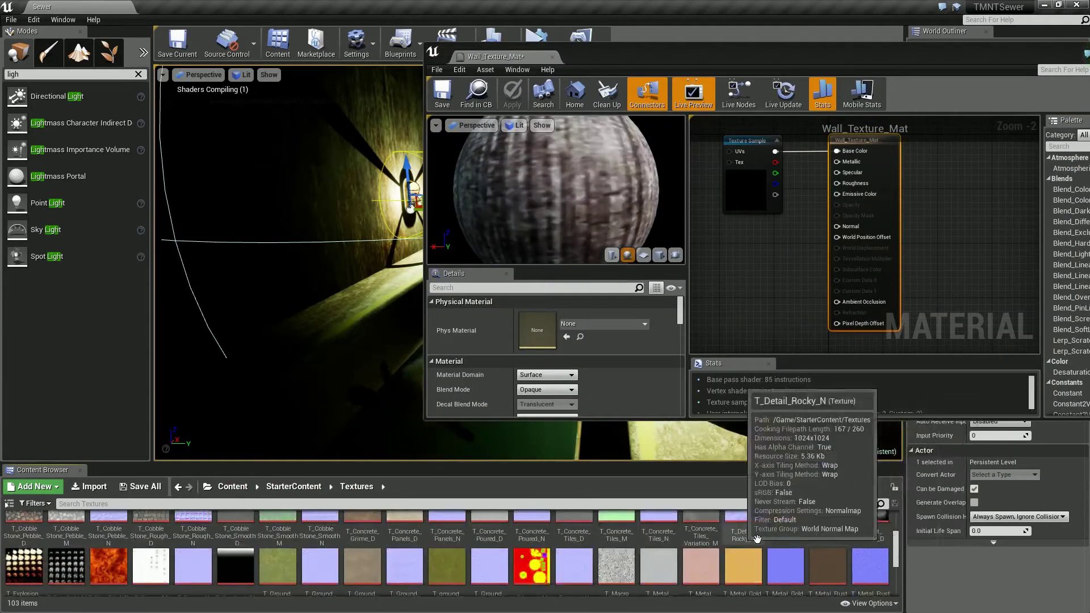
pyautogui.moveTo(743, 542)
pyautogui.mouseDown()
pyautogui.moveTo(738, 267)
pyautogui.moveTo(707, 238)
pyautogui.mouseUp()
pyautogui.scroll(-5, 669, 541)
pyautogui.scroll(-2, 506, 568)
pyautogui.scroll(3, 506, 568)
# Add a 0.8 constant node to the material graph and save
pyautogui.moveTo(193, 546)
pyautogui.mouseDown()
pyautogui.moveTo(781, 257)
pyautogui.moveTo(804, 291)
pyautogui.mouseUp()
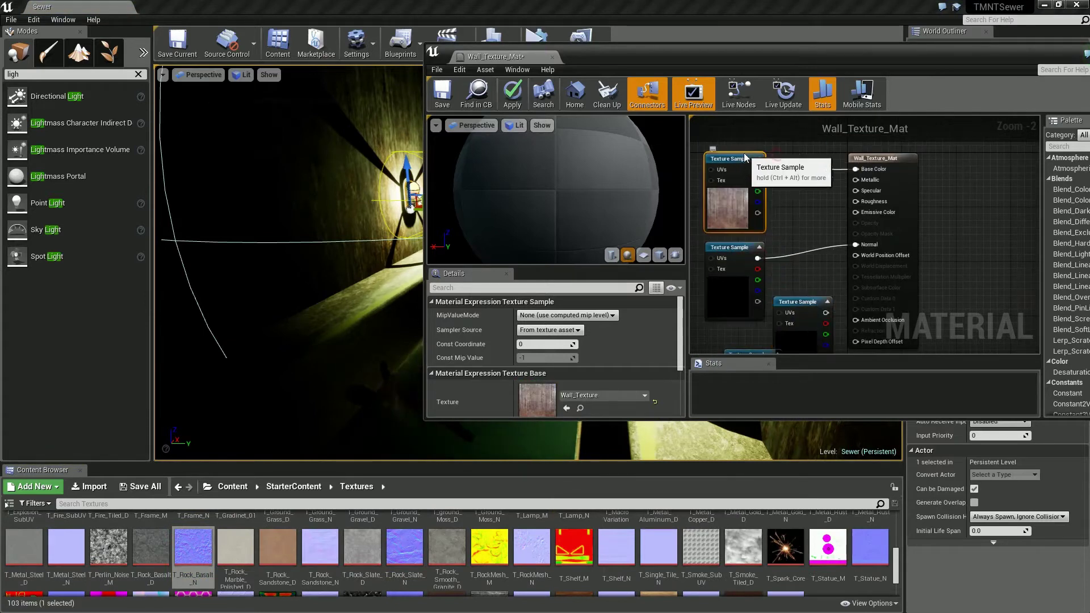
pyautogui.press('1')
pyautogui.click(817, 212)
pyautogui.write('0.8')
pyautogui.click(789, 220)
pyautogui.hotkey('ctrl', 's')
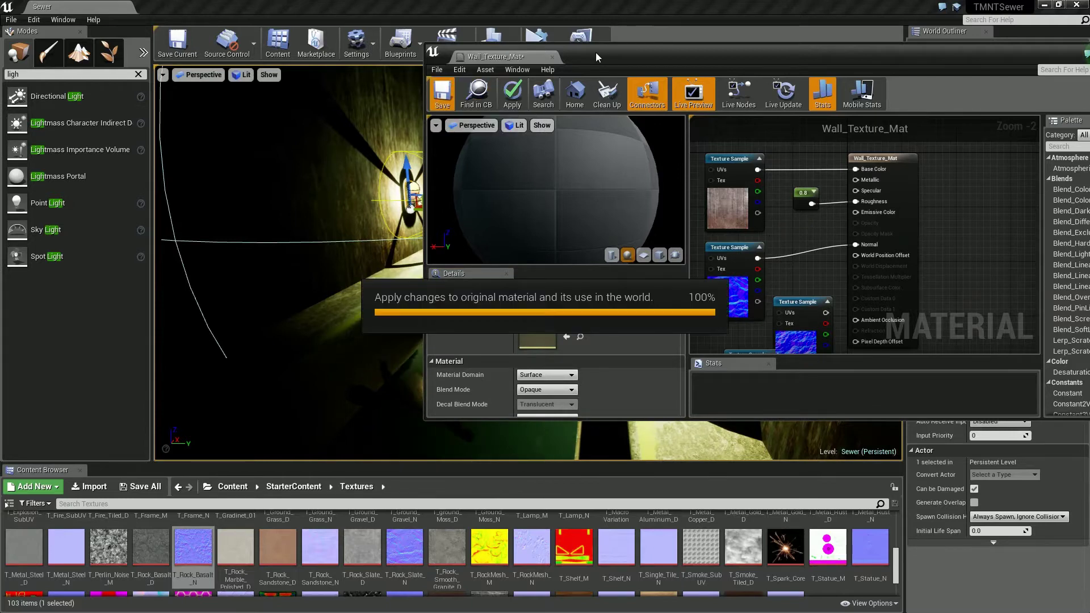
# Swap the normal Texture Sample to T_Rock_Sandstone_N and save the material
pyautogui.moveTo(631, 243); pyautogui.dragTo(631, 243, button='right')
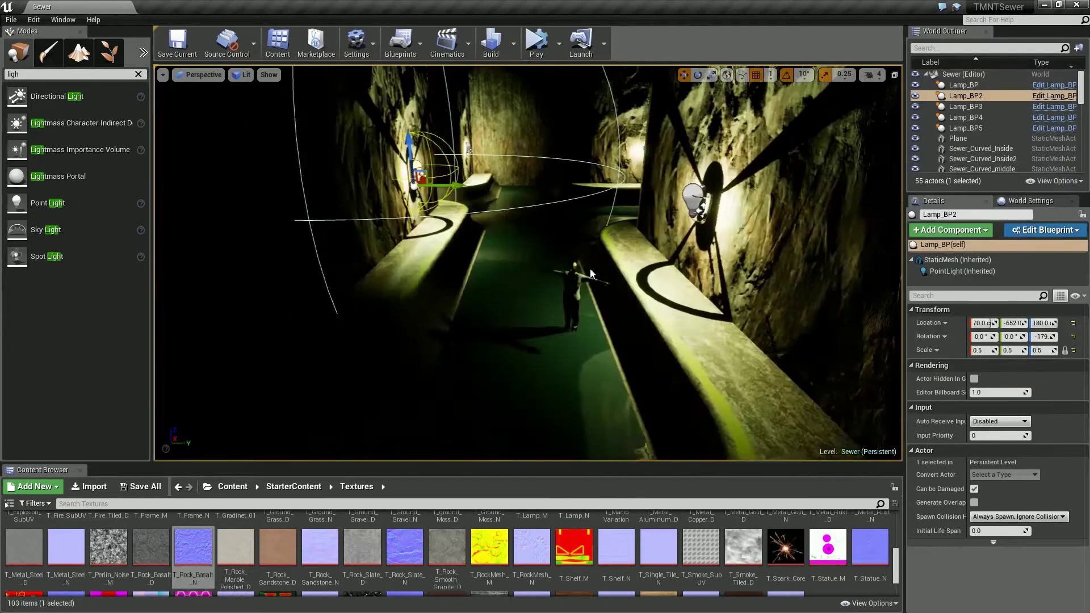
pyautogui.scroll(-3, 635, 236)
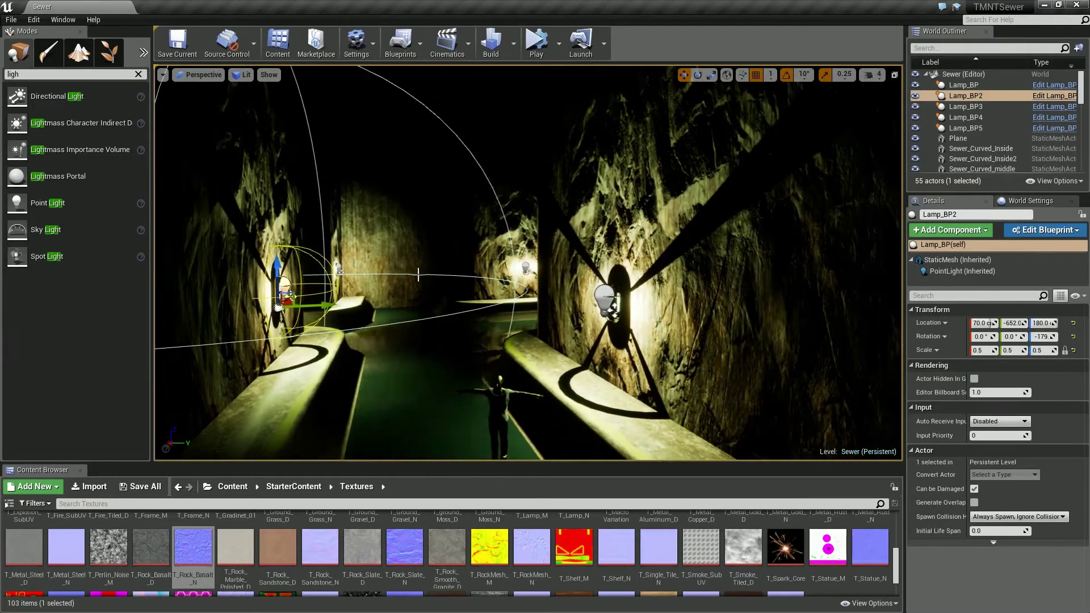
pyautogui.hotkey('alt', 'Tab')
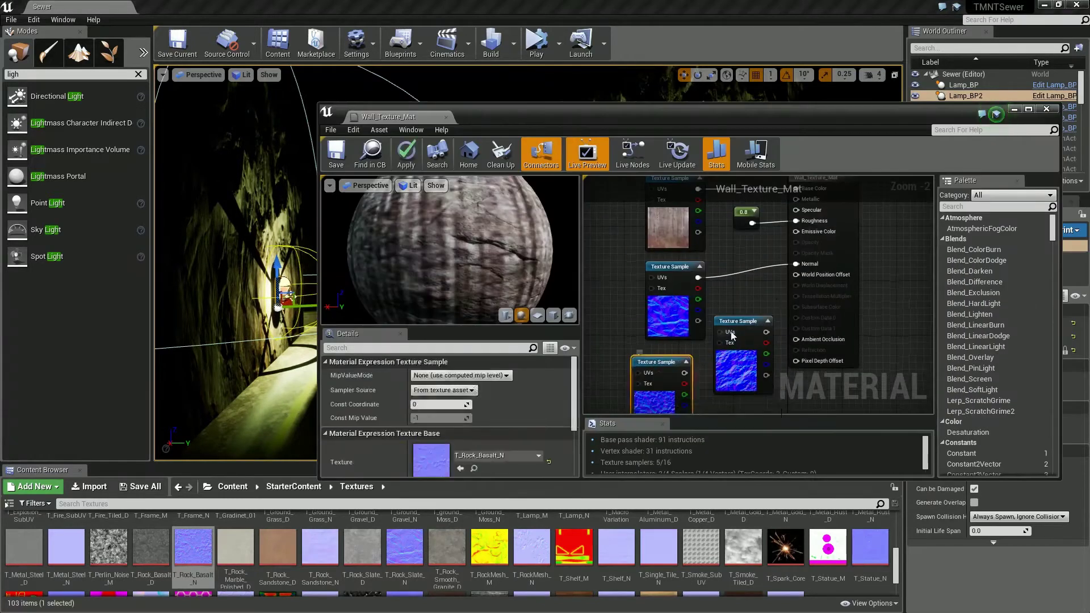
pyautogui.hotkey('ctrl', 's')
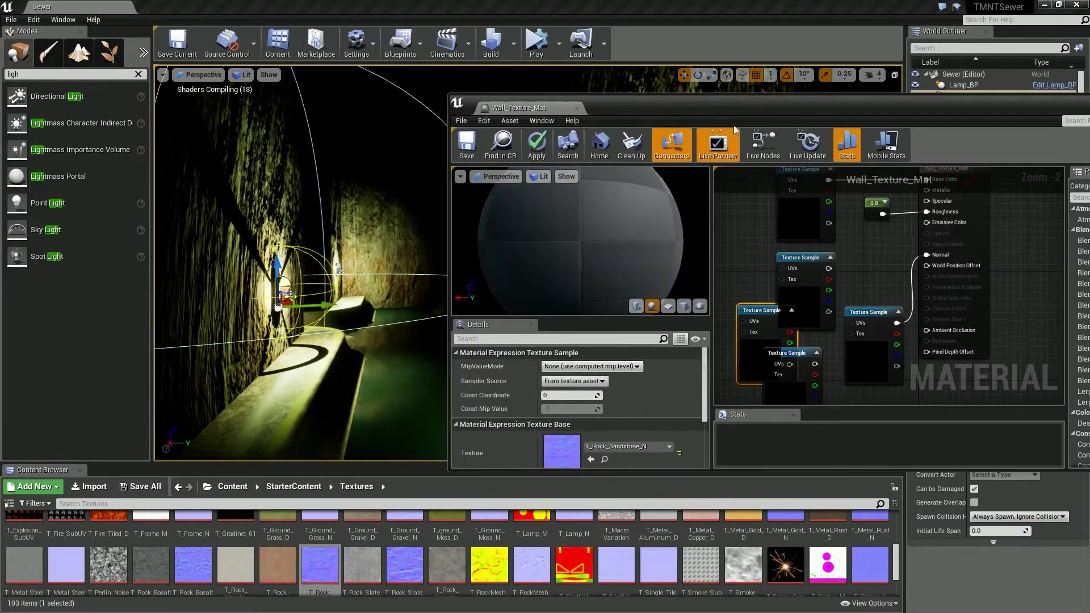
pyautogui.moveTo(320, 545)
pyautogui.mouseDown()
pyautogui.moveTo(954, 357)
pyautogui.moveTo(820, 275)
pyautogui.mouseUp()
pyautogui.click(474, 157)
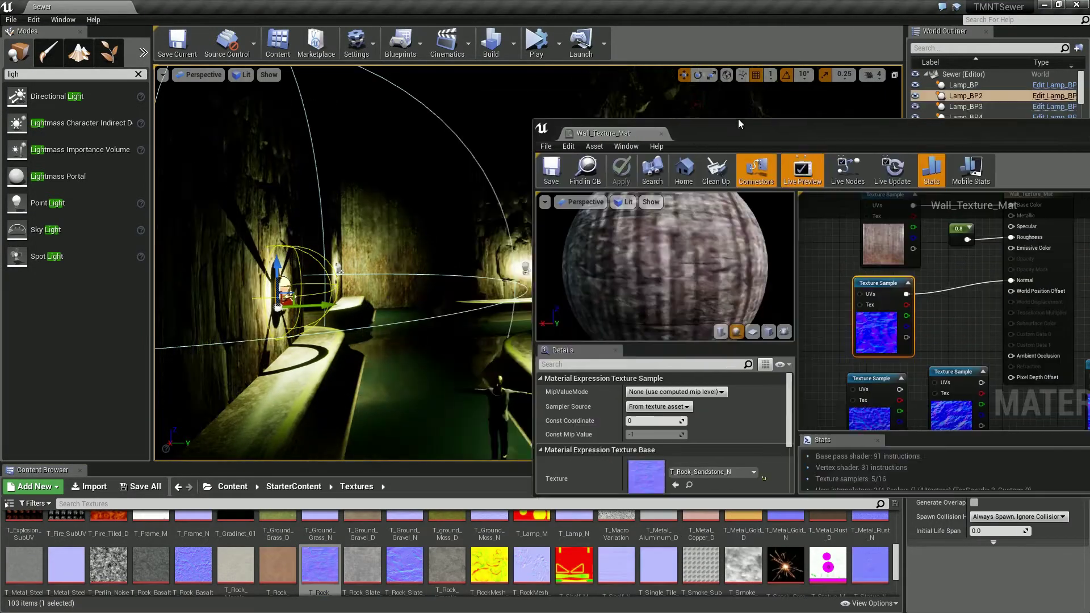
pyautogui.click(715, 314)
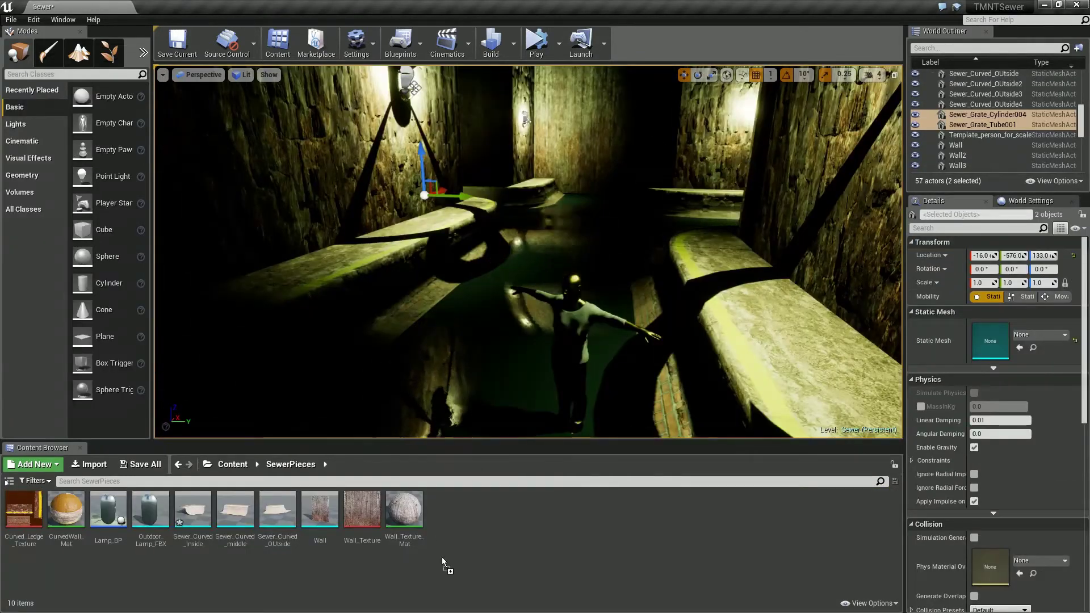
# Import the Sewer_Grate FBX into the SewerPieces folder
pyautogui.moveTo(443, 565); pyautogui.dragTo(444, 567)
pyautogui.scroll(-5, 556, 333)
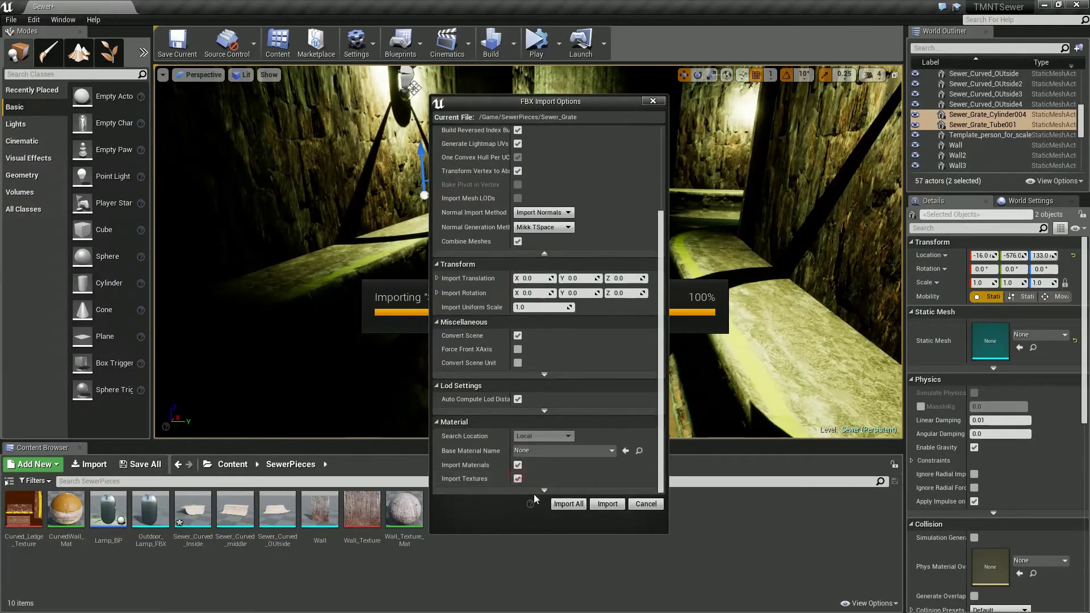
pyautogui.click(569, 503)
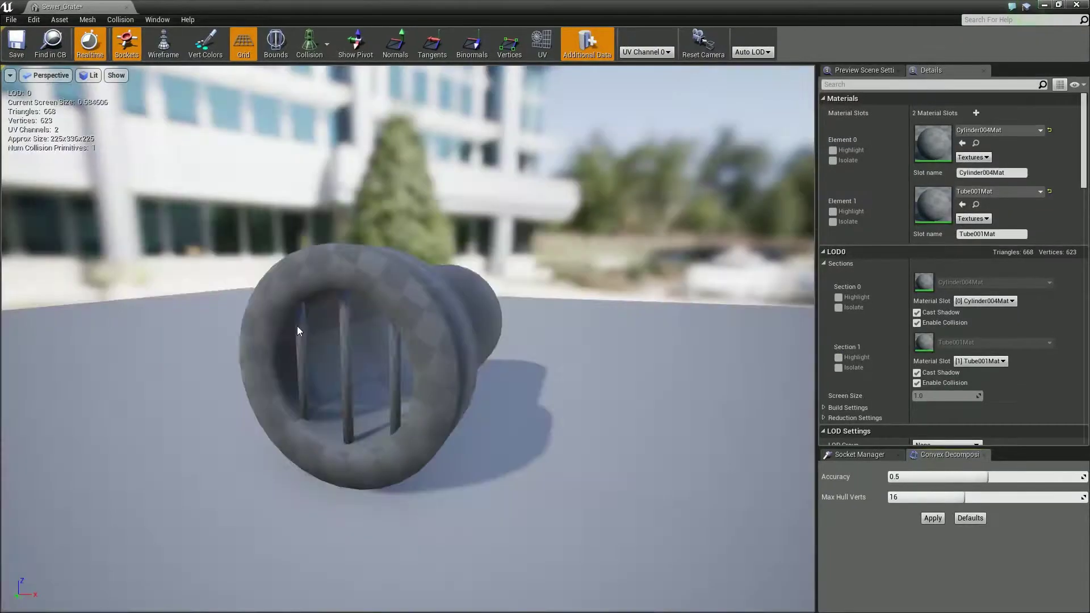
pyautogui.moveTo(298, 326)
pyautogui.mouseDown()
pyautogui.moveTo(267, 332)
pyautogui.moveTo(387, 284)
pyautogui.mouseUp()
# Assign M_Metal_Copper to Element 0 and M_Metal_Rust to Element 1 of Sewer_Grate
pyautogui.click(1016, 132)
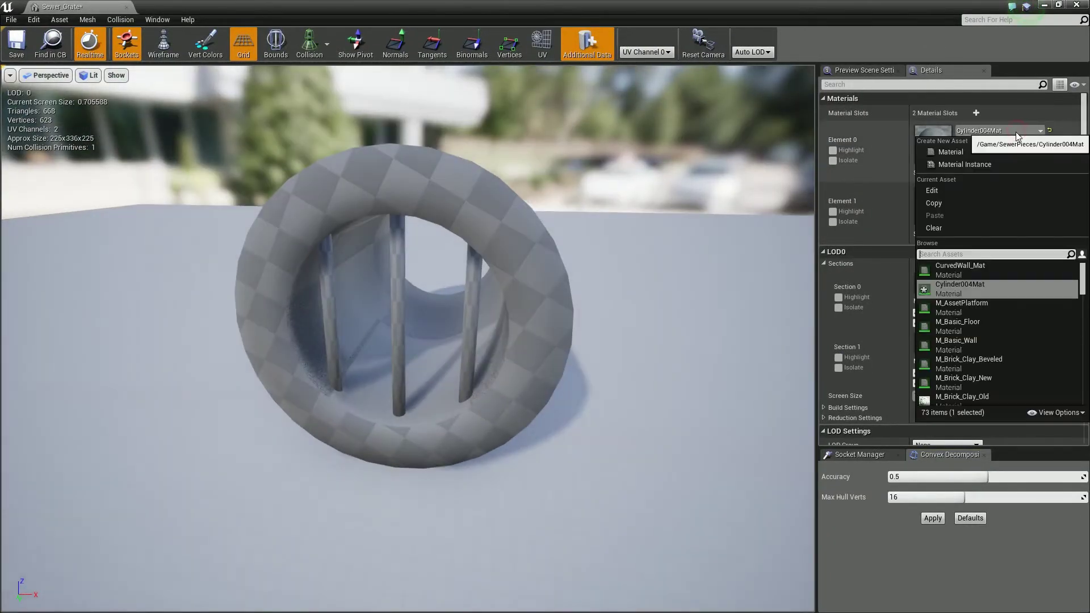
pyautogui.click(951, 334)
pyautogui.click(978, 193)
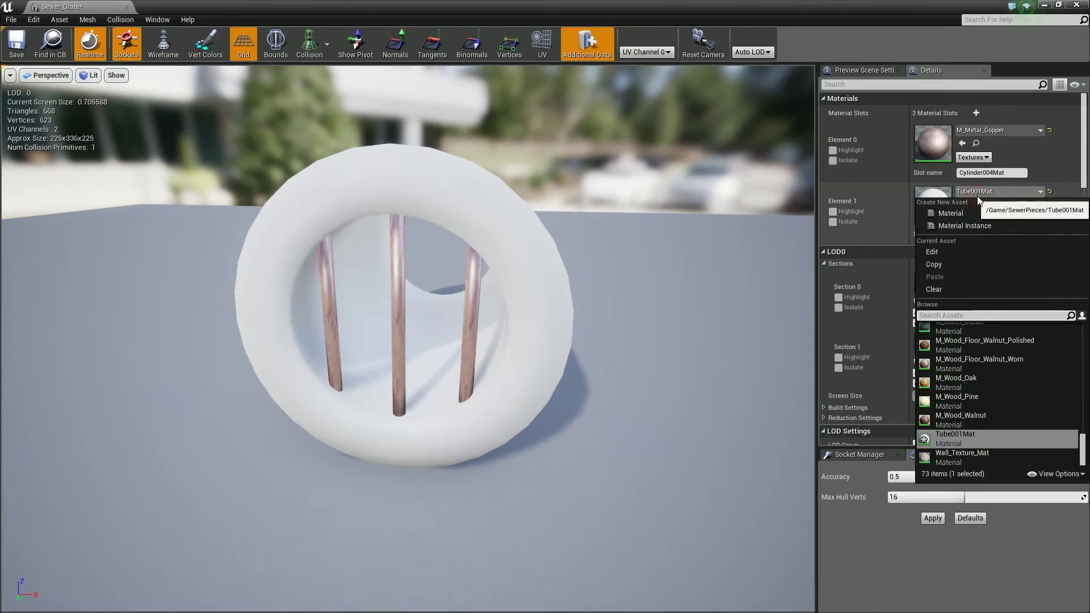
pyautogui.click(957, 329)
pyautogui.moveTo(591, 302)
pyautogui.mouseDown()
pyautogui.moveTo(456, 274)
pyautogui.moveTo(545, 283)
pyautogui.mouseUp()
pyautogui.scroll(5, 563, 285)
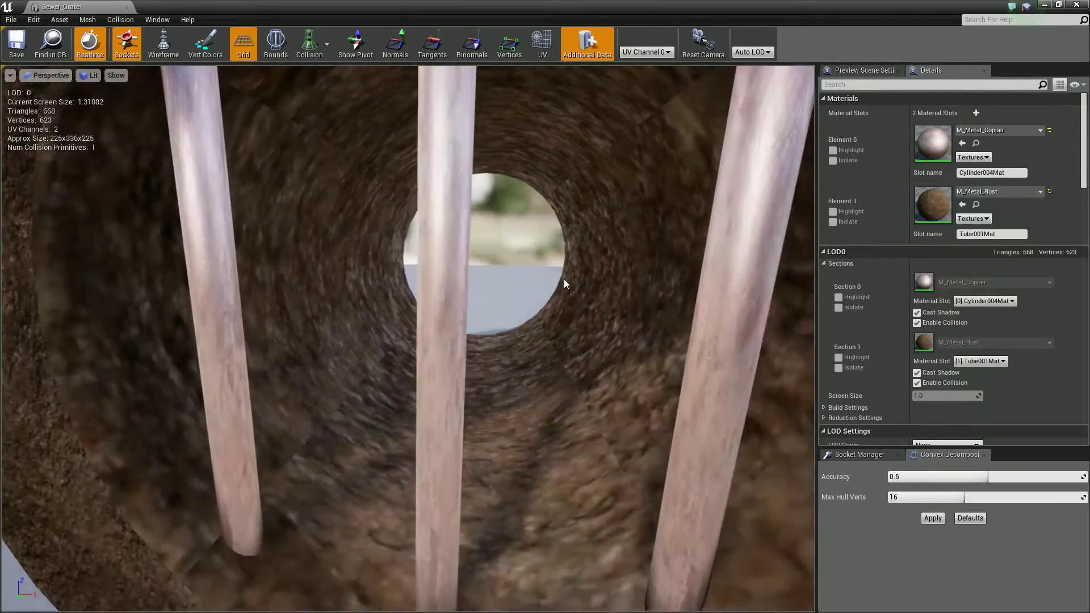
pyautogui.scroll(-8, 568, 281)
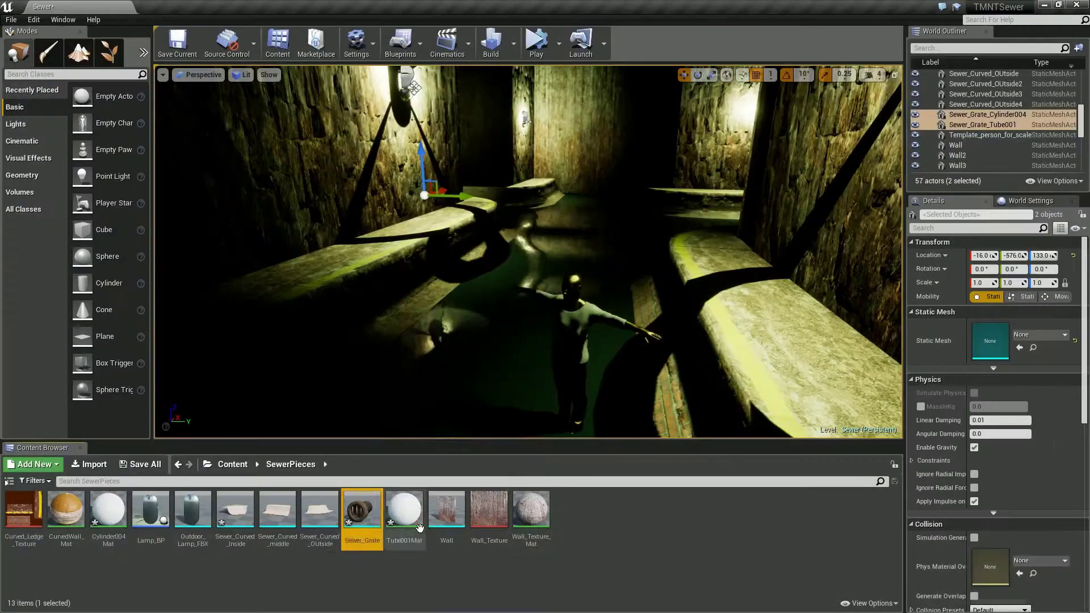
pyautogui.moveTo(580, 205); pyautogui.dragTo(567, 234, button='right')
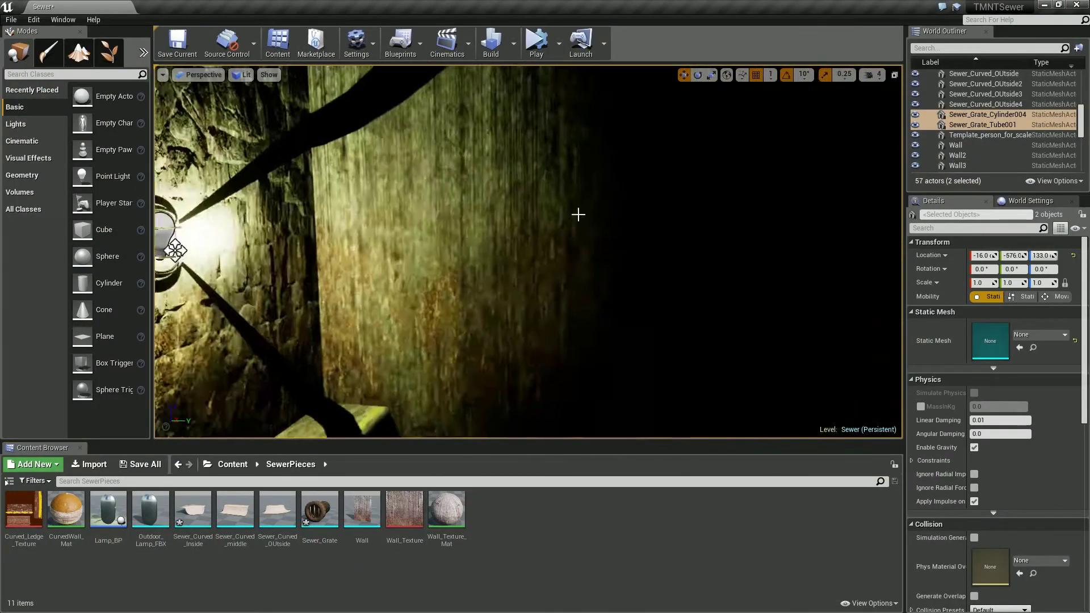
# Drop Sewer_Grate onto the sewer wall between the lamps and lift it with the Z gizmo
pyautogui.moveTo(320, 511)
pyautogui.mouseDown()
pyautogui.moveTo(582, 283)
pyautogui.moveTo(564, 280)
pyautogui.moveTo(640, 276)
pyautogui.mouseUp()
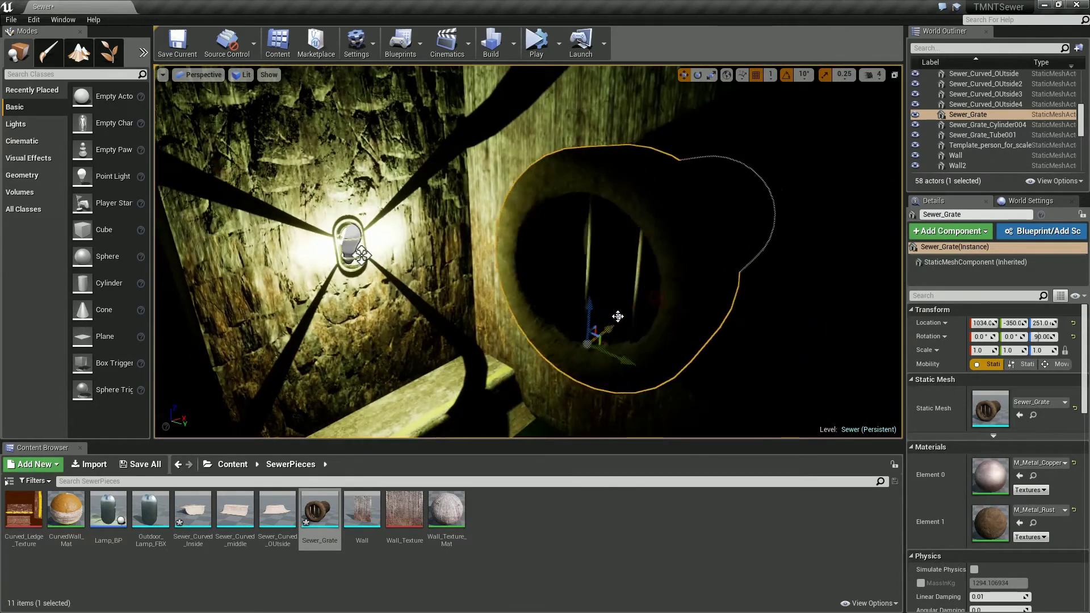
pyautogui.press('f')
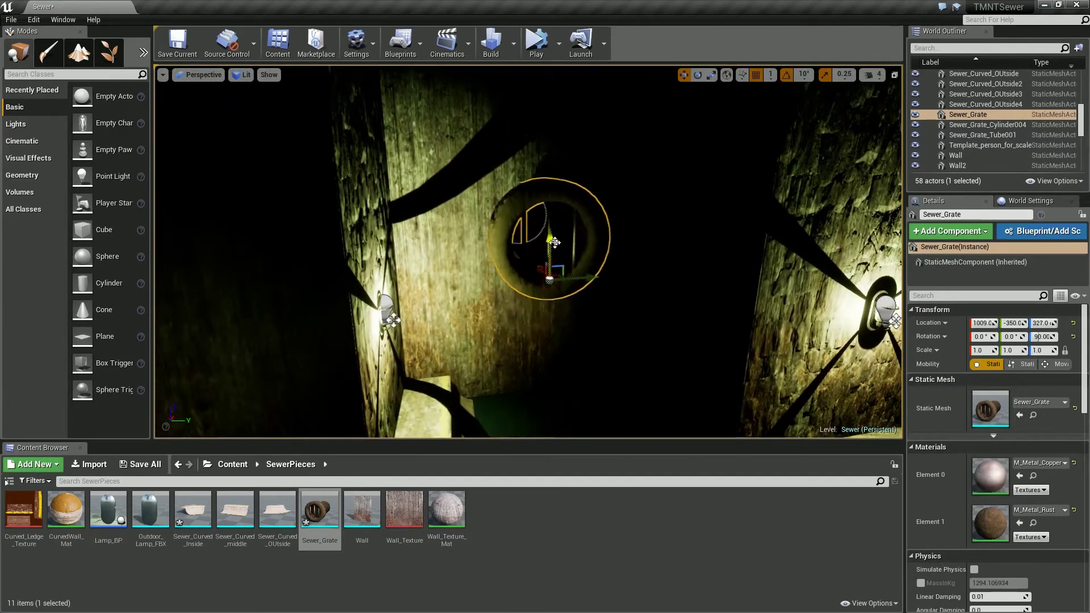
pyautogui.moveTo(552, 259); pyautogui.dragTo(551, 244)
pyautogui.moveTo(560, 250)
pyautogui.mouseDown(button='right')
pyautogui.moveTo(440, 265)
pyautogui.moveTo(341, 361)
pyautogui.mouseUp(button='right')
pyautogui.click(422, 238)
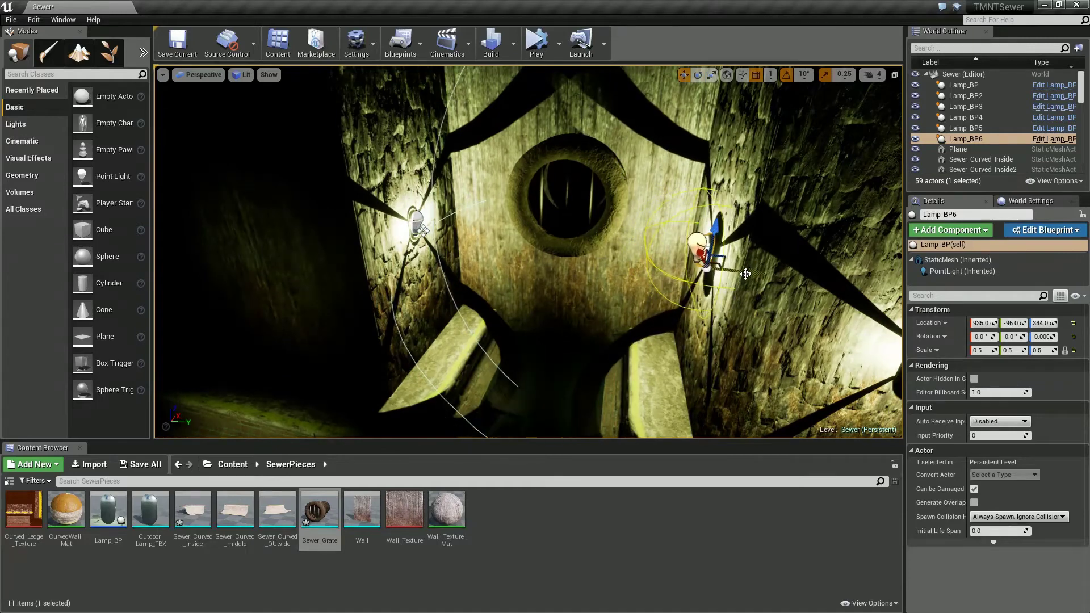
# Move Lamp_BP6 and Lamp_BP3 in closer around the grate
pyautogui.moveTo(746, 274); pyautogui.dragTo(716, 274)
pyautogui.moveTo(716, 273); pyautogui.dragTo(637, 251, button='right')
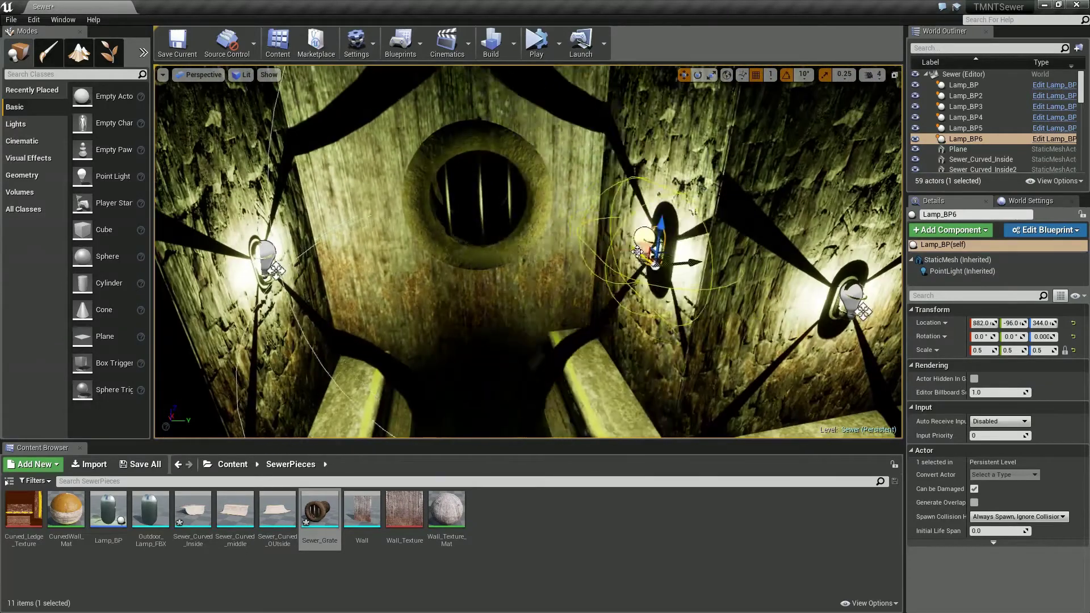
pyautogui.click(268, 258)
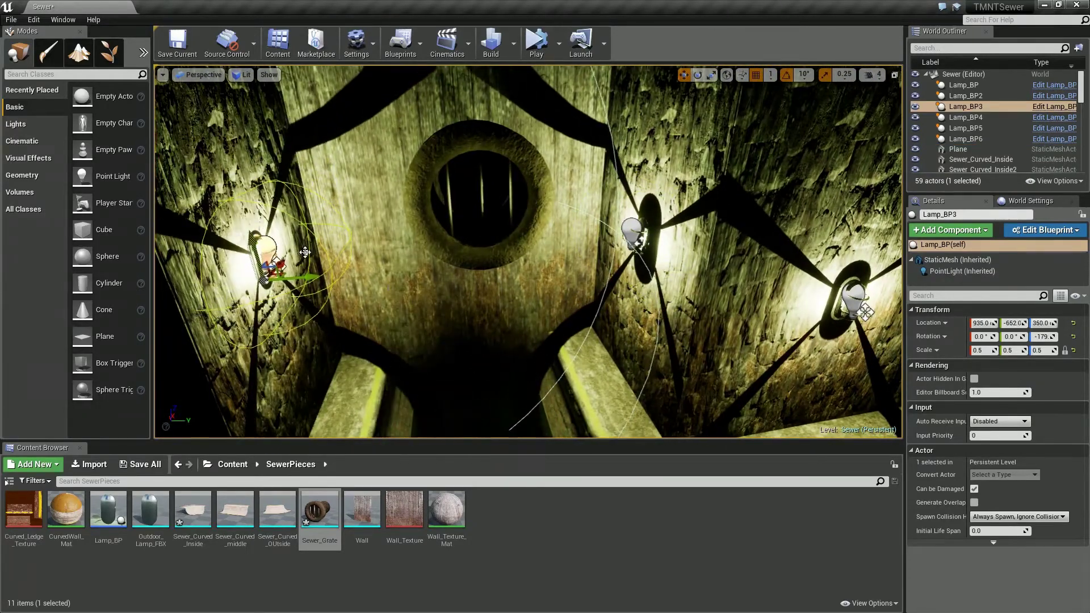
pyautogui.moveTo(305, 252); pyautogui.dragTo(318, 250, button='right')
pyautogui.moveTo(506, 280)
pyautogui.mouseDown(button='right')
pyautogui.moveTo(504, 305)
pyautogui.moveTo(486, 309)
pyautogui.moveTo(392, 296)
pyautogui.mouseUp(button='right')
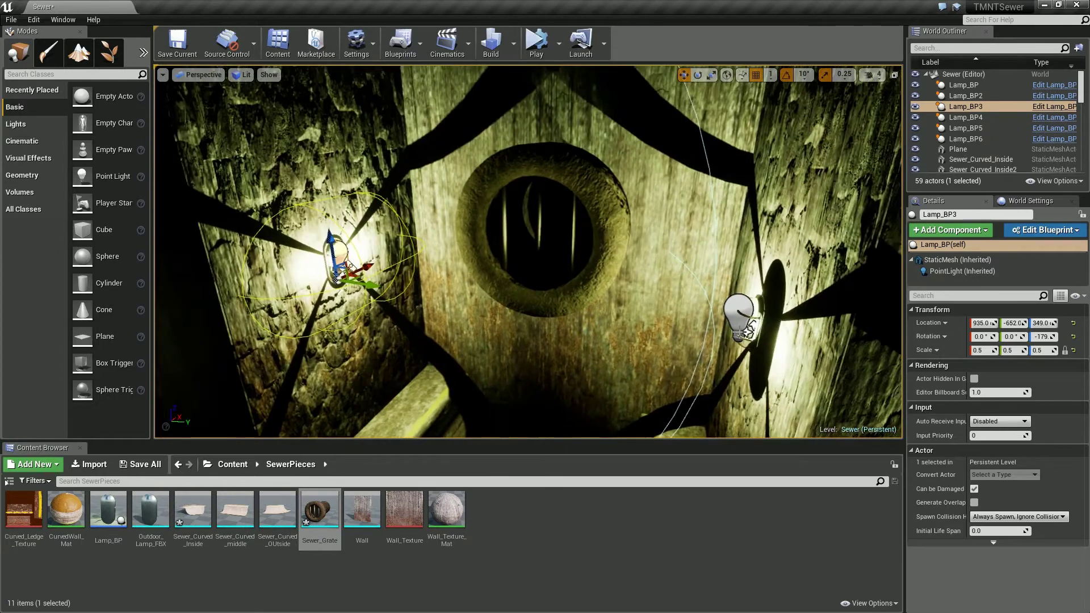
pyautogui.click(759, 93)
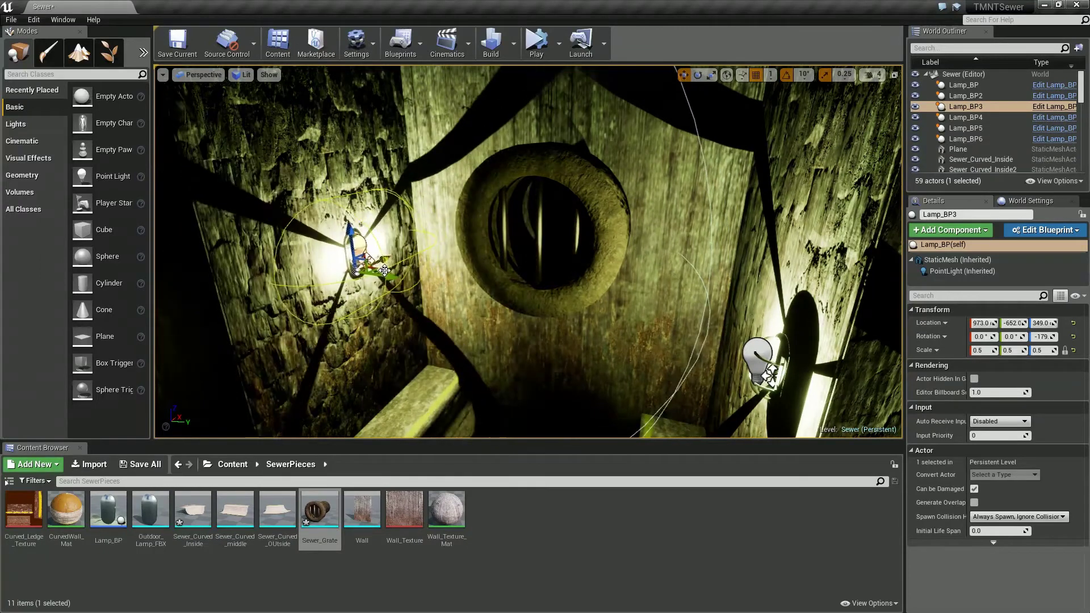
pyautogui.moveTo(603, 342)
pyautogui.mouseDown(button='right')
pyautogui.moveTo(593, 331)
pyautogui.moveTo(631, 308)
pyautogui.mouseUp(button='right')
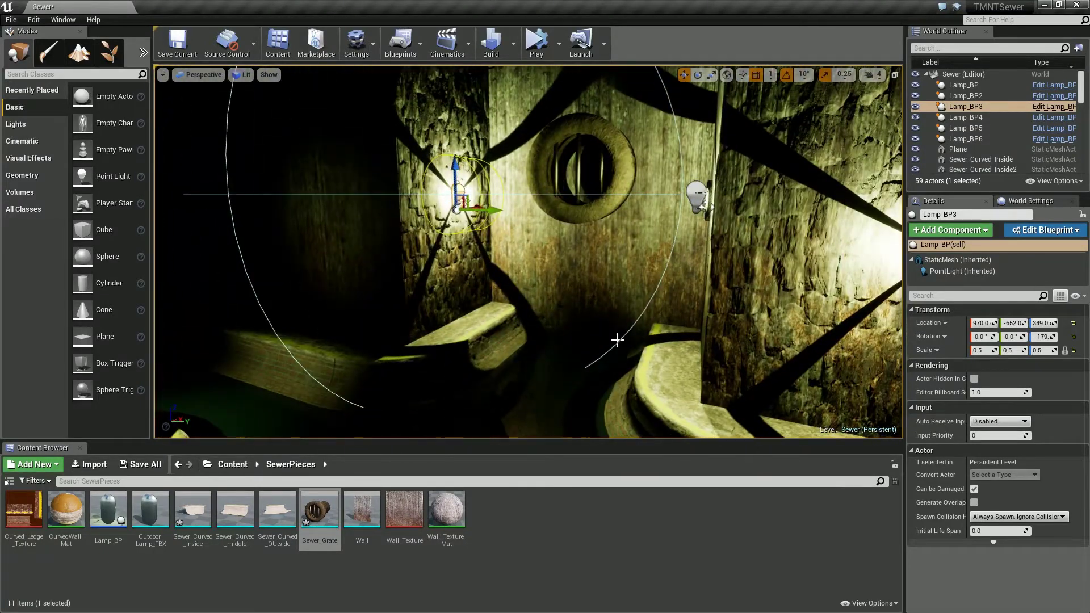
pyautogui.moveTo(616, 337); pyautogui.dragTo(636, 273, button='right')
# Lower the Sewer_Grate slightly to 985, -350, 343.9
pyautogui.click(636, 176)
pyautogui.moveTo(636, 176)
pyautogui.mouseDown(button='right')
pyautogui.moveTo(650, 236)
pyautogui.moveTo(557, 312)
pyautogui.moveTo(580, 243)
pyautogui.moveTo(414, 243)
pyautogui.moveTo(577, 228)
pyautogui.mouseUp(button='right')
pyautogui.hotkey('ctrl', 'z')
pyautogui.click(418, 255)
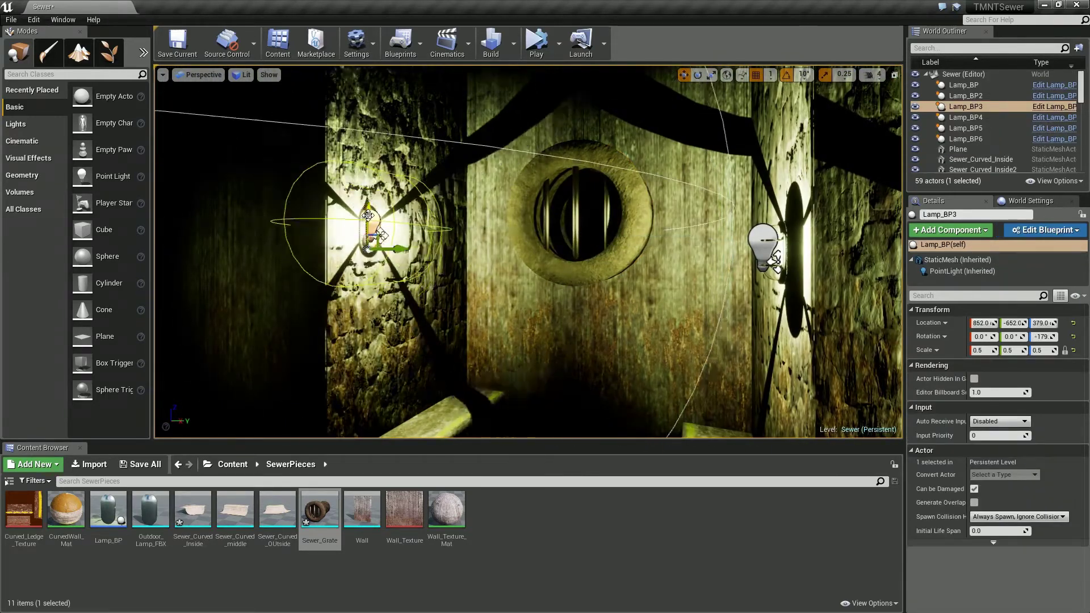
pyautogui.click(578, 228)
pyautogui.moveTo(578, 228); pyautogui.dragTo(578, 249)
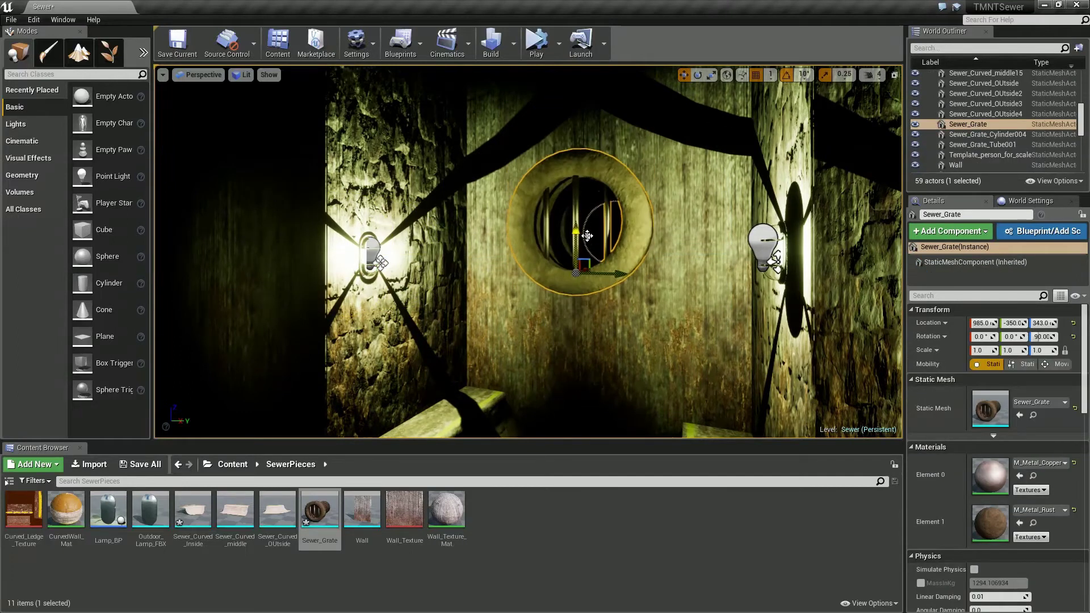
pyautogui.moveTo(578, 250); pyautogui.dragTo(680, 309, button='right')
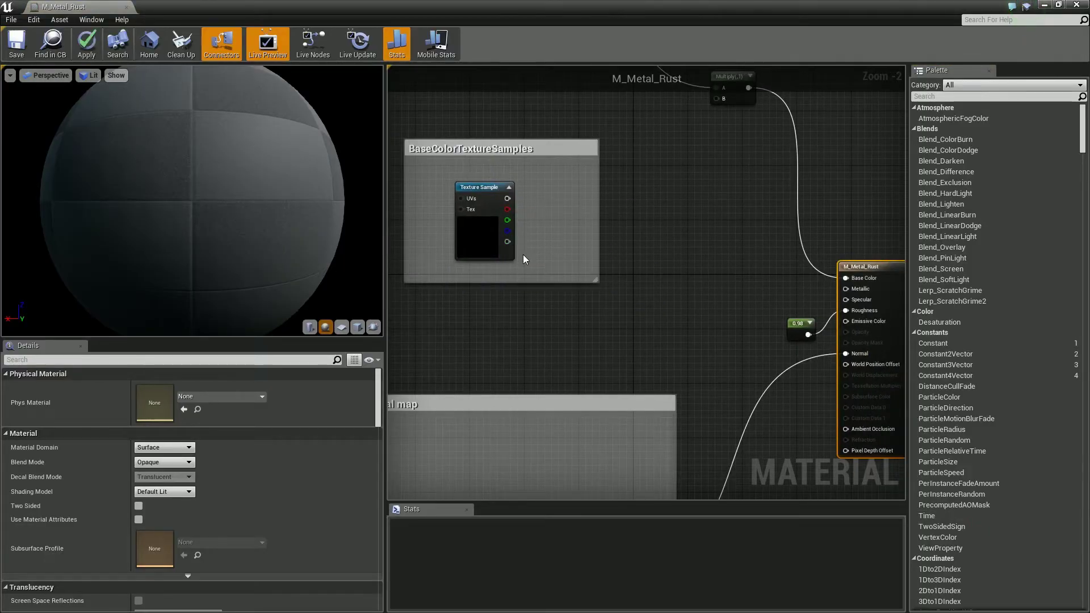
# Add an unlinked Blend_Overlay node to the M_Metal_Rust graph
pyautogui.rightClick(679, 233)
pyautogui.write('blend')
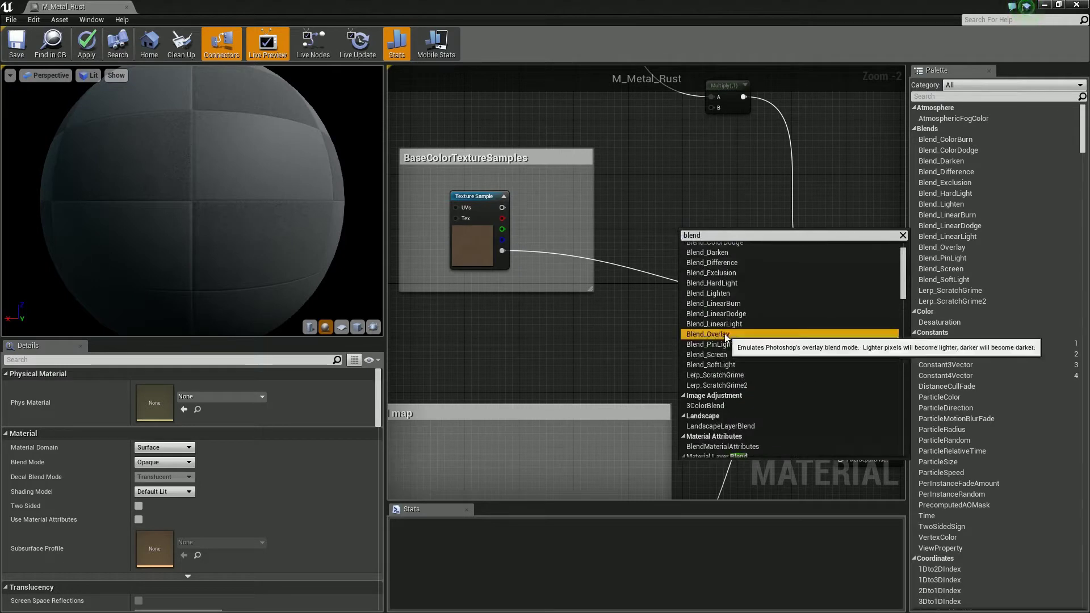
pyautogui.click(725, 334)
pyautogui.hotkey('ctrl', 'z')
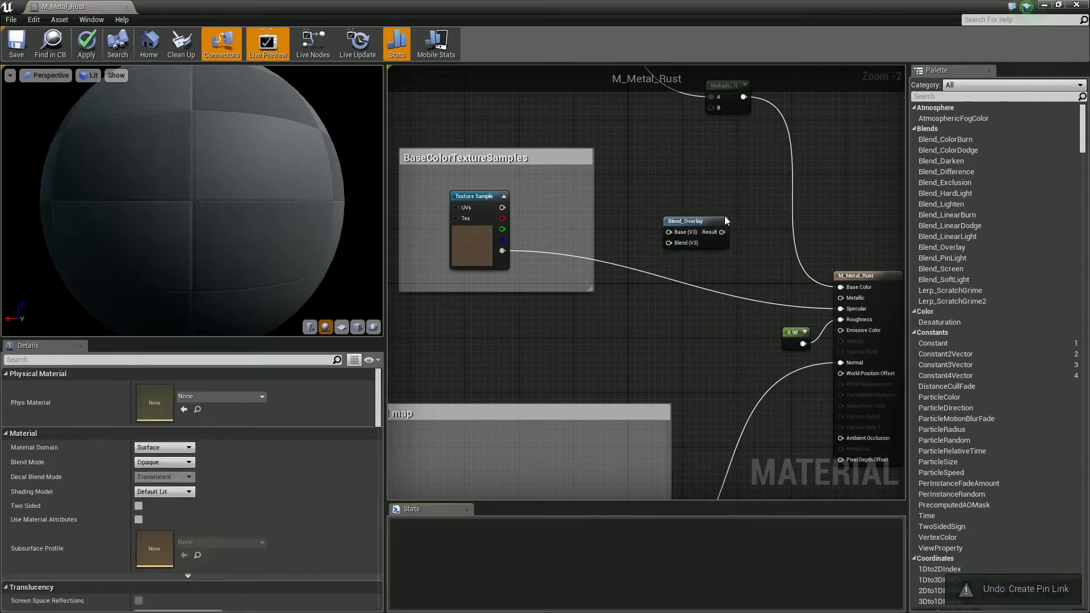
pyautogui.moveTo(695, 226); pyautogui.dragTo(707, 219)
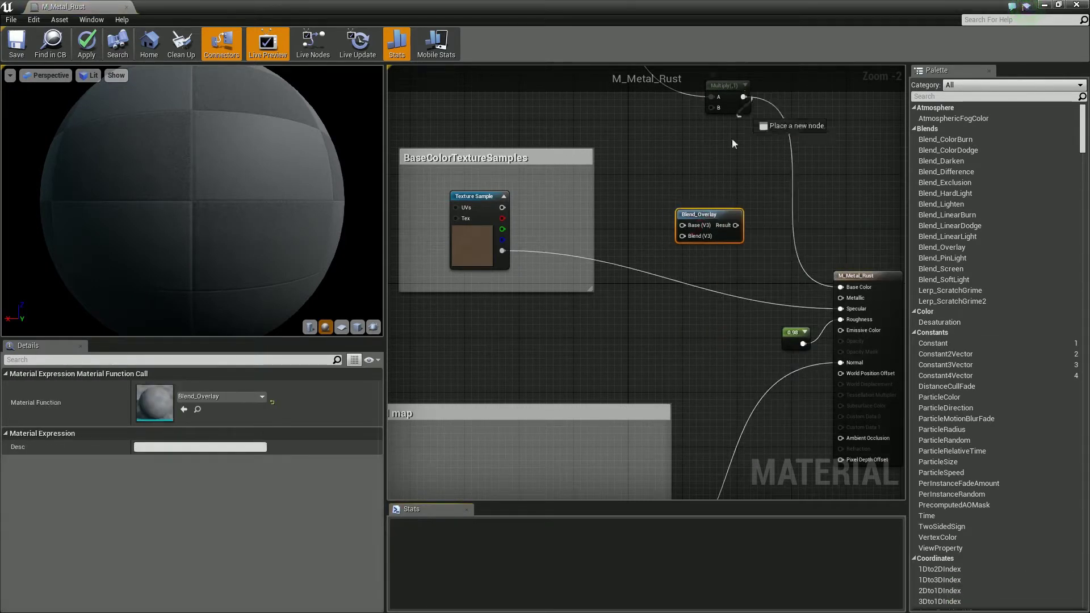
# Feed a 0.0825, 0.0941, 0.106 constant colour into Blend and preview the node
pyautogui.click(670, 314)
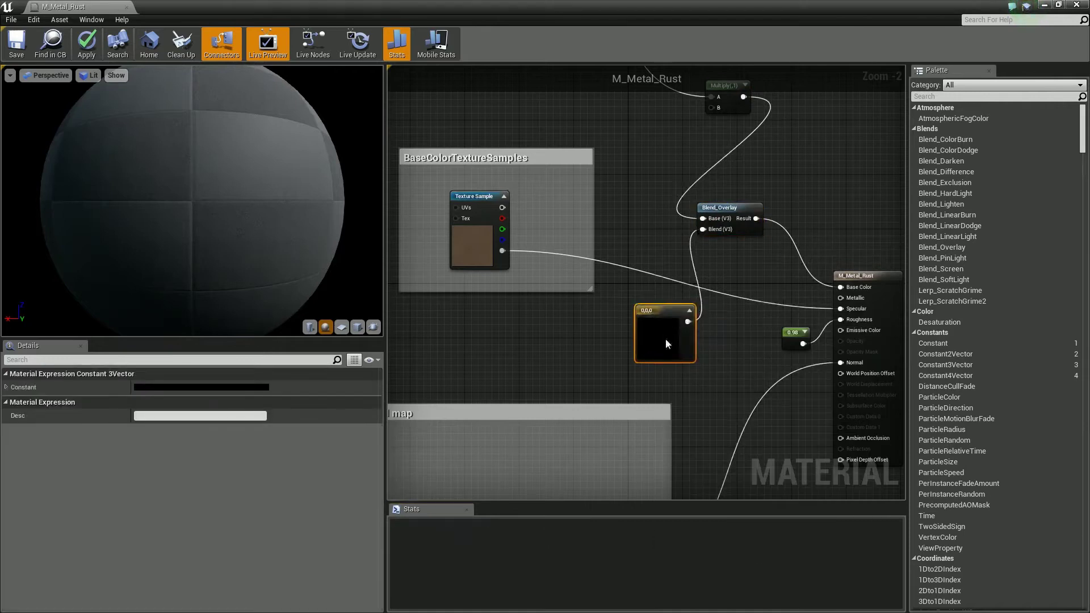
pyautogui.doubleClick(666, 344)
pyautogui.moveTo(839, 453); pyautogui.dragTo(838, 450)
pyautogui.press('Return')
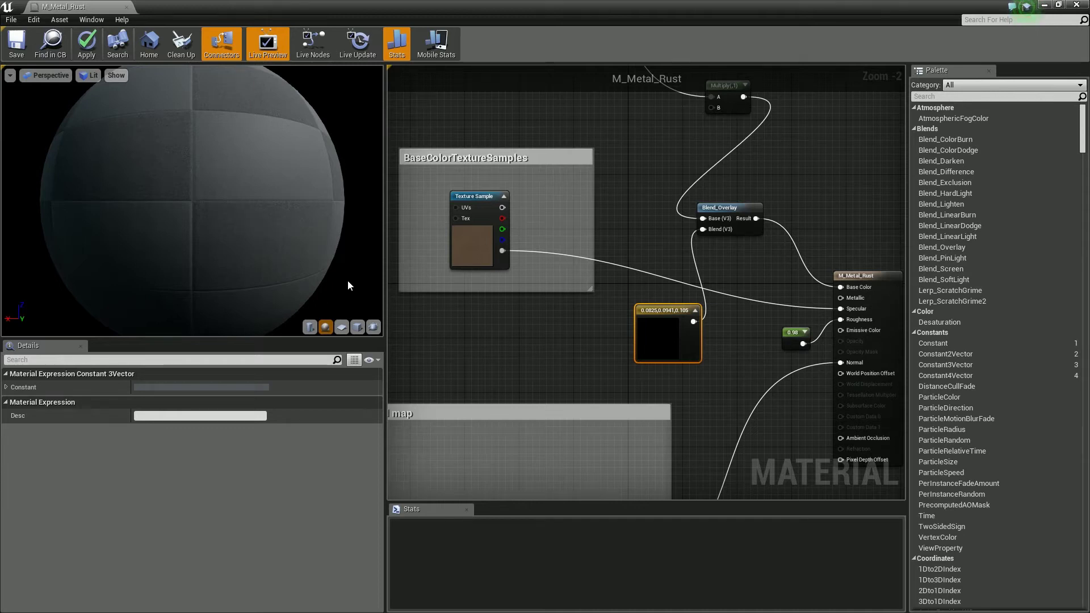
pyautogui.rightClick(739, 209)
pyautogui.click(763, 215)
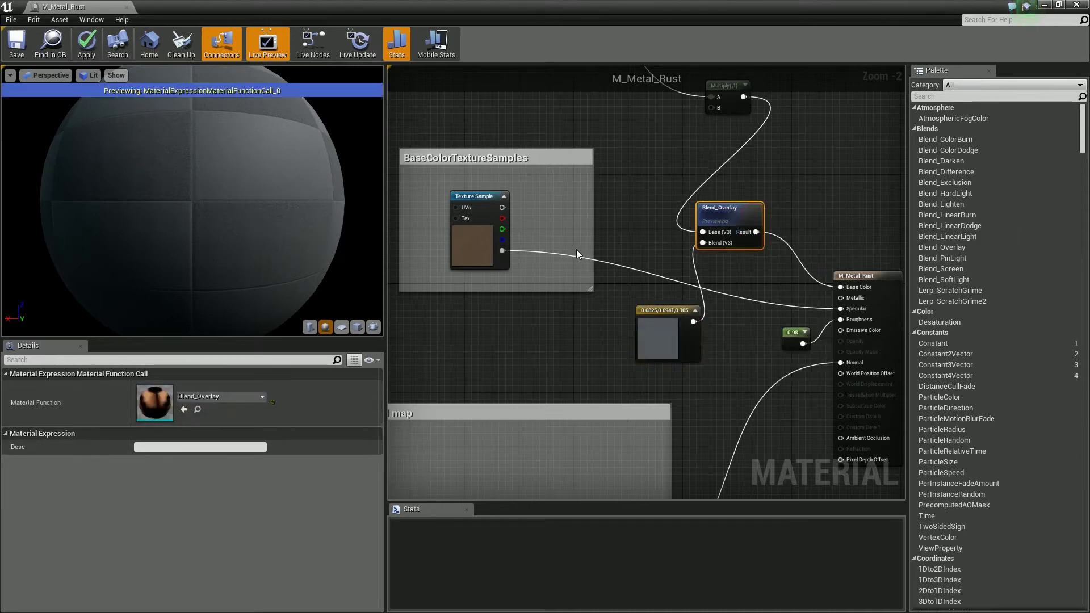
pyautogui.moveTo(694, 322); pyautogui.dragTo(703, 244)
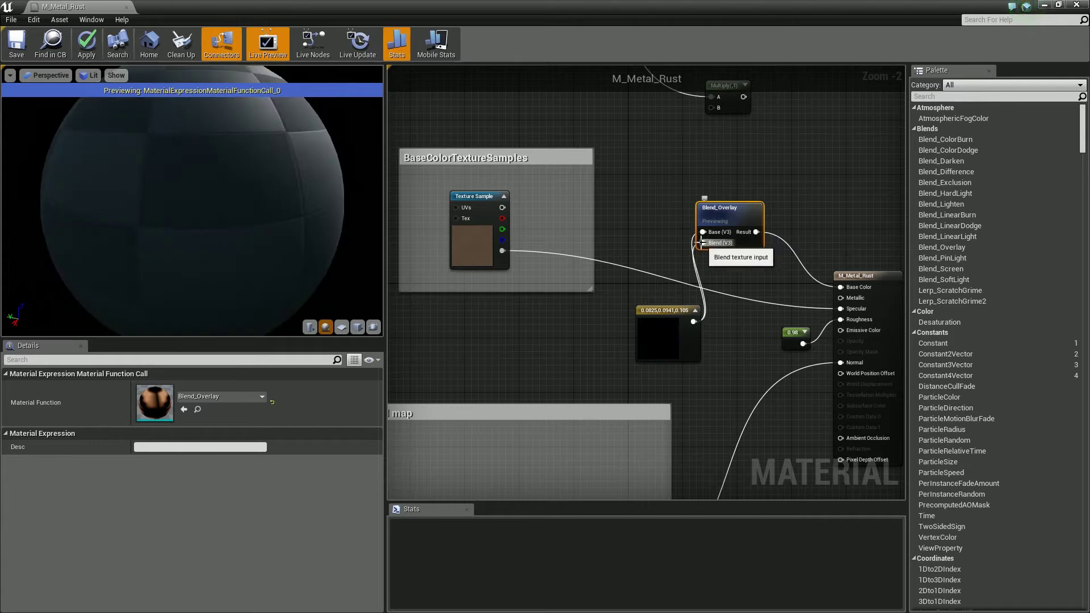
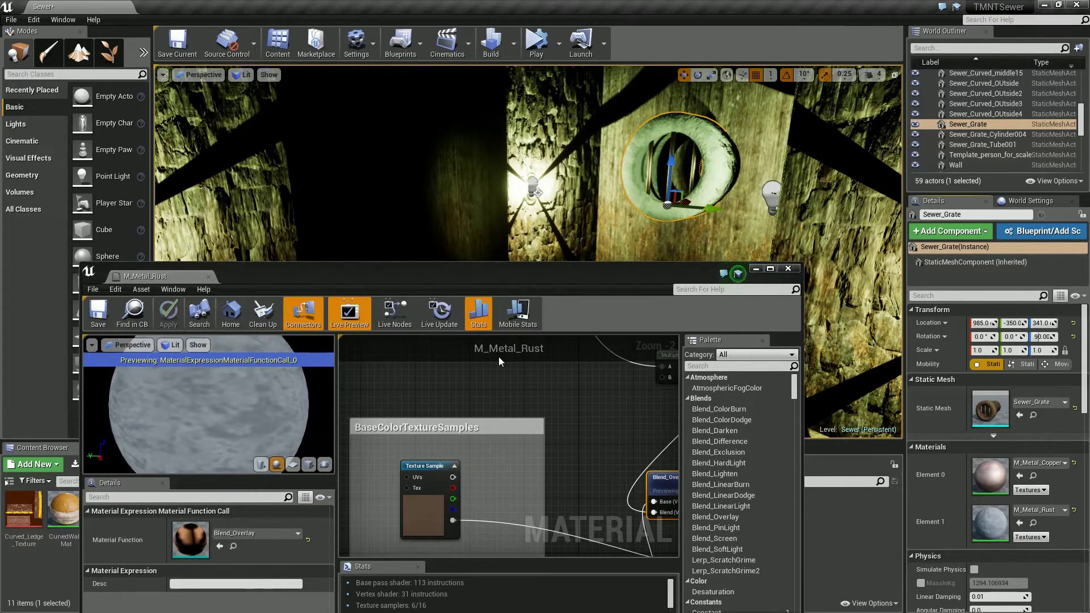
# Darken the rust material's base tint constant to about 0.07 and check the sewer grate
pyautogui.doubleClick(505, 473)
pyautogui.moveTo(674, 448); pyautogui.dragTo(674, 458)
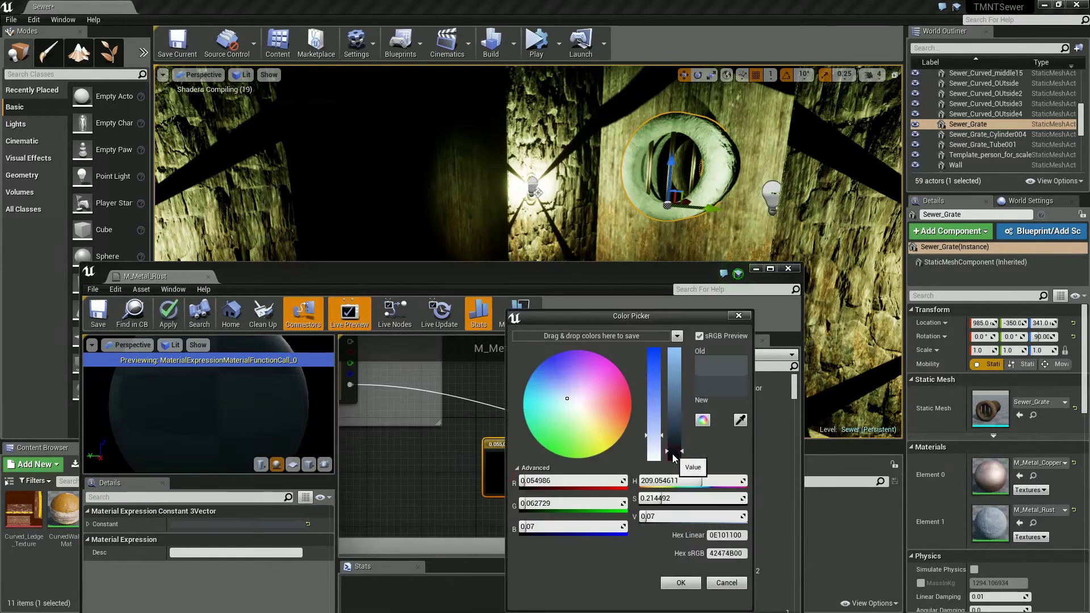
pyautogui.press('Return')
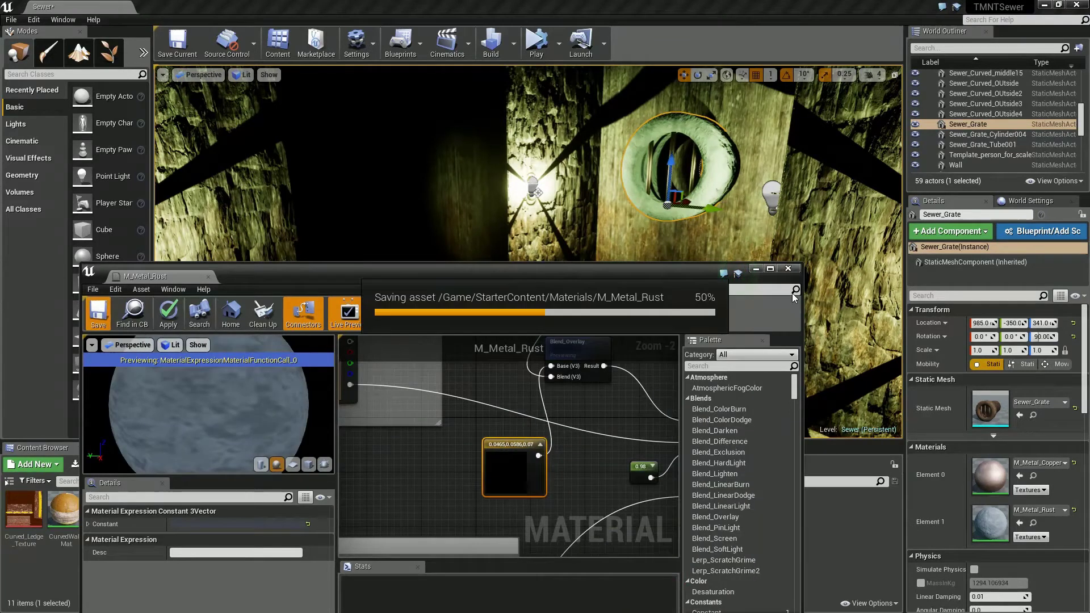
pyautogui.moveTo(691, 156)
pyautogui.mouseDown(button='right')
pyautogui.moveTo(770, 202)
pyautogui.moveTo(710, 228)
pyautogui.mouseUp(button='right')
# Give the rust tint a reddish hue with lower saturation and brightness
pyautogui.doubleClick(506, 467)
pyautogui.click(595, 387)
pyautogui.click(608, 408)
pyautogui.moveTo(679, 452); pyautogui.dragTo(679, 456)
pyautogui.click(685, 583)
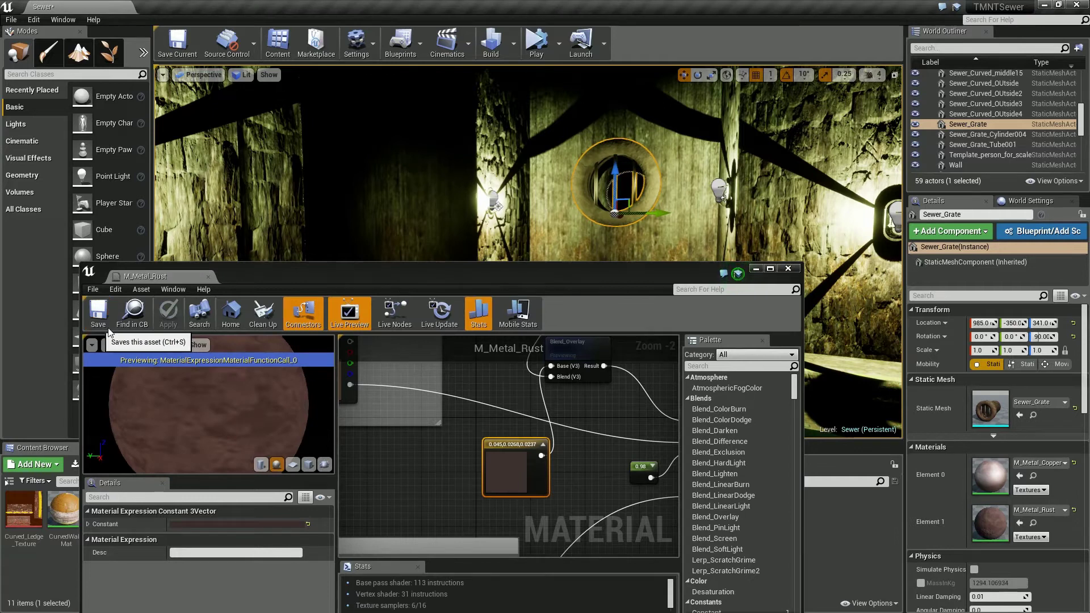
# Set the tint to a very dark 0.02 and close the rust material editor
pyautogui.moveTo(532, 466); pyautogui.dragTo(575, 482, button='right')
pyautogui.doubleClick(548, 481)
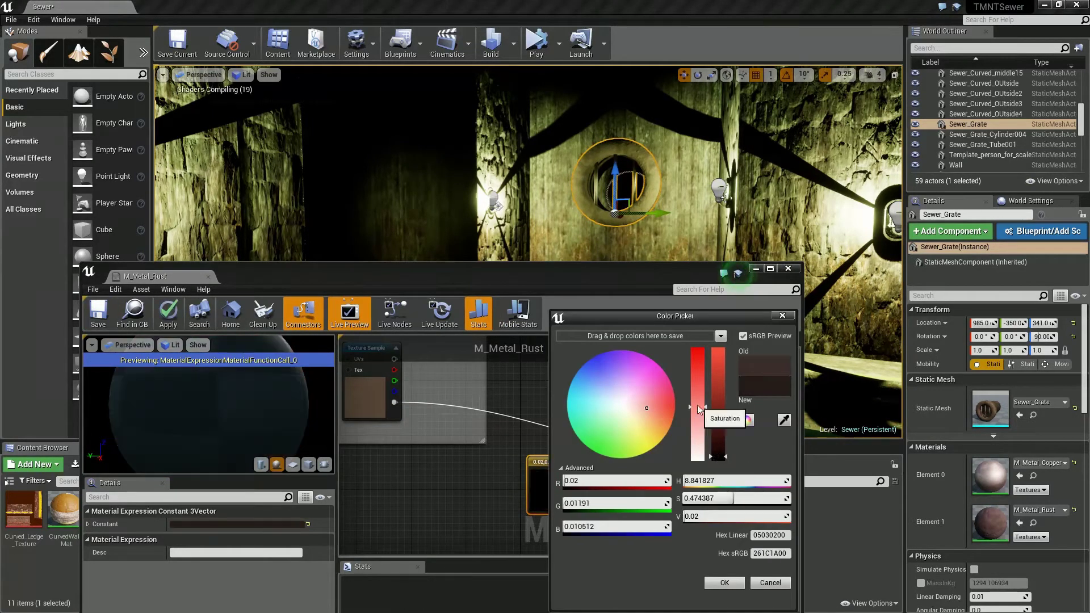
pyautogui.press('Return')
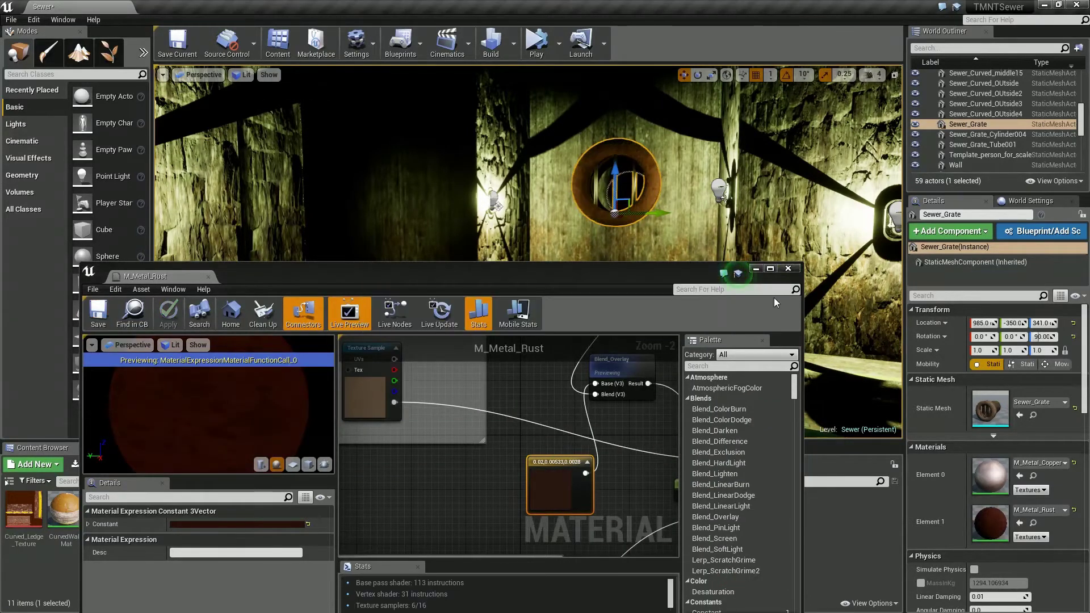
pyautogui.click(789, 268)
pyautogui.click(633, 382)
pyautogui.moveTo(637, 357)
pyautogui.mouseDown(button='right')
pyautogui.moveTo(611, 347)
pyautogui.moveTo(615, 365)
pyautogui.mouseUp(button='right')
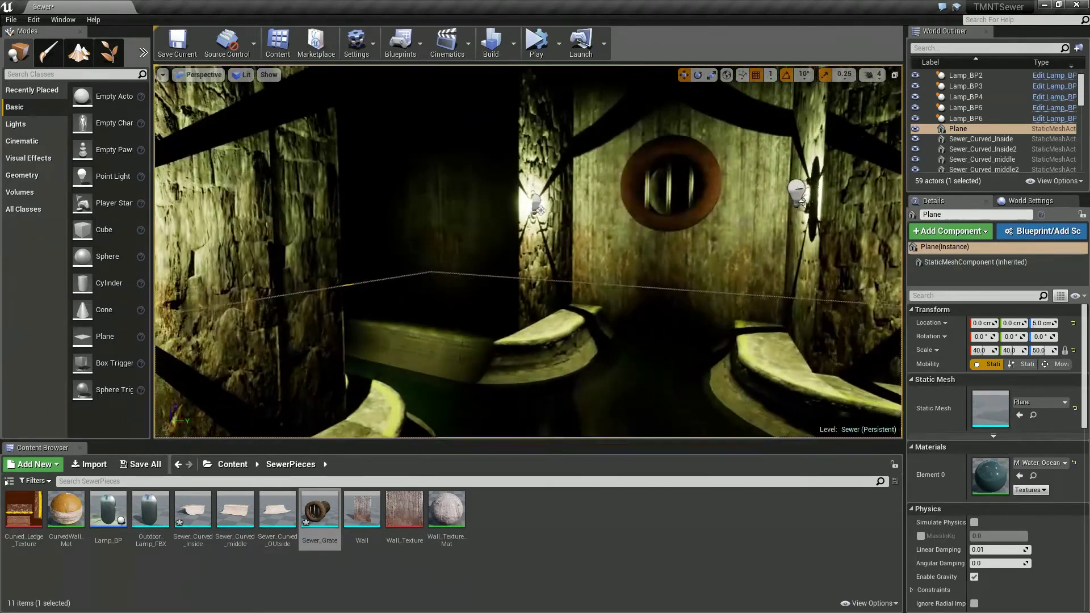
pyautogui.moveTo(616, 365); pyautogui.dragTo(613, 358, button='right')
pyautogui.click(572, 182)
pyautogui.doubleClick(990, 514)
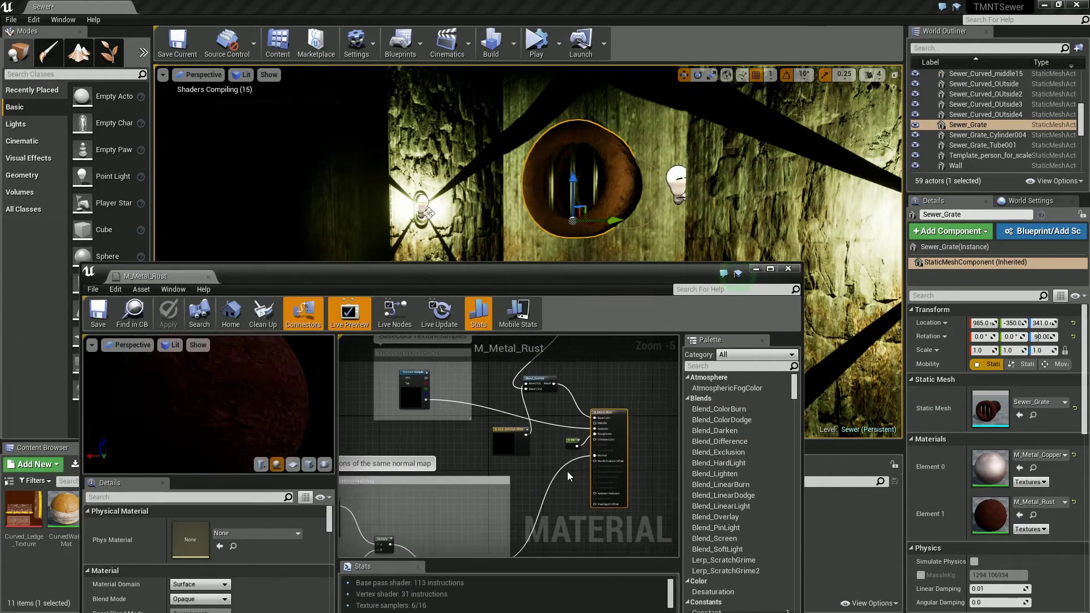
pyautogui.moveTo(589, 312); pyautogui.dragTo(586, 307, button='right')
pyautogui.hotkey('alt', 'p')
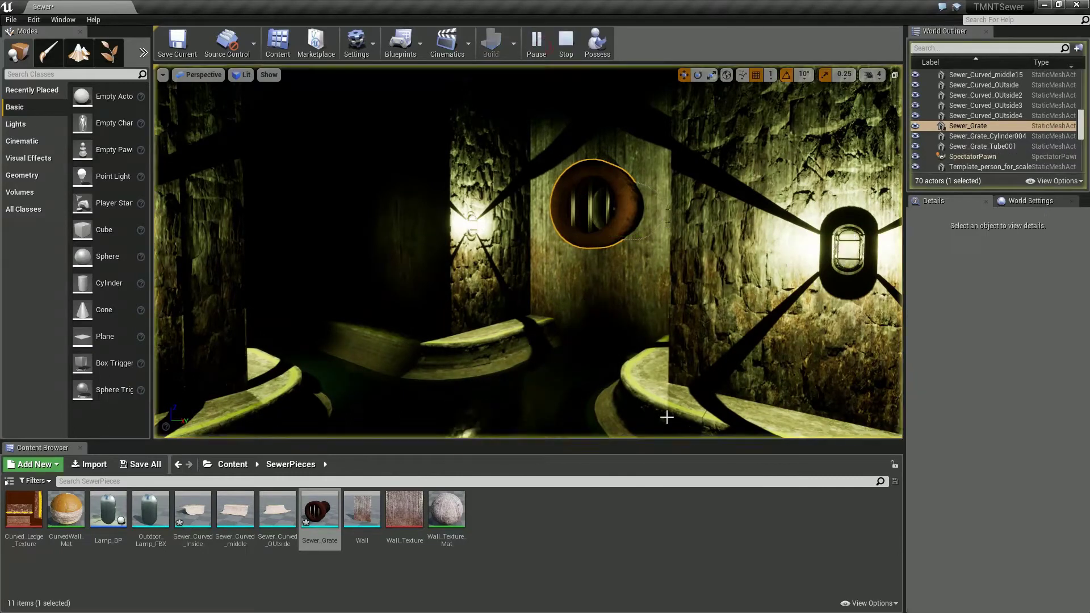
pyautogui.moveTo(365, 341); pyautogui.dragTo(270, 295, button='right')
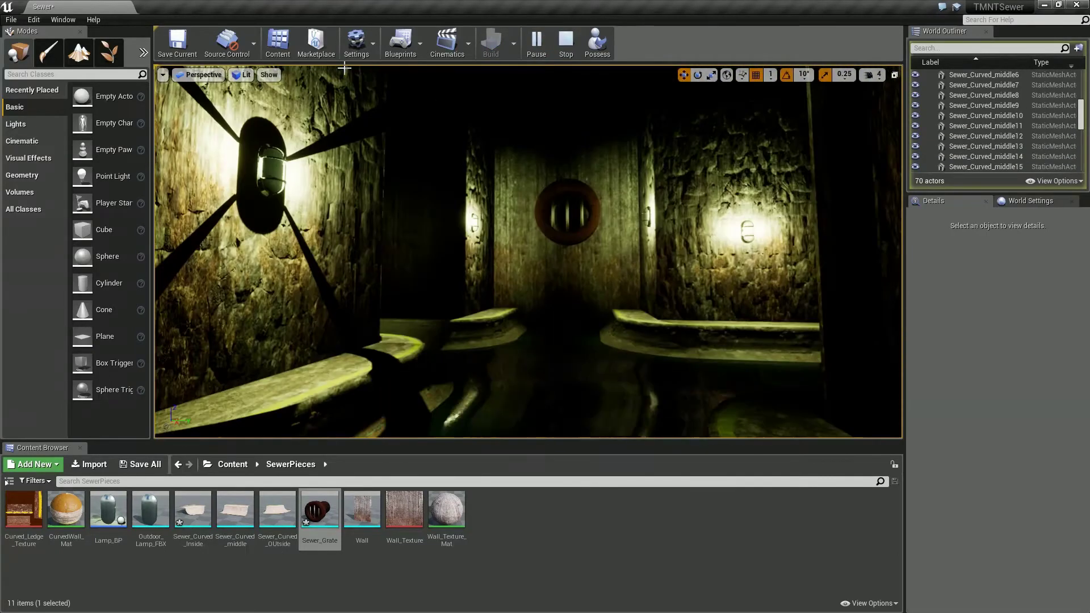
pyautogui.press('Escape')
pyautogui.click(97, 75)
pyautogui.write('fo')
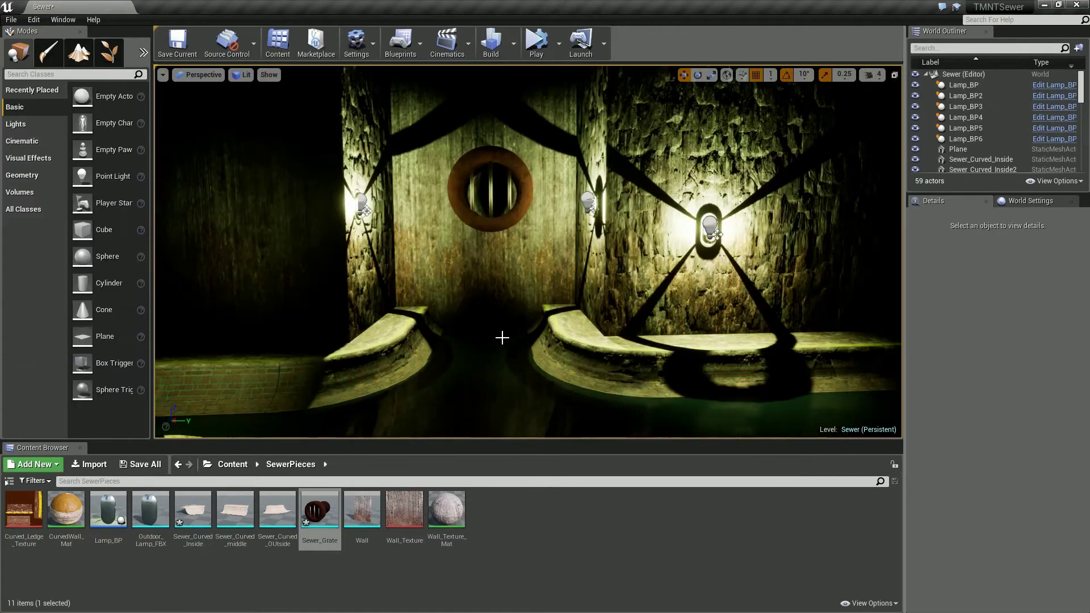
# Create a new light function material named FlickerLight_Mat from Lamp_BP5's light settings
pyautogui.click(710, 226)
pyautogui.scroll(-5, 955, 444)
pyautogui.click(1028, 456)
pyautogui.click(950, 191)
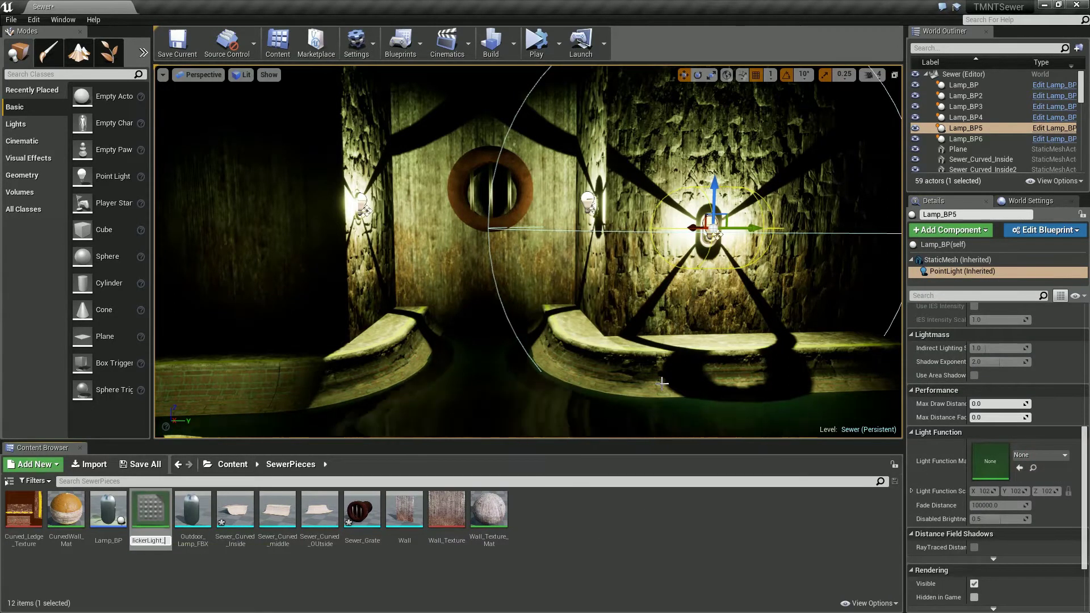
pyautogui.write('_Mat')
pyautogui.press('Return')
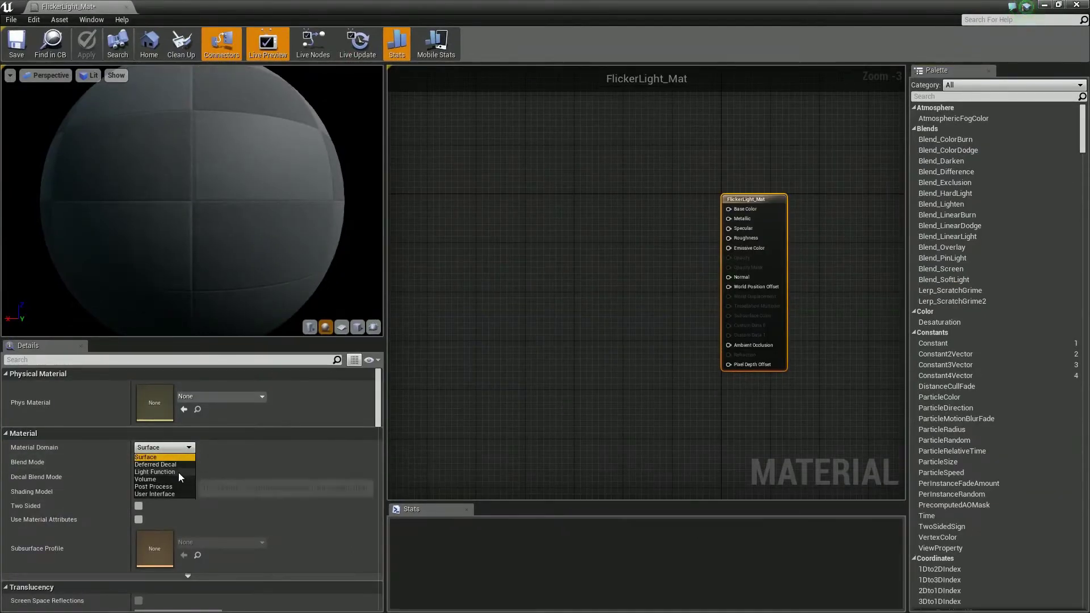
# Set the material domain to Light Function and add a Time node with period 2
pyautogui.click(170, 472)
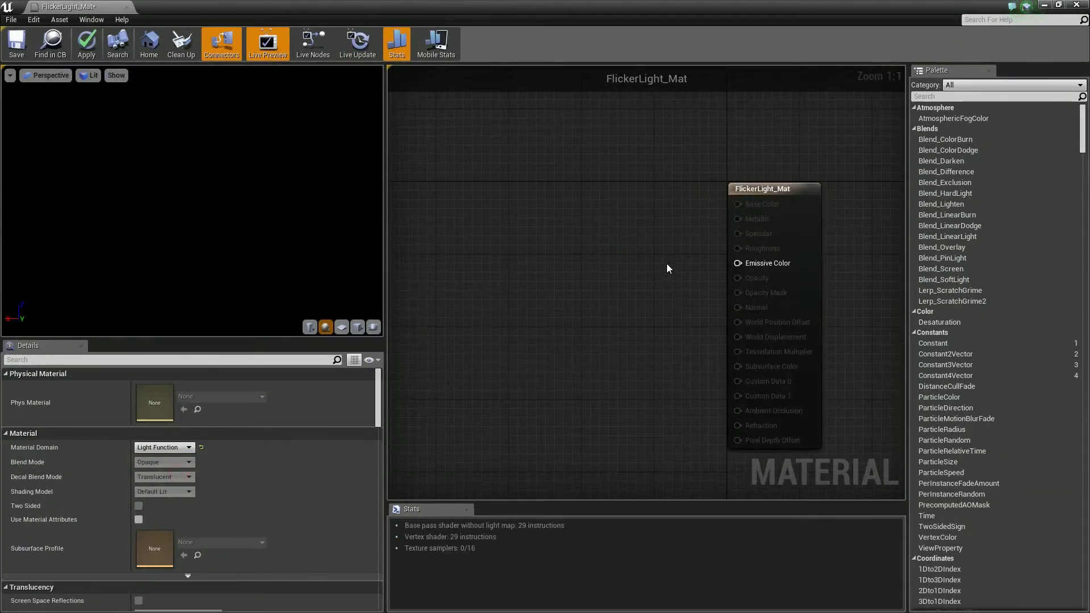
pyautogui.rightClick(530, 247)
pyautogui.write('time')
pyautogui.press('Return')
pyautogui.click(15, 401)
pyautogui.click(161, 400)
pyautogui.write('2')
pyautogui.press('Return')
# Add a Clamp node fed by Time and wire it into Emissive Color
pyautogui.moveTo(530, 248); pyautogui.dragTo(568, 284)
pyautogui.write('clamp')
pyautogui.press('Return')
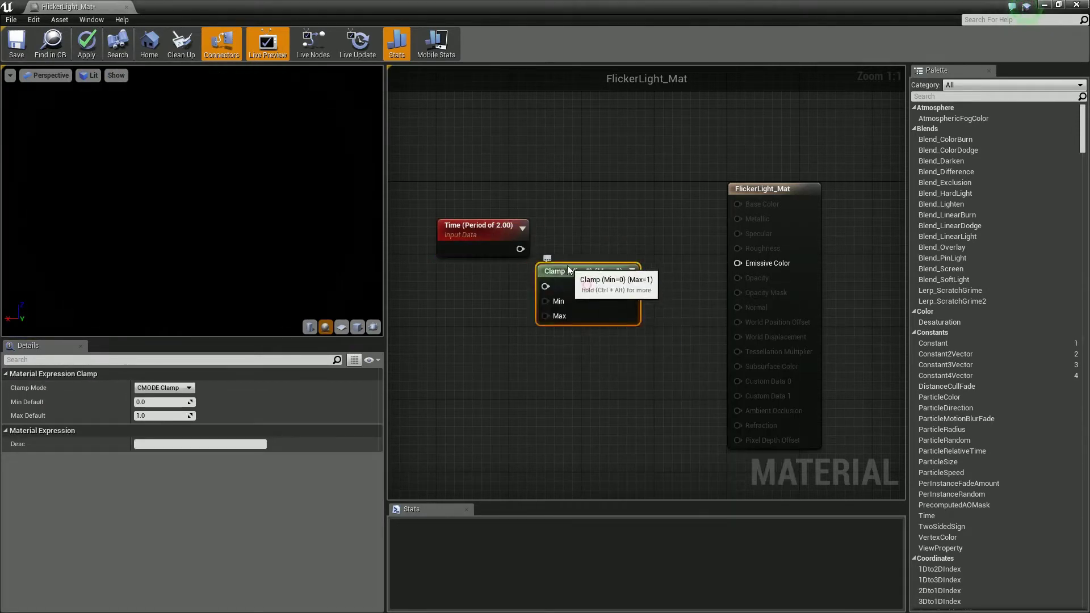
pyautogui.moveTo(648, 277); pyautogui.dragTo(738, 263)
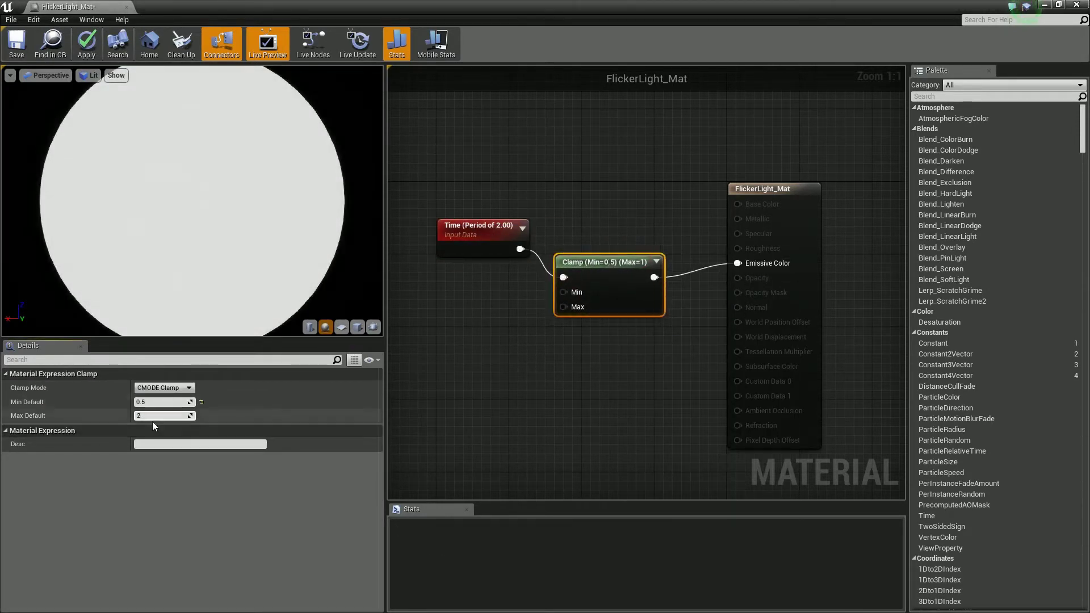
pyautogui.click(462, 339)
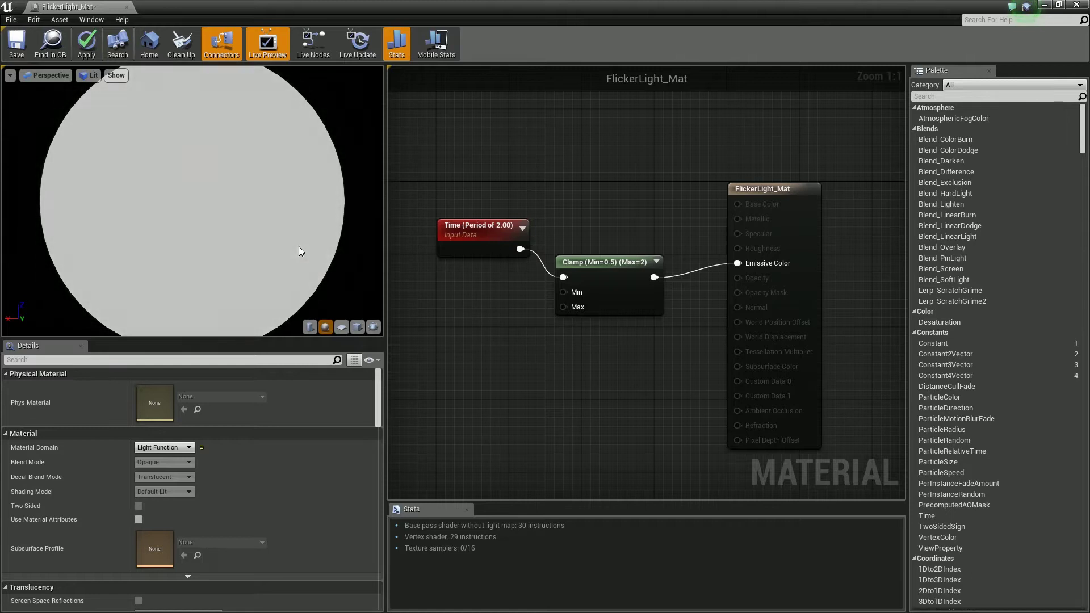
pyautogui.hotkey('ctrl', 'z')
pyautogui.hotkey('ctrl', 'z')
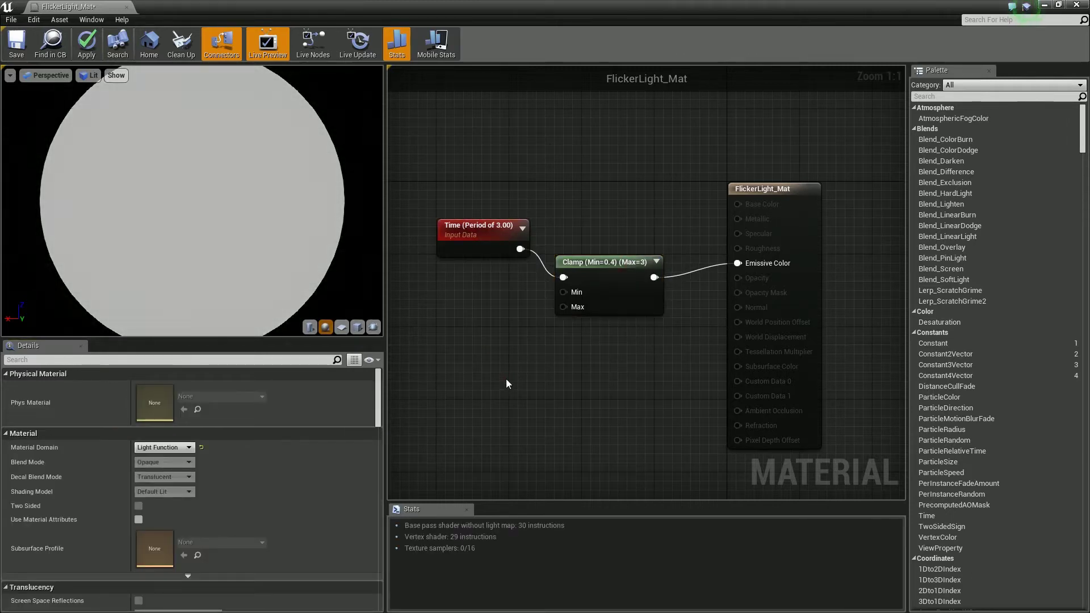
# Save FlickerLight_Mat with Clamp minimum 0.6 and assign it as Lamp_BP5's light function
pyautogui.rightClick(486, 357)
pyautogui.click(481, 339)
pyautogui.rightClick(481, 341)
pyautogui.click(540, 461)
pyautogui.press('Delete')
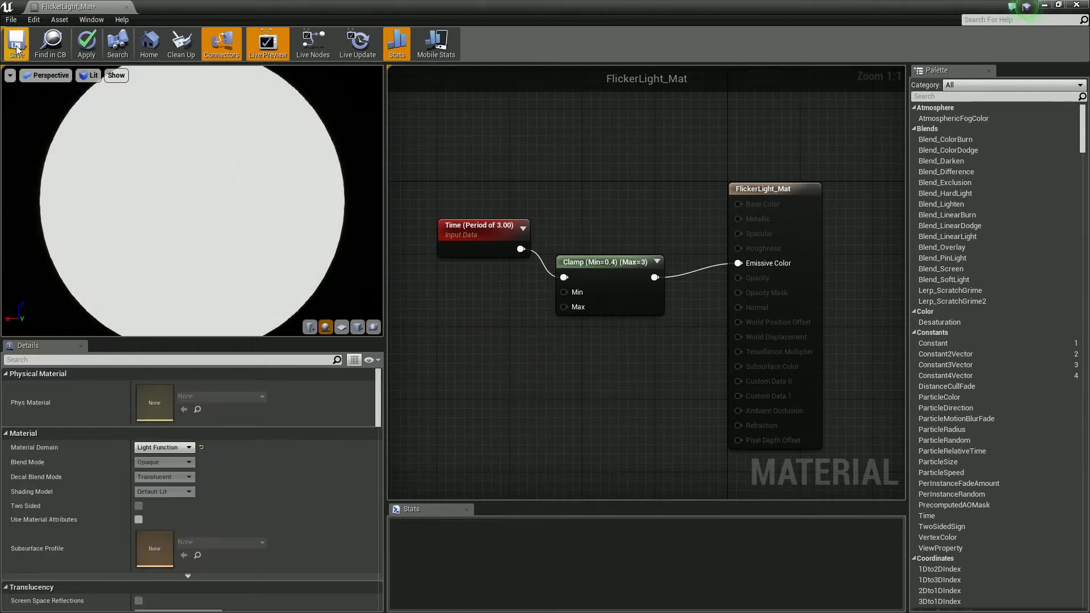
pyautogui.click(127, 7)
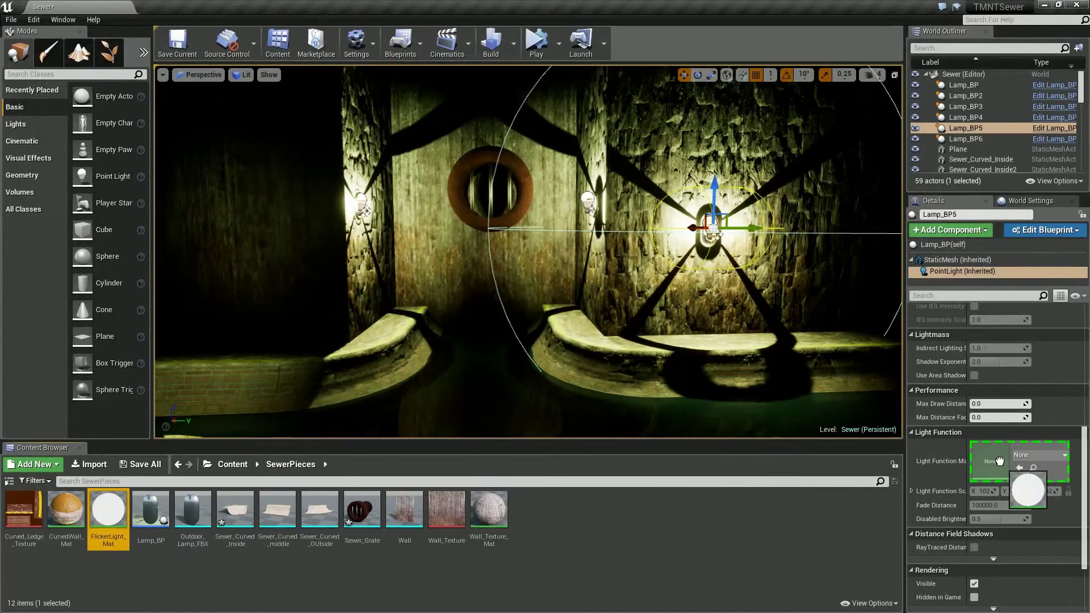
pyautogui.moveTo(1000, 461); pyautogui.dragTo(1000, 461)
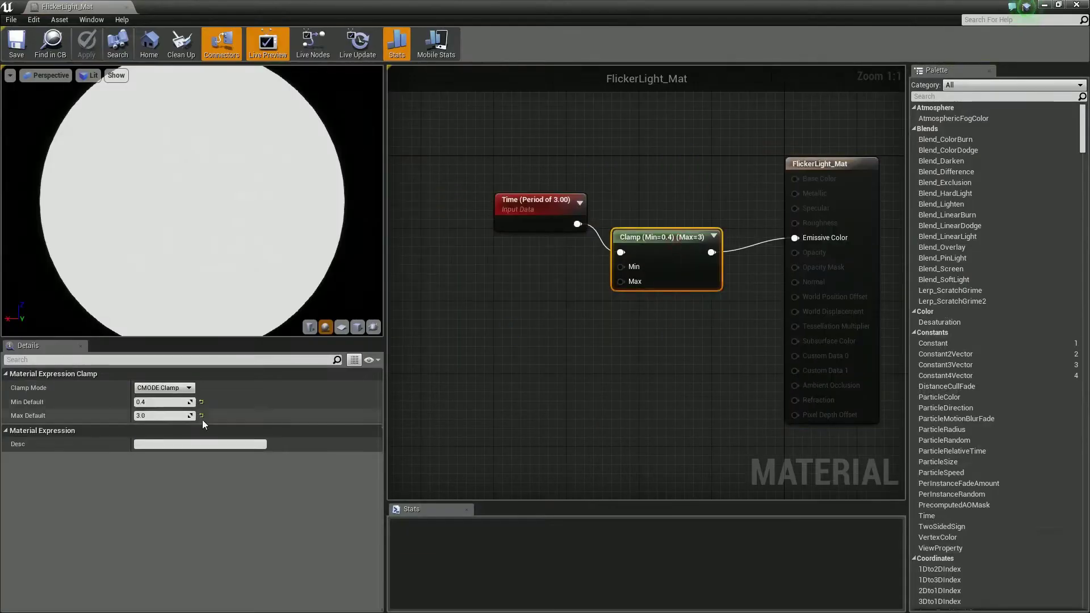
pyautogui.hotkey('ctrl', 's')
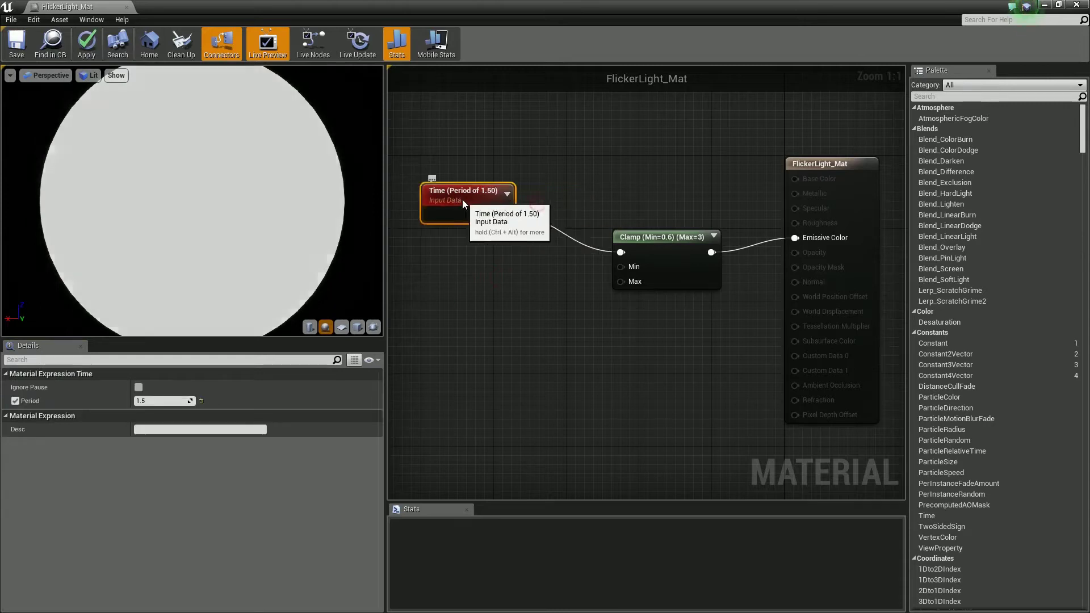
# Insert a Multiply by 2 after Time, set the Clamp maximum to 2, and save
pyautogui.moveTo(625, 236); pyautogui.dragTo(616, 237)
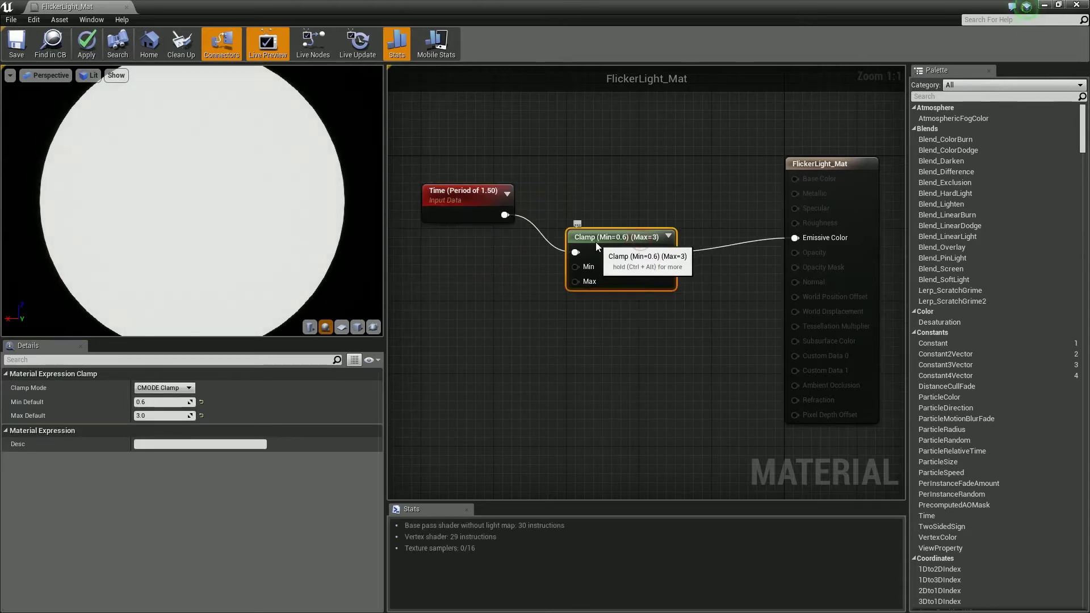
pyautogui.press('m')
pyautogui.click(544, 291)
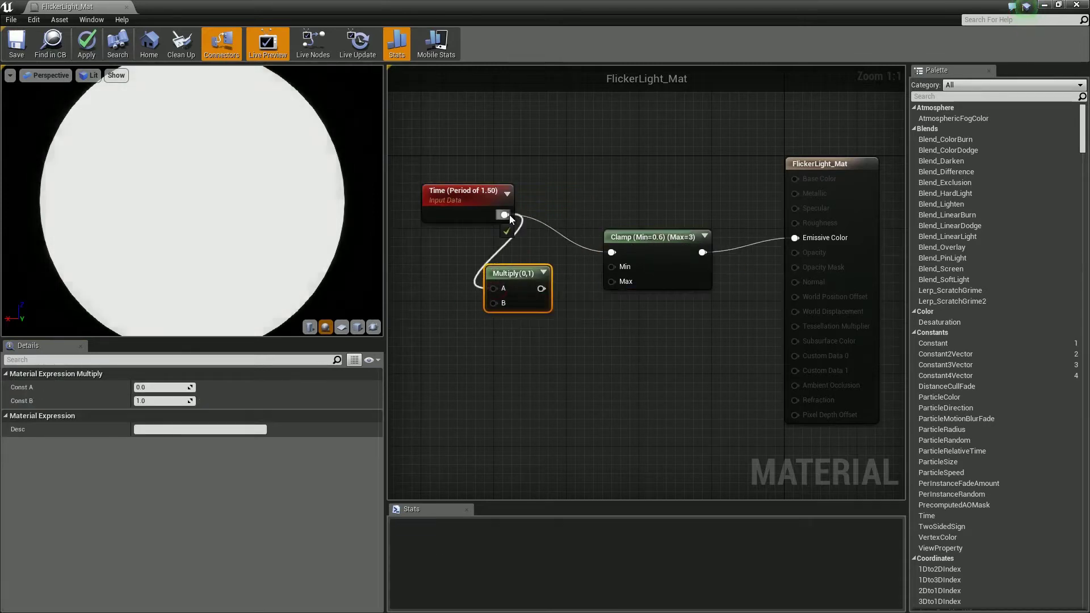
pyautogui.write('2')
pyautogui.click(442, 353)
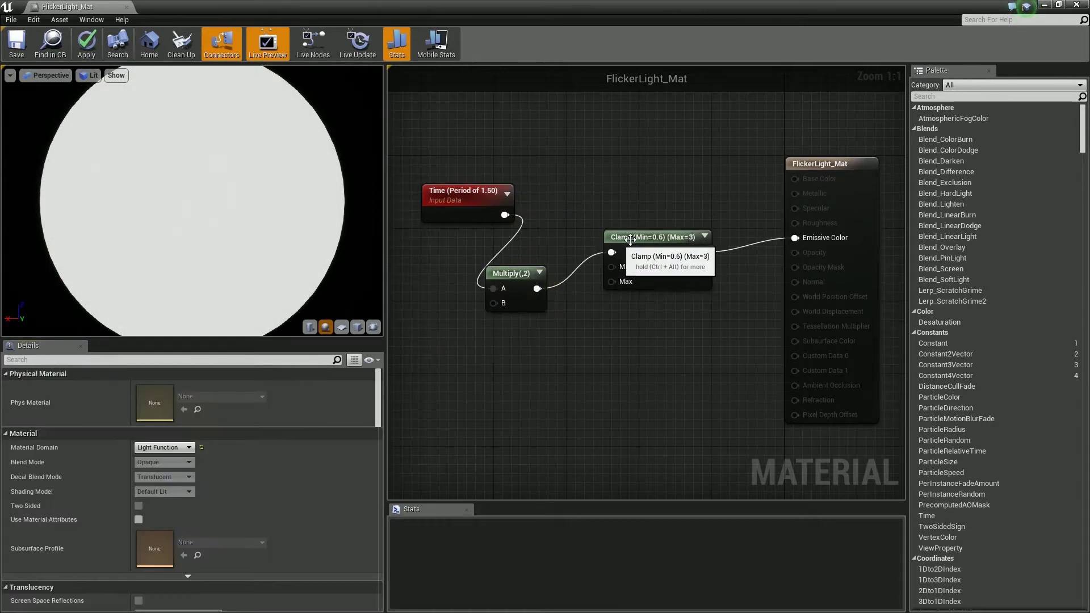
pyautogui.click(625, 237)
pyautogui.write('2')
pyautogui.click(466, 196)
pyautogui.click(442, 344)
pyautogui.hotkey('ctrl', 's')
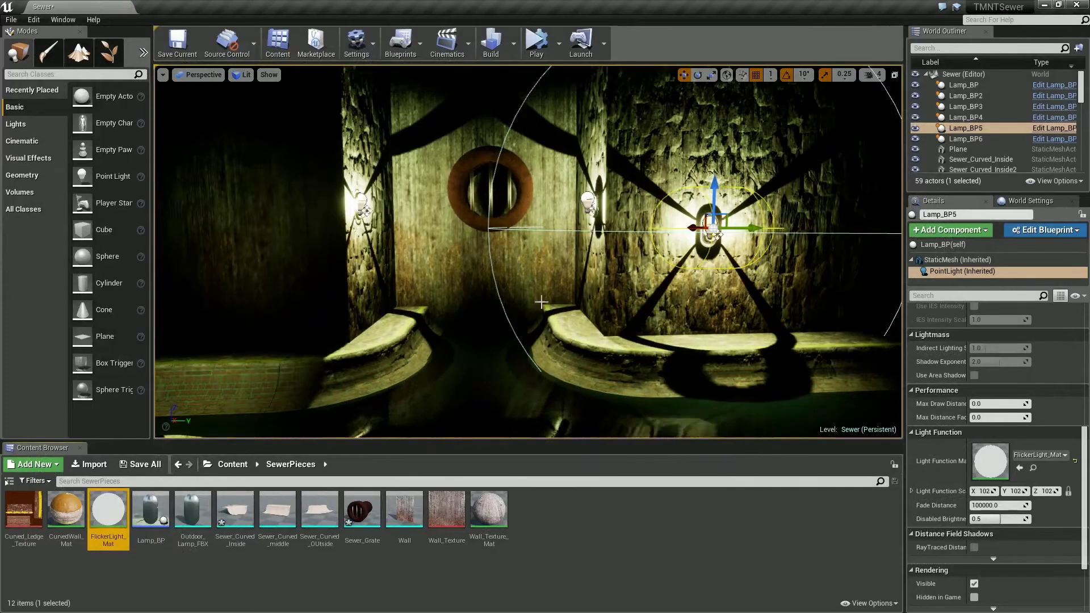
pyautogui.click(591, 202)
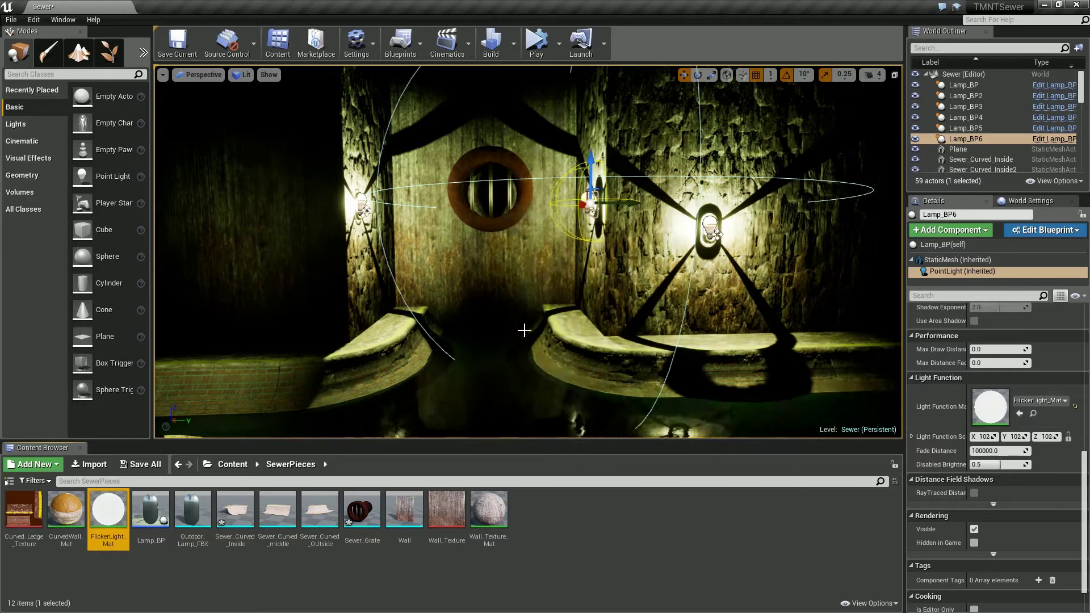
# Add an Exponential Height Fog actor to the sewer corridor
pyautogui.scroll(-5, 669, 278)
pyautogui.click(67, 77)
pyautogui.write('fig')
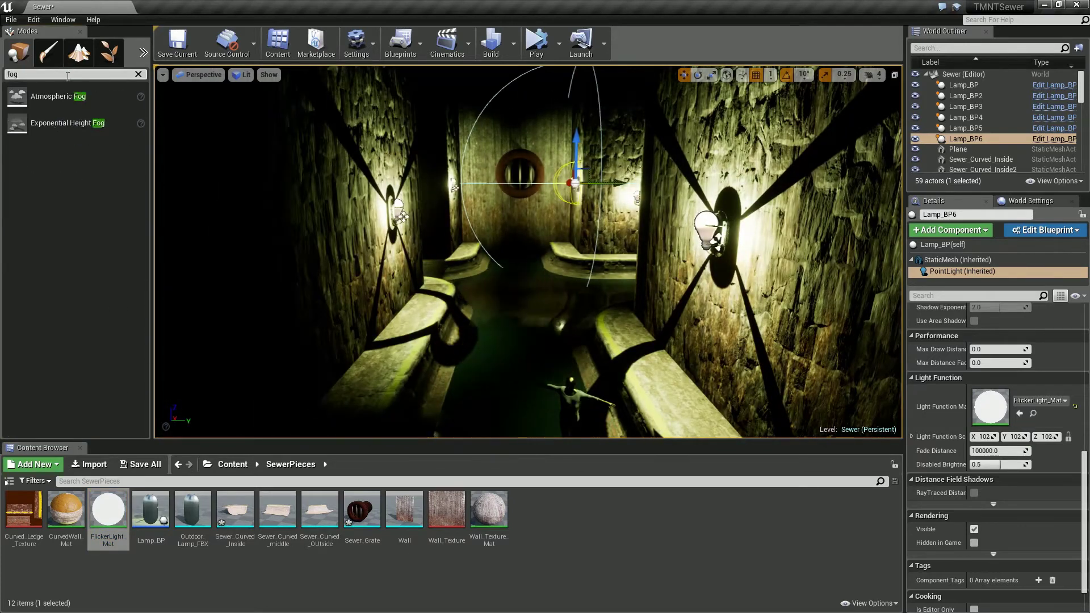
pyautogui.moveTo(67, 123); pyautogui.dragTo(500, 335)
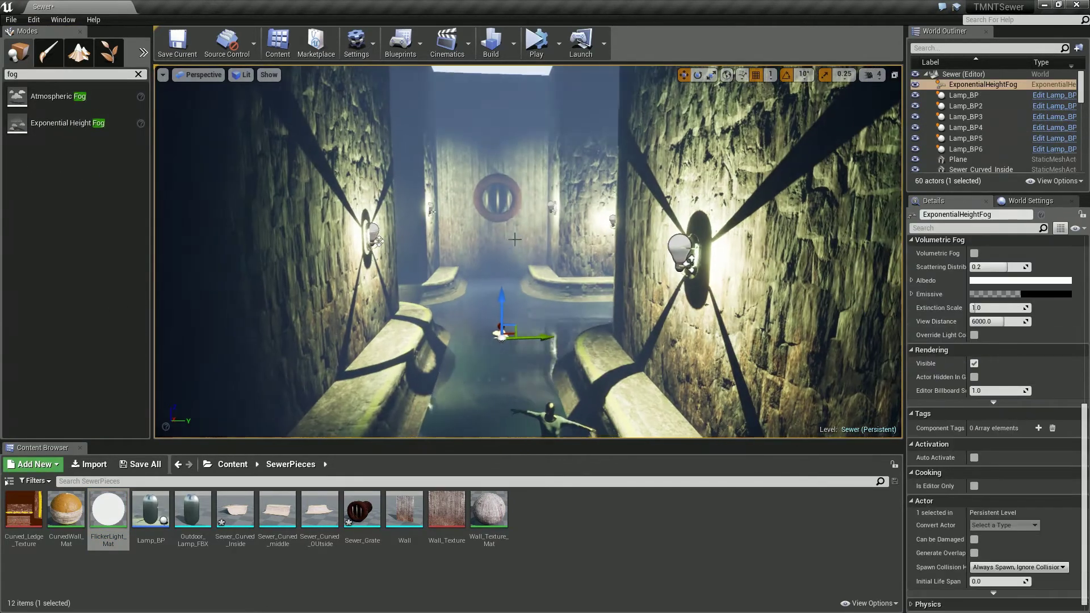
pyautogui.scroll(5, 946, 408)
pyautogui.moveTo(509, 272); pyautogui.dragTo(529, 250, button='right')
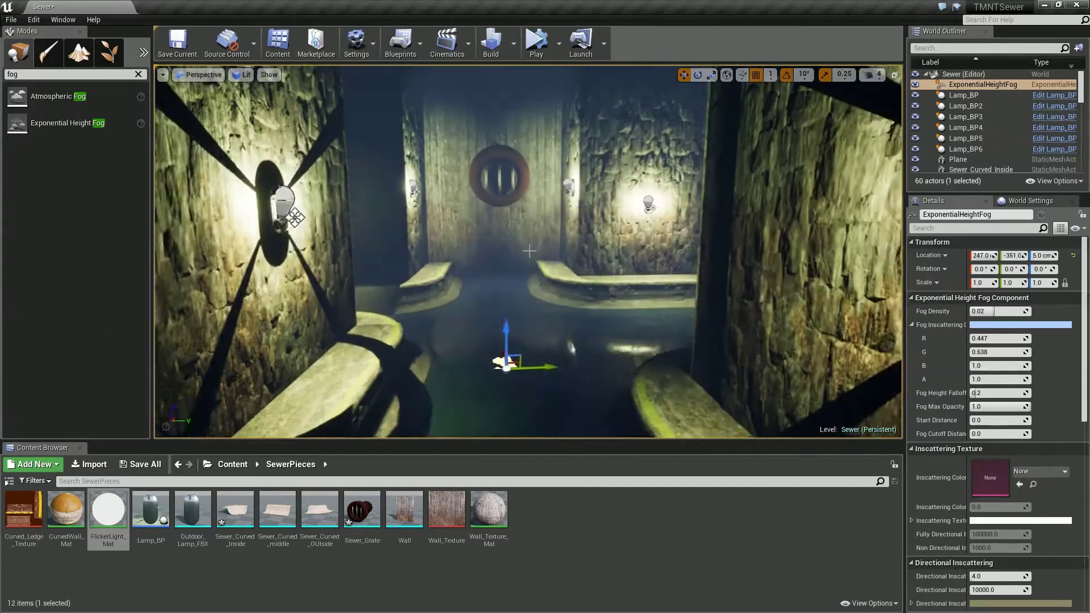
# Raise fog density, tint it purple, enable volumetric fog, and raise the extinction scale
pyautogui.moveTo(994, 311); pyautogui.dragTo(1017, 311)
pyautogui.click(1021, 325)
pyautogui.moveTo(786, 377); pyautogui.dragTo(790, 369)
pyautogui.click(909, 583)
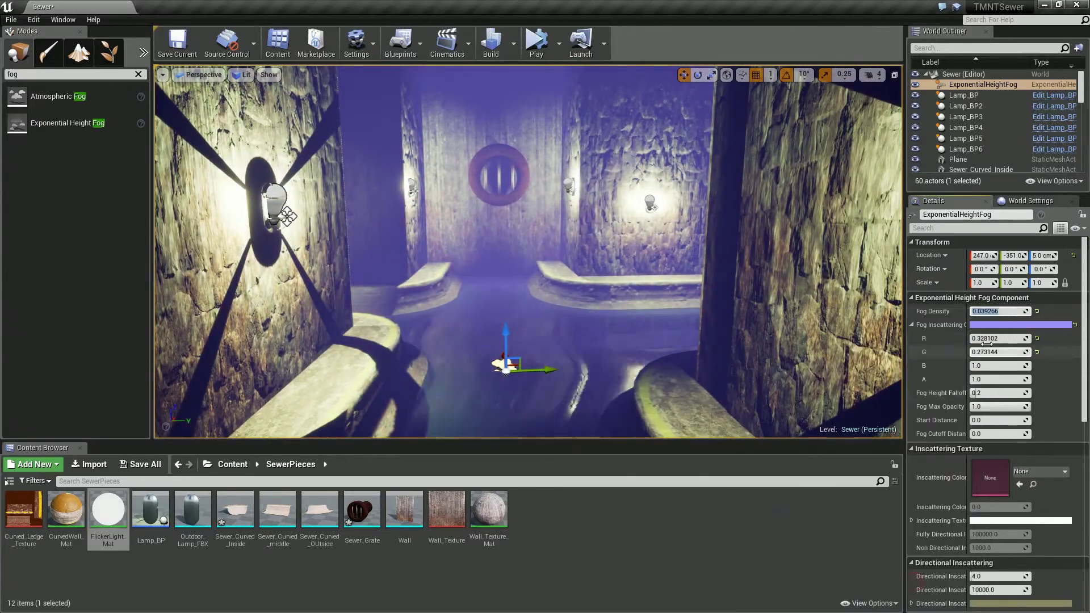
pyautogui.moveTo(991, 393); pyautogui.dragTo(966, 393)
pyautogui.scroll(-5, 991, 393)
pyautogui.click(975, 488)
pyautogui.moveTo(653, 318); pyautogui.dragTo(686, 323, button='right')
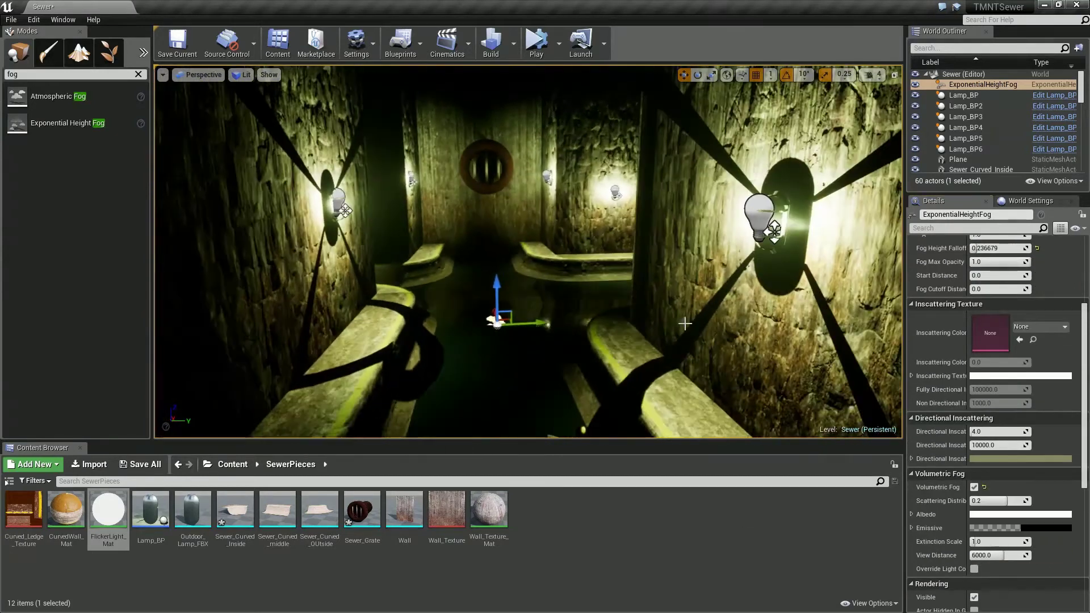
pyautogui.press('Escape')
pyautogui.moveTo(988, 542); pyautogui.dragTo(1003, 542)
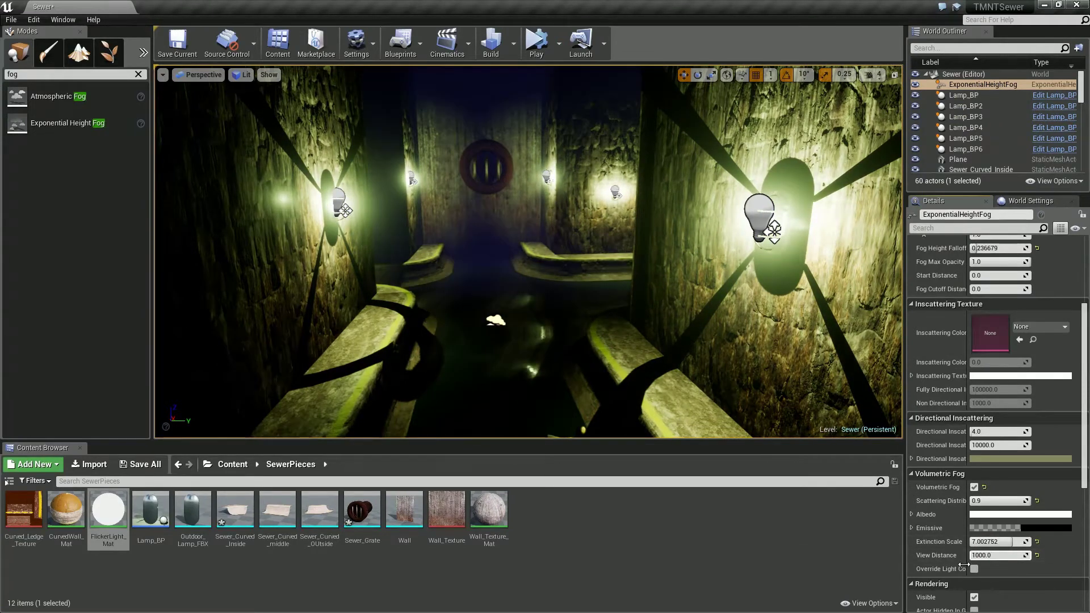
pyautogui.scroll(-3, 550, 311)
pyautogui.scroll(4, 959, 419)
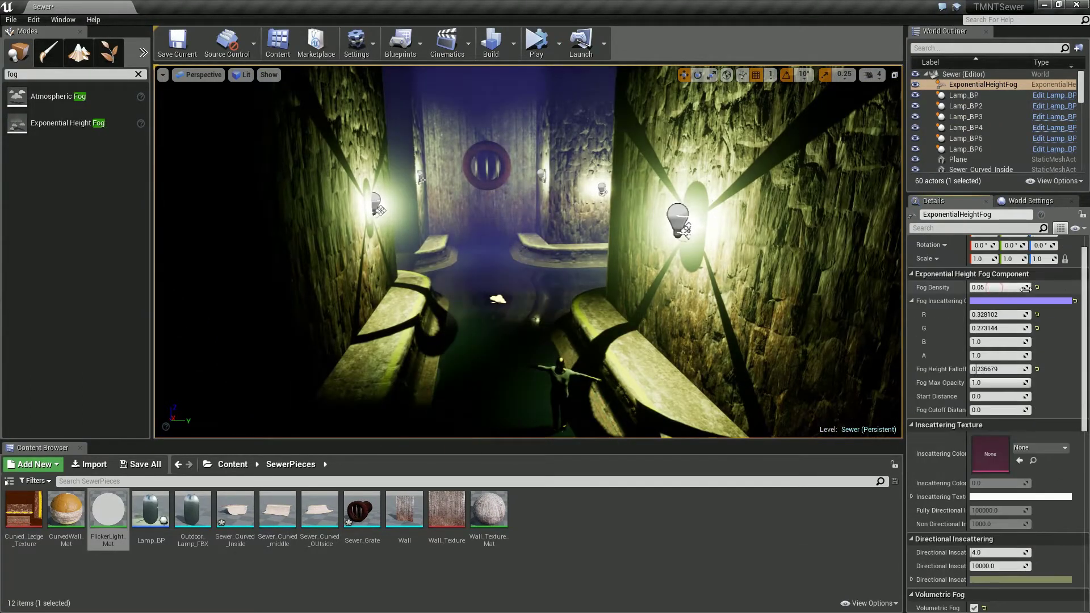
# Change the fog inscattering colour to blue
pyautogui.click(1020, 301)
pyautogui.click(791, 379)
pyautogui.moveTo(805, 379); pyautogui.dragTo(814, 389)
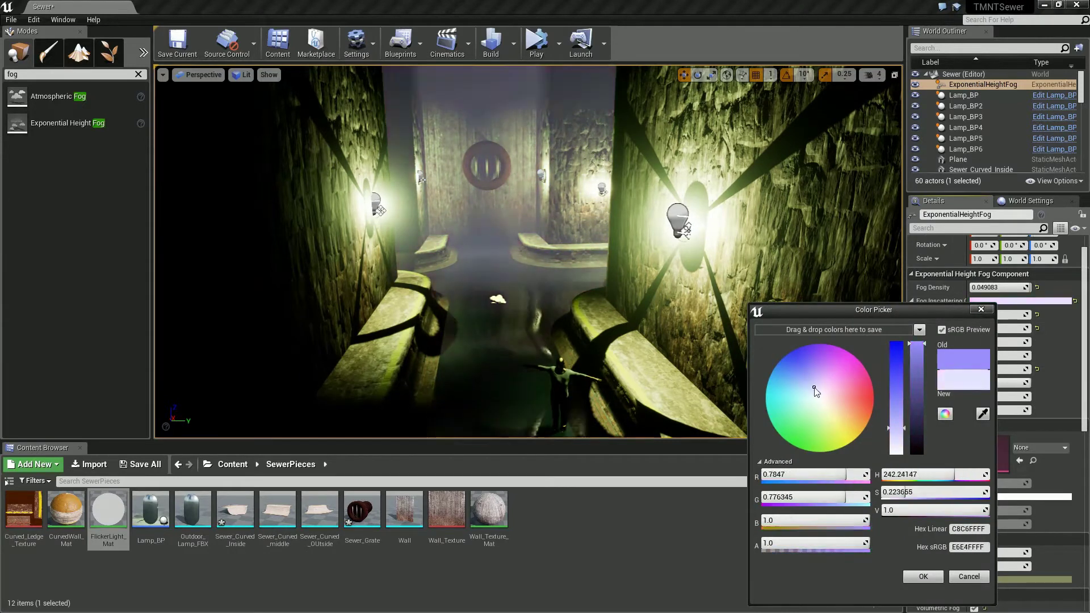
pyautogui.moveTo(815, 392); pyautogui.dragTo(788, 367)
pyautogui.click(923, 577)
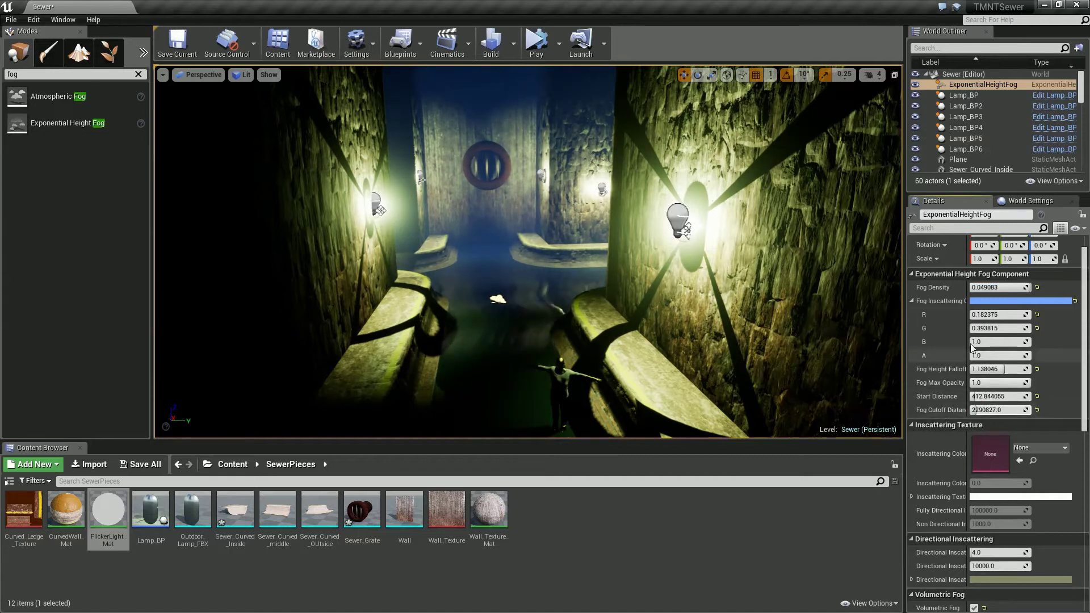
# Set scattering distribution to about 0.27 and view distance to about 1083, then play-test
pyautogui.scroll(-5, 971, 347)
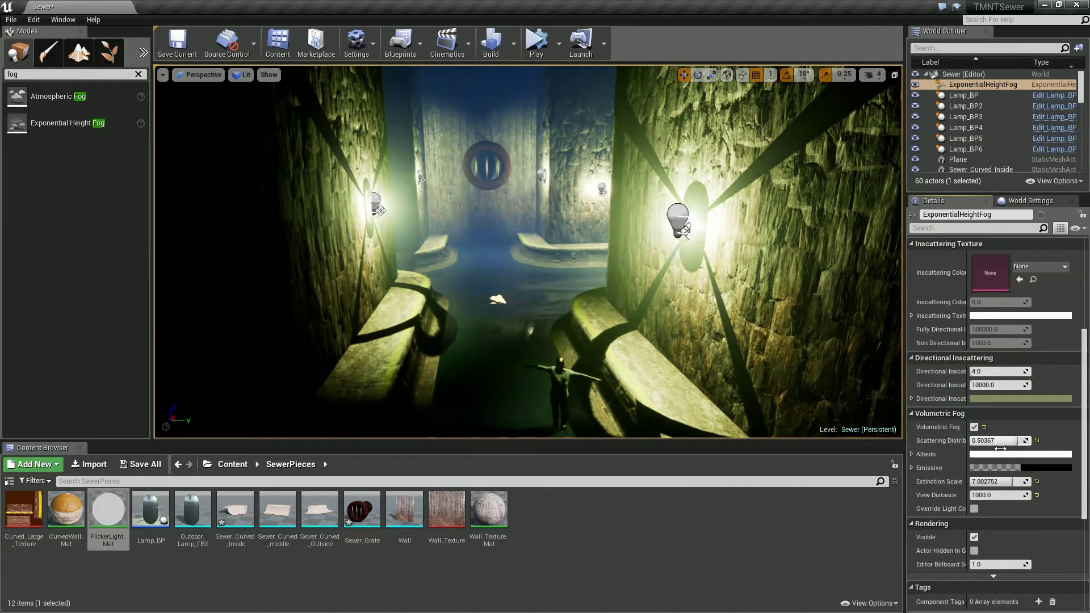
pyautogui.moveTo(1000, 442); pyautogui.dragTo(978, 442)
pyautogui.moveTo(999, 496); pyautogui.dragTo(1023, 495)
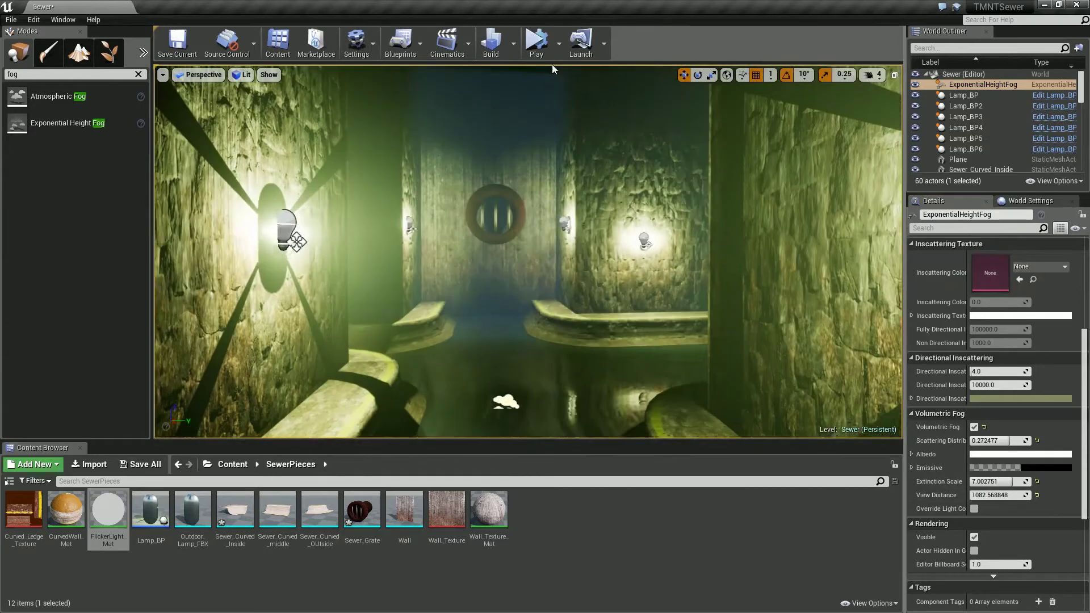
pyautogui.click(537, 43)
pyautogui.click(566, 42)
# Inspect the fog actor and lit corridor, then open FlickerLight_Mat
pyautogui.moveTo(571, 232); pyautogui.dragTo(571, 239, button='right')
pyautogui.click(502, 322)
pyautogui.moveTo(494, 257); pyautogui.dragTo(504, 214, button='right')
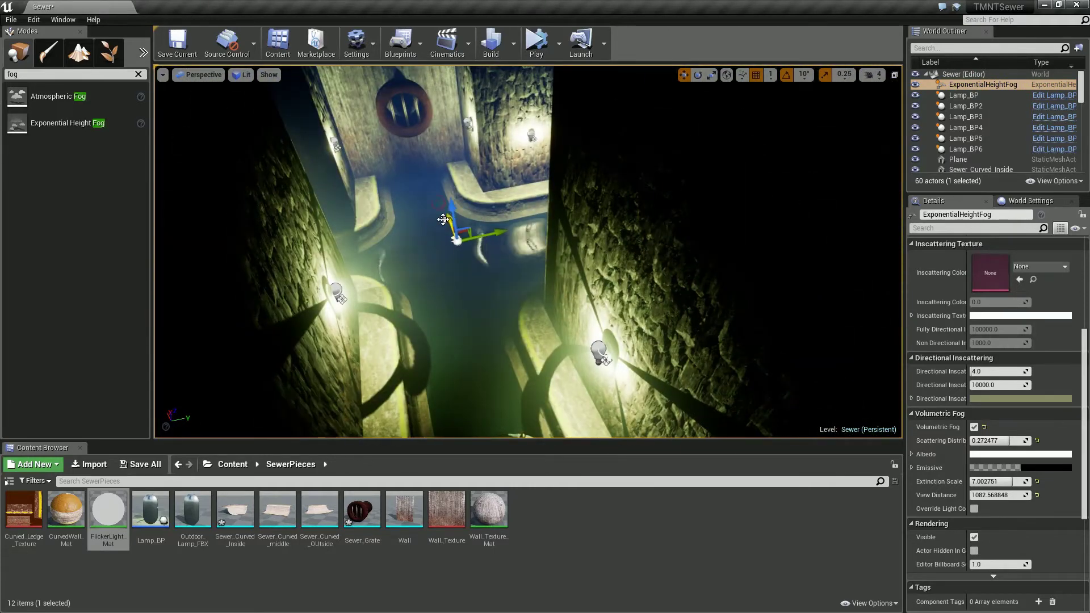
pyautogui.moveTo(446, 226); pyautogui.dragTo(542, 150, button='right')
pyautogui.doubleClick(106, 521)
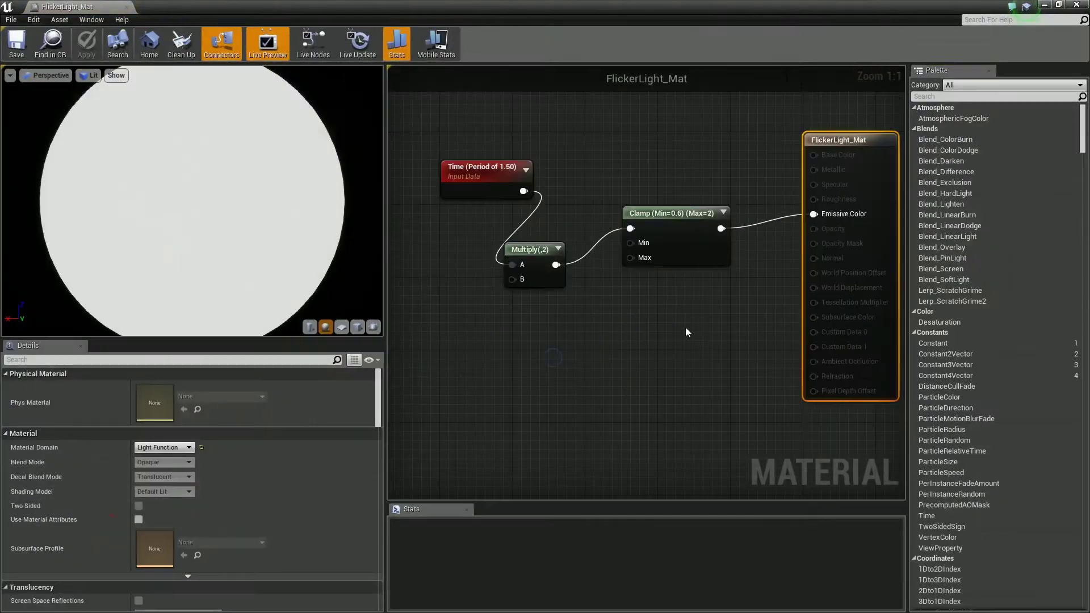
# Delete the old Multiply, wire Time into Clamp, and add a new Multiply after Clamp
pyautogui.click(547, 248)
pyautogui.press('Delete')
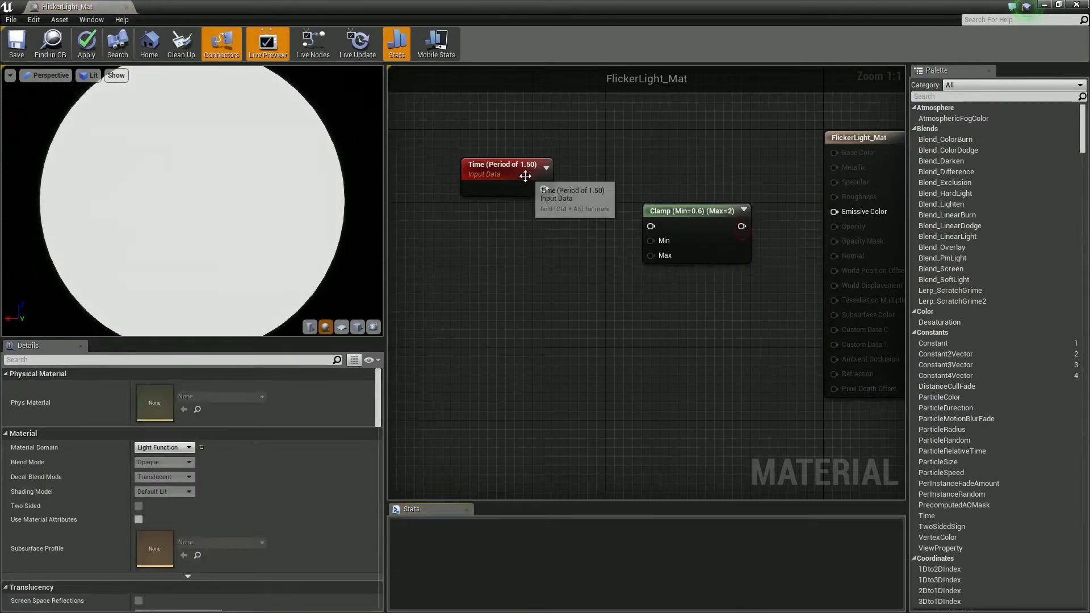
pyautogui.moveTo(530, 178); pyautogui.dragTo(485, 177)
pyautogui.moveTo(693, 210); pyautogui.dragTo(583, 193)
pyautogui.moveTo(498, 188); pyautogui.dragTo(542, 207)
pyautogui.click(709, 221)
pyautogui.moveTo(632, 208)
pyautogui.mouseDown()
pyautogui.moveTo(688, 216)
pyautogui.moveTo(568, 206)
pyautogui.mouseUp()
# Add a Sine node and wire it into Emissive Color
pyautogui.rightClick(642, 243)
pyautogui.write('sine')
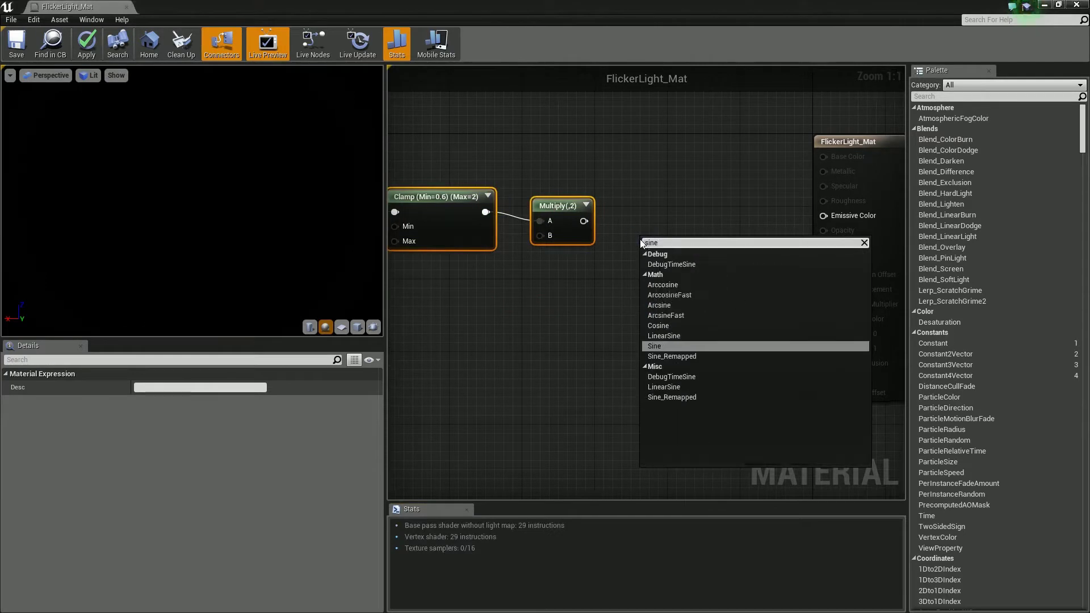
pyautogui.press('Return')
pyautogui.moveTo(815, 227); pyautogui.dragTo(823, 215)
pyautogui.moveTo(397, 227); pyautogui.dragTo(538, 227, button='right')
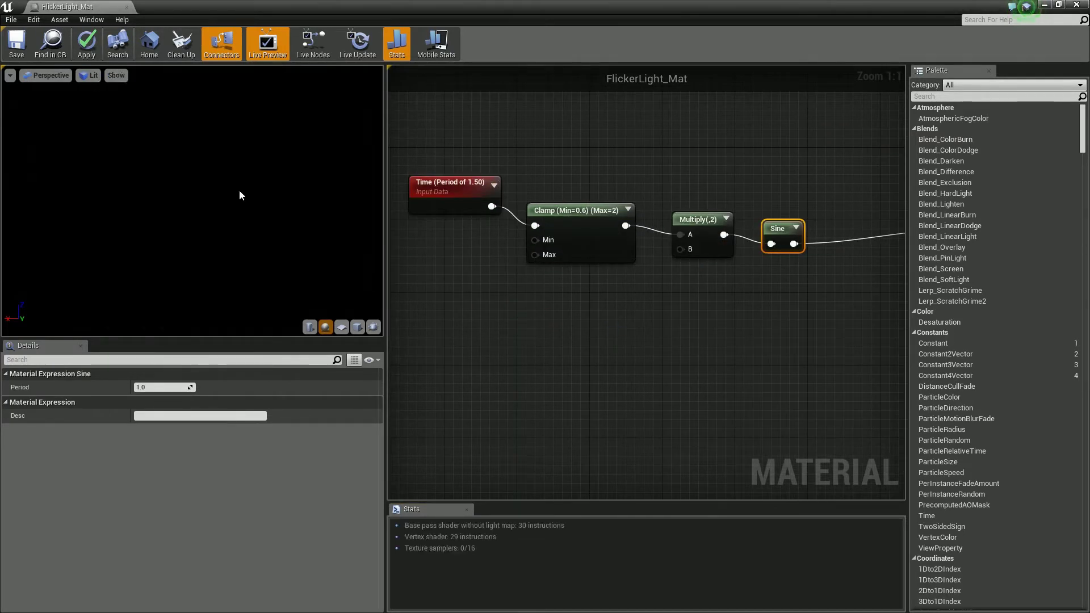
# Clear the Time node's period override and delete the Clamp node
pyautogui.click(702, 226)
pyautogui.click(449, 190)
pyautogui.click(14, 402)
pyautogui.click(570, 227)
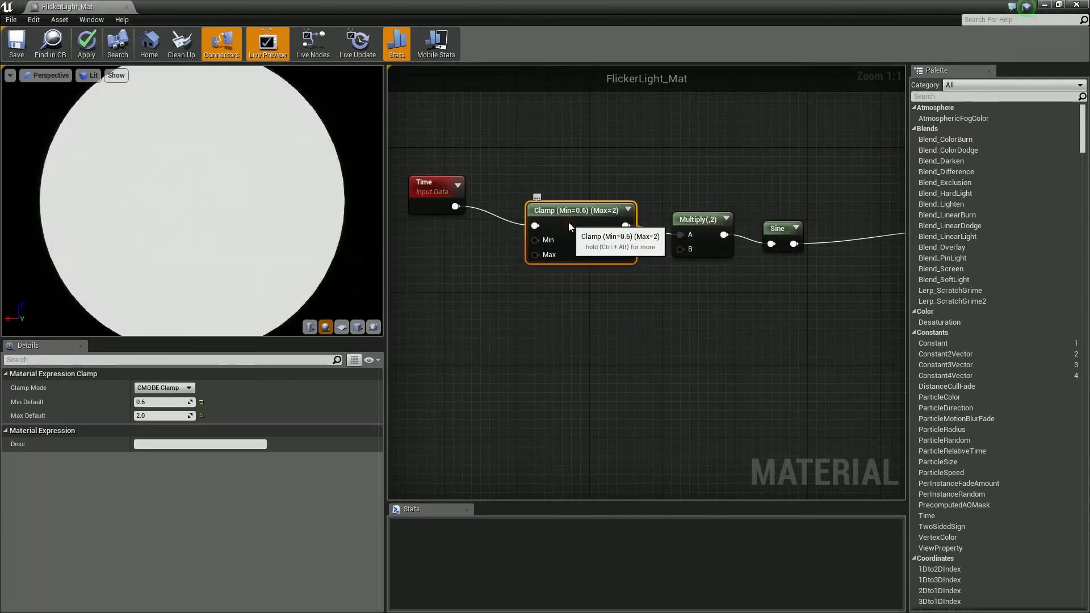
pyautogui.press('Delete')
pyautogui.moveTo(802, 309)
pyautogui.mouseDown()
pyautogui.moveTo(682, 227)
pyautogui.moveTo(571, 211)
pyautogui.mouseUp()
# Add a Frac node after the Sine node
pyautogui.rightClick(736, 243)
pyautogui.write('frac')
pyautogui.press('Return')
pyautogui.moveTo(667, 234); pyautogui.dragTo(694, 243, button='right')
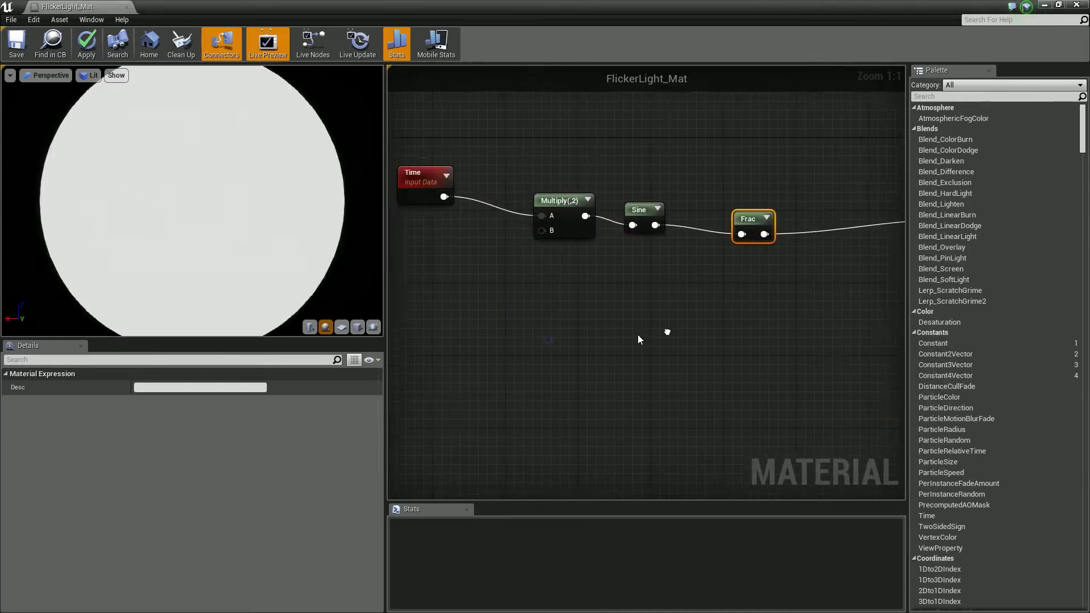
# Set the Multiply constant to 0.2, then save and close the material
pyautogui.click(596, 219)
pyautogui.write('0.4')
pyautogui.click(603, 311)
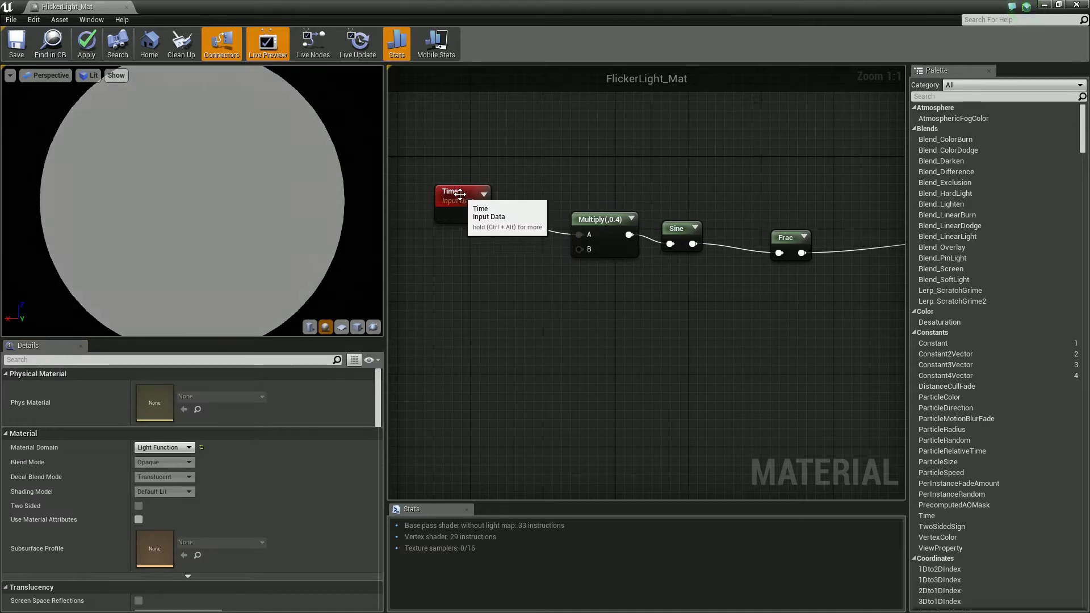
pyautogui.moveTo(463, 198); pyautogui.dragTo(427, 188)
pyautogui.click(597, 220)
pyautogui.moveTo(601, 216); pyautogui.dragTo(573, 225)
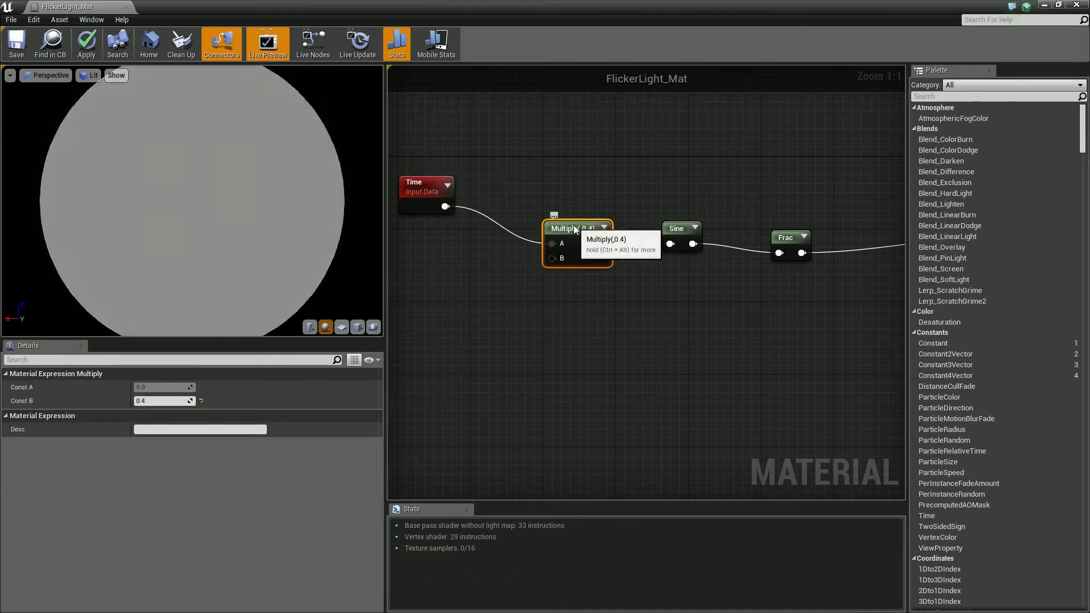
pyautogui.click(154, 401)
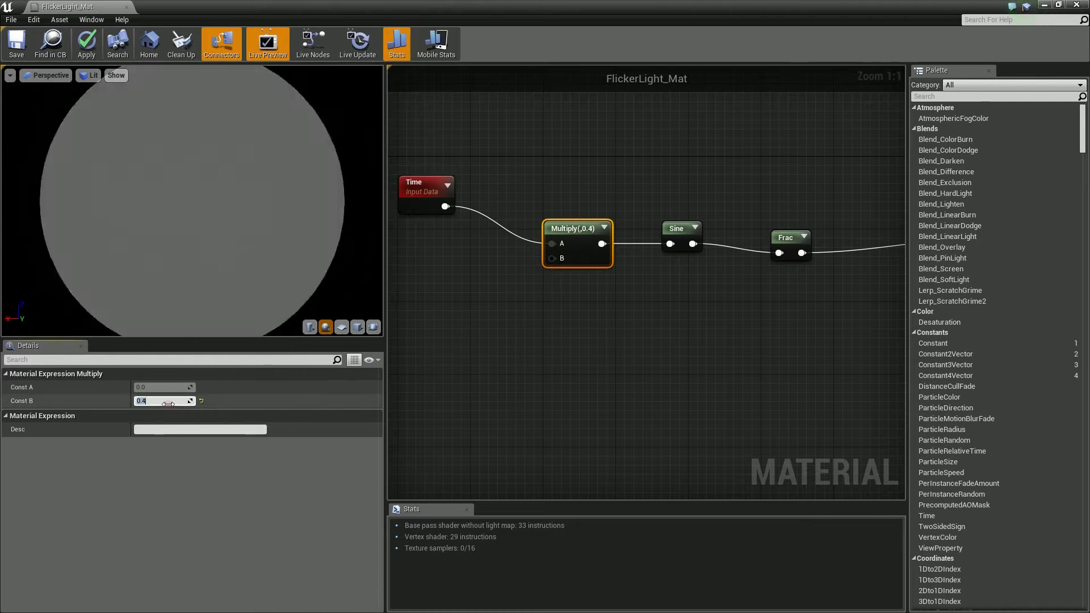
pyautogui.write('0.2')
pyautogui.click(529, 329)
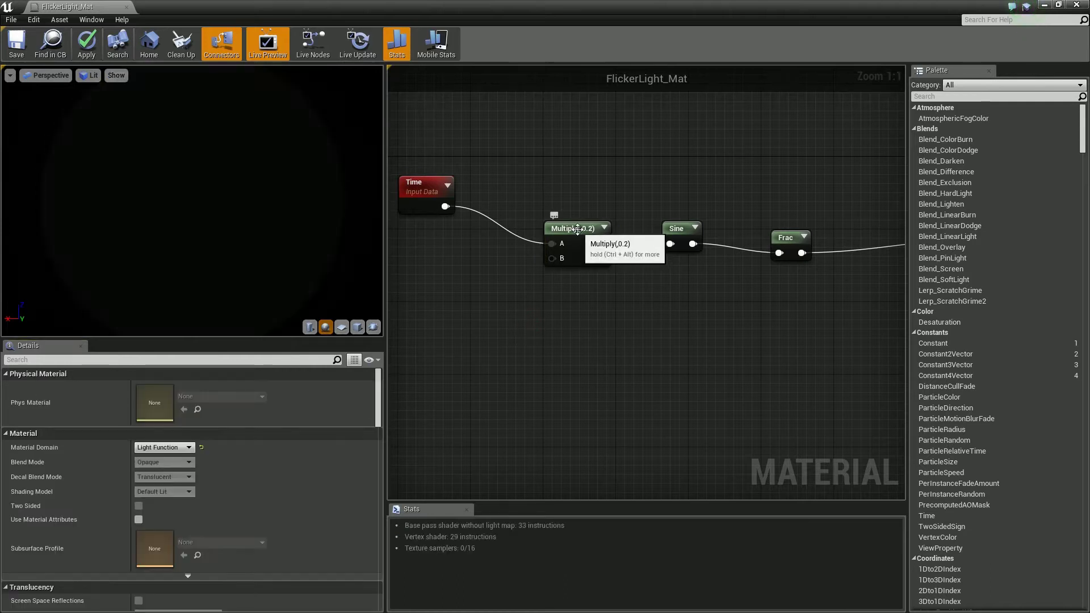
pyautogui.click(1076, 4)
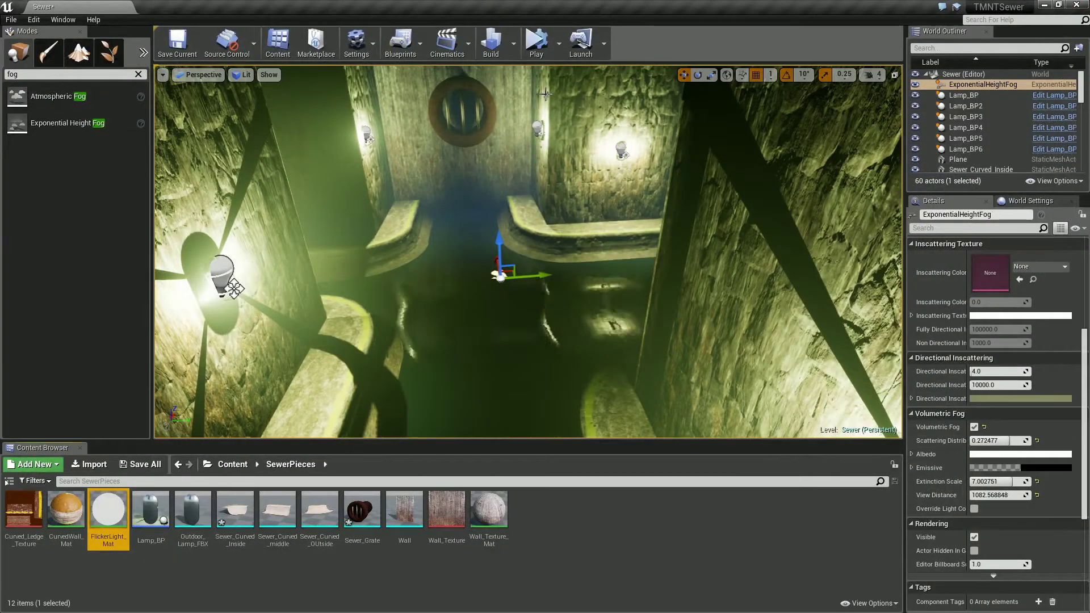
# Select Lamp_BP2 and open the flicker light material
pyautogui.click(537, 126)
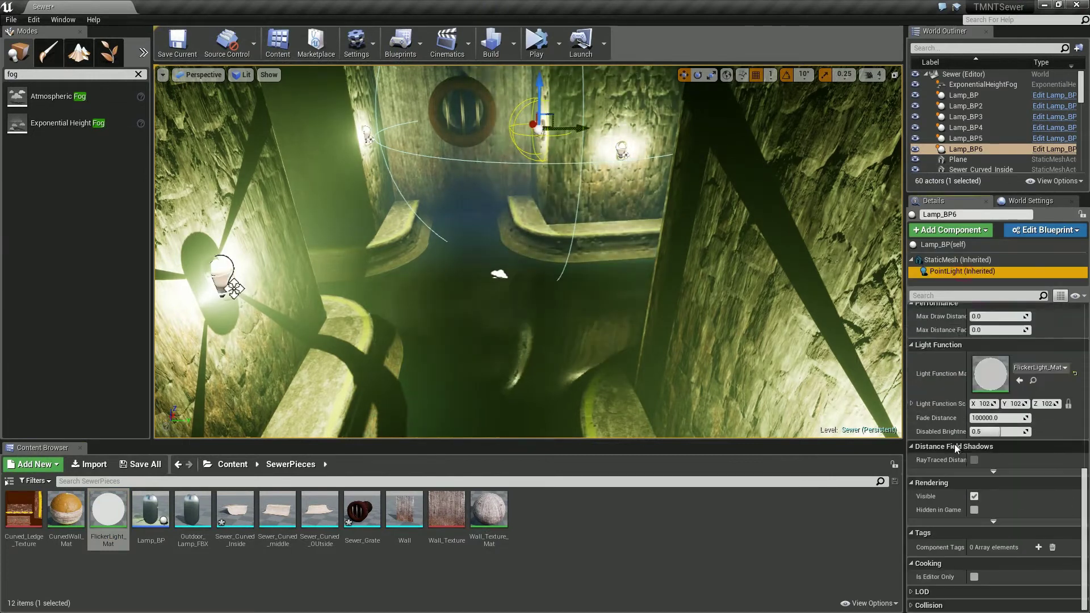
pyautogui.moveTo(585, 286); pyautogui.dragTo(585, 227, button='right')
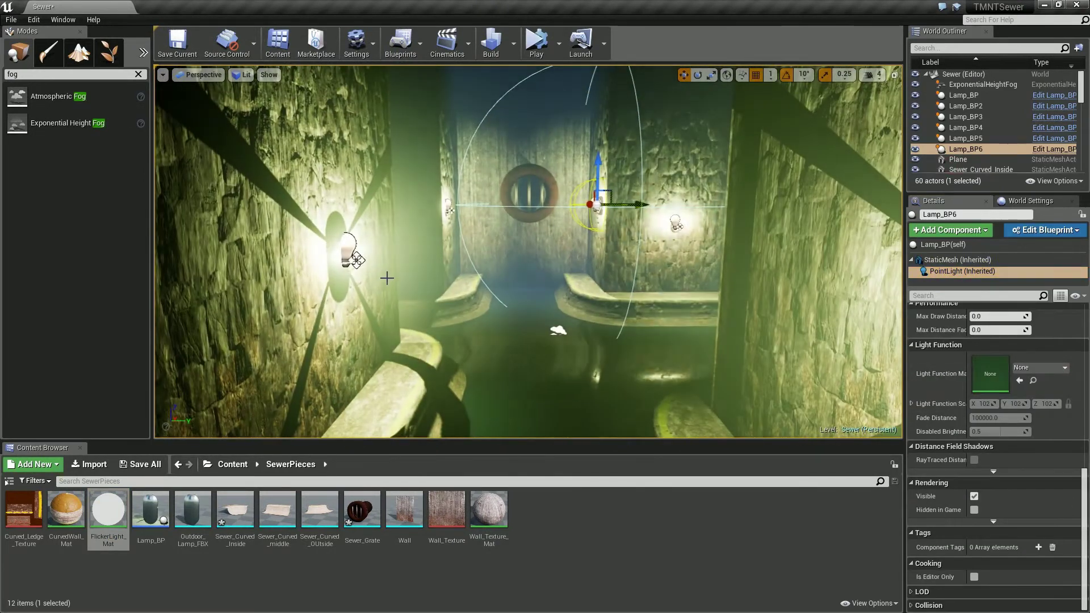
pyautogui.click(348, 251)
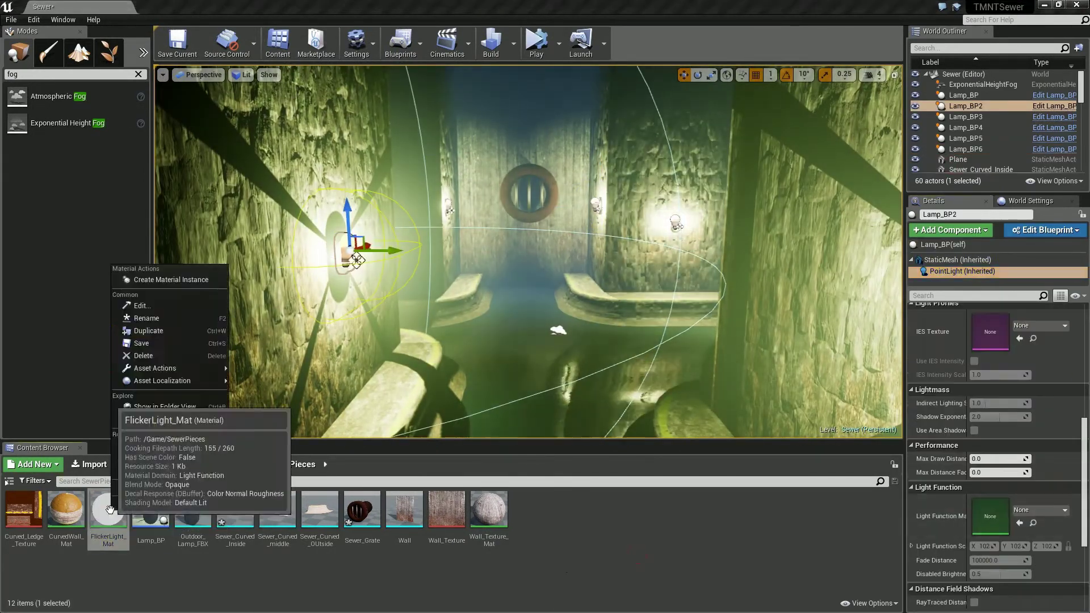
pyautogui.doubleClick(108, 510)
# Set the duplicate's Multiply constant to 0.3, then save and close it
pyautogui.scroll(1, 665, 295)
pyautogui.moveTo(604, 272); pyautogui.dragTo(577, 254)
pyautogui.write('.3')
pyautogui.press('Return')
pyautogui.hotkey('ctrl', 's')
pyautogui.click(1076, 5)
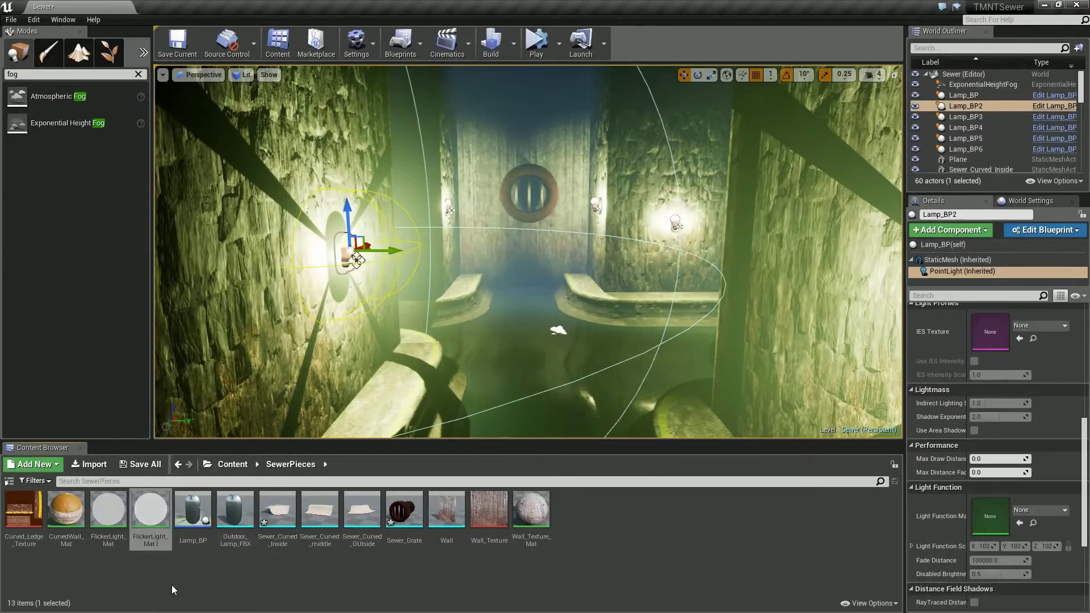
# Assign FlickerLight_Mat1 as Lamp_BP2's light function and open it
pyautogui.moveTo(151, 509); pyautogui.dragTo(991, 517)
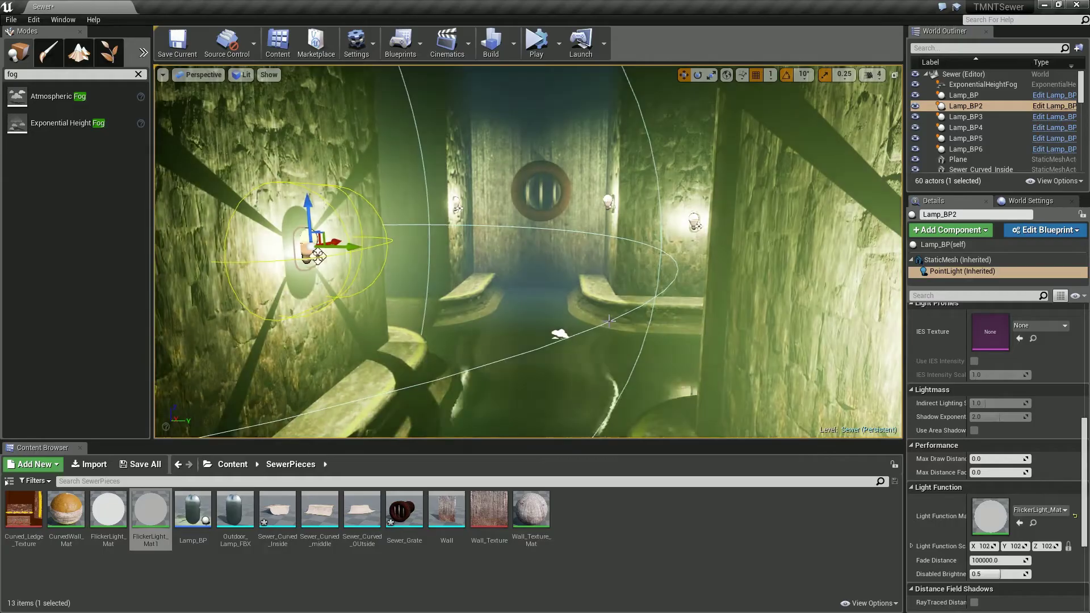
pyautogui.click(149, 517)
pyautogui.doubleClick(149, 517)
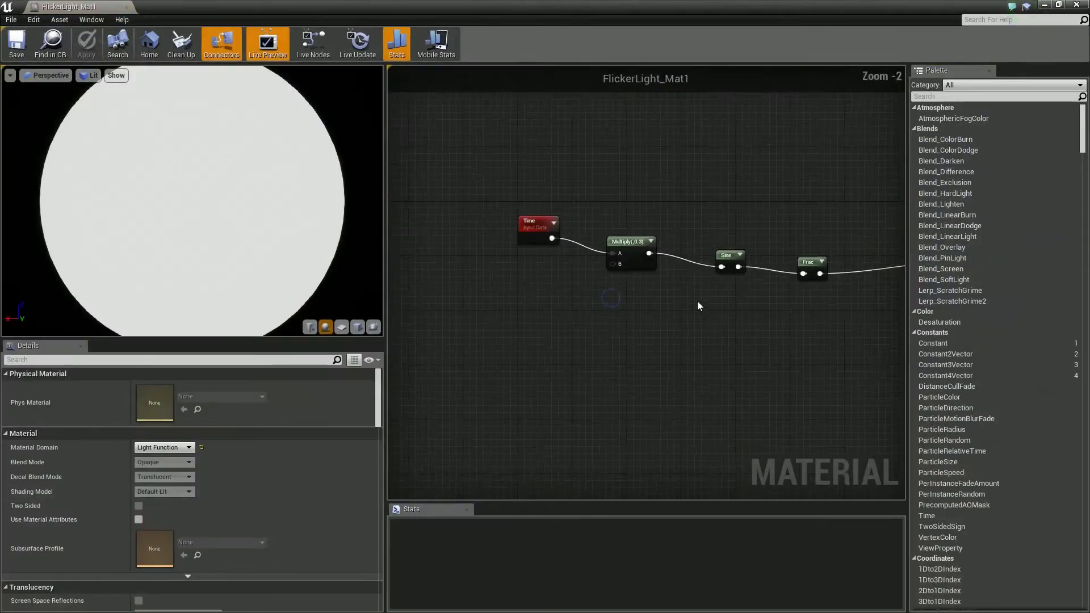
# Add a Clamp node to FlickerLight_Mat1 and wire Time into it
pyautogui.click(682, 349)
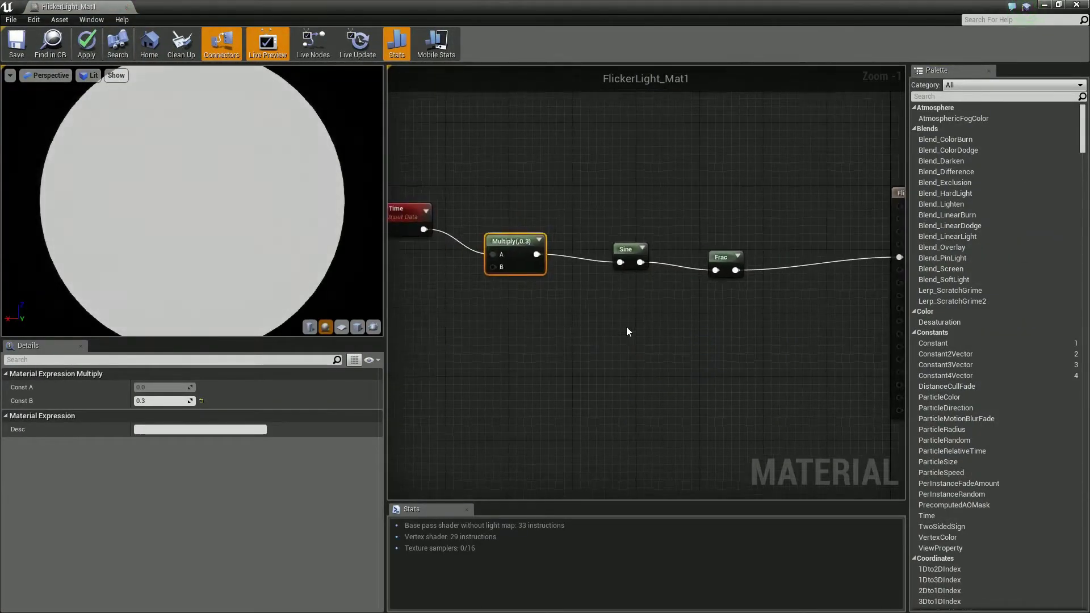
pyautogui.rightClick(608, 284)
pyautogui.write('clamp')
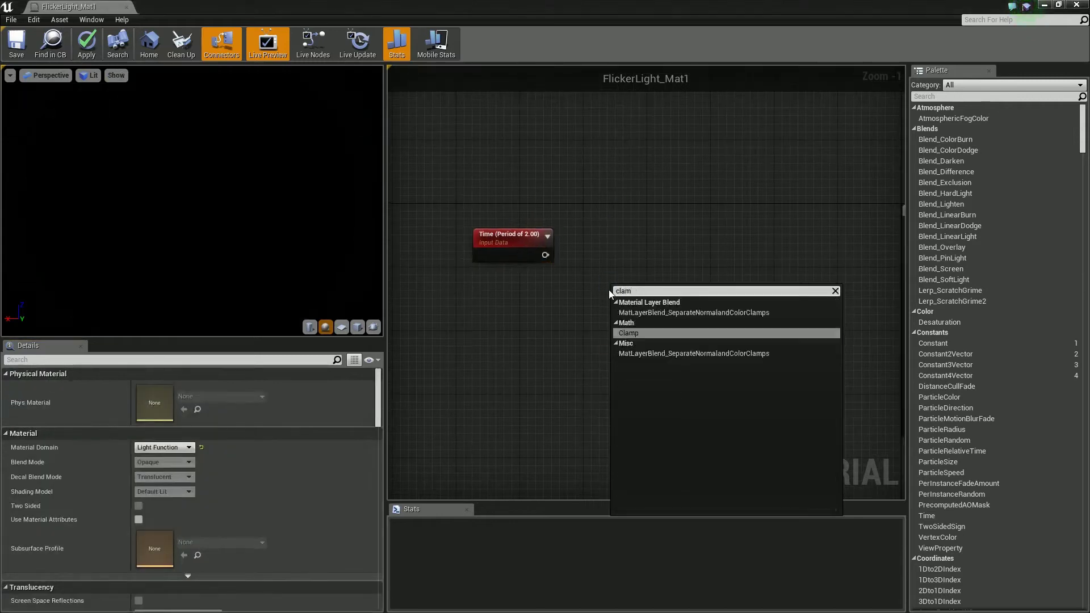
pyautogui.press('Return')
pyautogui.moveTo(617, 303); pyautogui.dragTo(575, 280)
pyautogui.write('0.5')
# Set the Clamp to Min 0.5 and Max 2, then save and close the material
pyautogui.click(178, 455)
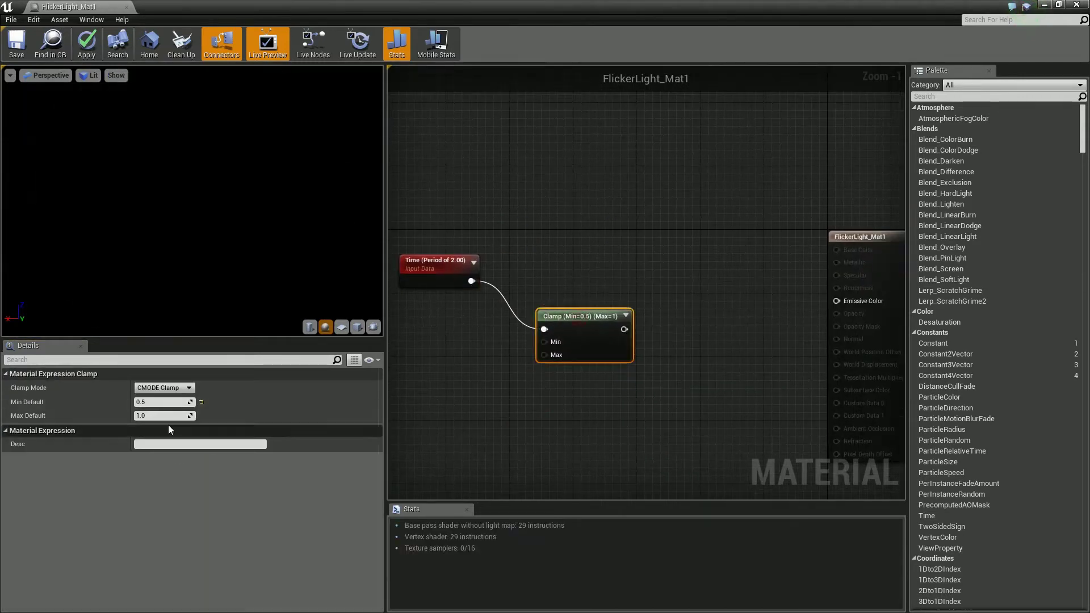
pyautogui.write('2')
pyautogui.press('Return')
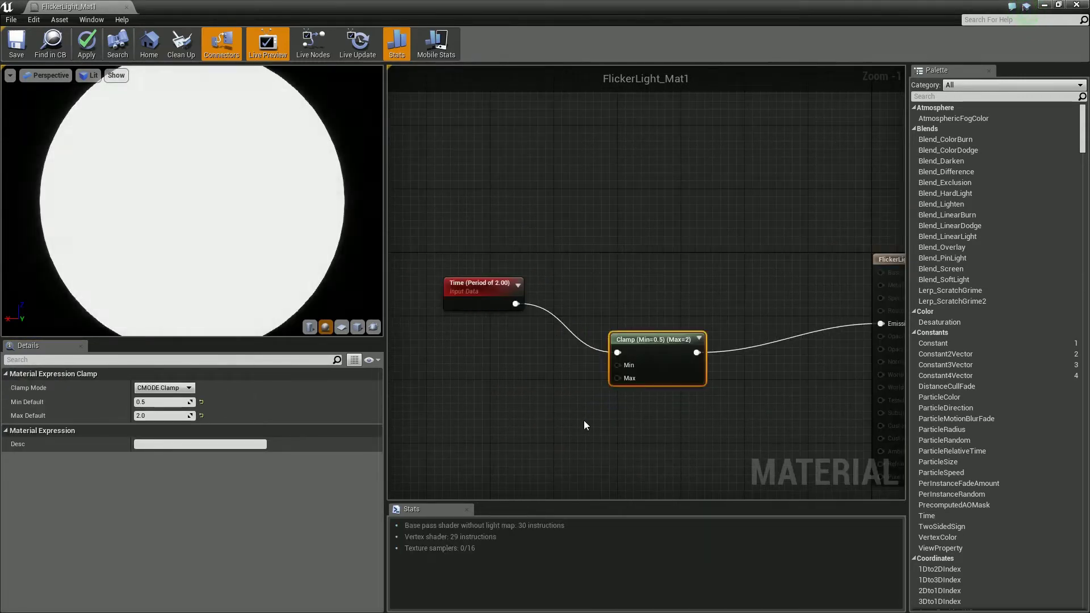
pyautogui.click(1077, 5)
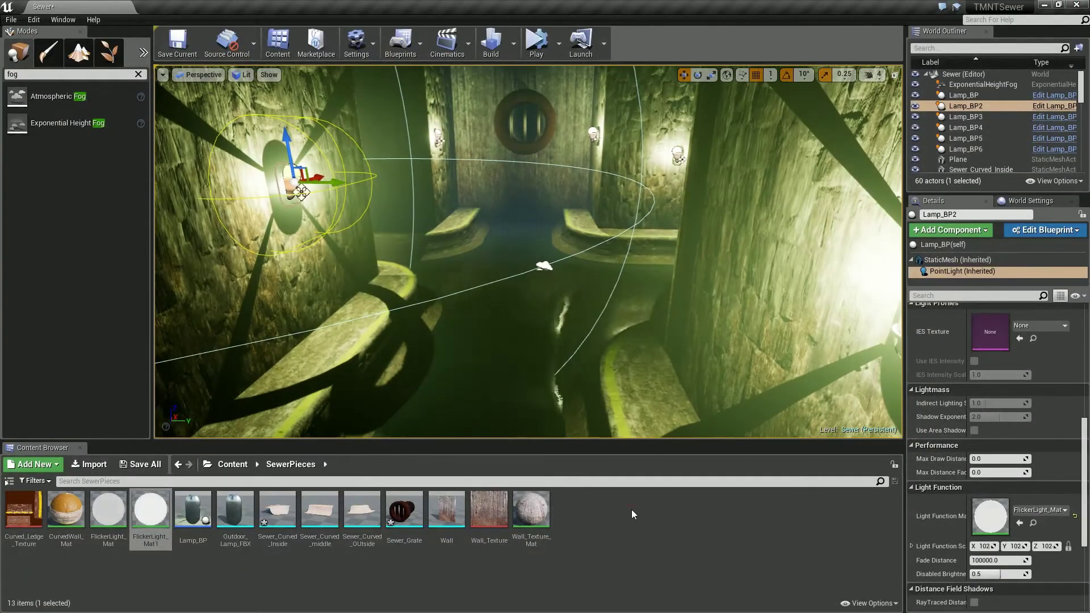
pyautogui.click(633, 514)
pyautogui.click(544, 265)
pyautogui.hotkey('alt', 'p')
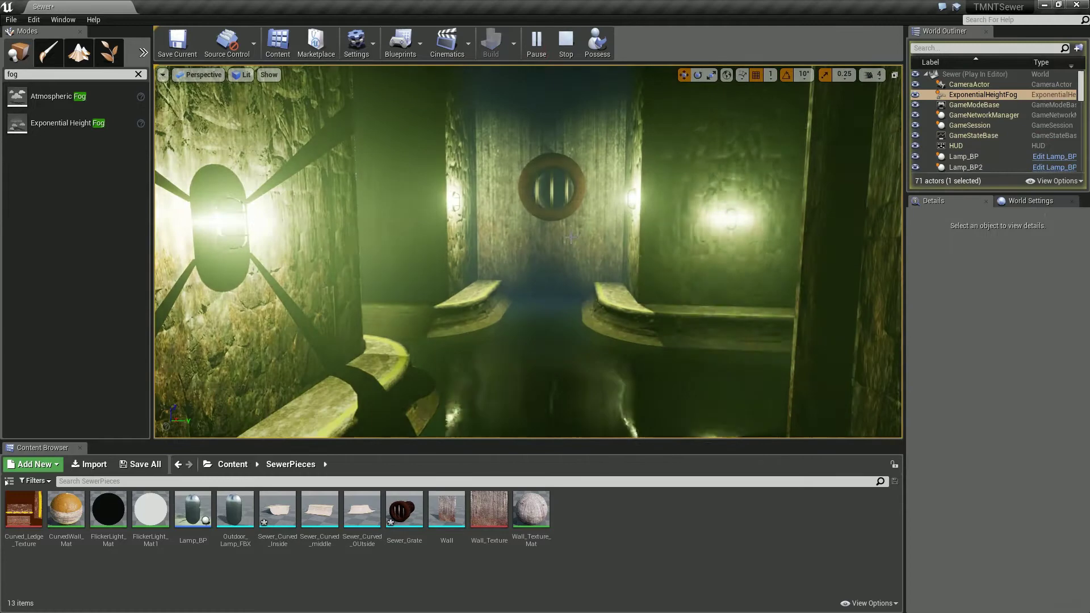
pyautogui.press('w')
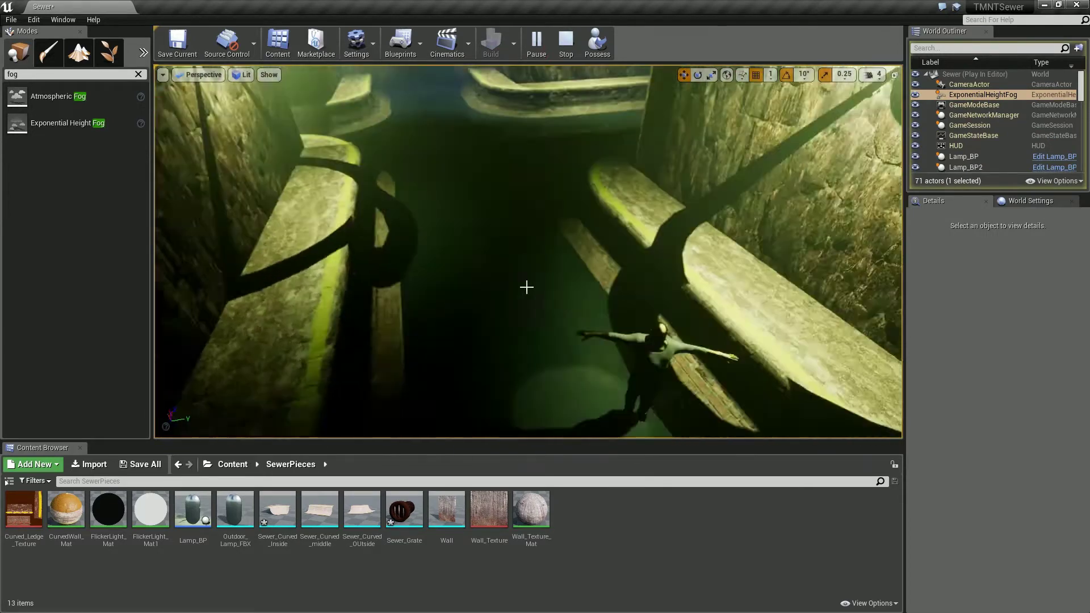
pyautogui.press('Escape')
pyautogui.moveTo(435, 422); pyautogui.dragTo(448, 212, button='right')
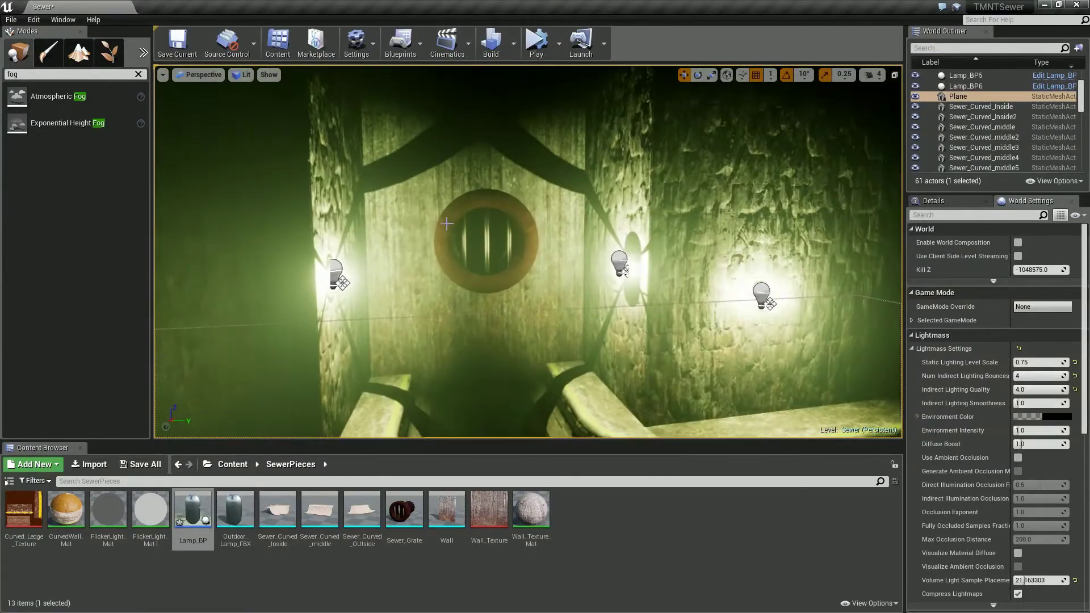
# Move down the sewer channel, then select and focus Lamp_BP6 in lit view
pyautogui.scroll(-3, 998, 531)
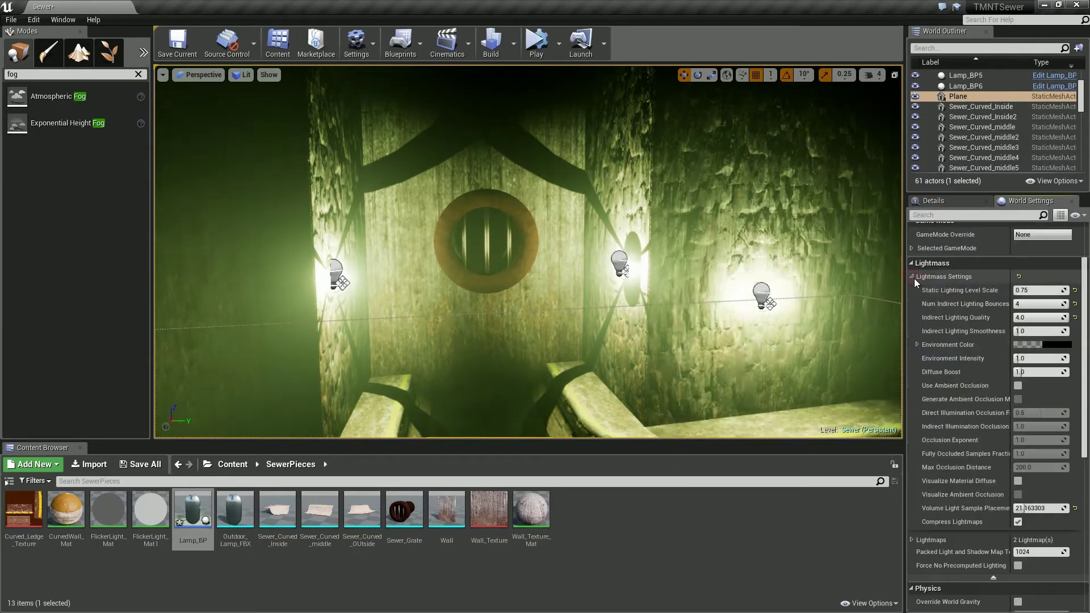
pyautogui.moveTo(730, 328); pyautogui.dragTo(731, 328, button='right')
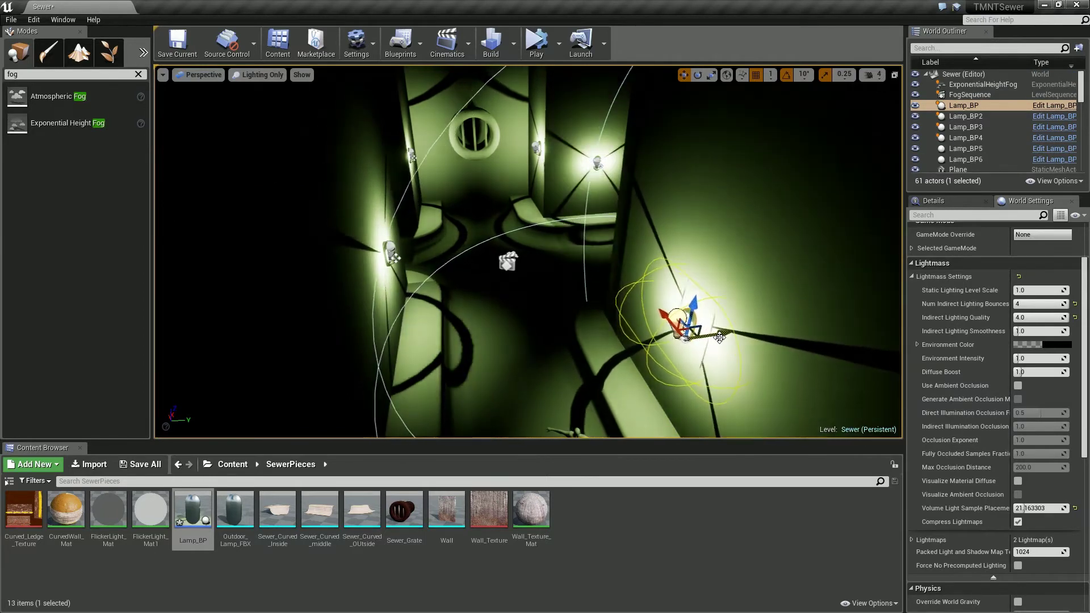
pyautogui.moveTo(719, 338)
pyautogui.mouseDown()
pyautogui.moveTo(701, 349)
pyautogui.moveTo(1018, 317)
pyautogui.mouseUp()
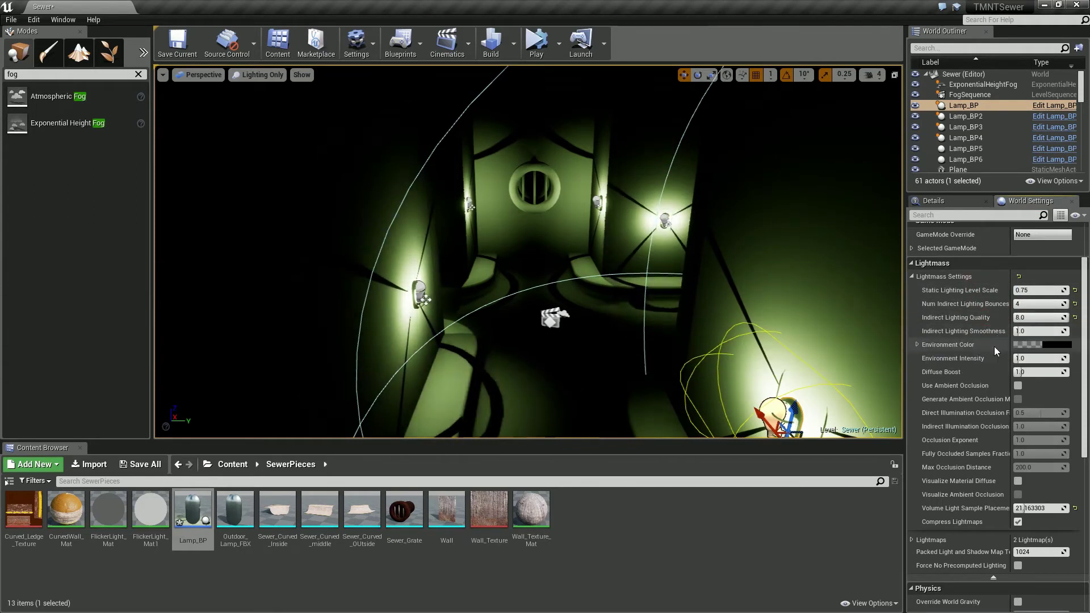
pyautogui.click(934, 200)
pyautogui.click(598, 201)
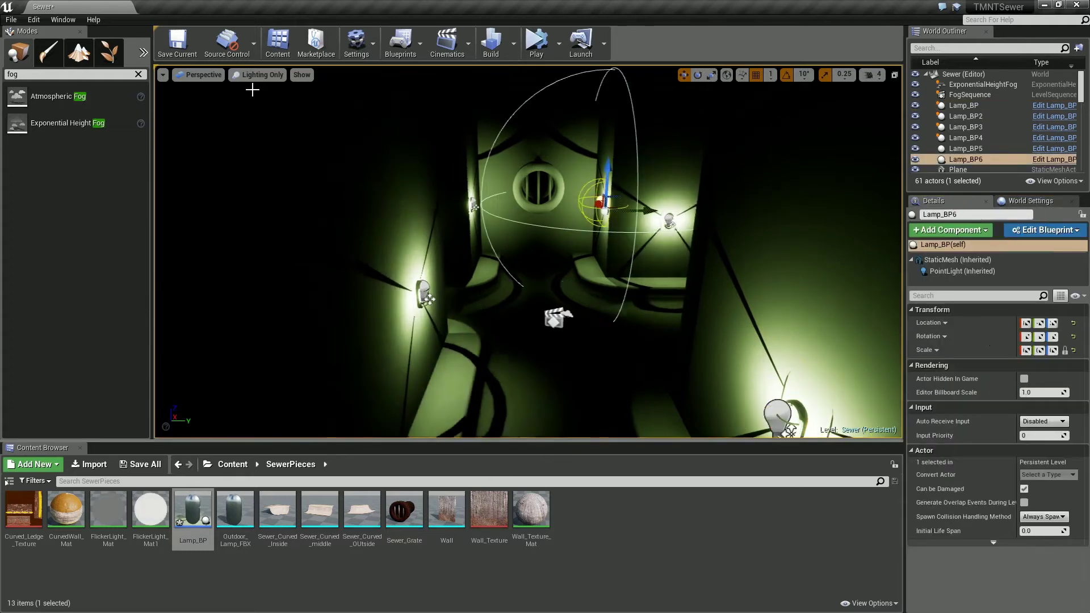
pyautogui.click(258, 74)
pyautogui.click(249, 98)
pyautogui.press('f')
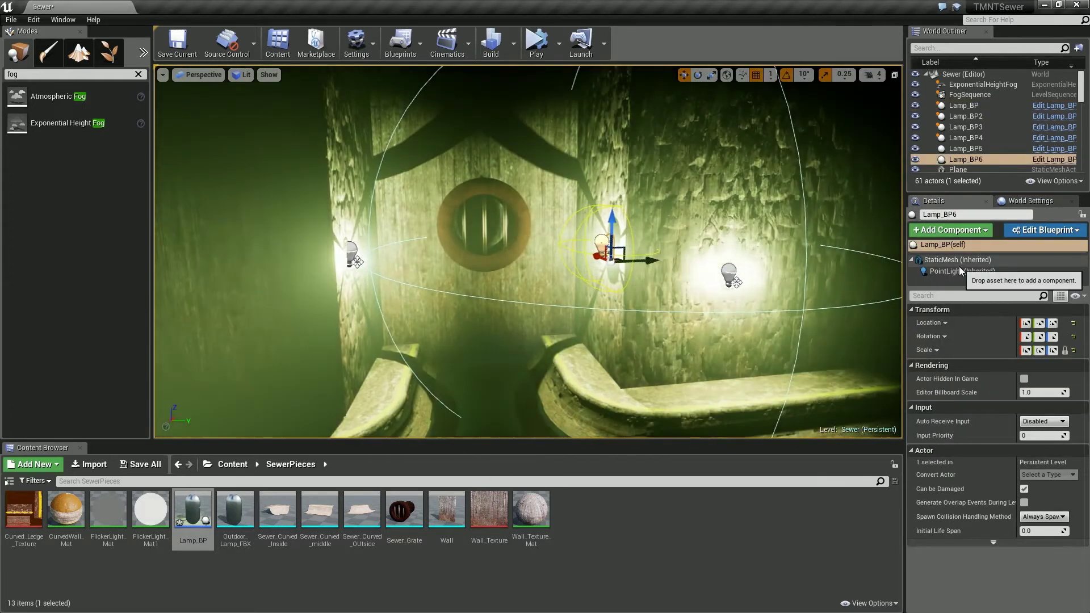
# Set Lamp_BP6's PointLight Shadow Resolution Scale to 3.0 and Shadow Bias to 0.6
pyautogui.click(960, 271)
pyautogui.scroll(-5, 994, 510)
pyautogui.scroll(5, 990, 521)
pyautogui.scroll(-1, 996, 506)
pyautogui.moveTo(1040, 500); pyautogui.dragTo(1062, 500)
pyautogui.click(1042, 513)
pyautogui.write('0.6')
pyautogui.press('Return')
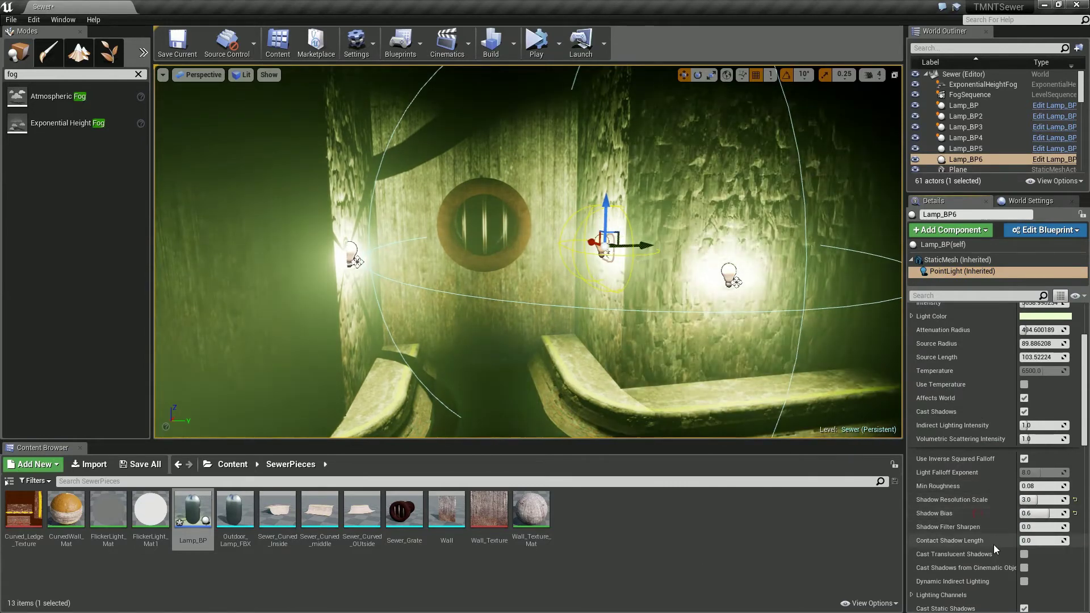
# Open the Lamp_BP blueprint, then return to the level and reselect the whole Lamp_BP6 actor
pyautogui.scroll(-1, 998, 544)
pyautogui.scroll(-2, 997, 544)
pyautogui.moveTo(590, 290)
pyautogui.mouseDown(button='right')
pyautogui.moveTo(591, 256)
pyautogui.moveTo(568, 341)
pyautogui.mouseUp(button='right')
pyautogui.doubleClick(193, 509)
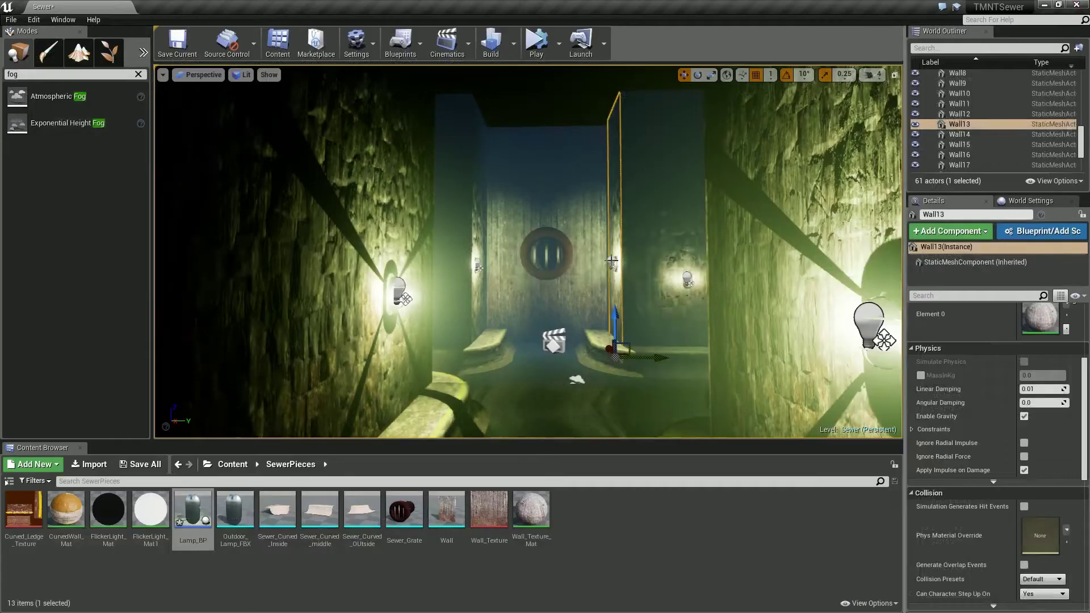
pyautogui.click(962, 271)
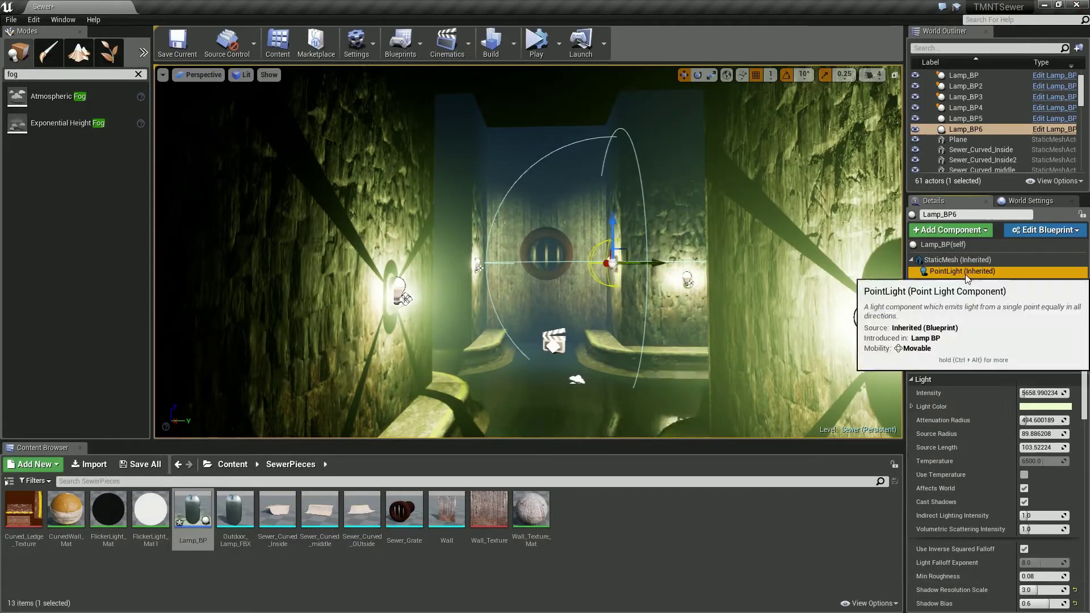
pyautogui.click(942, 244)
pyautogui.moveTo(568, 255); pyautogui.dragTo(670, 306, button='right')
pyautogui.click(358, 43)
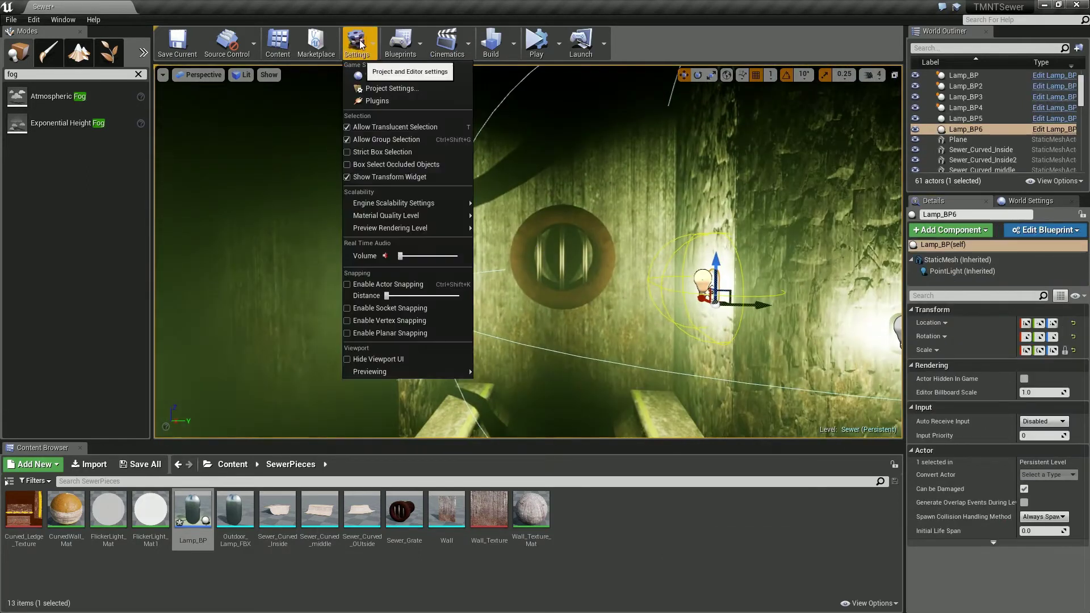
# Set engine scalability to Cinematic and play the level in the editor
pyautogui.moveTo(442, 207)
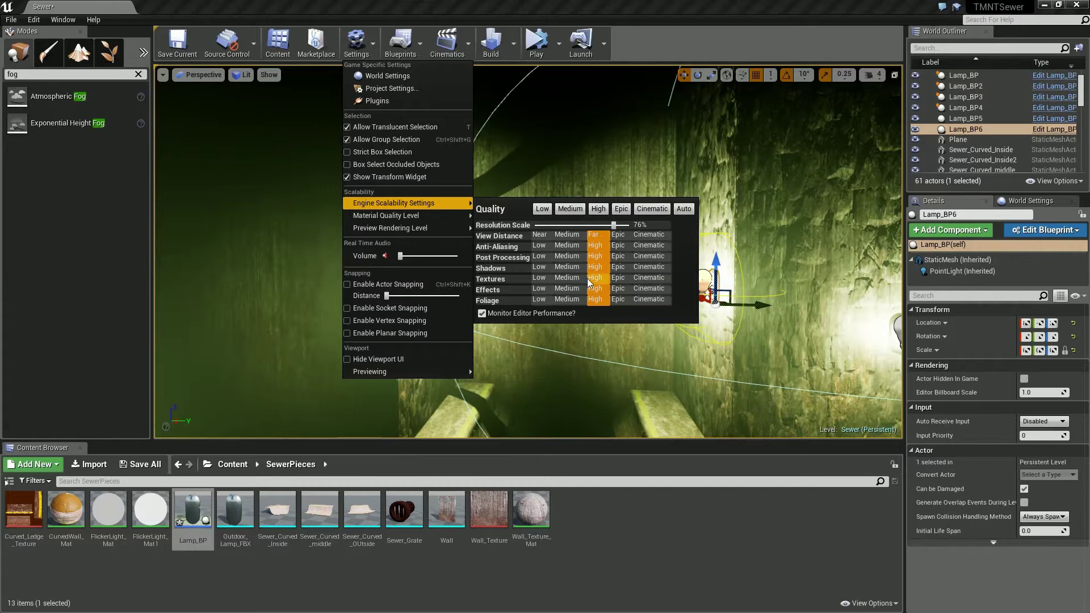
pyautogui.click(652, 209)
pyautogui.moveTo(710, 255)
pyautogui.mouseDown(button='right')
pyautogui.moveTo(728, 297)
pyautogui.moveTo(583, 231)
pyautogui.mouseUp(button='right')
pyautogui.hotkey('alt', 'p')
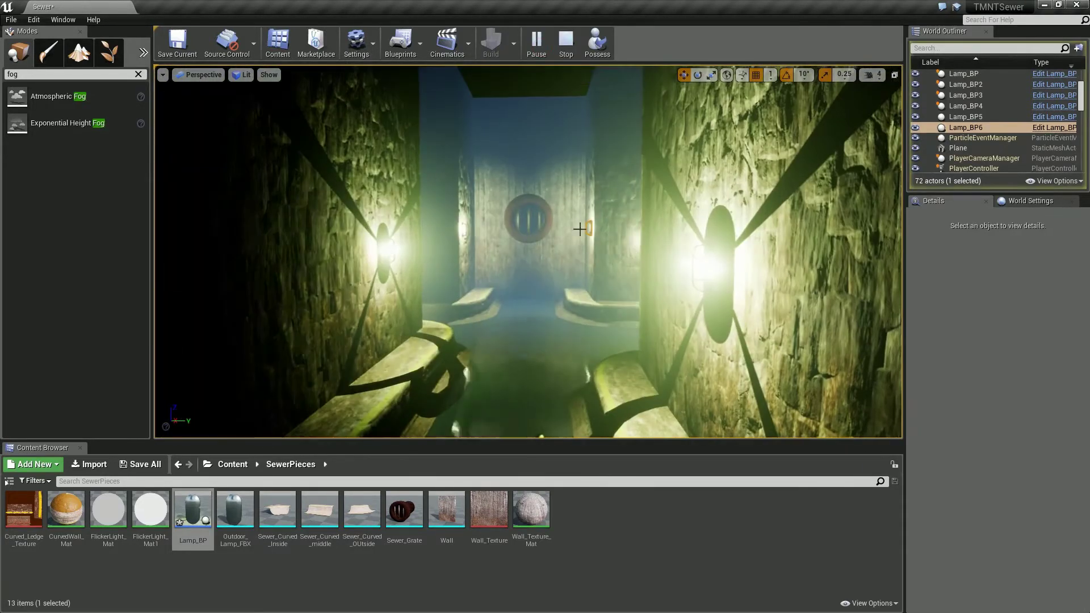
pyautogui.click(564, 42)
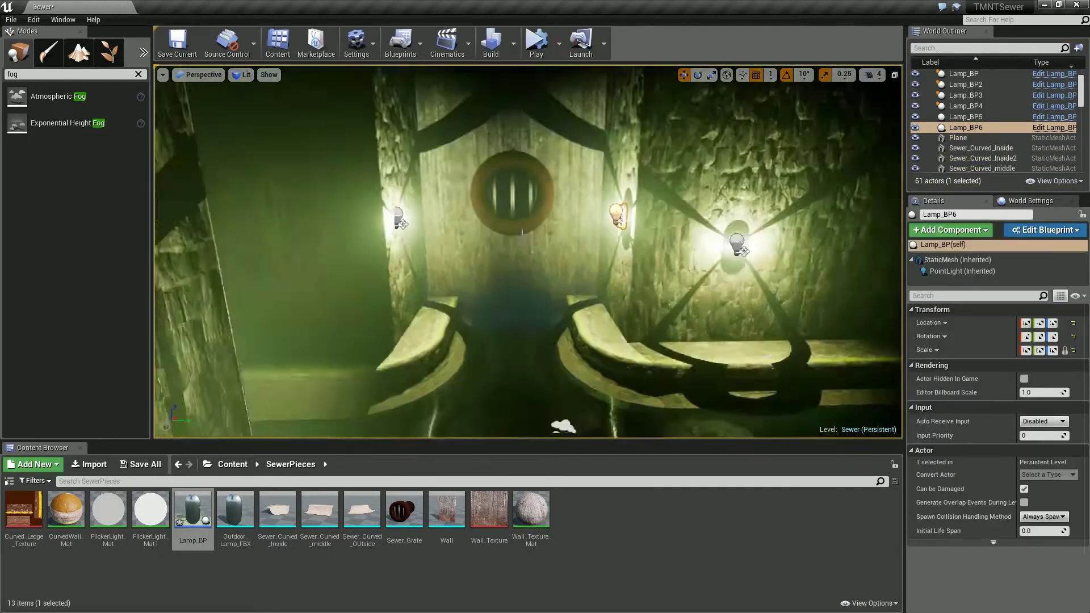
pyautogui.hotkey('alt', 'p')
# Capture a high-resolution screenshot with a 2.0 size multiplier
pyautogui.click(163, 74)
pyautogui.click(204, 260)
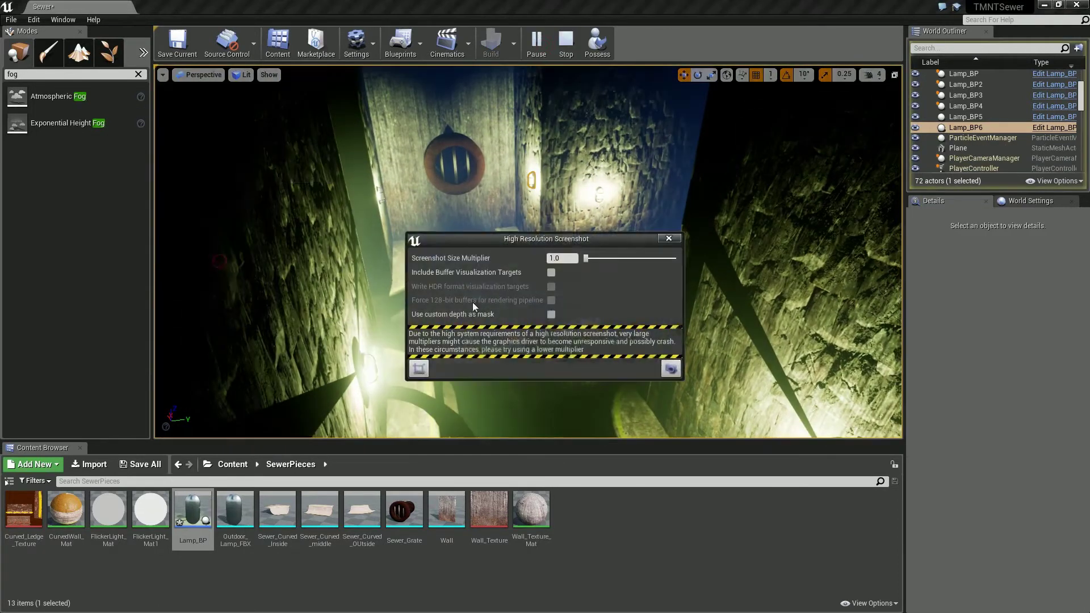
pyautogui.moveTo(586, 258); pyautogui.dragTo(595, 258)
pyautogui.click(671, 368)
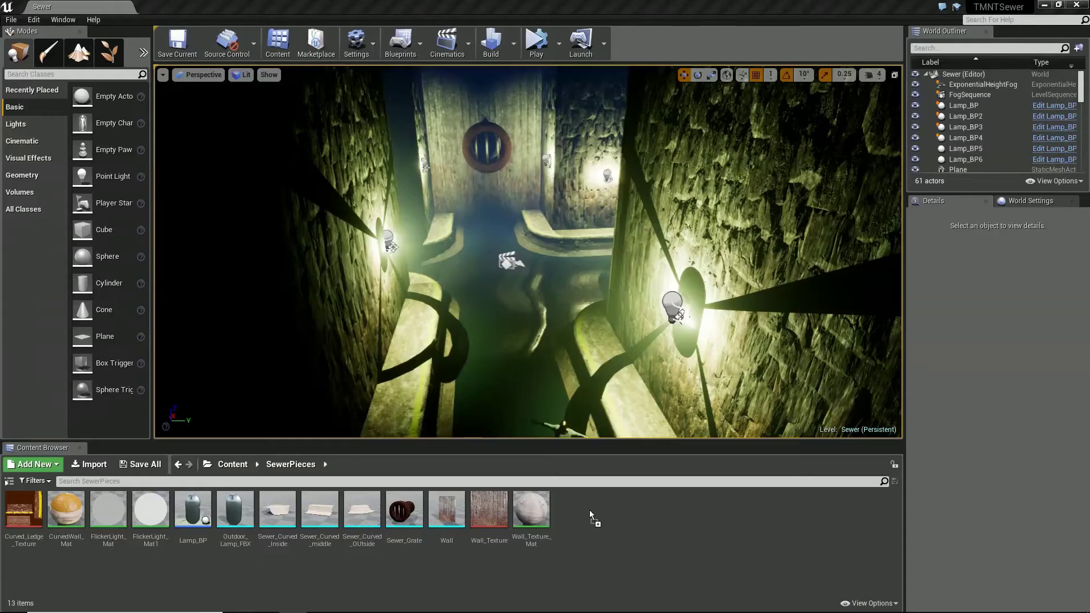
# Import the Sewer_Roof FBX into the SewerPieces folder
pyautogui.moveTo(590, 510); pyautogui.dragTo(591, 511)
pyautogui.scroll(-5, 496, 424)
pyautogui.click(569, 504)
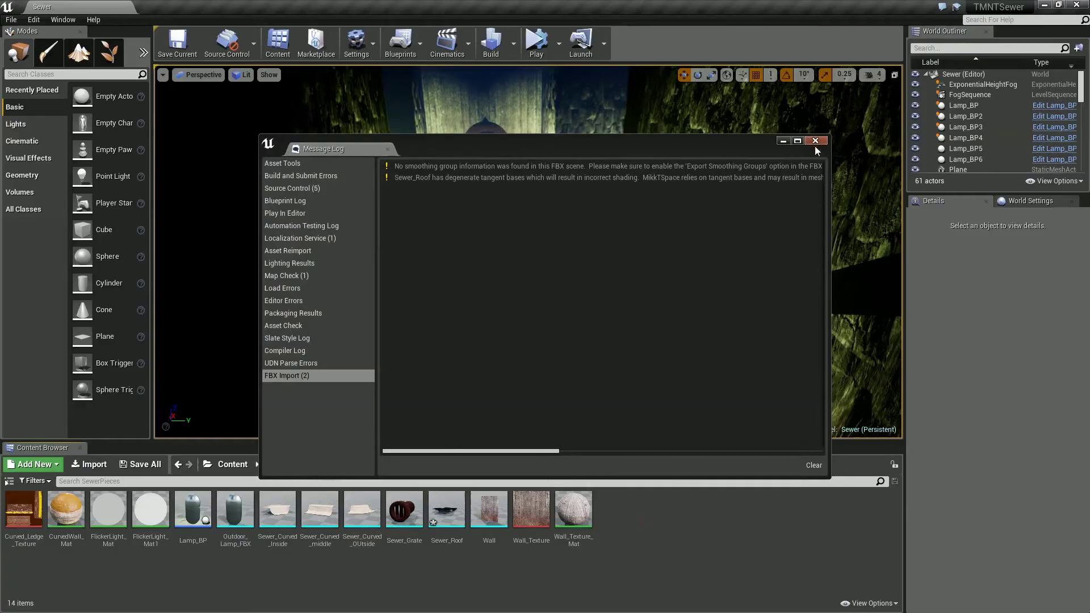
# Give Sewer_Roof M_Metal_Copper on Element 1 and M_Brick_Cut_Stone on Element 0
pyautogui.click(815, 140)
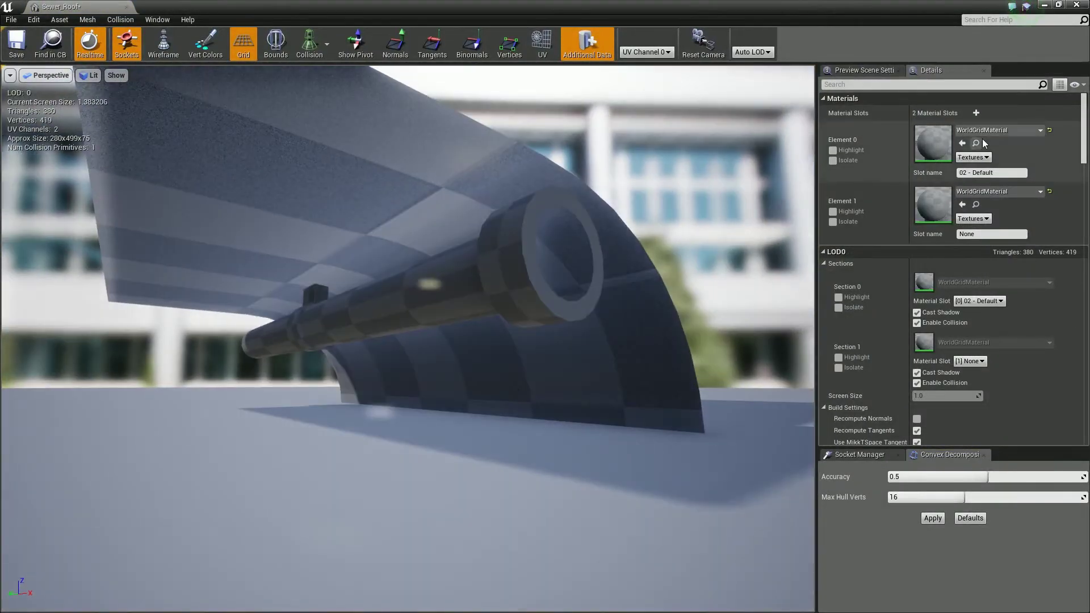
pyautogui.click(999, 191)
pyautogui.click(966, 333)
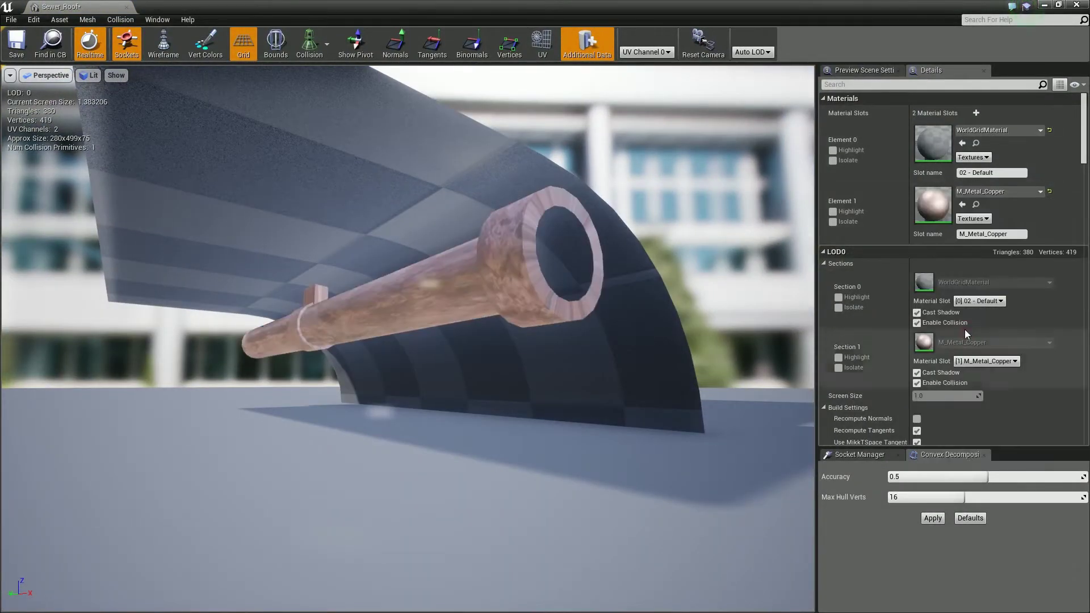
pyautogui.click(1040, 130)
pyautogui.click(966, 362)
pyautogui.click(988, 132)
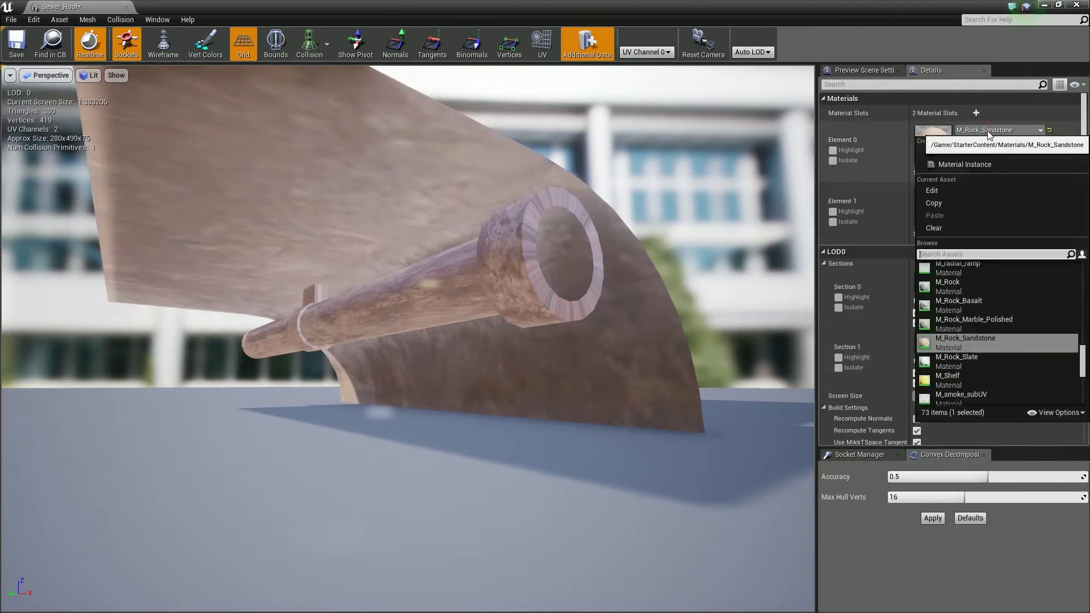
pyautogui.click(965, 266)
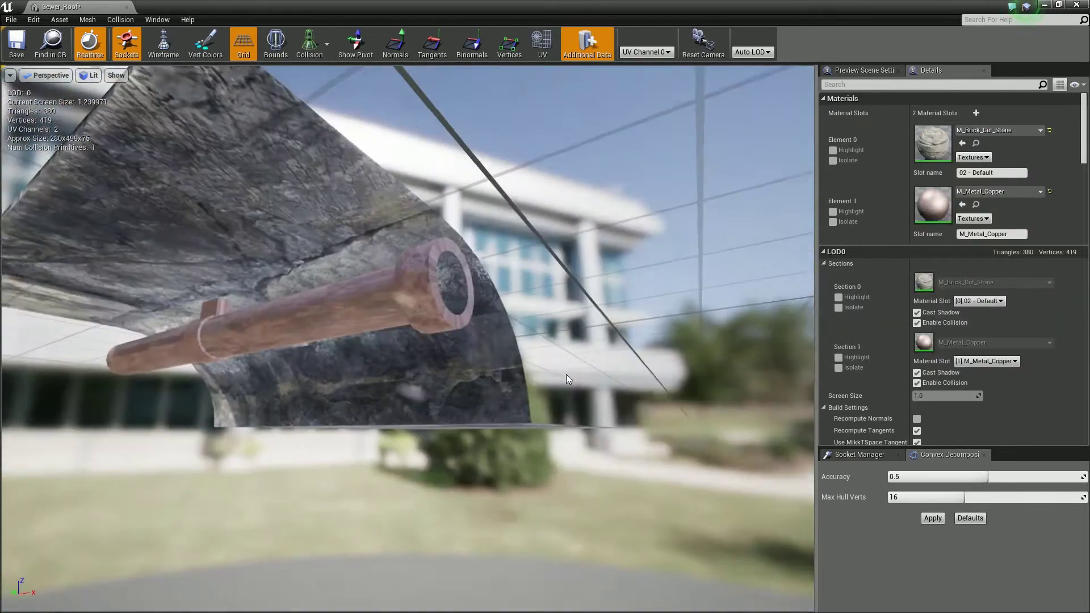
# Switch the level viewport to Unlit shading
pyautogui.moveTo(567, 375); pyautogui.dragTo(130, 166)
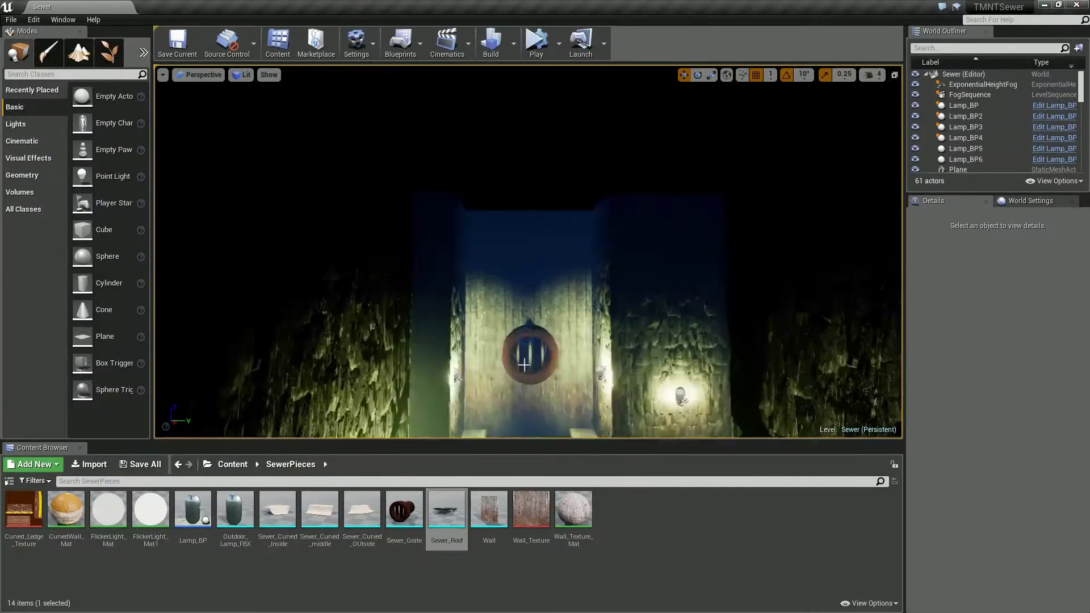
pyautogui.click(244, 75)
pyautogui.click(255, 112)
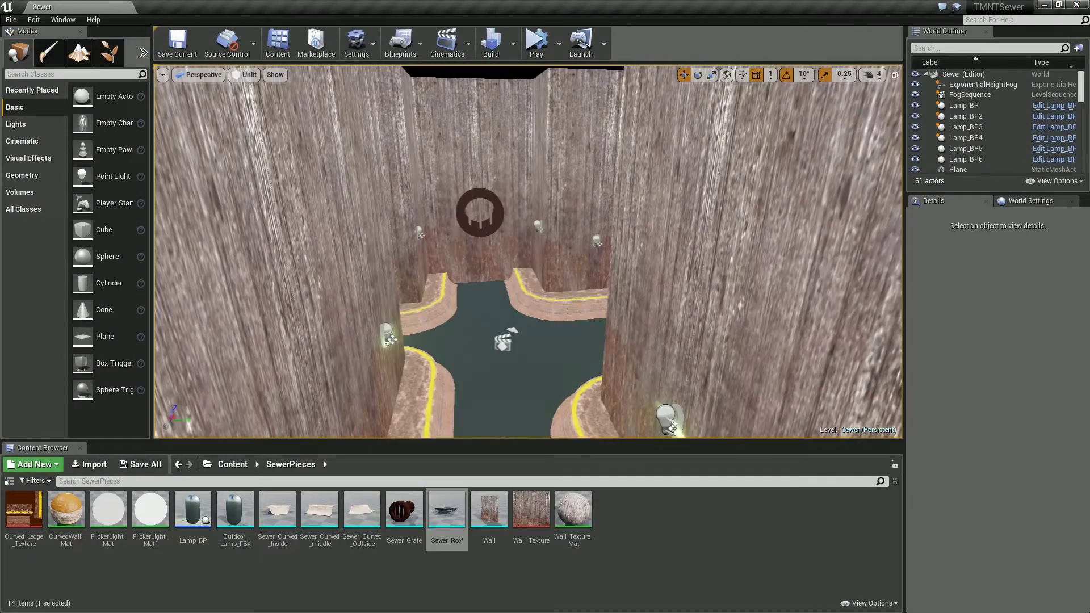
# Select Wall through Wall27 and set their scale to 2.0, 2.0, 4.0
pyautogui.click(955, 163)
pyautogui.scroll(-5, 963, 149)
pyautogui.keyDown('shift'); pyautogui.click(963, 149); pyautogui.keyUp('shift')
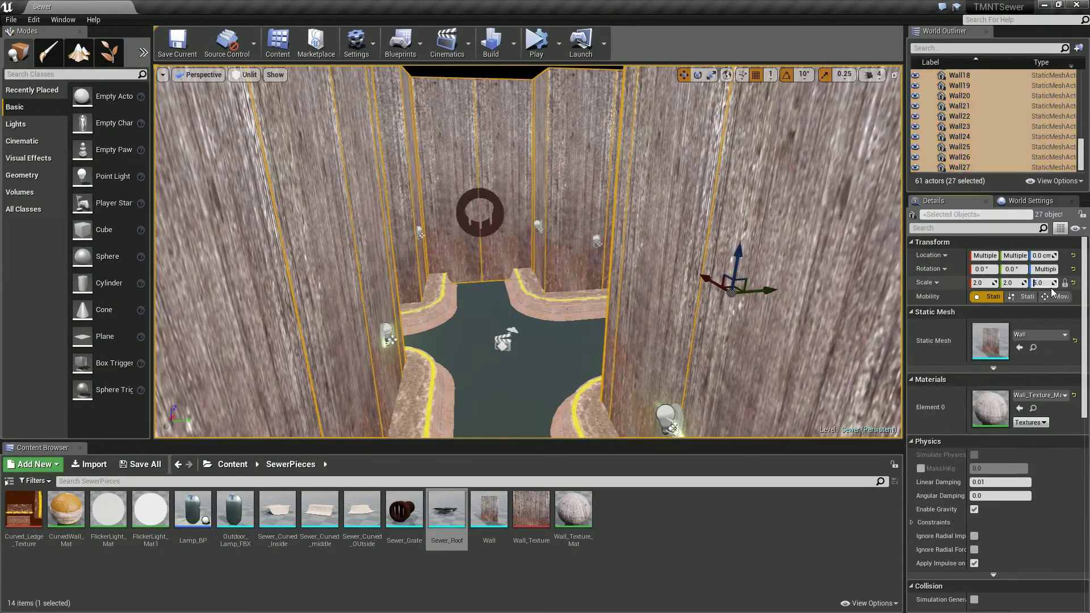
pyautogui.write('4')
pyautogui.press('Return')
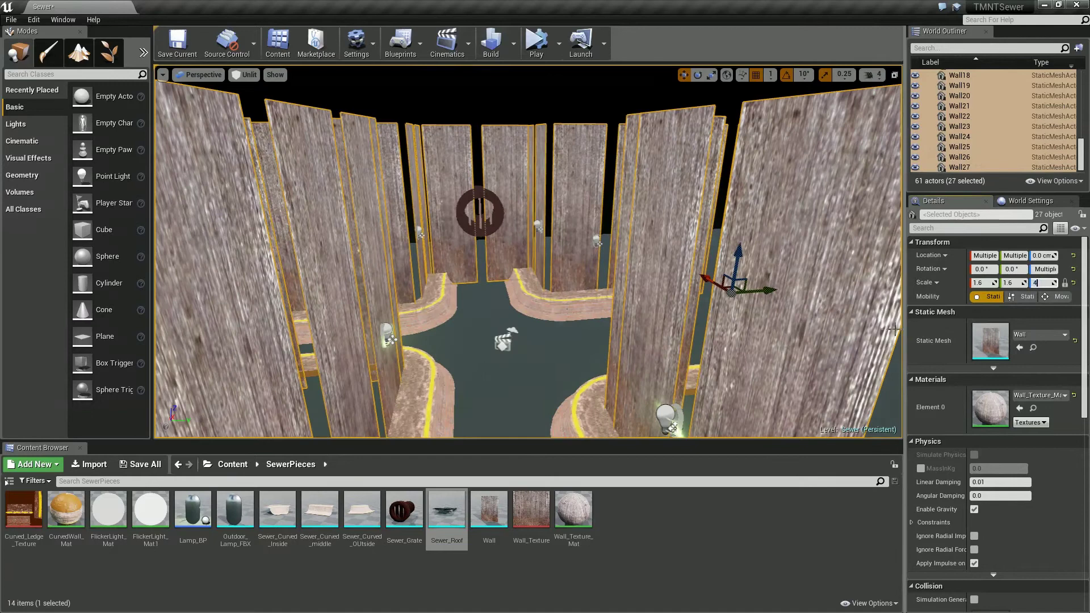
pyautogui.hotkey('ctrl', 'z')
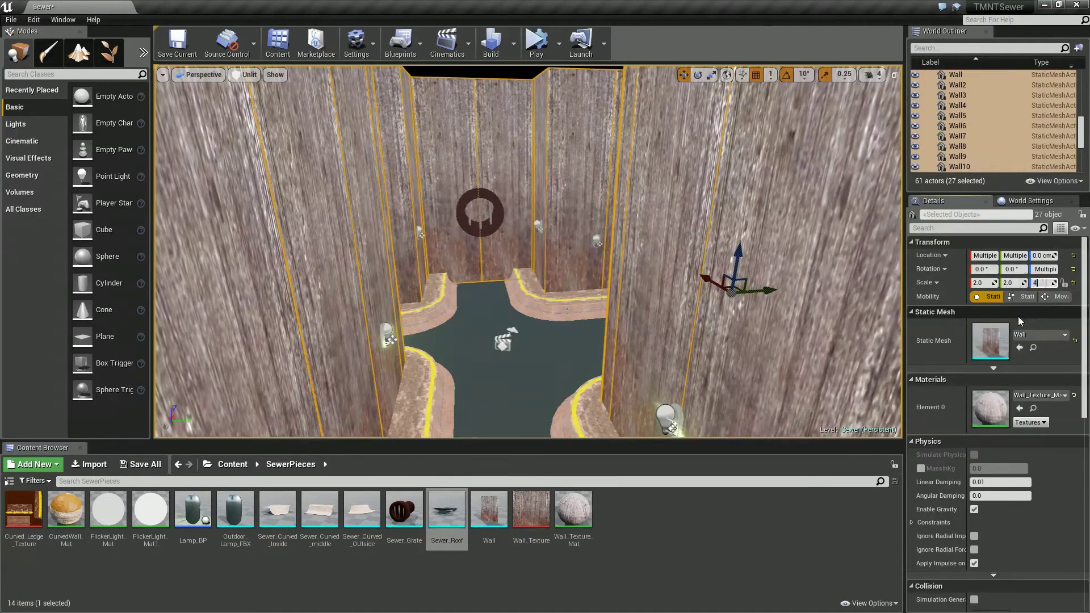
pyautogui.press('Return')
# Restore the four-viewport layout and bring Sewer_Roof into the Top view
pyautogui.scroll(-5, 540, 366)
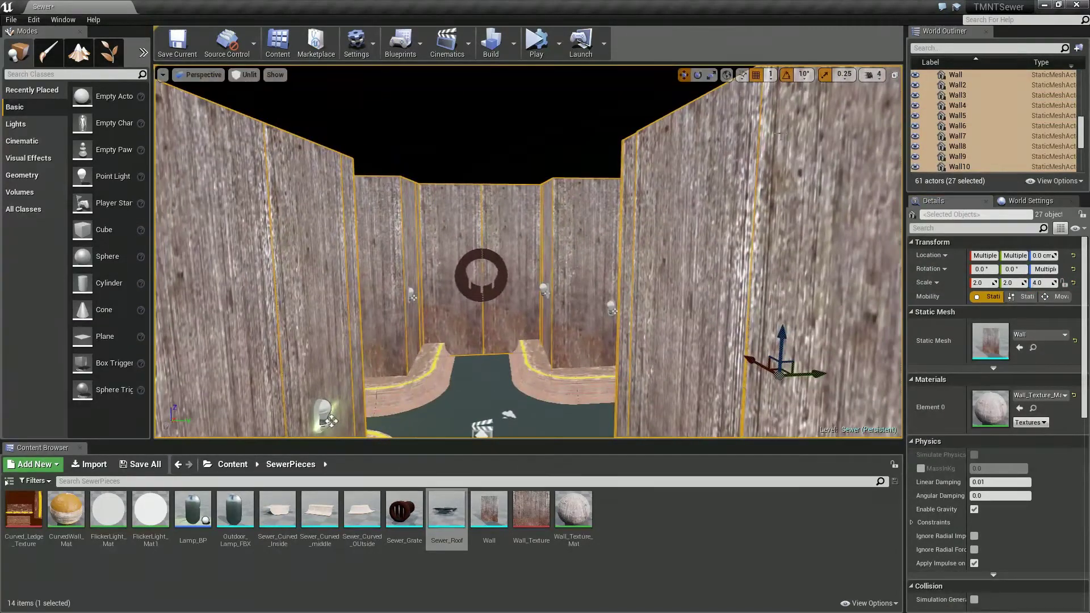
pyautogui.click(894, 74)
pyautogui.moveTo(447, 511); pyautogui.dragTo(759, 348)
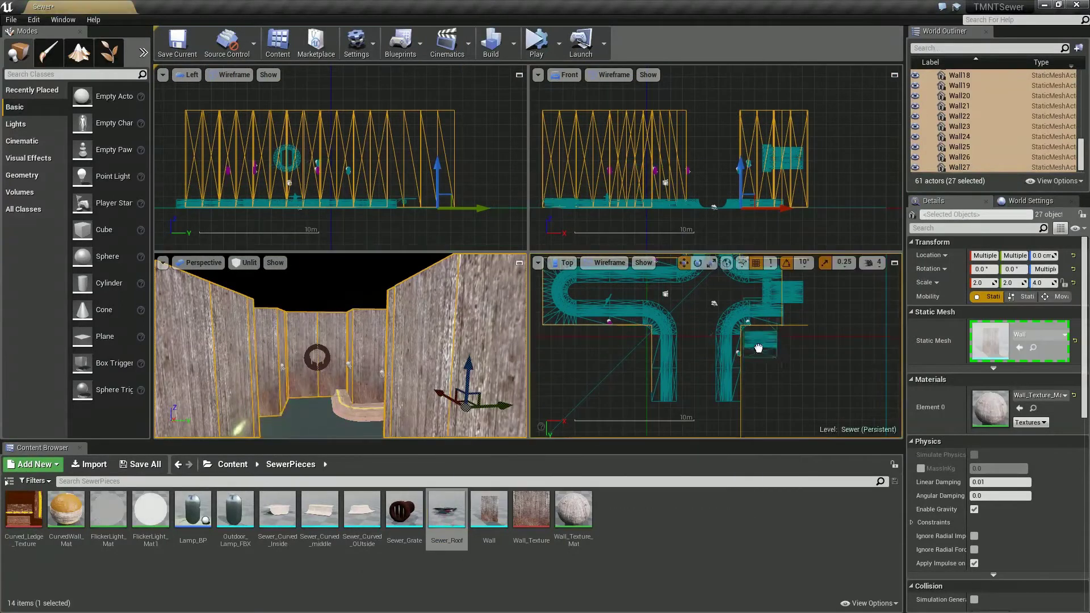
# Drop a Sewer_Roof piece into the level and set grid snapping to 5
pyautogui.moveTo(624, 301); pyautogui.dragTo(626, 296)
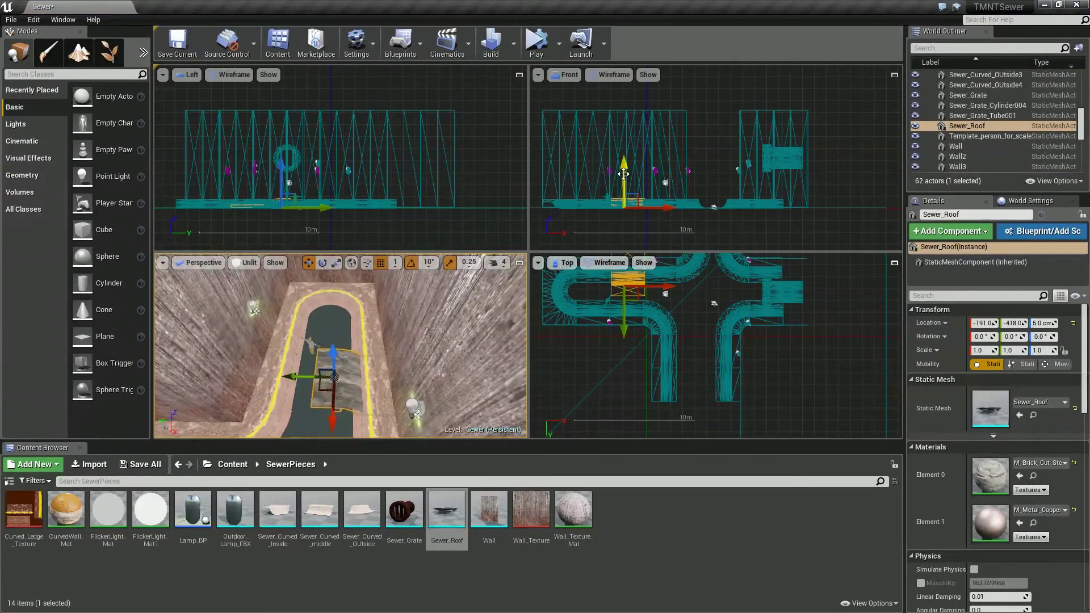
pyautogui.scroll(5, 642, 369)
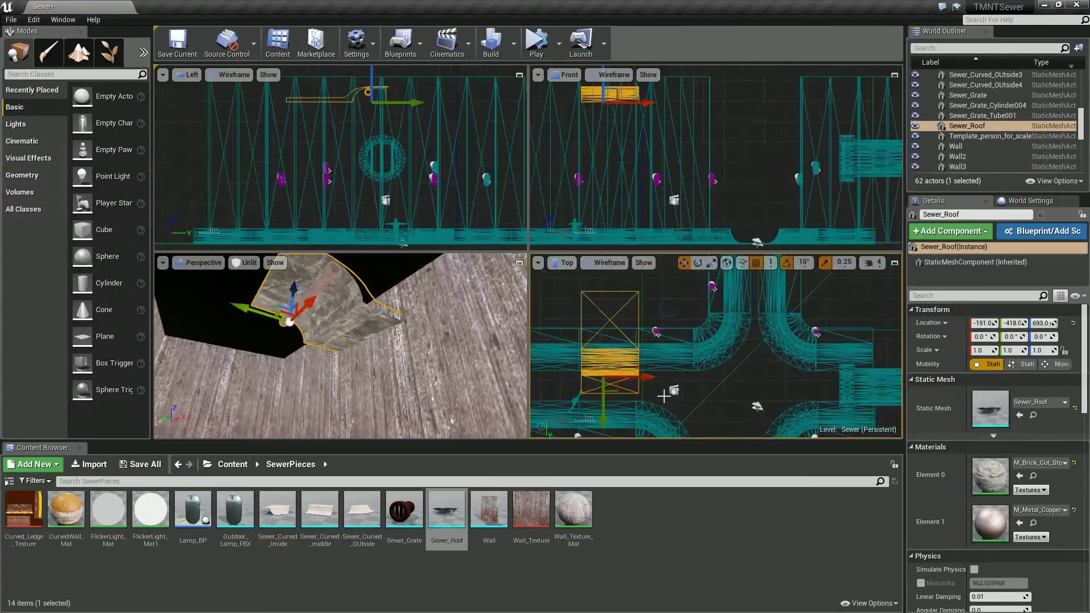
pyautogui.scroll(2, 734, 373)
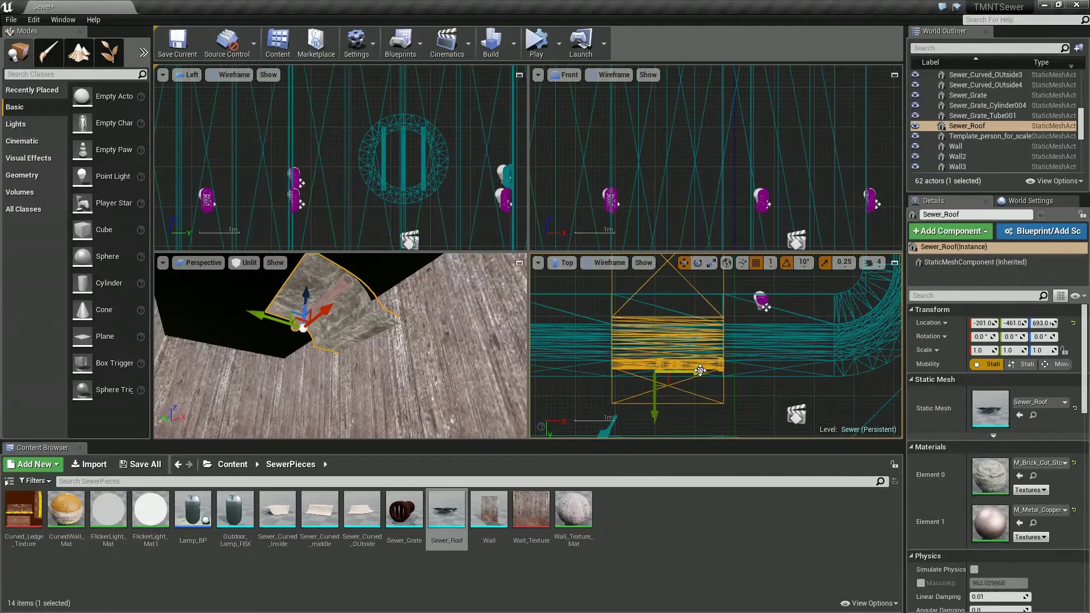
pyautogui.click(770, 262)
pyautogui.click(772, 310)
pyautogui.scroll(-3, 665, 233)
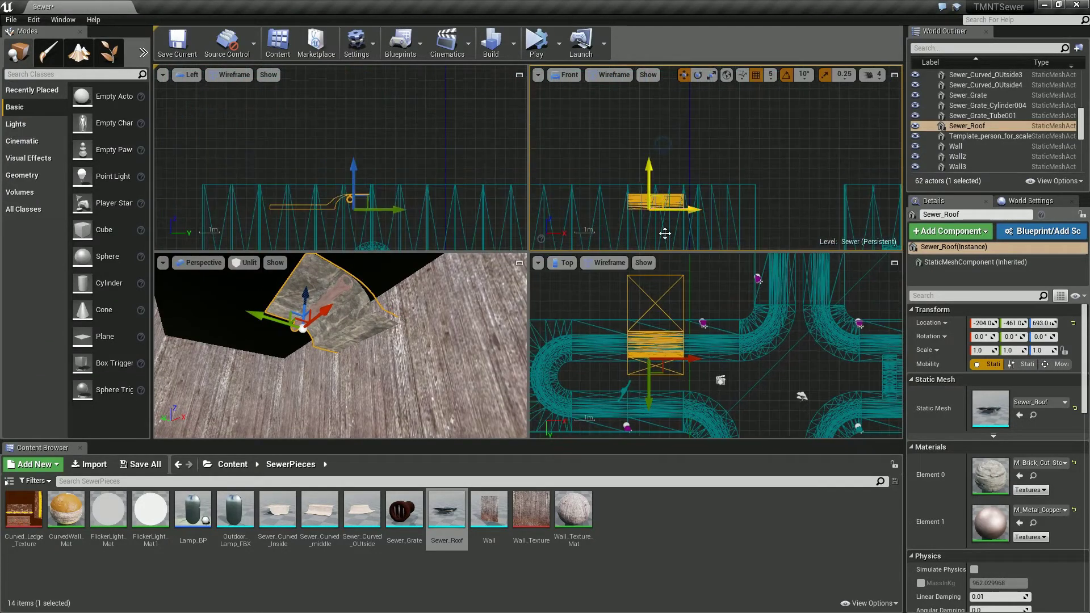
pyautogui.moveTo(653, 395); pyautogui.dragTo(631, 376, button='right')
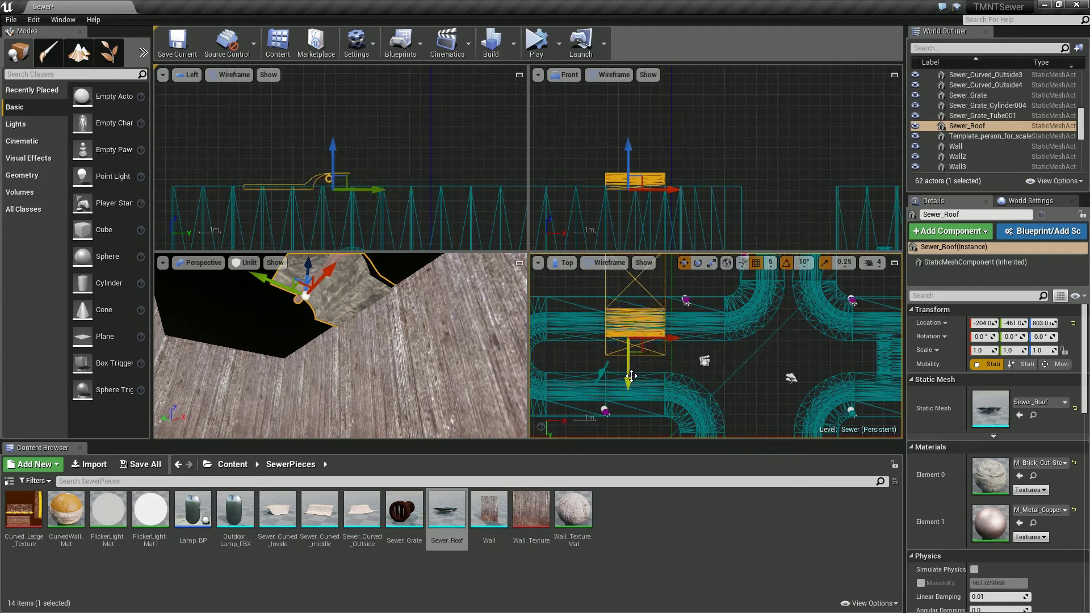
# Alt-drag copies of the roof pieces along the channel to the left and right
pyautogui.moveTo(628, 345)
pyautogui.keyDown('alt'); pyautogui.mouseDown()
pyautogui.moveTo(627, 408)
pyautogui.moveTo(651, 383)
pyautogui.mouseUp(); pyautogui.keyUp('alt')
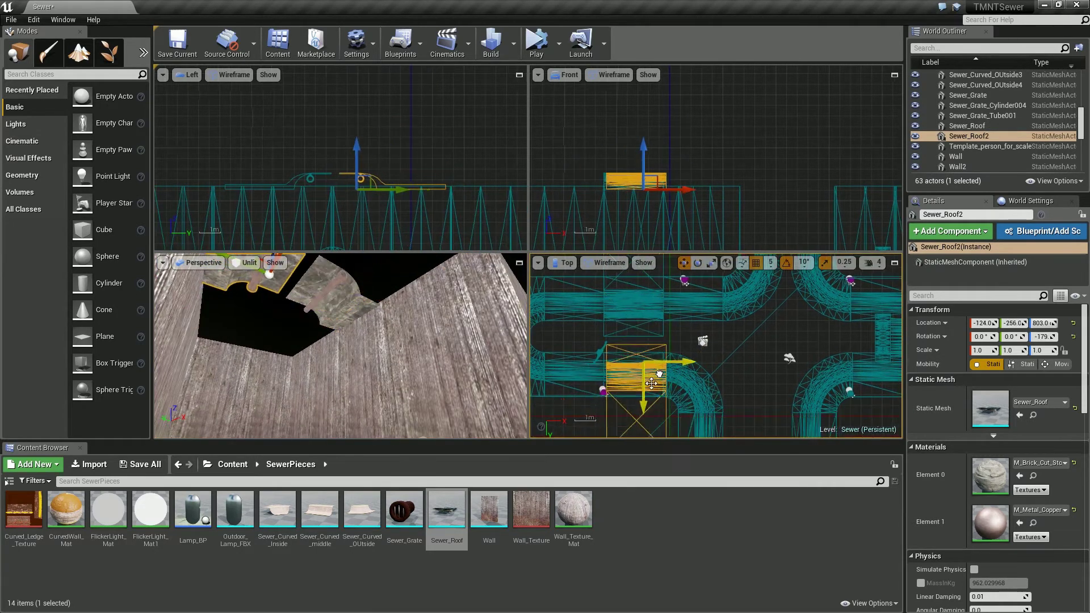
pyautogui.scroll(2, 658, 362)
pyautogui.moveTo(340, 347); pyautogui.dragTo(364, 318, button='right')
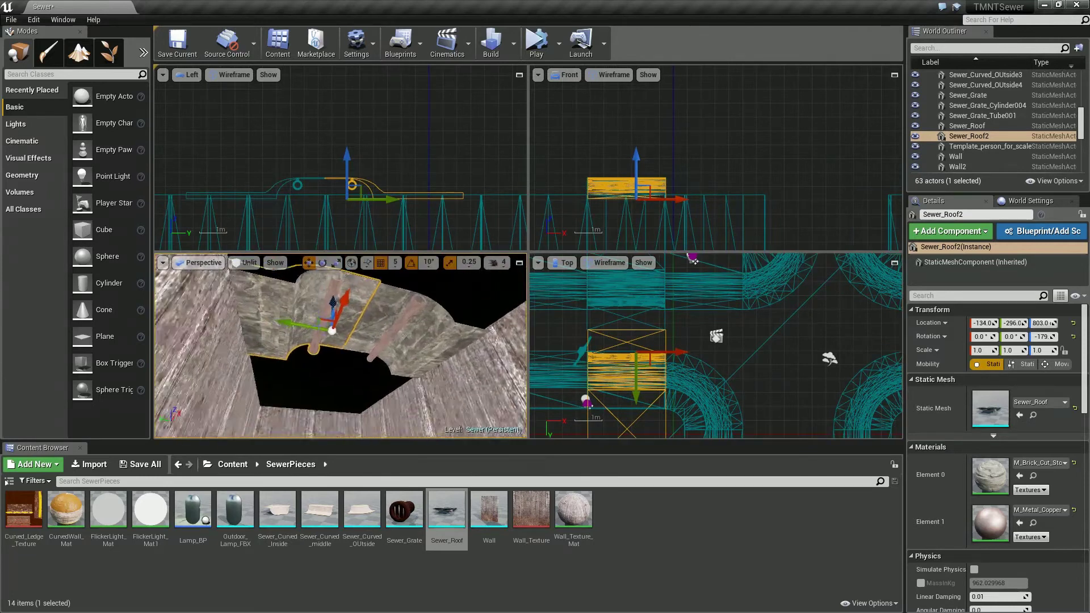
pyautogui.keyDown('ctrl'); pyautogui.click(738, 295); pyautogui.keyUp('ctrl')
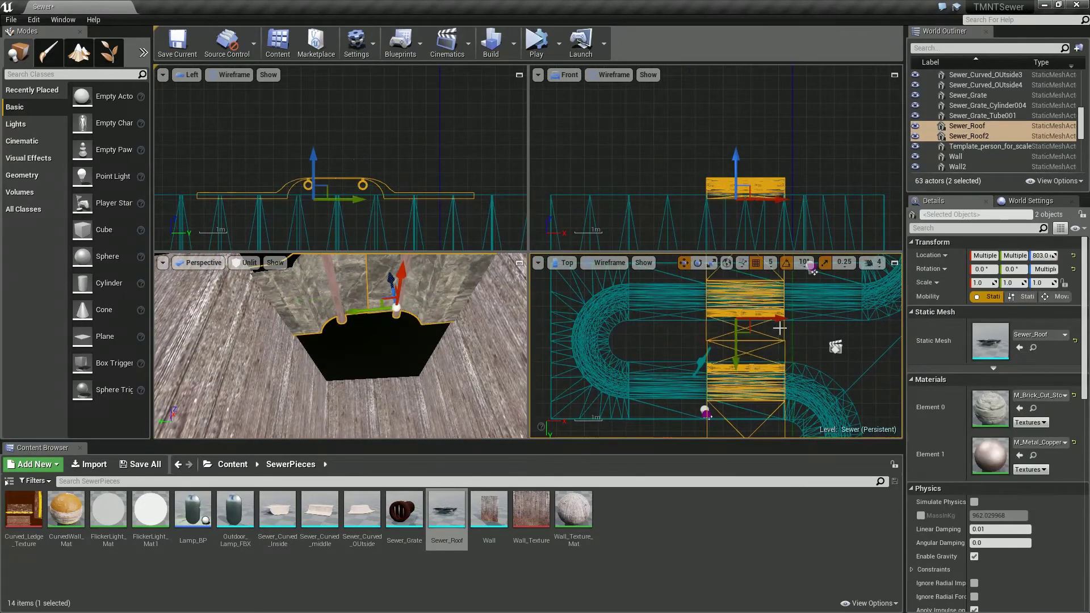
pyautogui.keyDown('alt'); pyautogui.moveTo(784, 346); pyautogui.dragTo(715, 315); pyautogui.keyUp('alt')
pyautogui.keyDown('alt'); pyautogui.moveTo(713, 363); pyautogui.dragTo(647, 362); pyautogui.keyUp('alt')
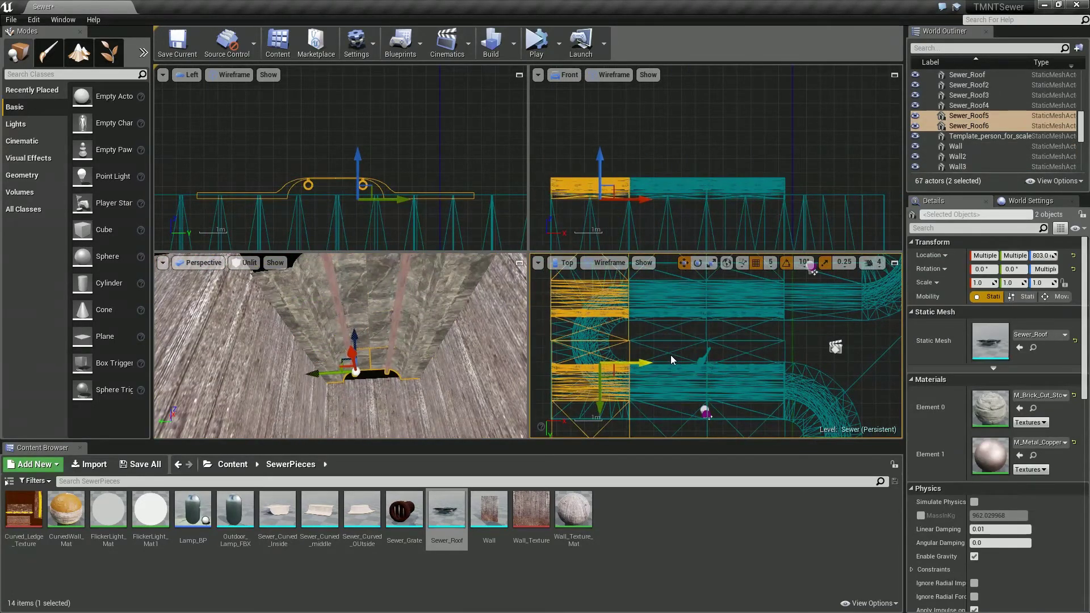
pyautogui.scroll(-3, 726, 332)
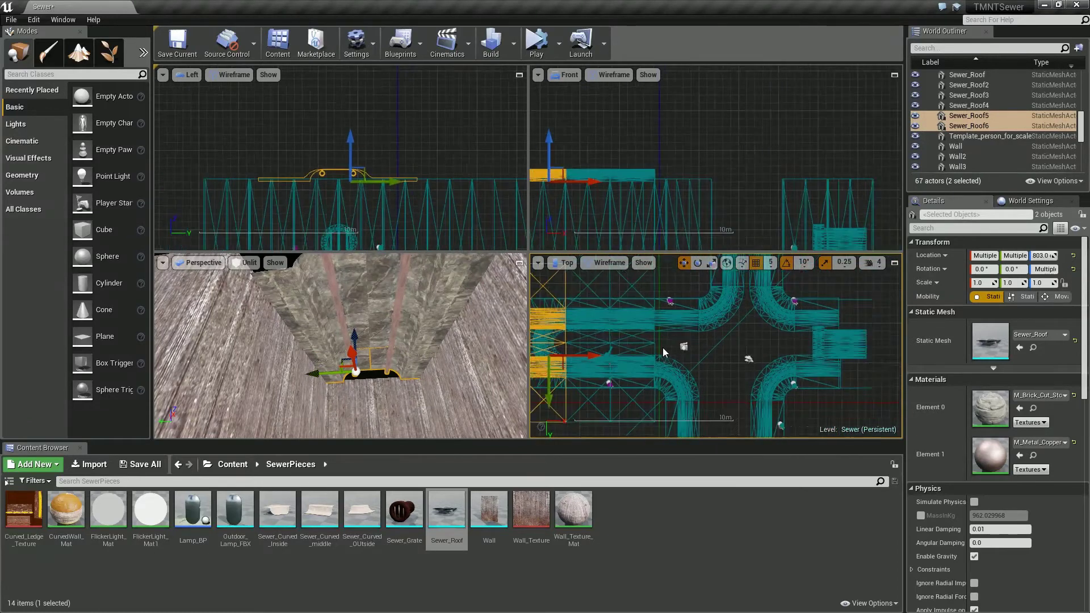
pyautogui.keyDown('alt'); pyautogui.moveTo(635, 353); pyautogui.dragTo(727, 348); pyautogui.keyUp('alt')
# Extend the roof rightward with more copies up to the tunnel's right end
pyautogui.press('f')
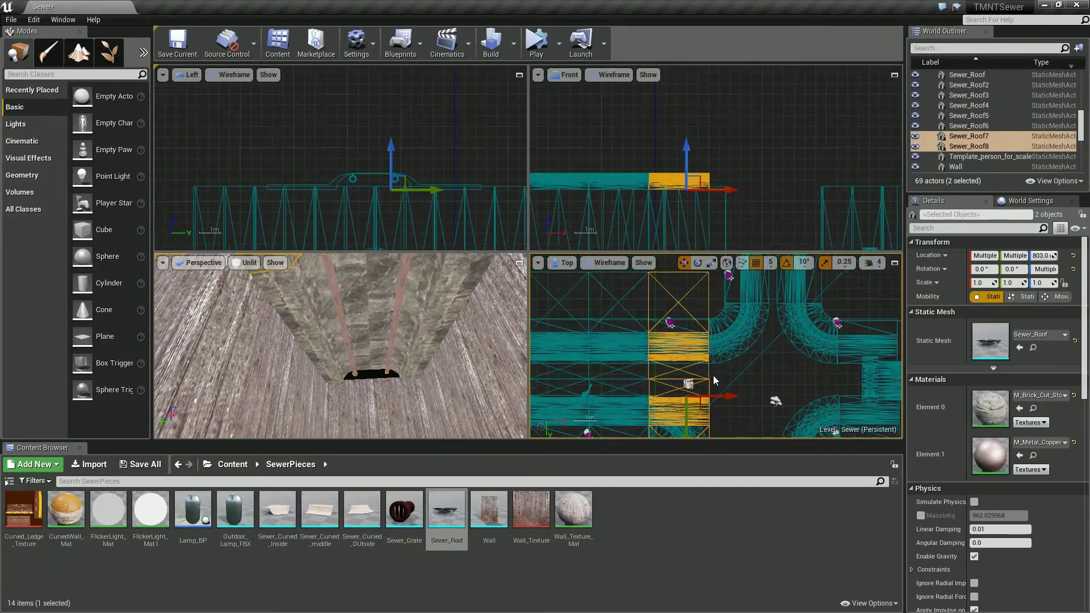
pyautogui.hotkey('ctrl', 'z')
pyautogui.keyDown('alt'); pyautogui.moveTo(708, 364); pyautogui.dragTo(779, 376); pyautogui.keyUp('alt')
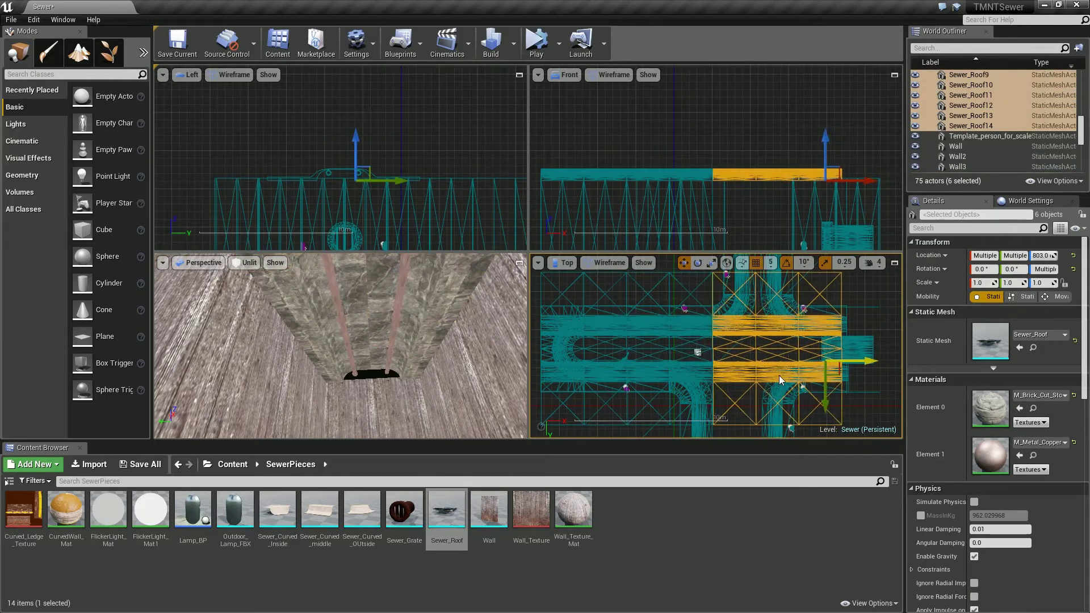
pyautogui.click(830, 386)
pyautogui.keyDown('alt'); pyautogui.moveTo(836, 343); pyautogui.dragTo(890, 343); pyautogui.keyUp('alt')
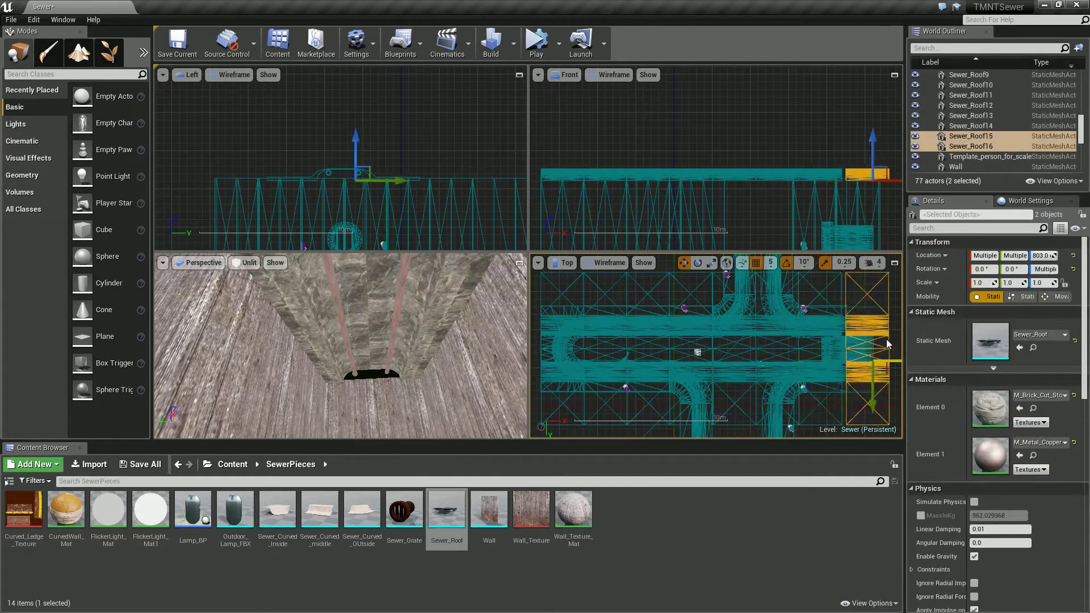
# Select all 16 Sewer_Roof pieces and lower them slightly to height 738
pyautogui.hotkey('shift', 'e')
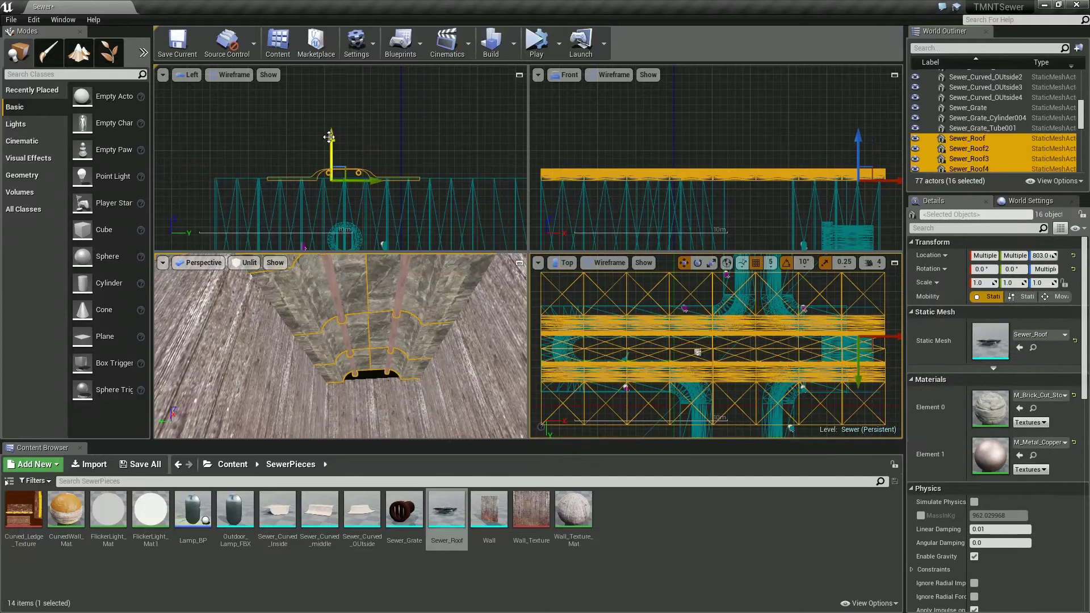
pyautogui.moveTo(329, 137); pyautogui.dragTo(329, 147)
pyautogui.press('f')
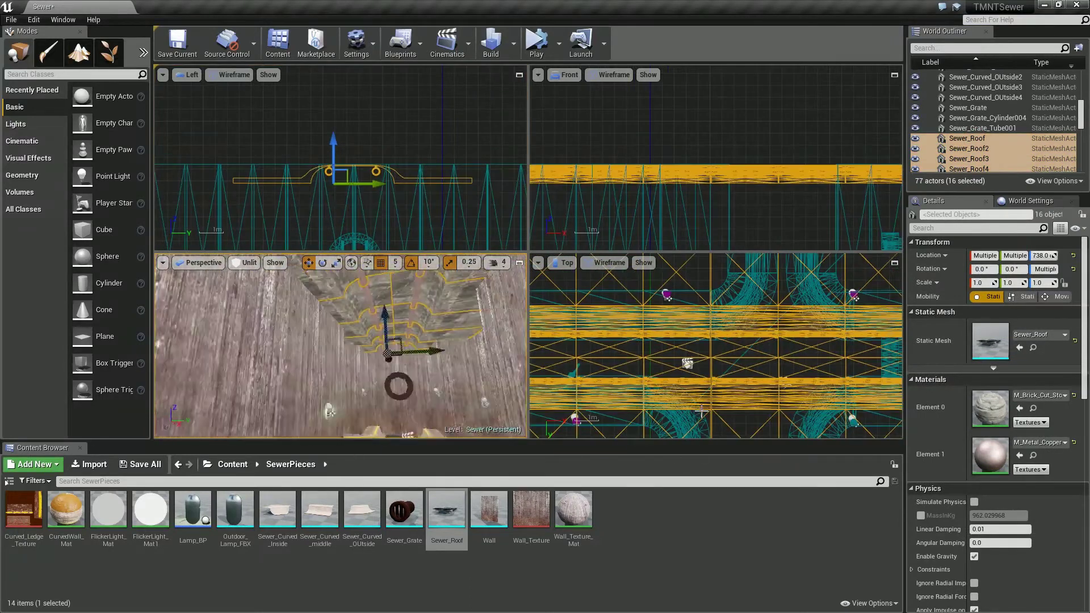
pyautogui.click(360, 373)
# Paste new roof pieces and place them over the side-branch T-junction
pyautogui.press('Down')
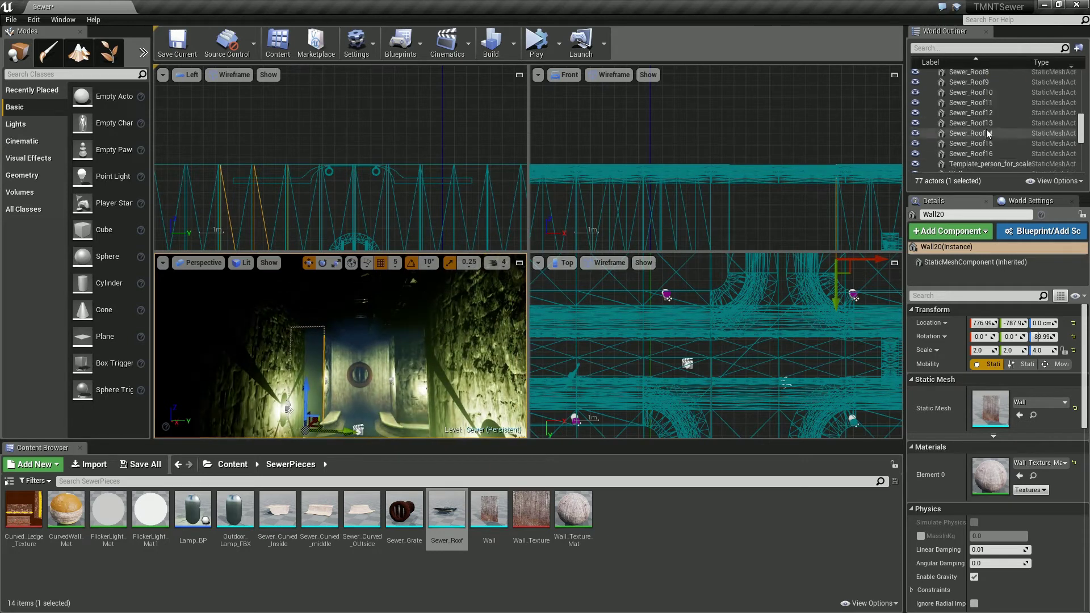
pyautogui.hotkey('ctrl', 'z')
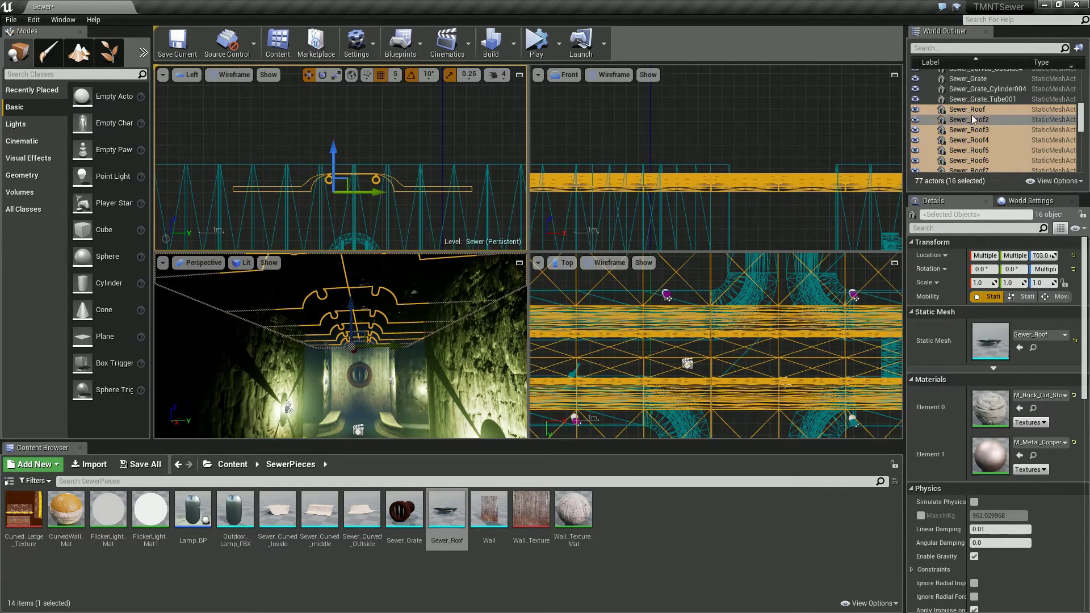
pyautogui.moveTo(274, 360); pyautogui.dragTo(442, 306, button='right')
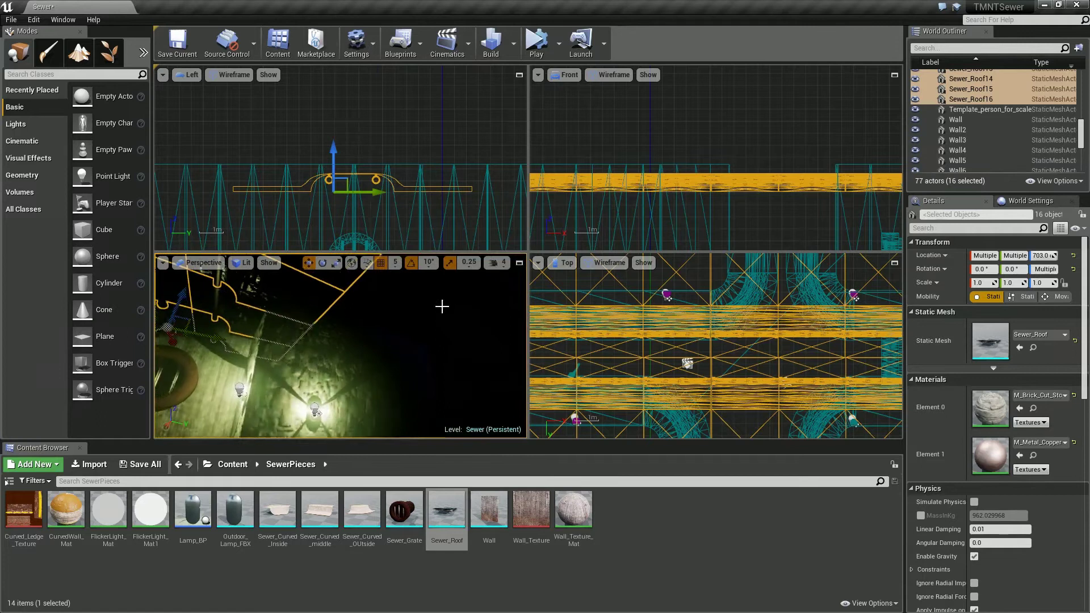
pyautogui.scroll(-3, 718, 333)
pyautogui.scroll(-2, 719, 333)
pyautogui.click(721, 335)
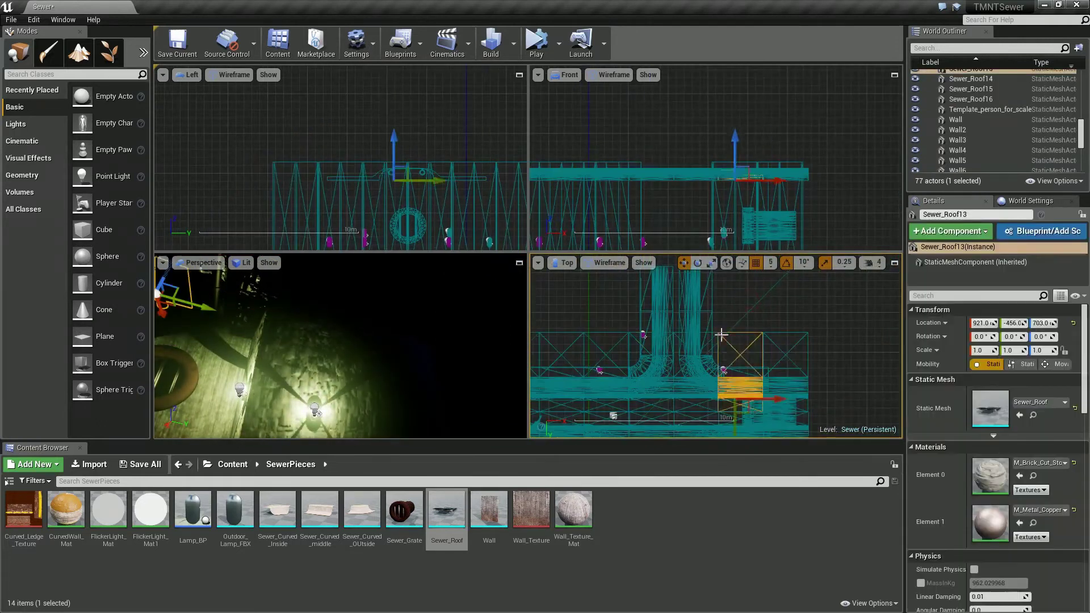
pyautogui.hotkey('ctrl', 'v')
pyautogui.moveTo(642, 386); pyautogui.dragTo(597, 369)
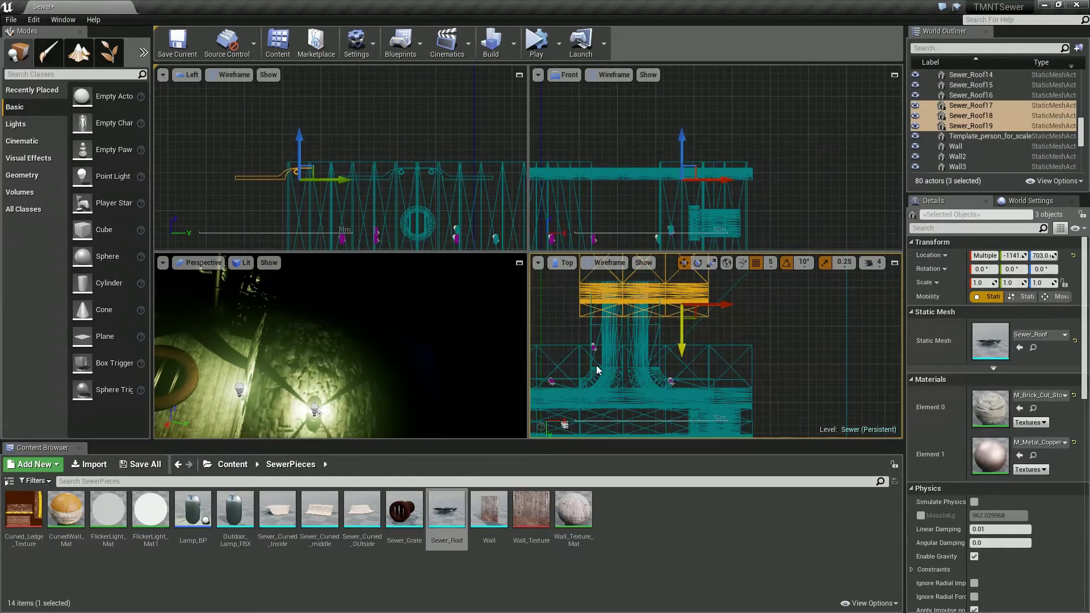
# Rotate the three new roof pieces 180° and shift them along the tunnel
pyautogui.moveTo(690, 377); pyautogui.dragTo(762, 355)
pyautogui.press('w')
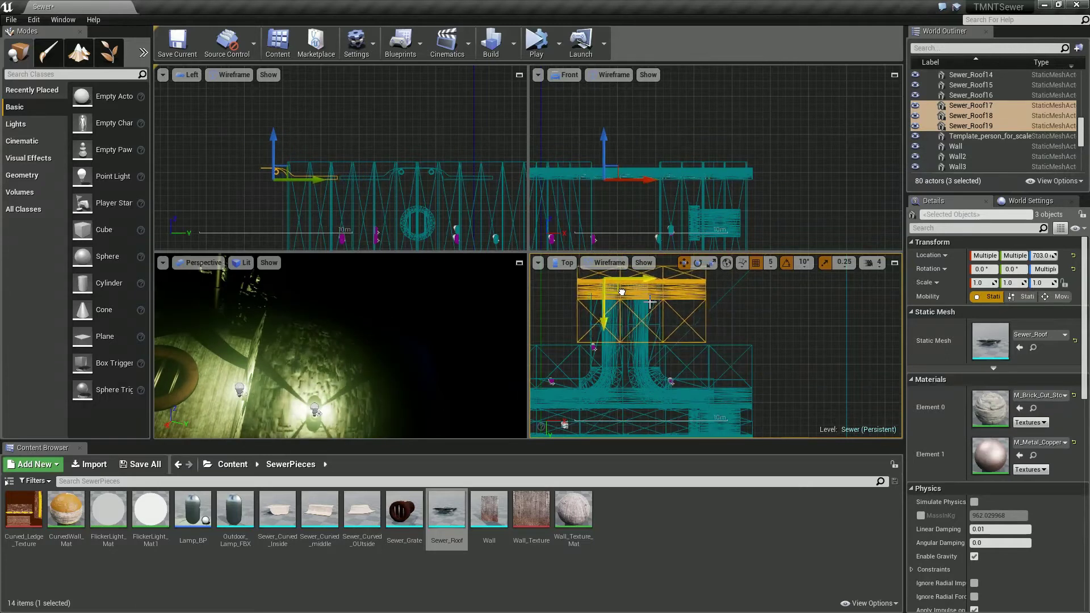
pyautogui.moveTo(608, 310); pyautogui.dragTo(612, 316)
pyautogui.scroll(-2, 626, 320)
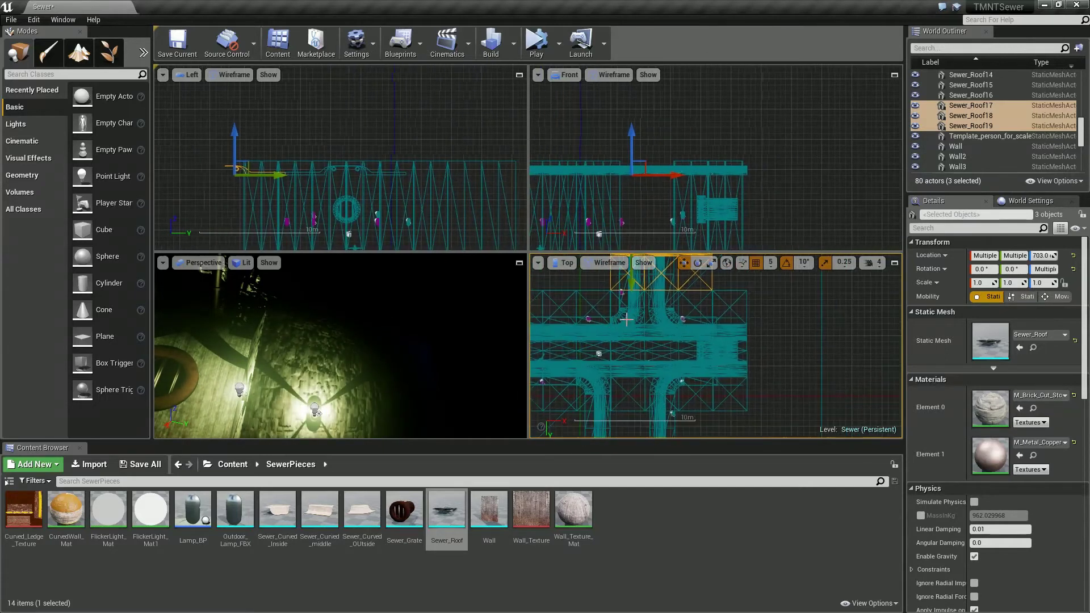
pyautogui.hotkey('ctrl', 'z')
pyautogui.hotkey('ctrl', 'z')
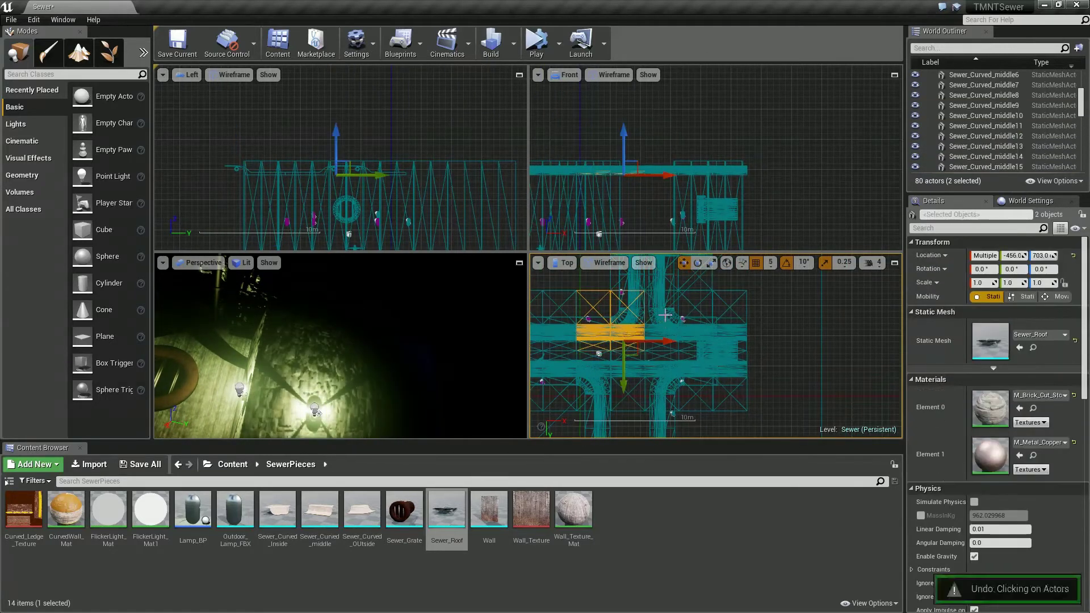
pyautogui.scroll(4, 673, 332)
pyautogui.scroll(-4, 697, 357)
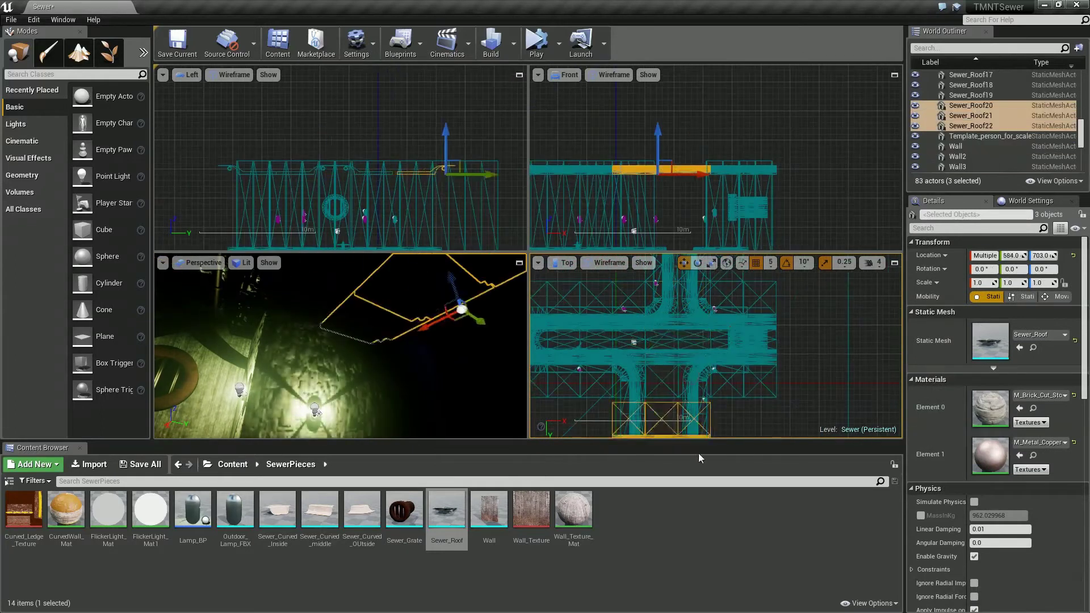
pyautogui.press('f')
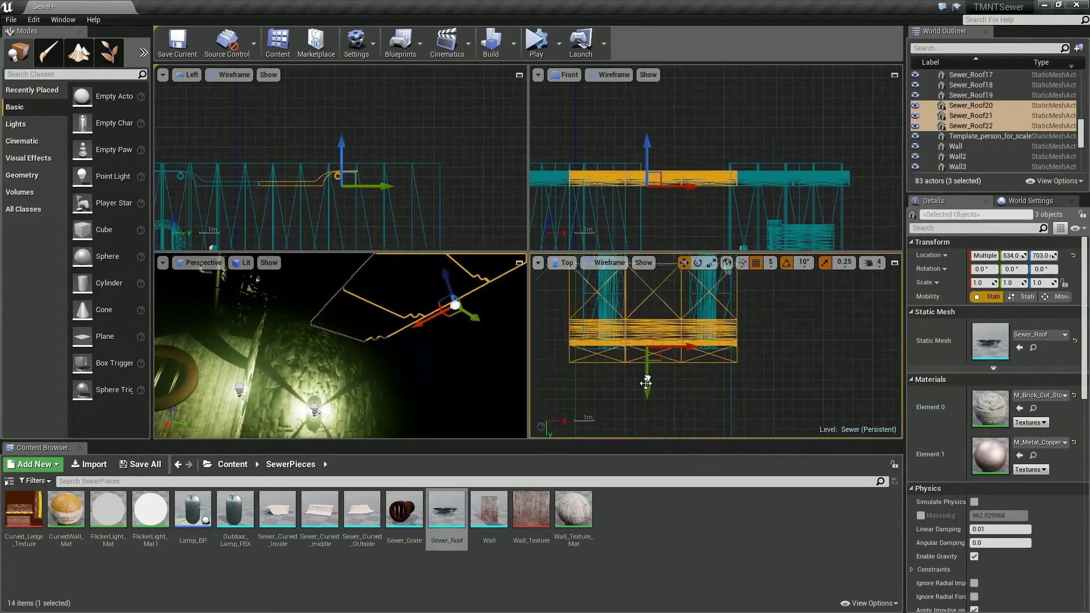
# Nudge the roof pieces into line and maximize the Perspective view with F11
pyautogui.moveTo(651, 409); pyautogui.dragTo(651, 405)
pyautogui.moveTo(342, 382); pyautogui.dragTo(342, 382, button='right')
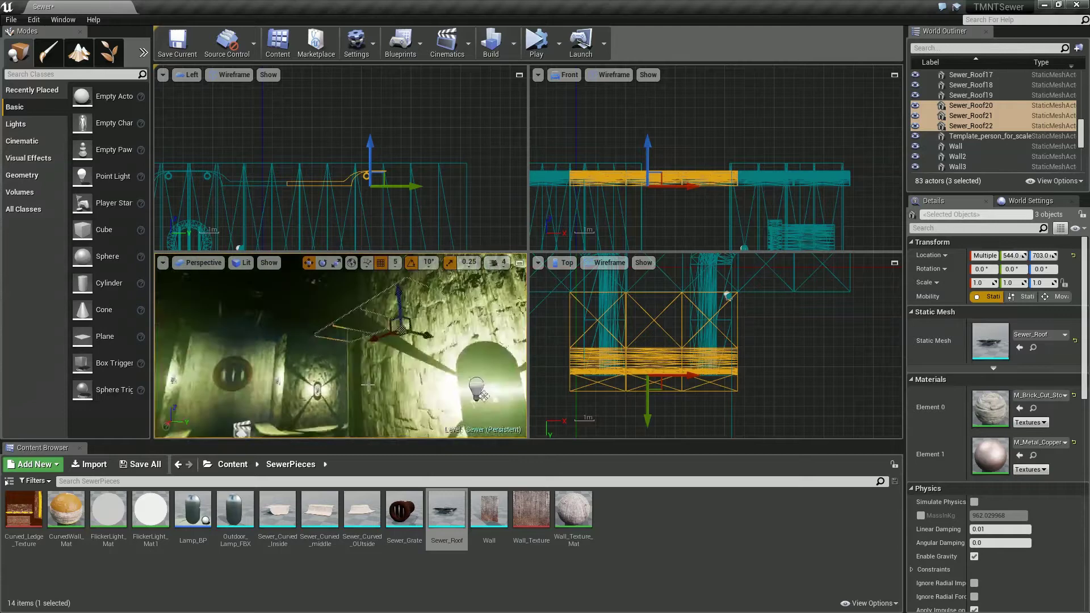
pyautogui.click(342, 382)
pyautogui.press('F11')
pyautogui.click(285, 309)
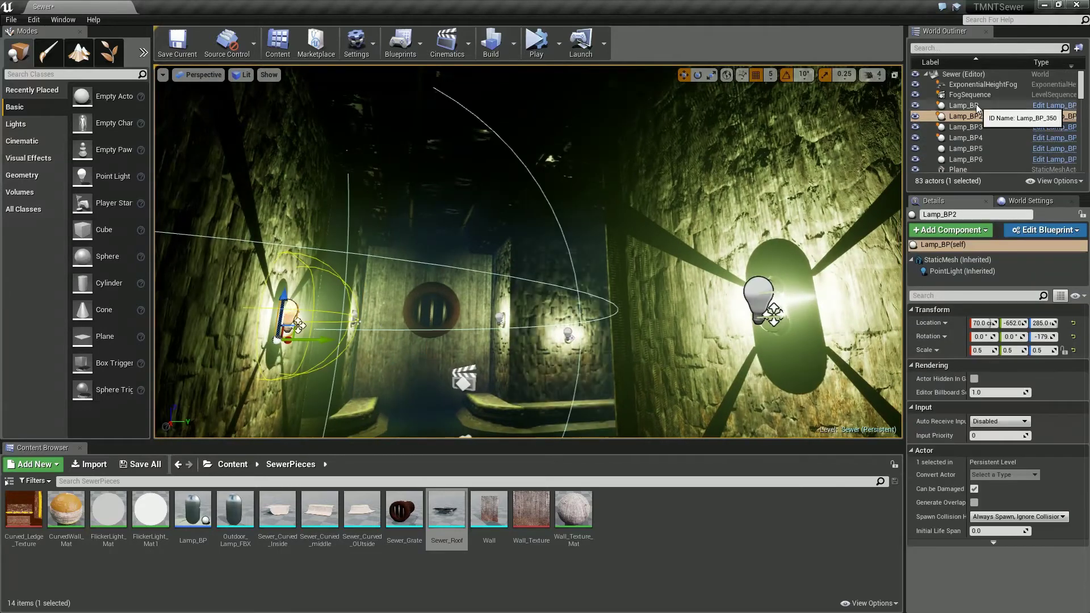
# Search Modes for 'ligh' and drag a Point Light into the tunnel
pyautogui.hotkey('shift', 'e')
pyautogui.moveTo(537, 236); pyautogui.dragTo(545, 289, button='right')
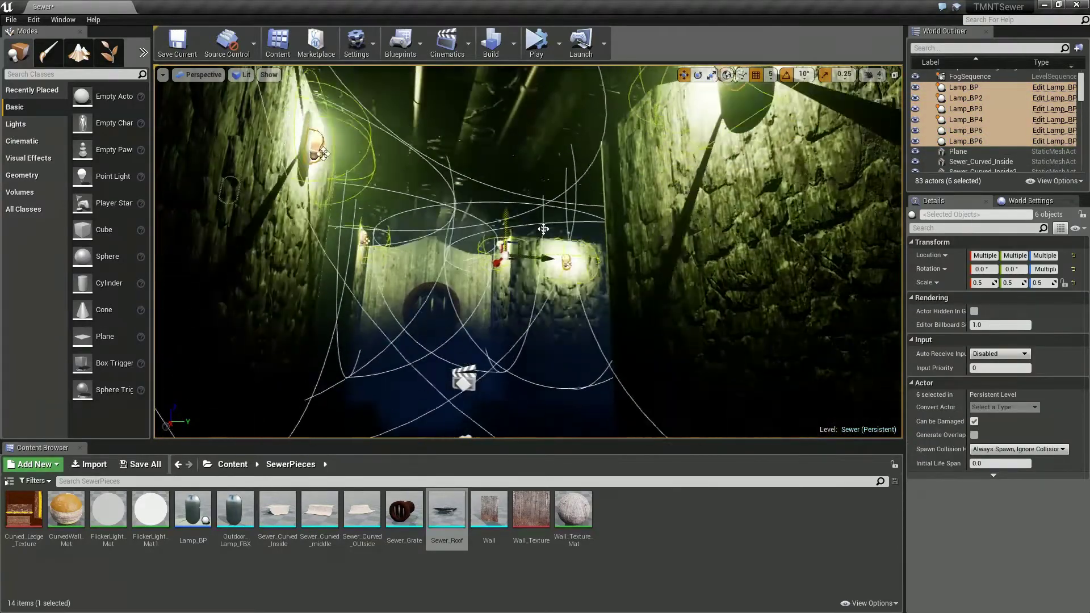
pyautogui.click(53, 75)
pyautogui.write('ligh')
pyautogui.moveTo(47, 203); pyautogui.dragTo(445, 227)
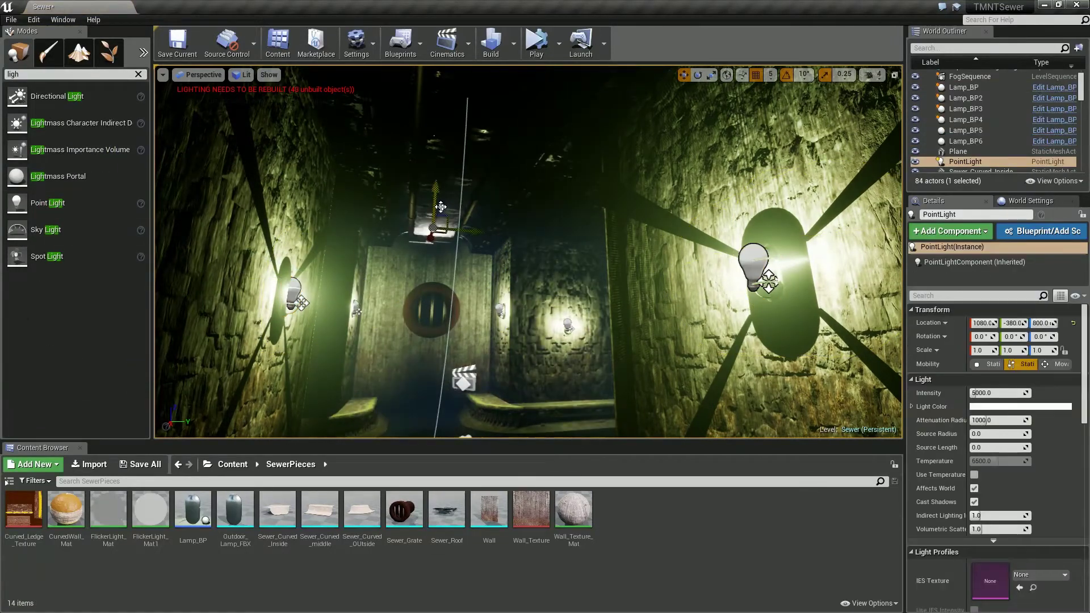
# Position the point light just below the ceiling further down the tunnel
pyautogui.moveTo(446, 227); pyautogui.dragTo(427, 197, button='right')
pyautogui.moveTo(427, 197); pyautogui.dragTo(421, 159)
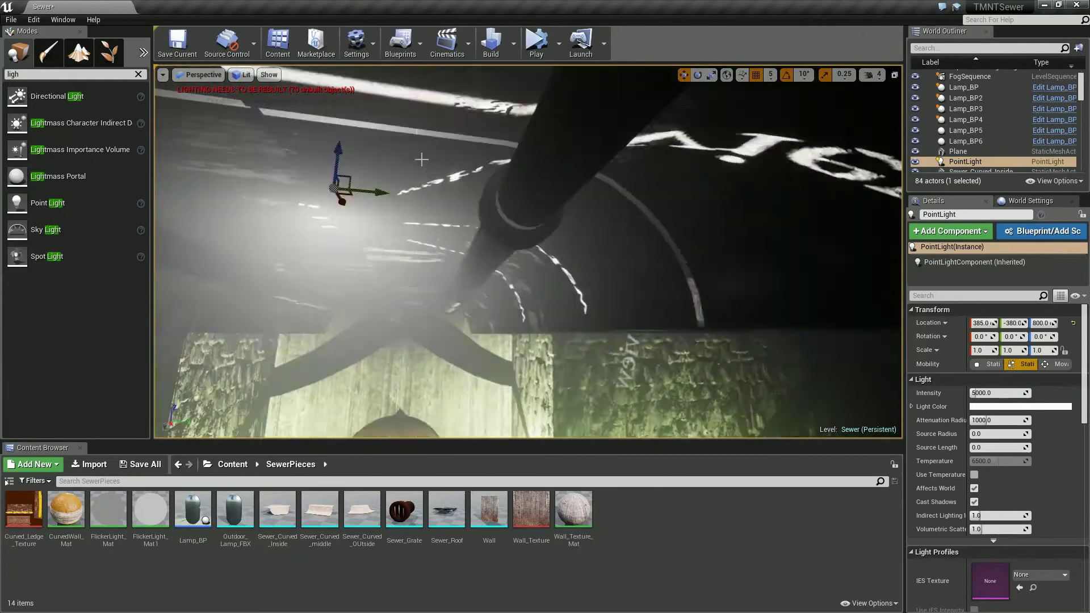
pyautogui.moveTo(422, 159); pyautogui.dragTo(598, 220, button='right')
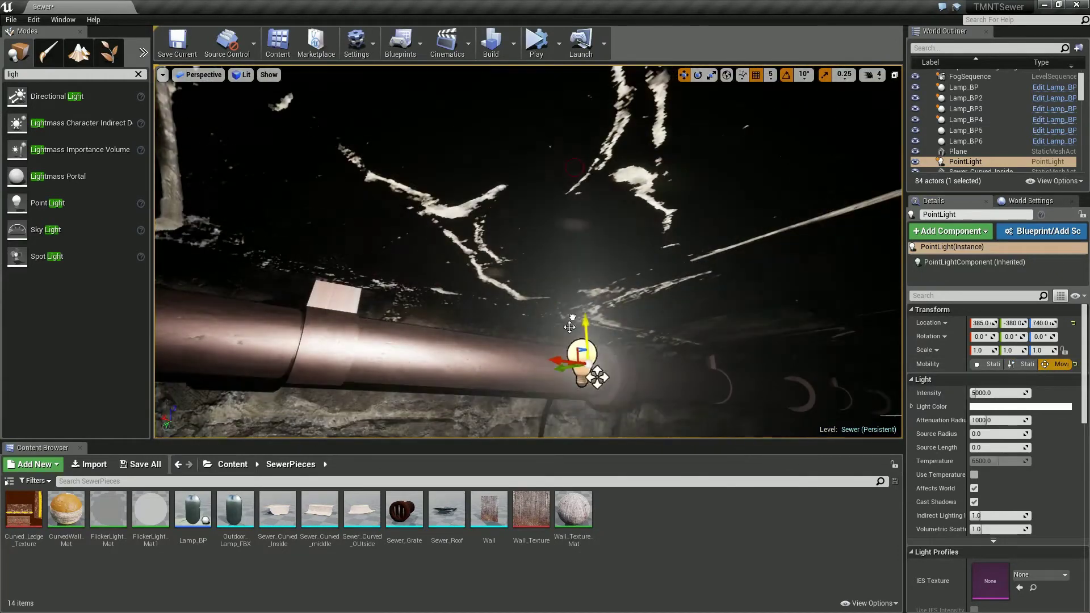
pyautogui.moveTo(598, 219); pyautogui.dragTo(487, 175, button='right')
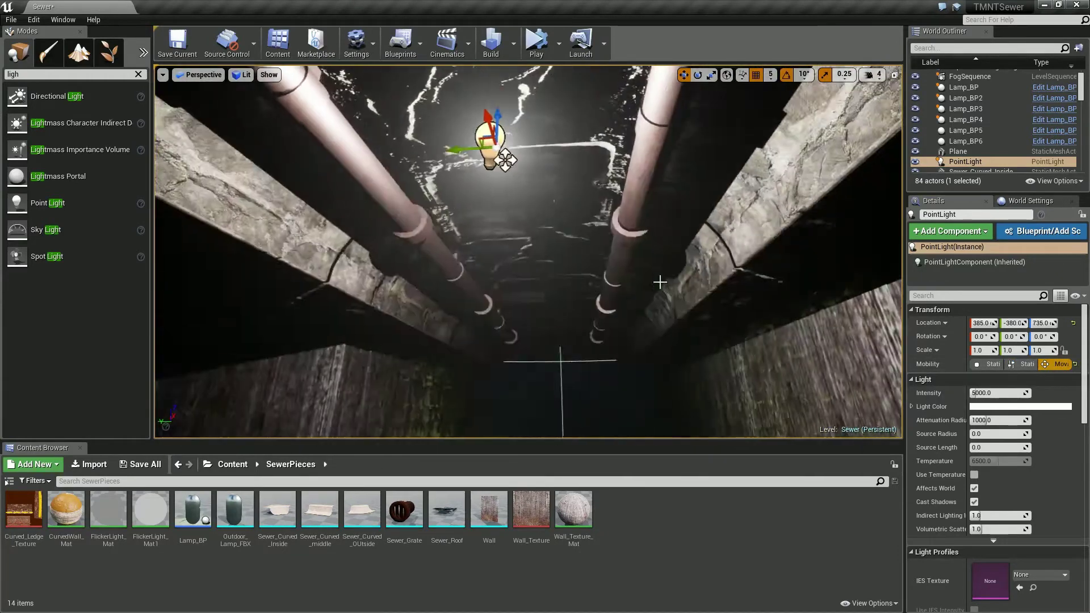
pyautogui.moveTo(487, 175)
pyautogui.mouseDown()
pyautogui.moveTo(476, 199)
pyautogui.moveTo(511, 273)
pyautogui.mouseUp()
pyautogui.moveTo(511, 273); pyautogui.dragTo(625, 238, button='right')
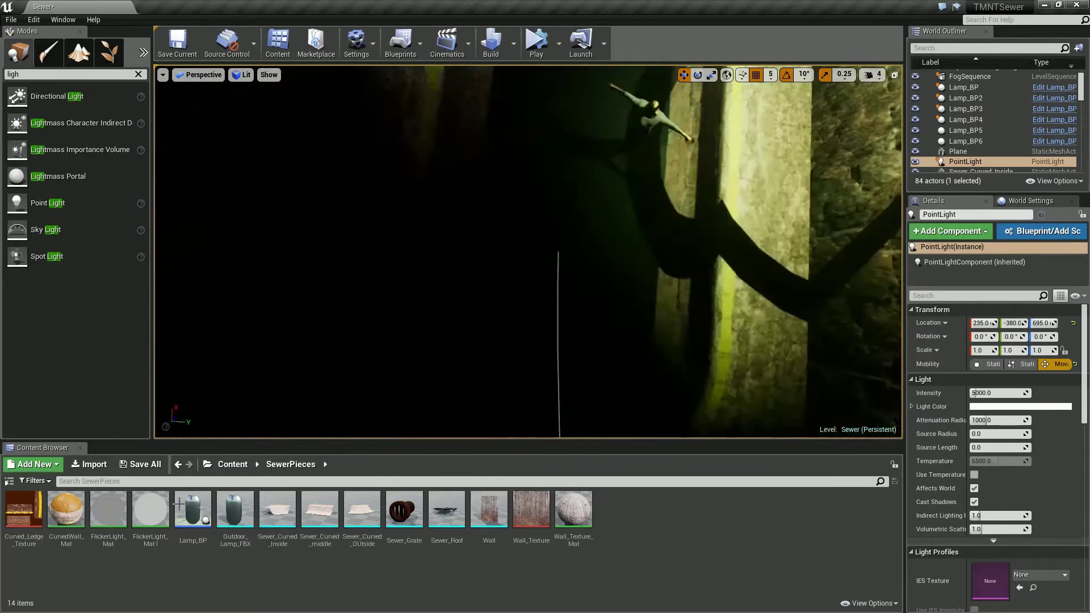
pyautogui.moveTo(507, 161); pyautogui.dragTo(505, 144)
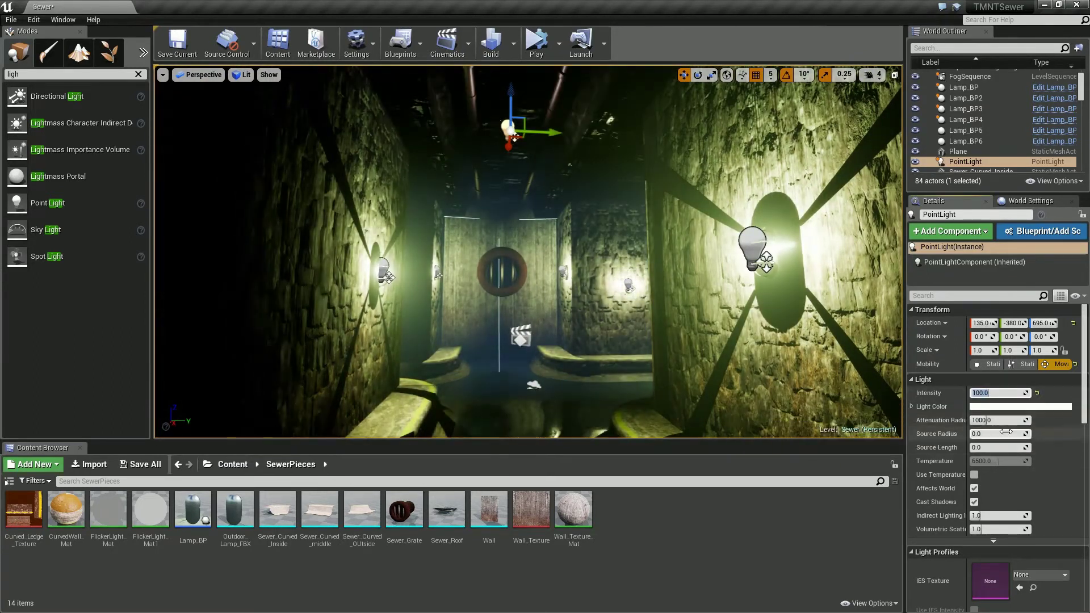
# Set the point light's Light Color to a strong purple
pyautogui.click(1021, 407)
pyautogui.click(800, 379)
pyautogui.click(916, 583)
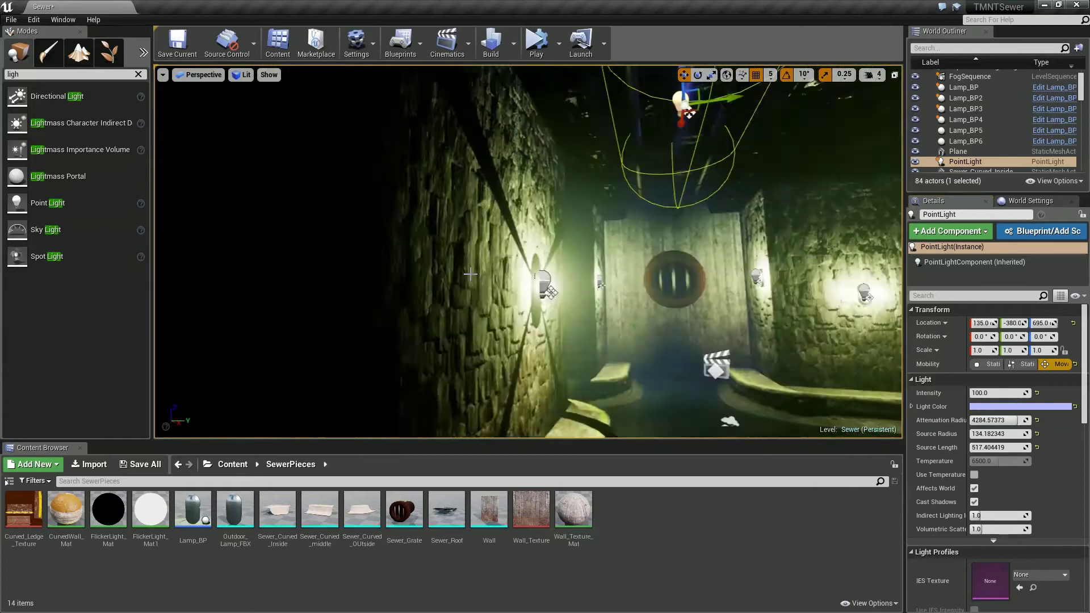
pyautogui.click(1016, 409)
pyautogui.moveTo(822, 384); pyautogui.dragTo(828, 361)
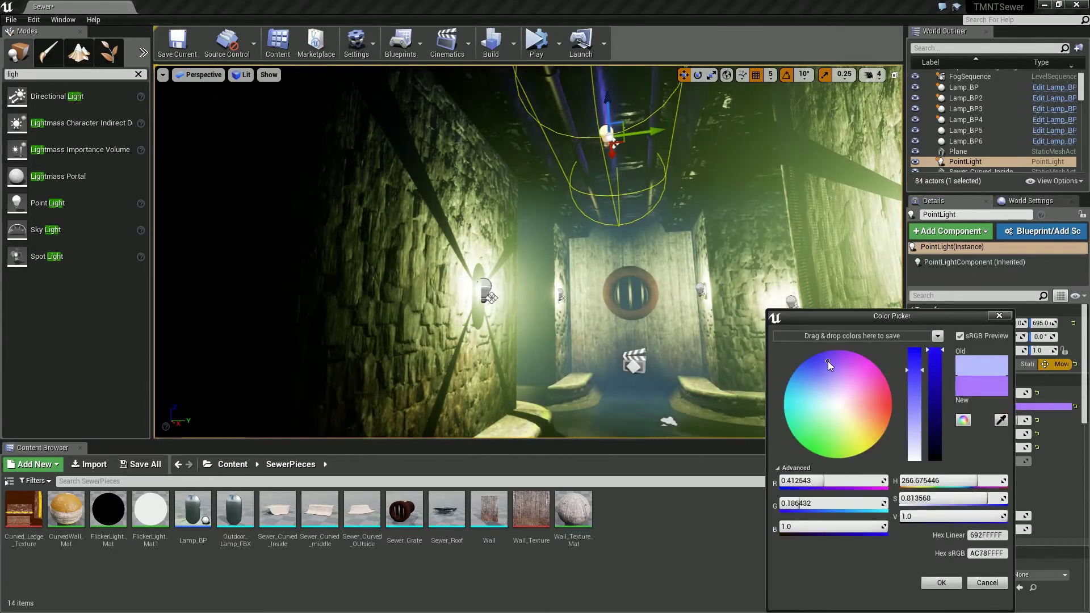
pyautogui.click(941, 584)
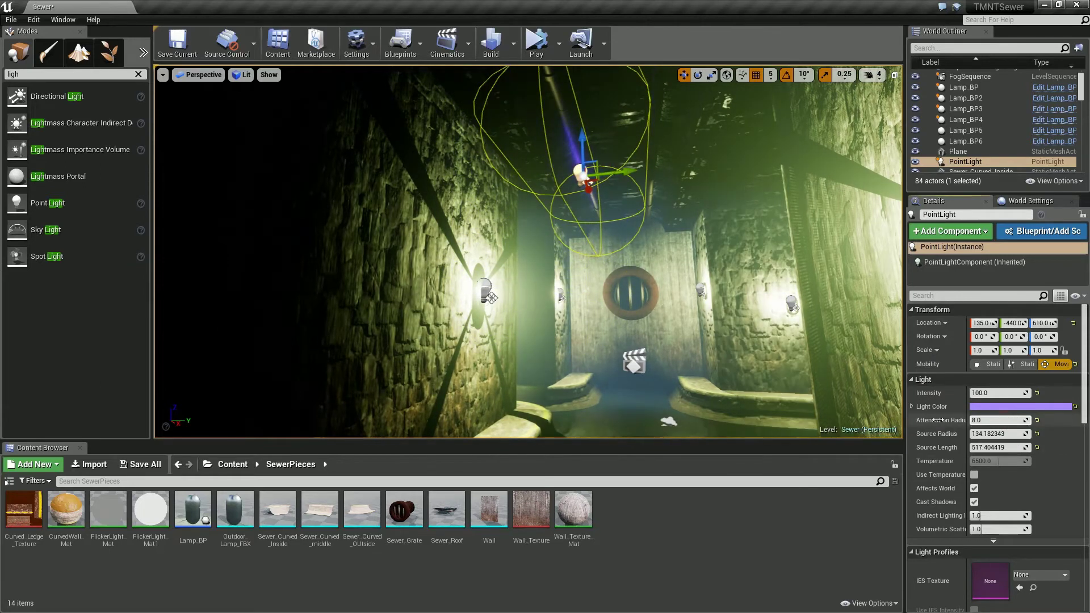
# Set the point light's Intensity to 100 and raise it to Z 650
pyautogui.click(999, 393)
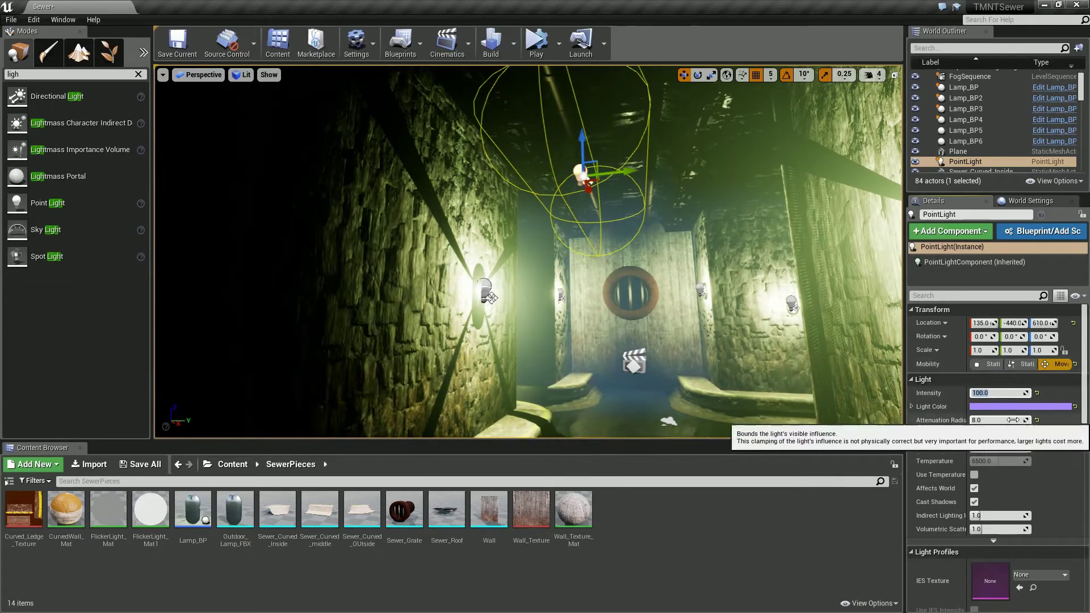
pyautogui.moveTo(601, 197); pyautogui.dragTo(600, 125)
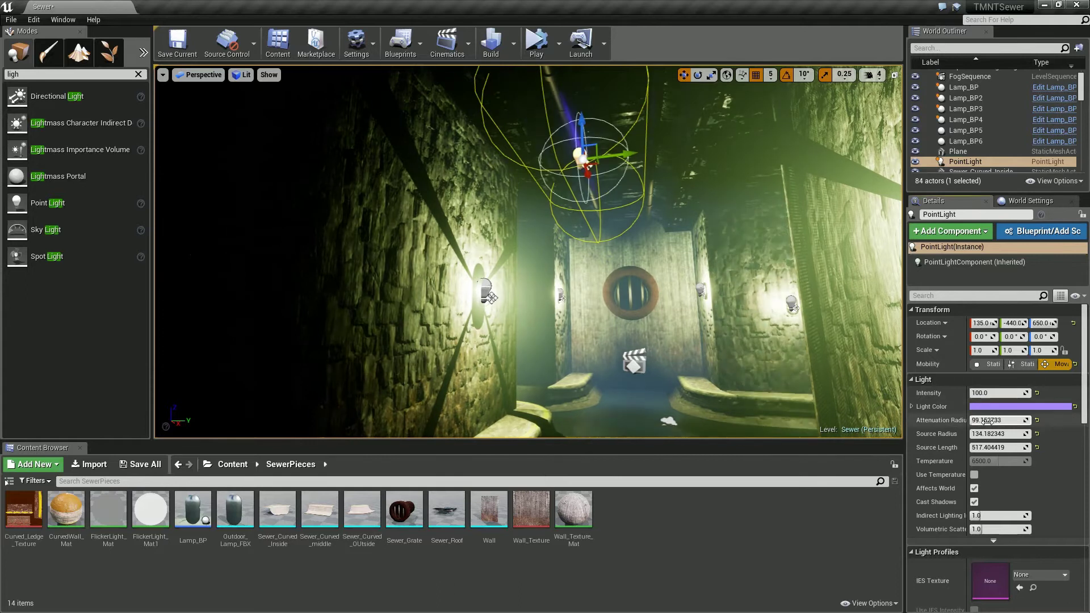
pyautogui.click(537, 41)
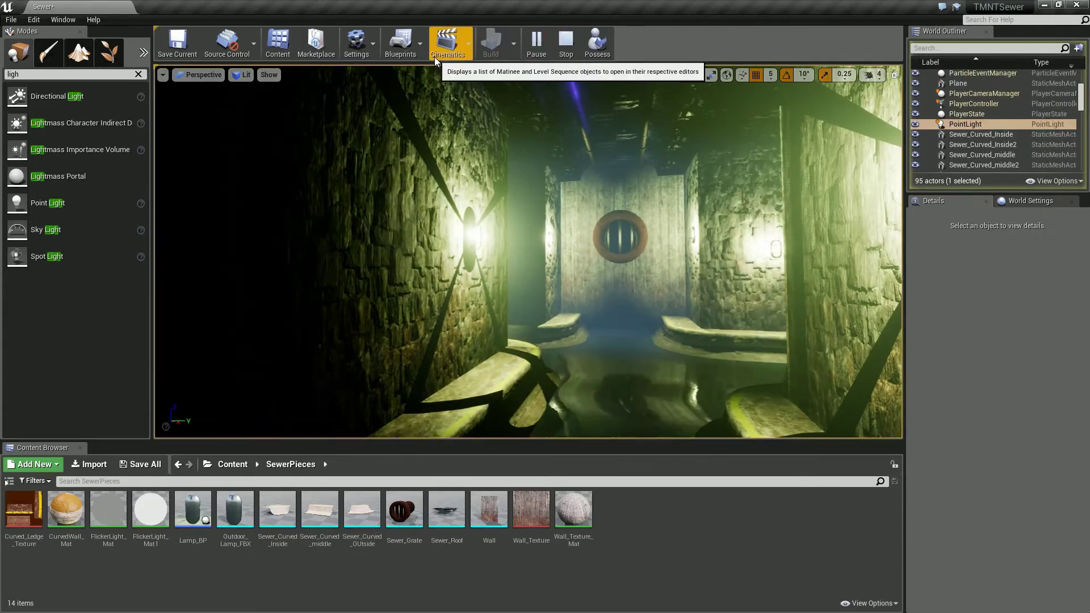
# After a quick simulation, move the purple point light further along the tunnel centre
pyautogui.moveTo(577, 309); pyautogui.dragTo(604, 278, button='right')
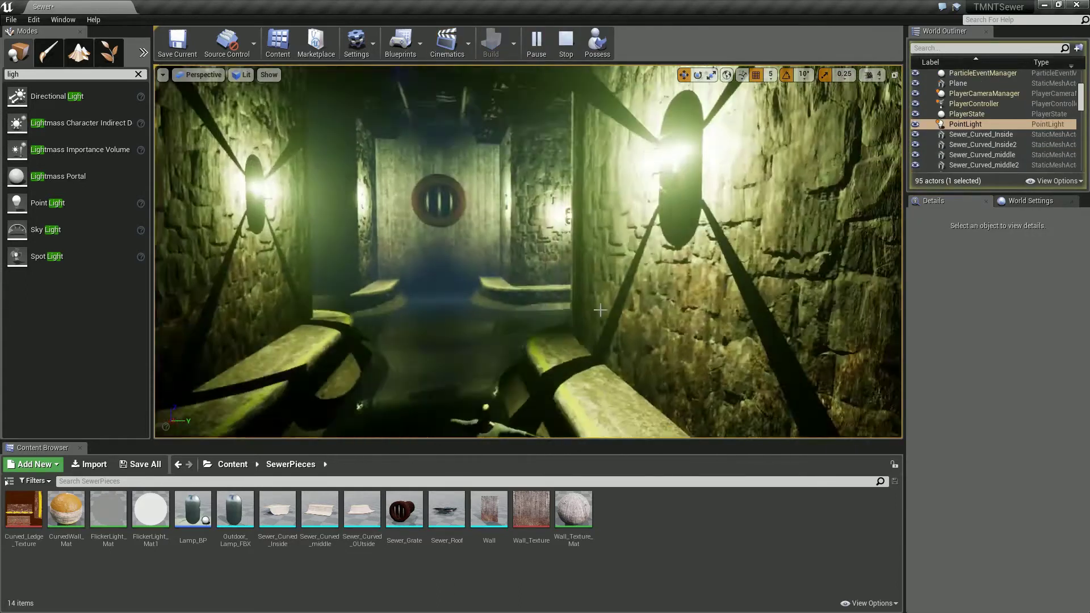
pyautogui.press('Escape')
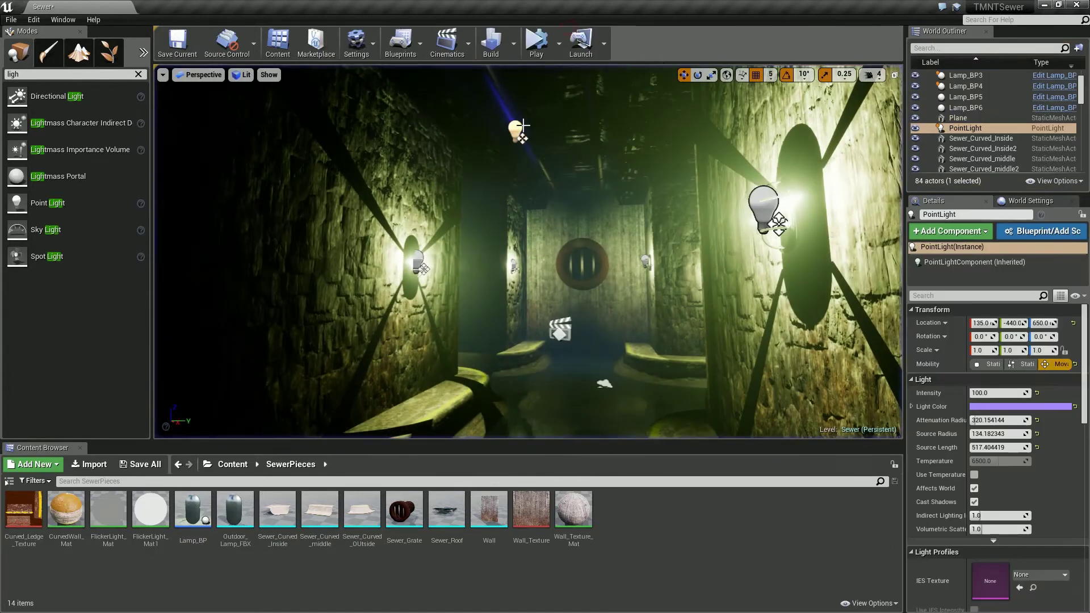
pyautogui.keyDown('shift'); pyautogui.moveTo(530, 149); pyautogui.dragTo(593, 149); pyautogui.keyUp('shift')
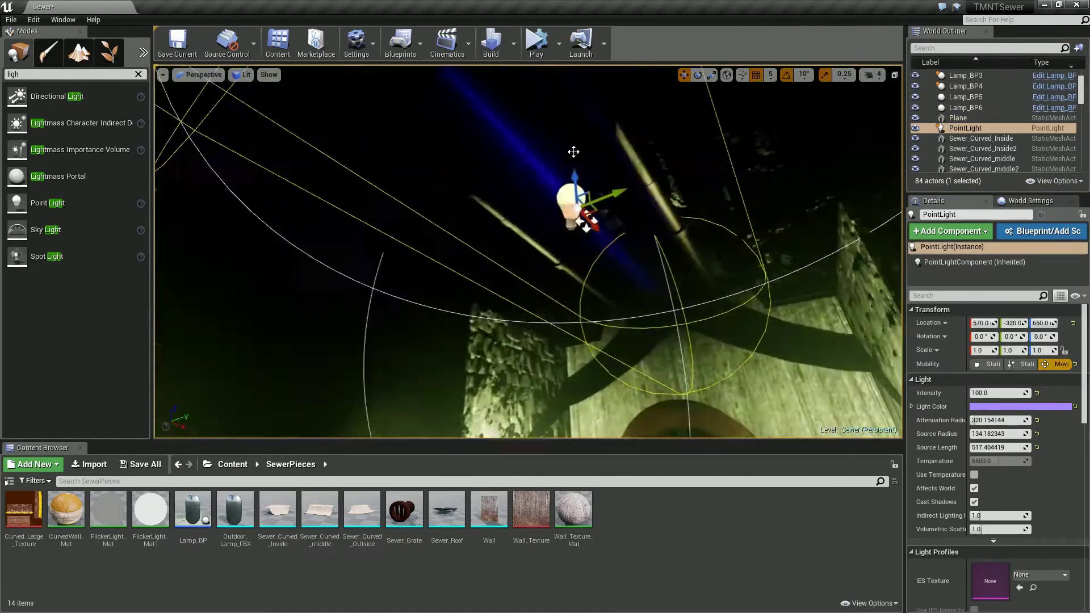
pyautogui.keyDown('shift'); pyautogui.moveTo(593, 148); pyautogui.dragTo(574, 151); pyautogui.keyUp('shift')
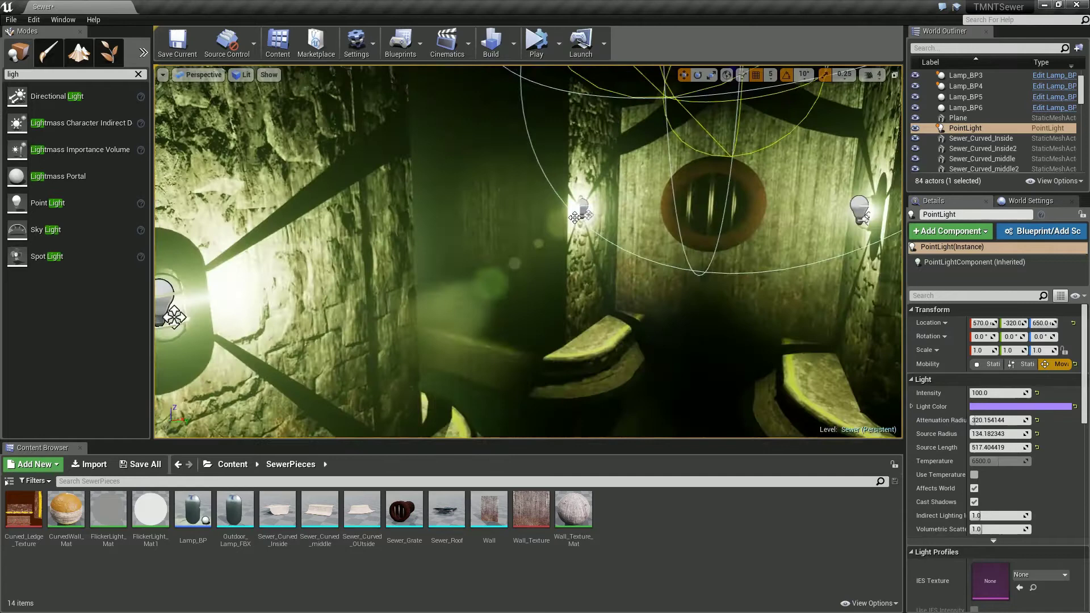
# Add a Spot Light in the tunnel and rotate it -90° to point down
pyautogui.moveTo(32, 260); pyautogui.dragTo(471, 282)
pyautogui.press('e')
pyautogui.moveTo(474, 134); pyautogui.dragTo(805, 243)
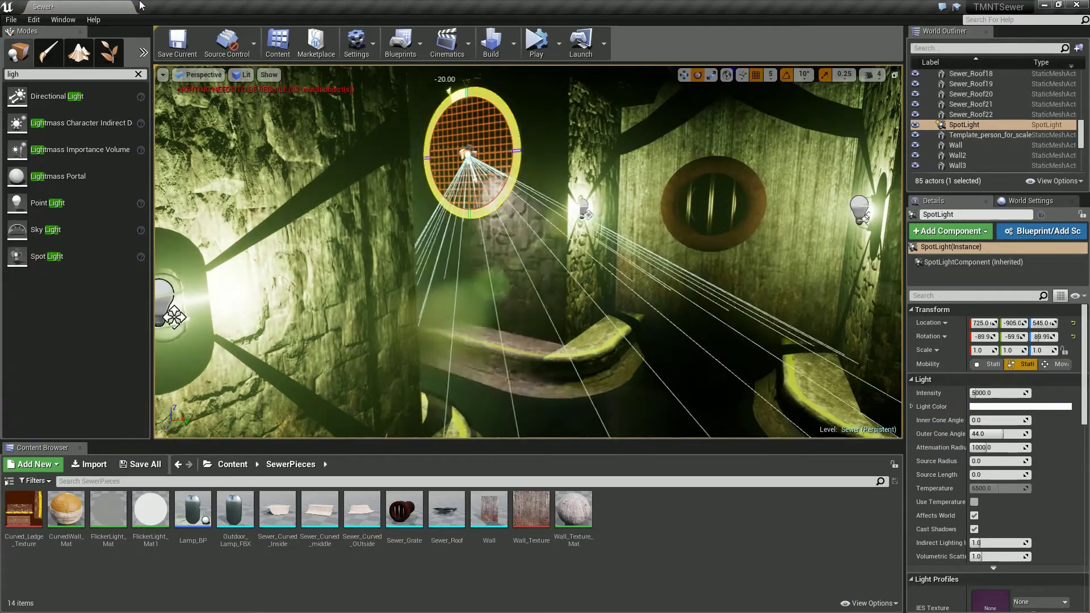
# Move the spotlight further down the tunnel, make it purple and tilt it 30°
pyautogui.keyDown('shift'); pyautogui.moveTo(364, 148); pyautogui.dragTo(380, 132); pyautogui.keyUp('shift')
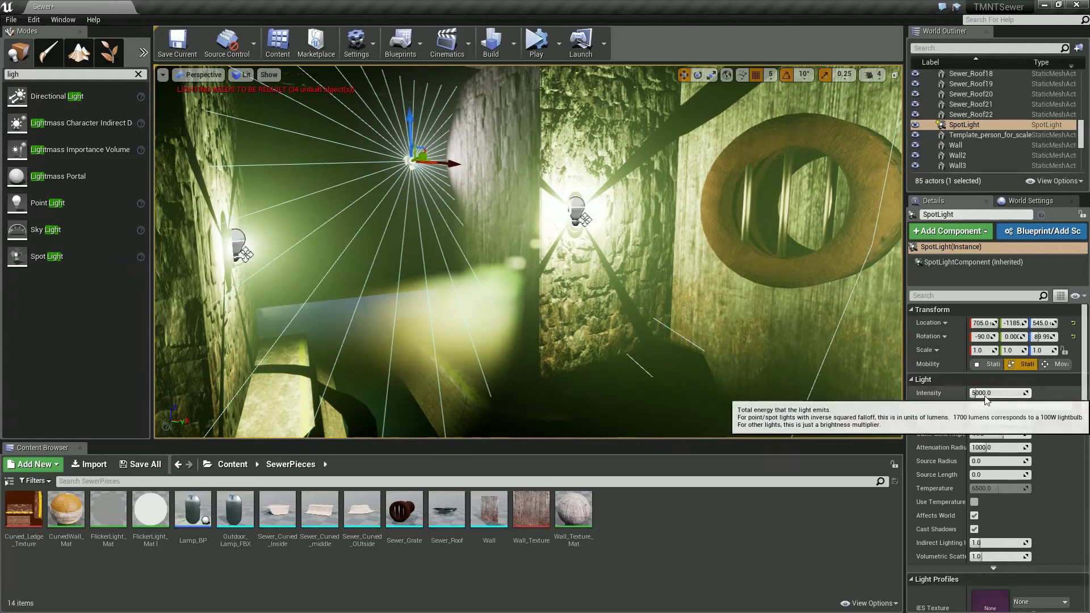
pyautogui.click(993, 407)
pyautogui.click(795, 376)
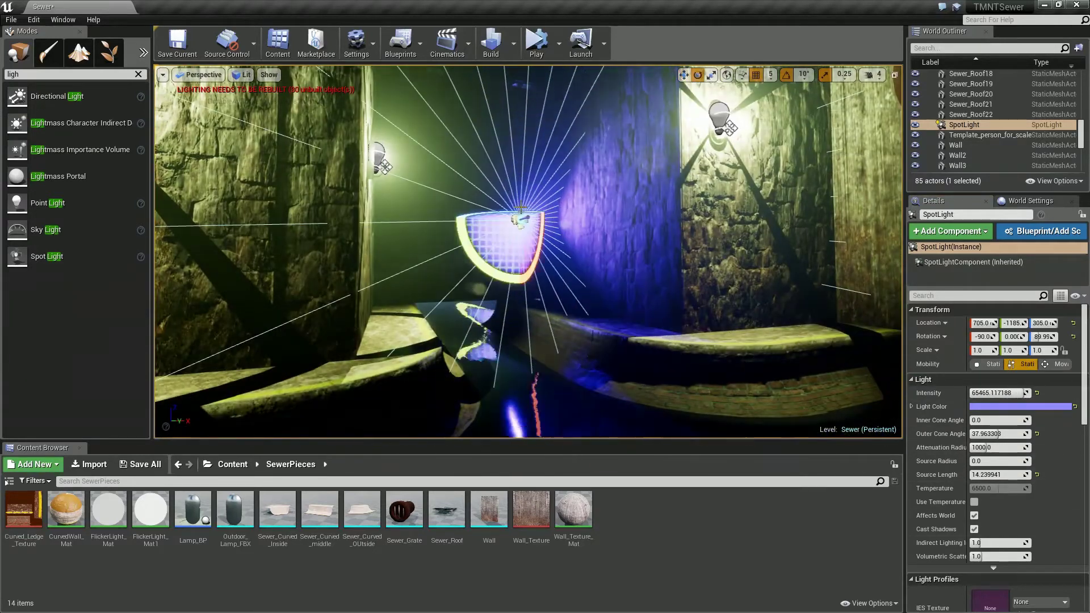
pyautogui.moveTo(520, 219); pyautogui.dragTo(555, 203)
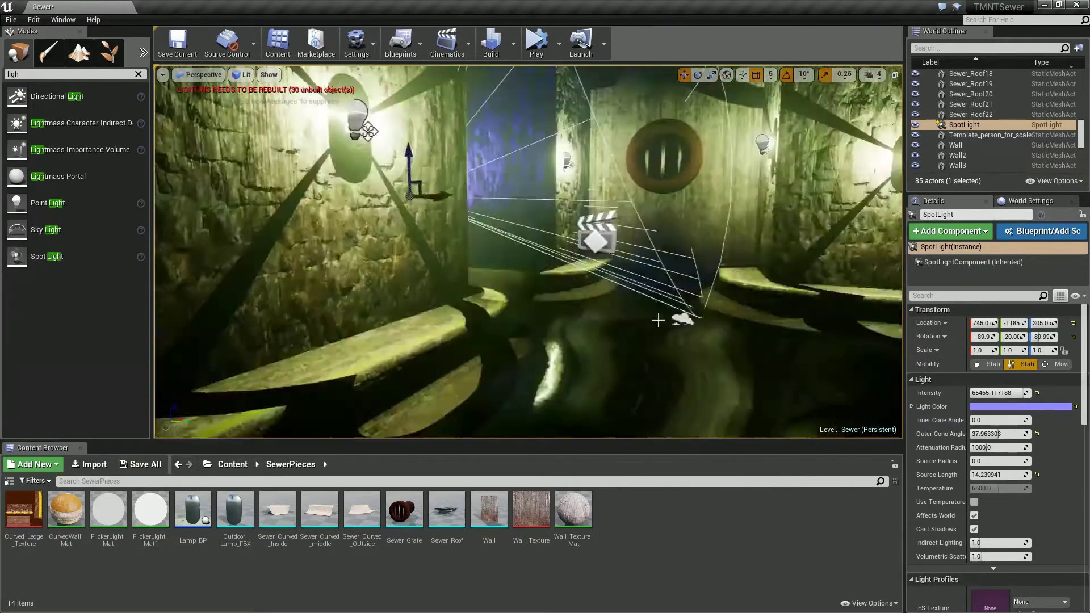
# Simulate to preview the purple spotlight, then select Lamp_BP3's point light
pyautogui.hotkey('alt', 's')
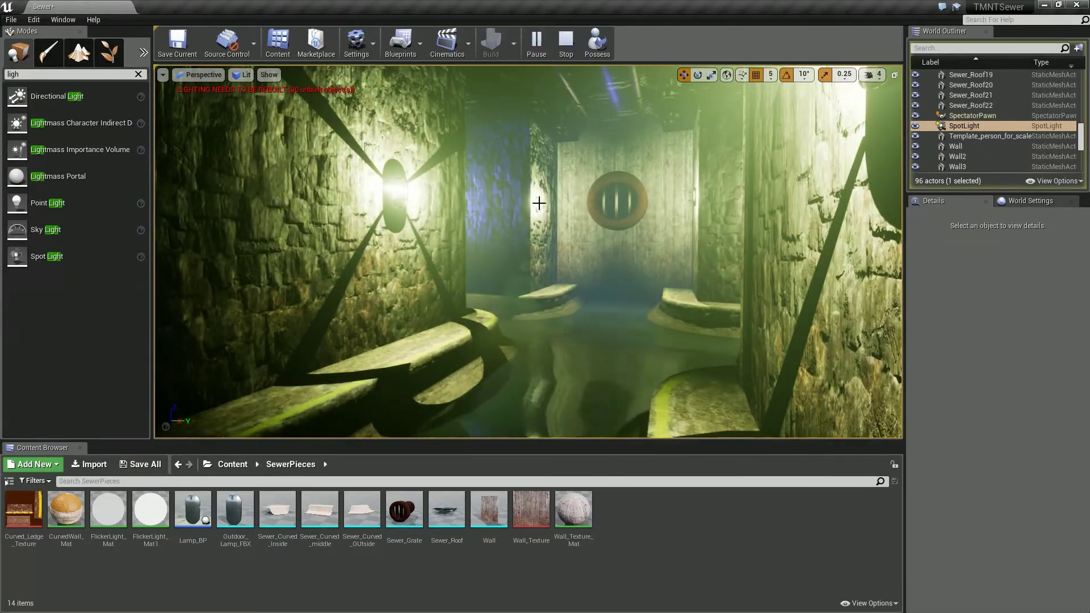
pyautogui.click(539, 202)
pyautogui.press('Escape')
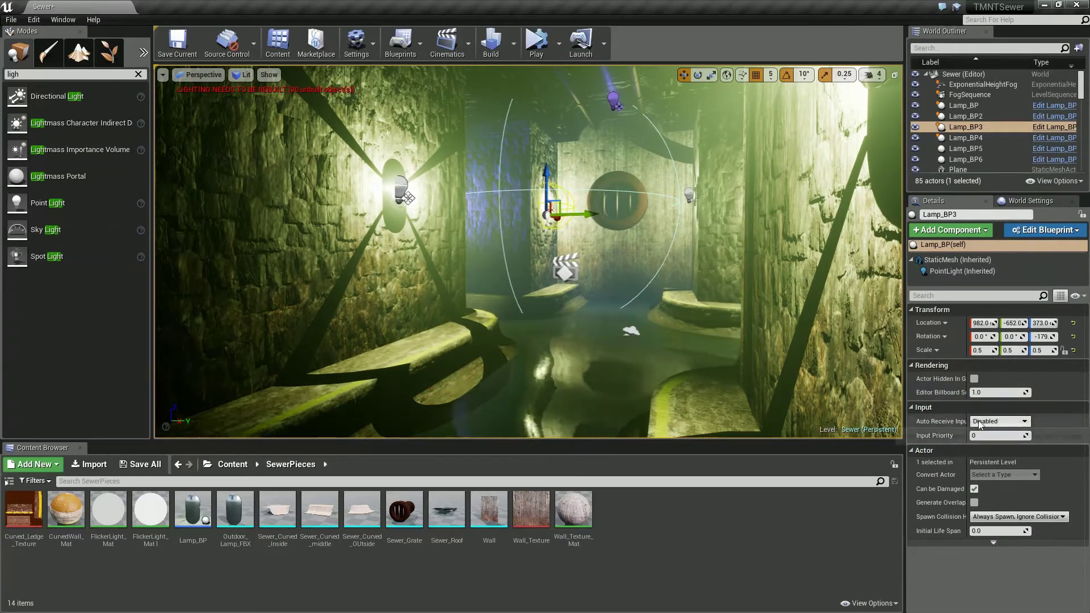
pyautogui.click(963, 270)
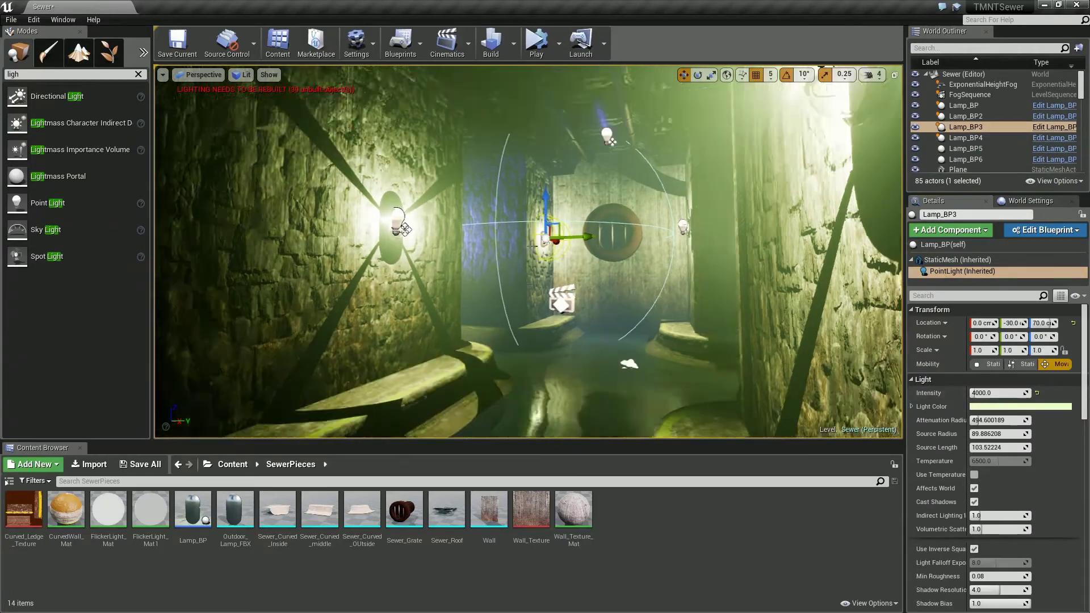
pyautogui.moveTo(583, 291); pyautogui.dragTo(449, 262)
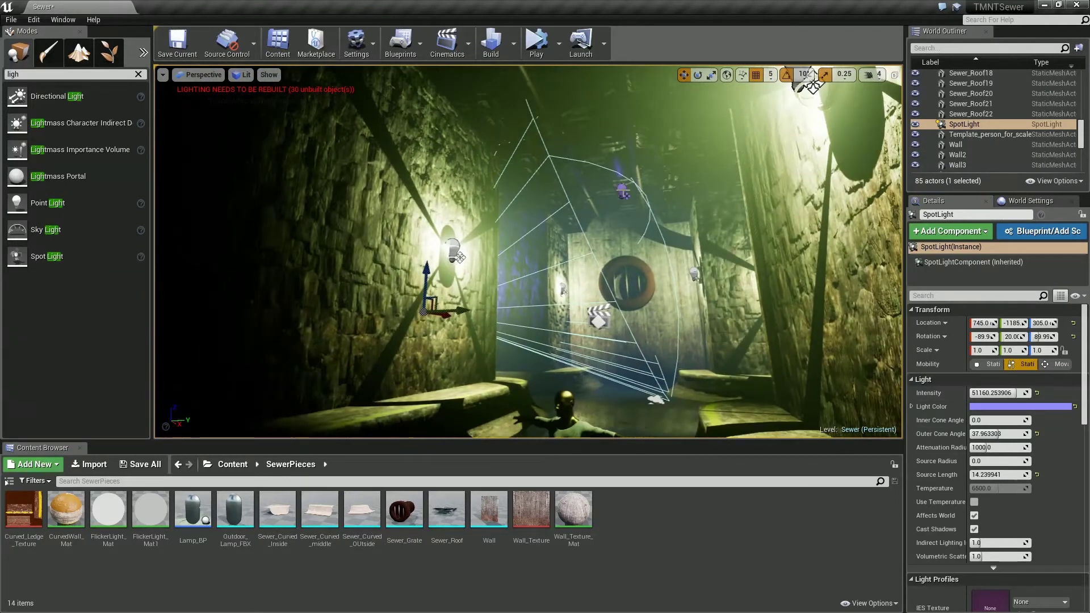
pyautogui.click(1008, 393)
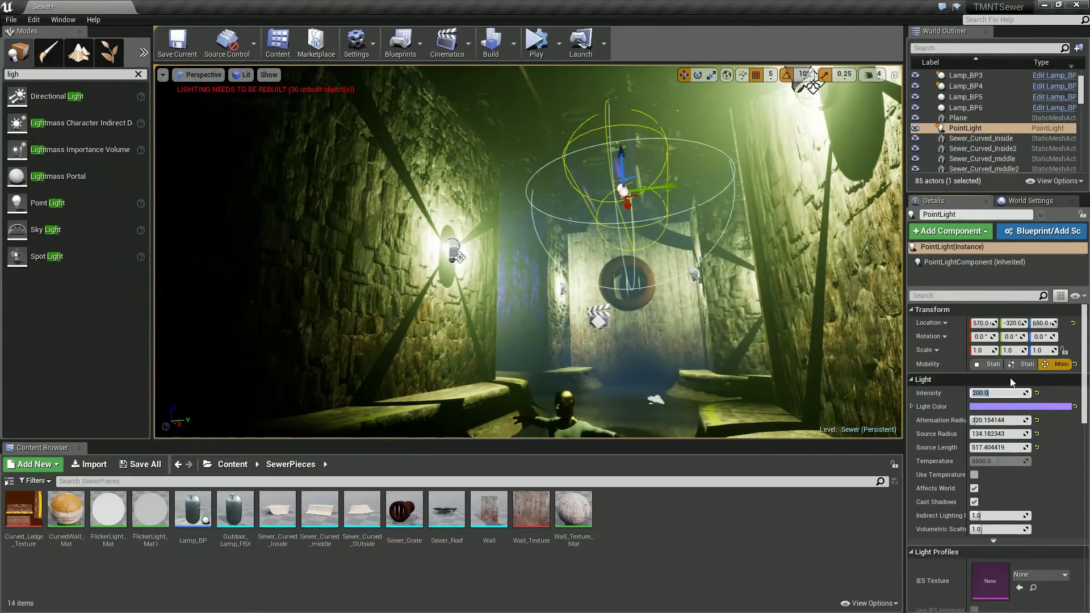
# Rebuild lighting, play fullscreen to look over the floor and corridor, then select Lamp_BP
pyautogui.click(486, 57)
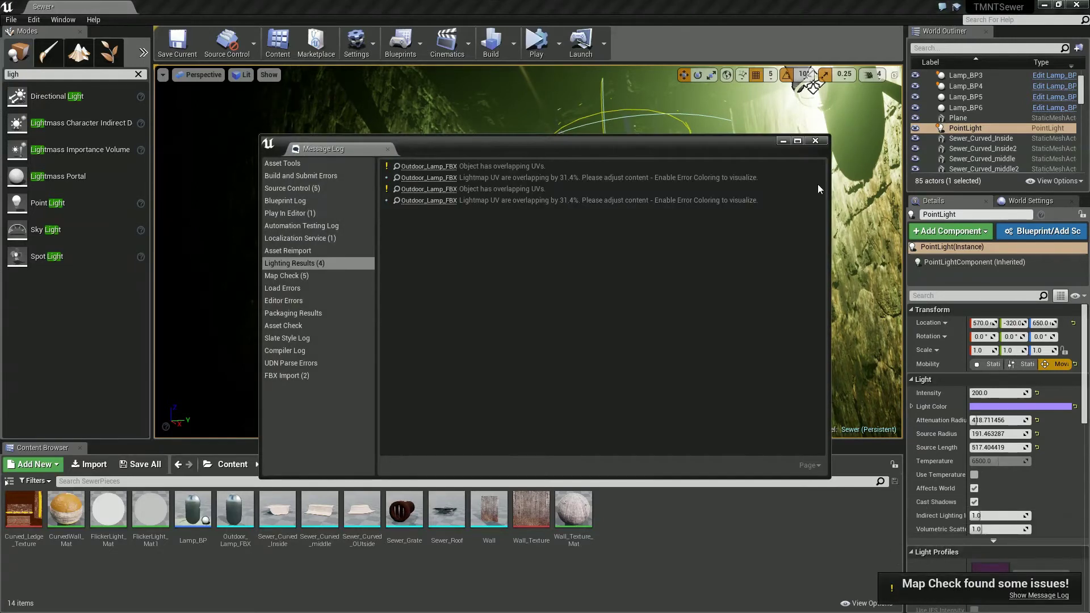
pyautogui.click(536, 43)
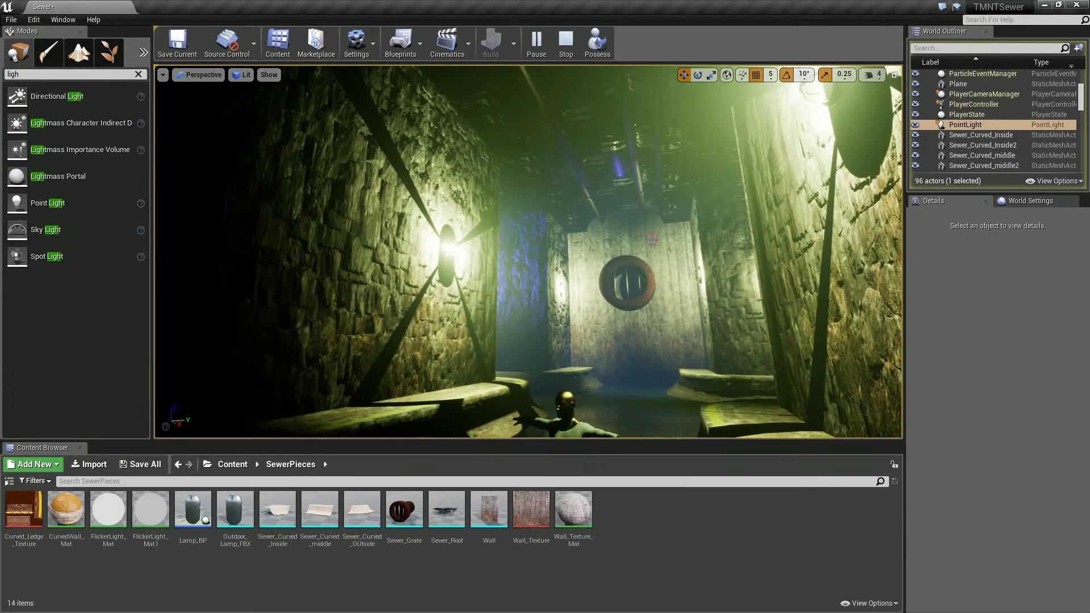
pyautogui.press('F11')
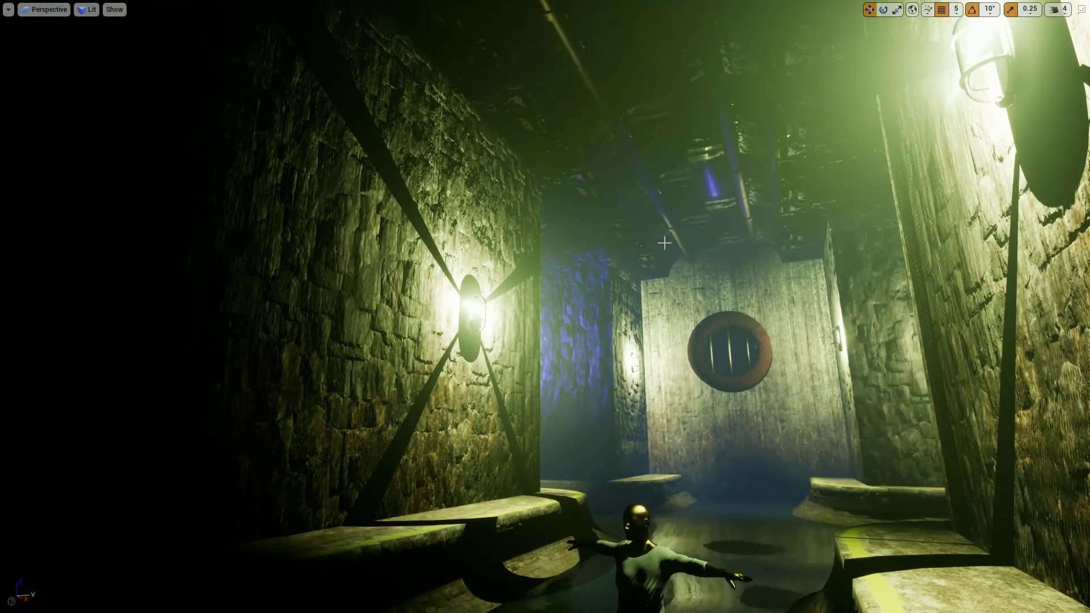
pyautogui.moveTo(656, 263); pyautogui.dragTo(624, 372)
pyautogui.moveTo(623, 372); pyautogui.dragTo(623, 273, button='right')
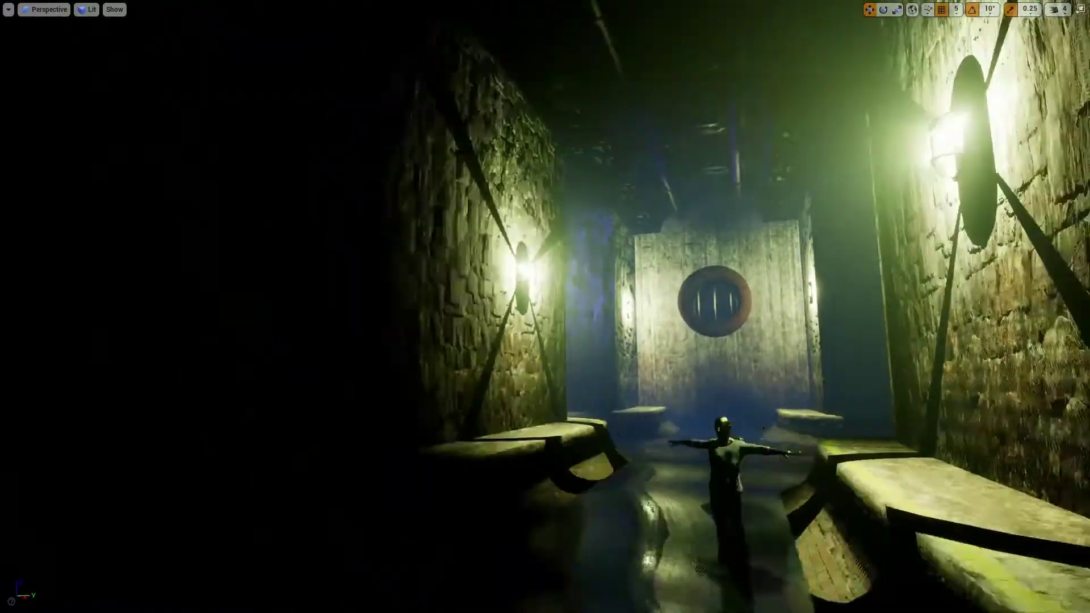
pyautogui.press('g')
pyautogui.press('F11')
pyautogui.click(739, 176)
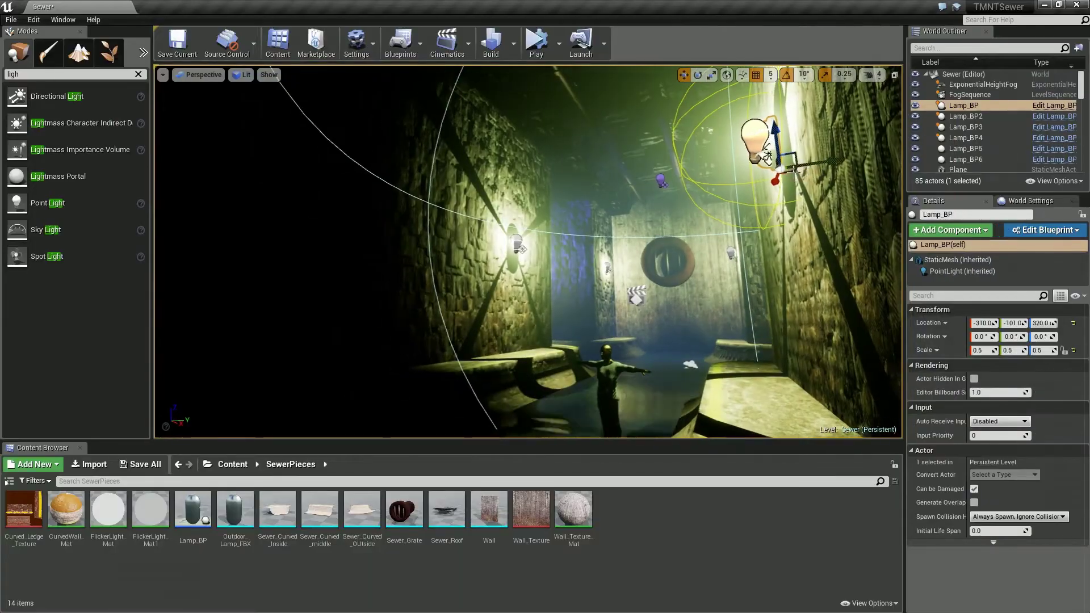
# Raise Lamp_BP3 and its light component higher on the wall
pyautogui.moveTo(739, 175); pyautogui.dragTo(738, 176, button='right')
pyautogui.click(564, 186)
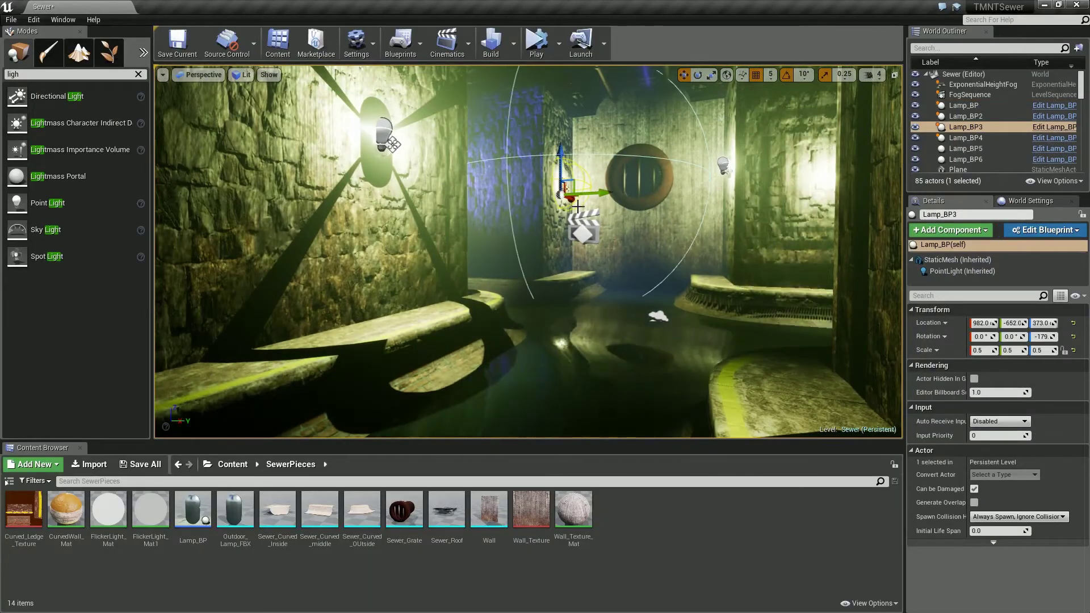
pyautogui.moveTo(564, 147); pyautogui.dragTo(560, 118)
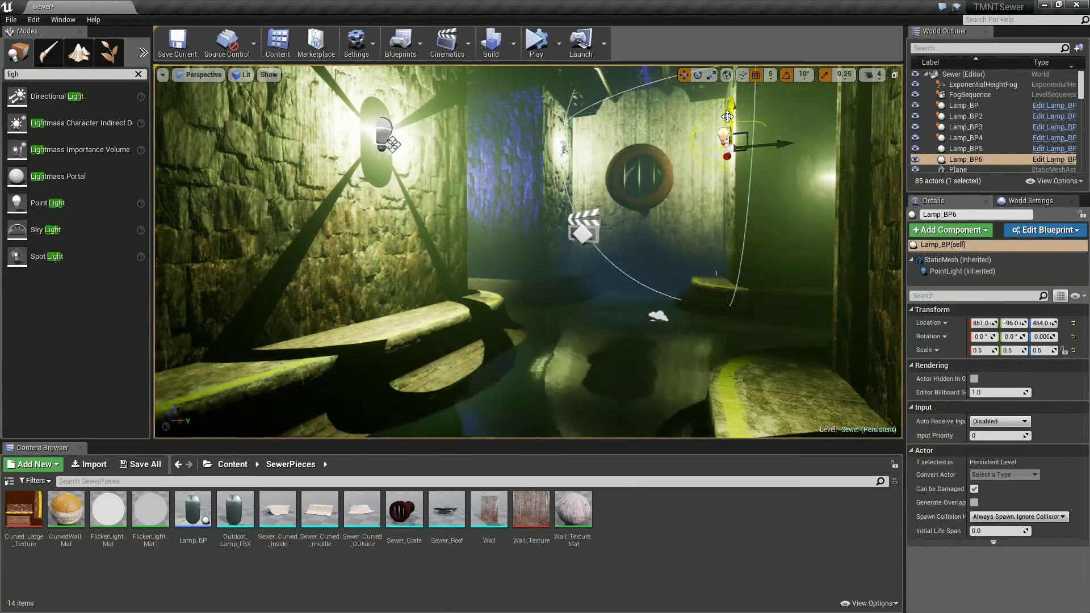
pyautogui.click(963, 271)
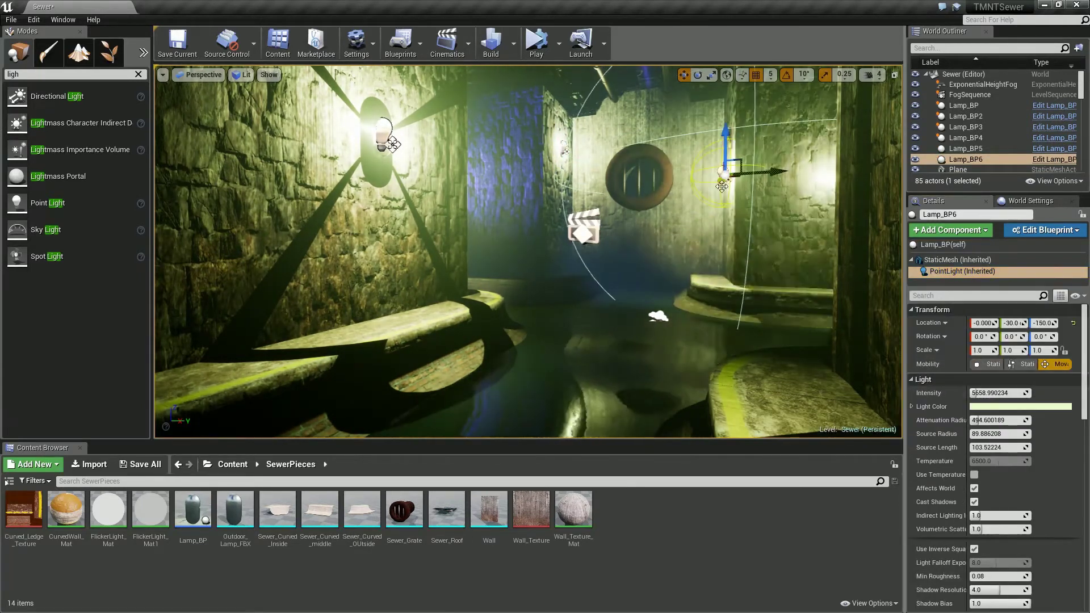
pyautogui.moveTo(721, 186); pyautogui.dragTo(733, 113)
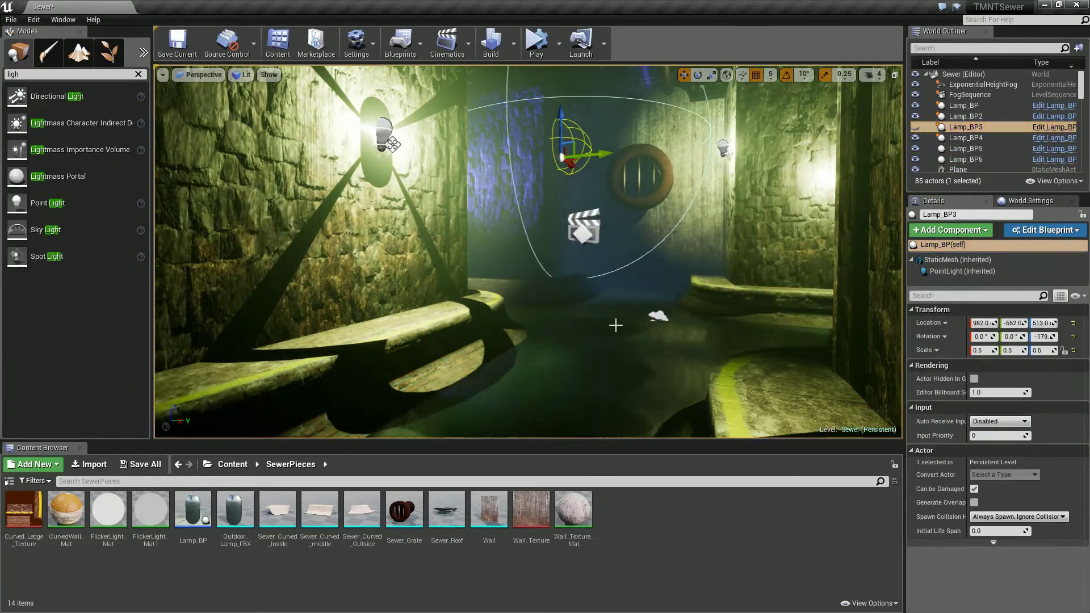
# Inspect the water plane, Sewer_Grate and roof pieces, looking closely at the roof pipe
pyautogui.click(619, 358)
pyautogui.click(600, 224)
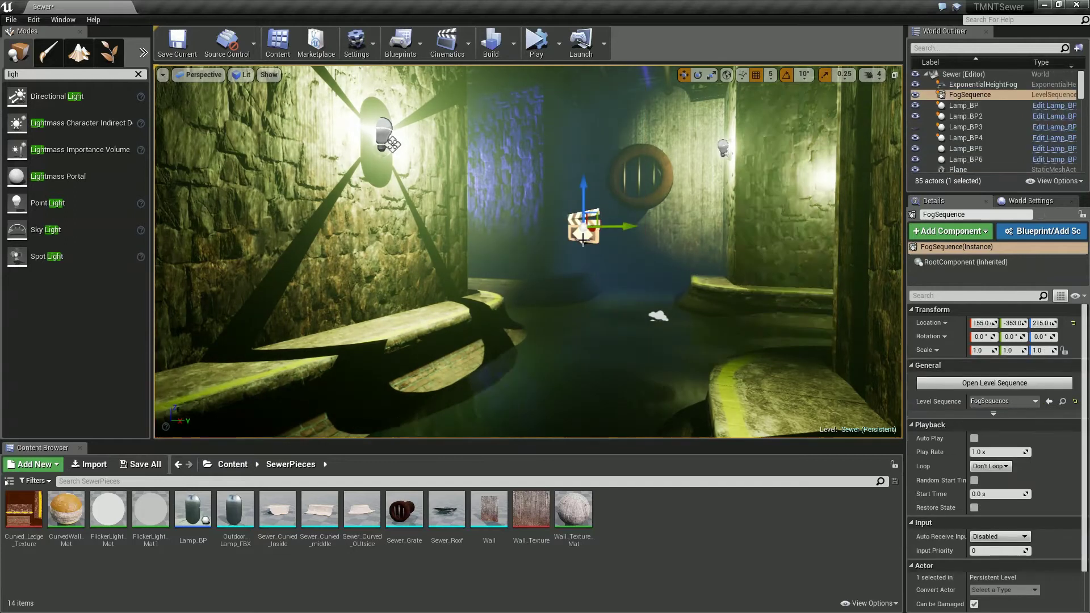
pyautogui.click(647, 193)
pyautogui.moveTo(649, 330); pyautogui.dragTo(657, 284, button='right')
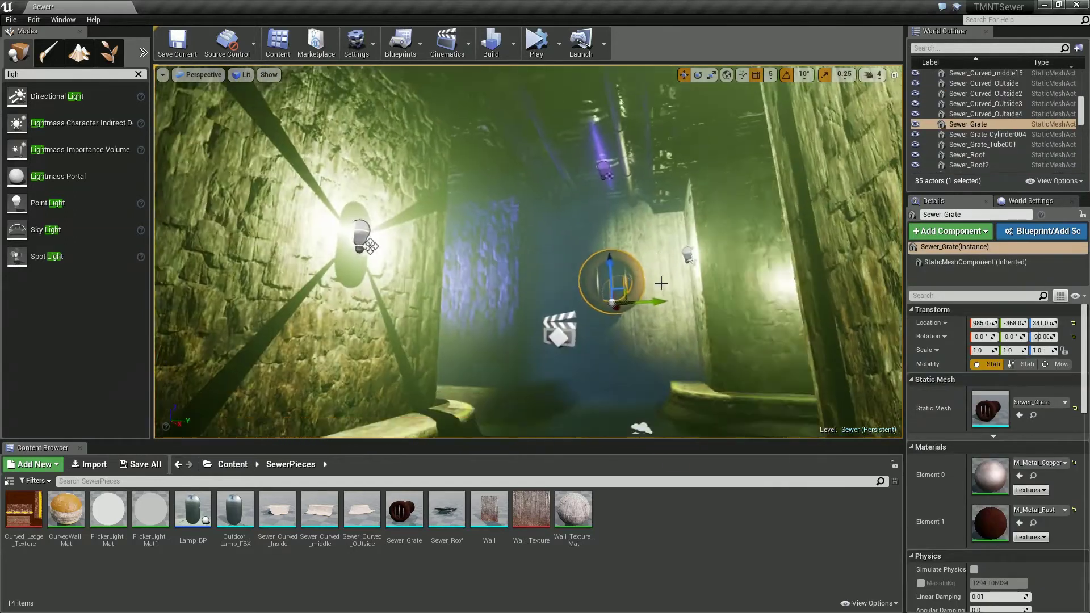
pyautogui.click(660, 213)
pyautogui.click(659, 198)
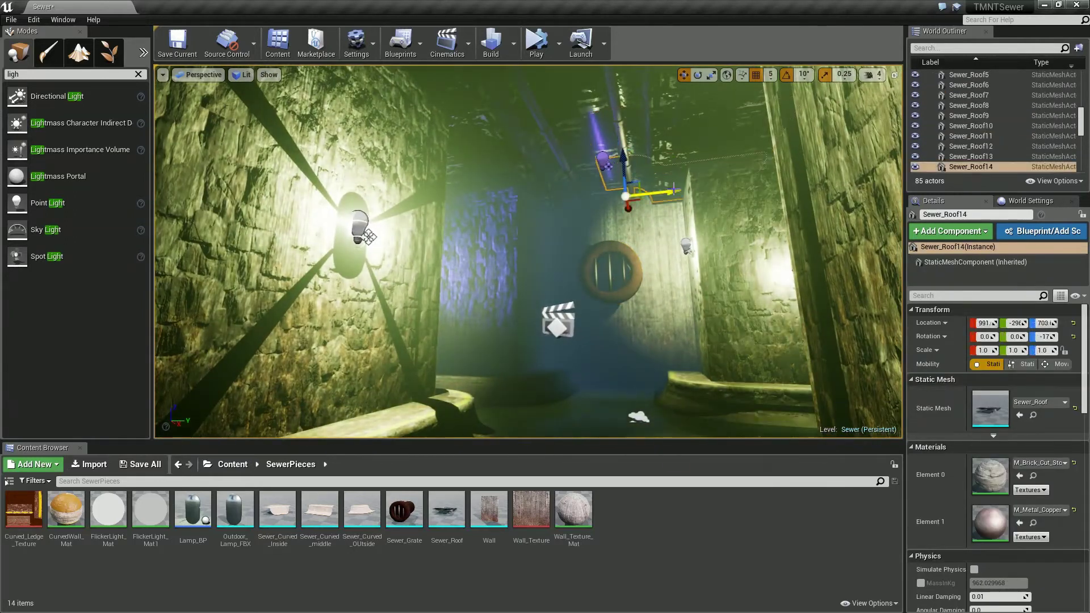
pyautogui.hotkey('ctrl', 'z')
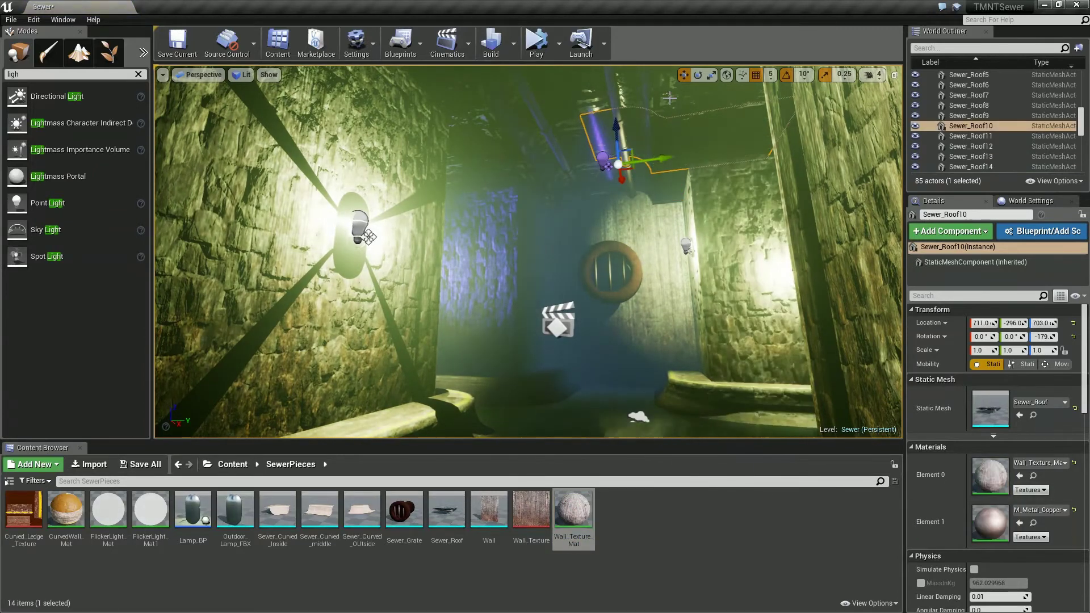
pyautogui.click(670, 97)
pyautogui.moveTo(669, 97)
pyautogui.mouseDown(button='right')
pyautogui.moveTo(842, 305)
pyautogui.moveTo(616, 311)
pyautogui.moveTo(540, 378)
pyautogui.mouseUp(button='right')
pyautogui.hotkey('ctrl', 'z')
pyautogui.click(452, 426)
pyautogui.moveTo(453, 426); pyautogui.dragTo(550, 390, button='right')
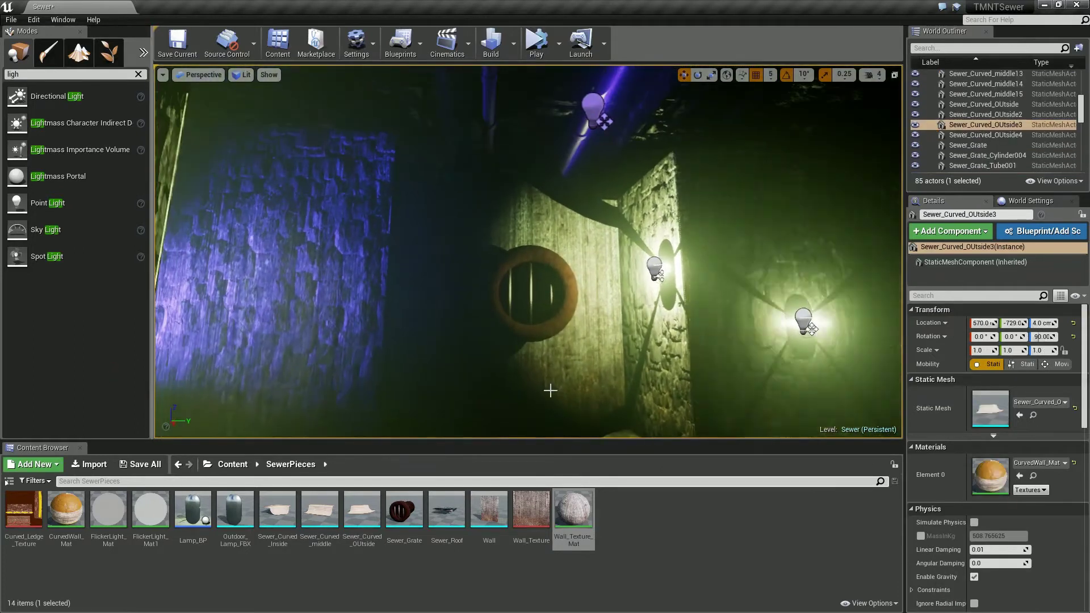
# While simulating, narrow and shorten Lamp_BP3's spotlight cone, then stop the session
pyautogui.click(540, 44)
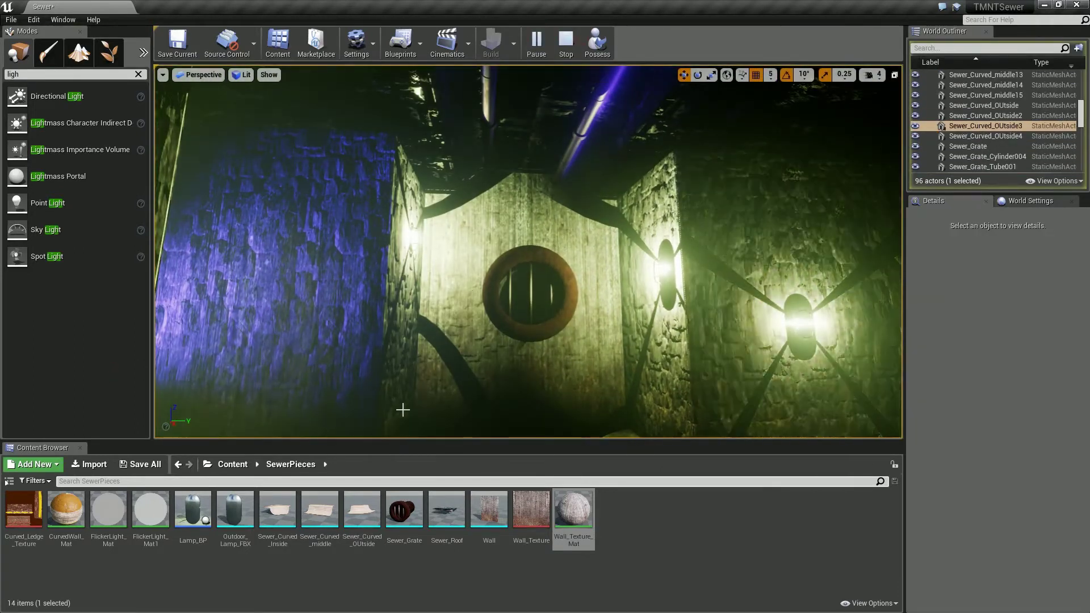
pyautogui.click(415, 244)
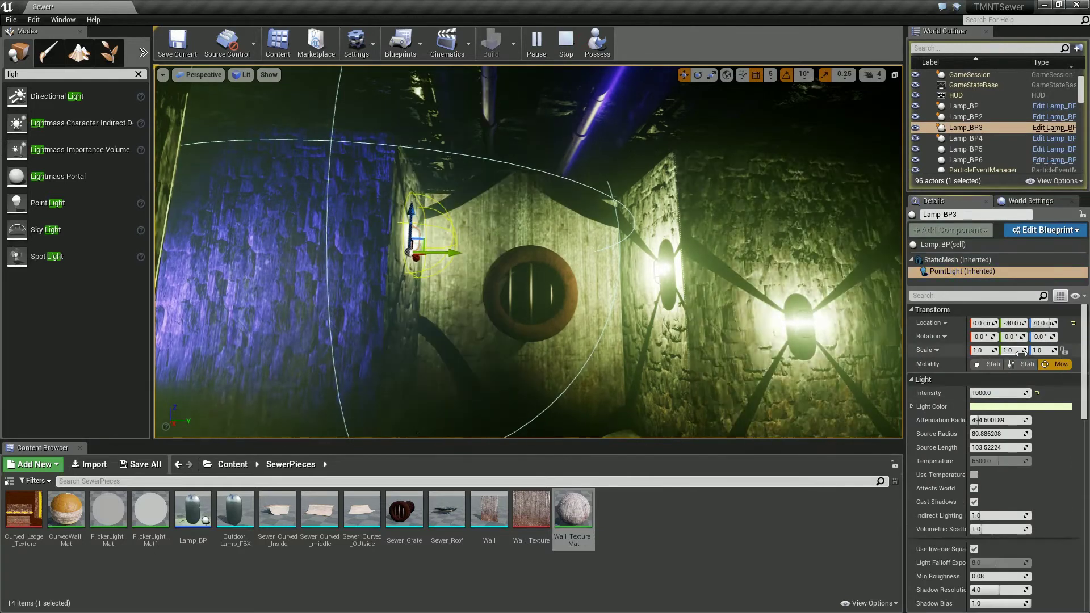
pyautogui.click(965, 112)
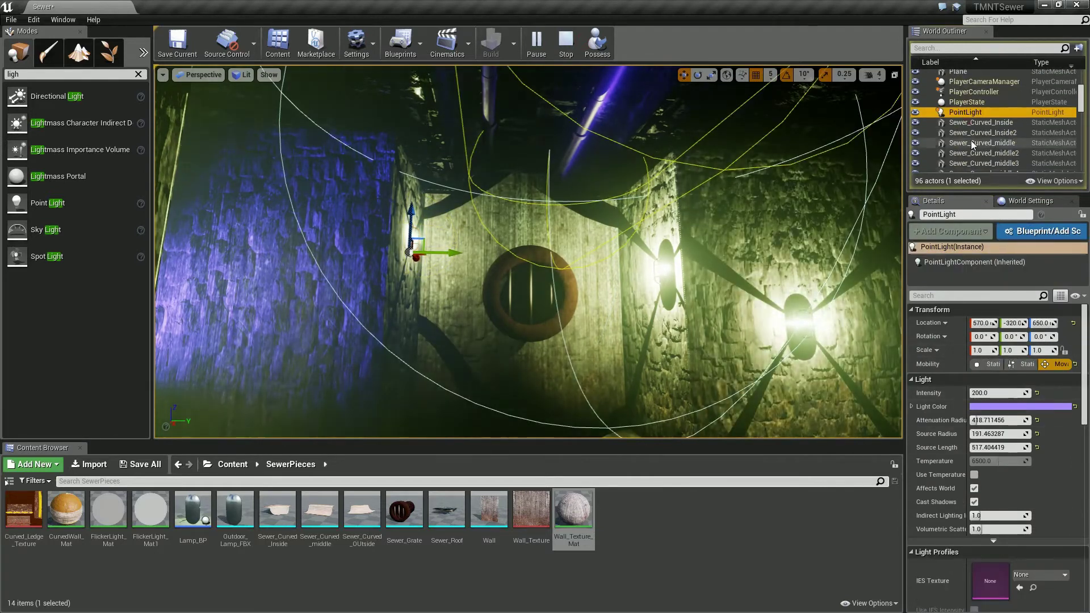
pyautogui.scroll(-4, 975, 155)
pyautogui.click(968, 94)
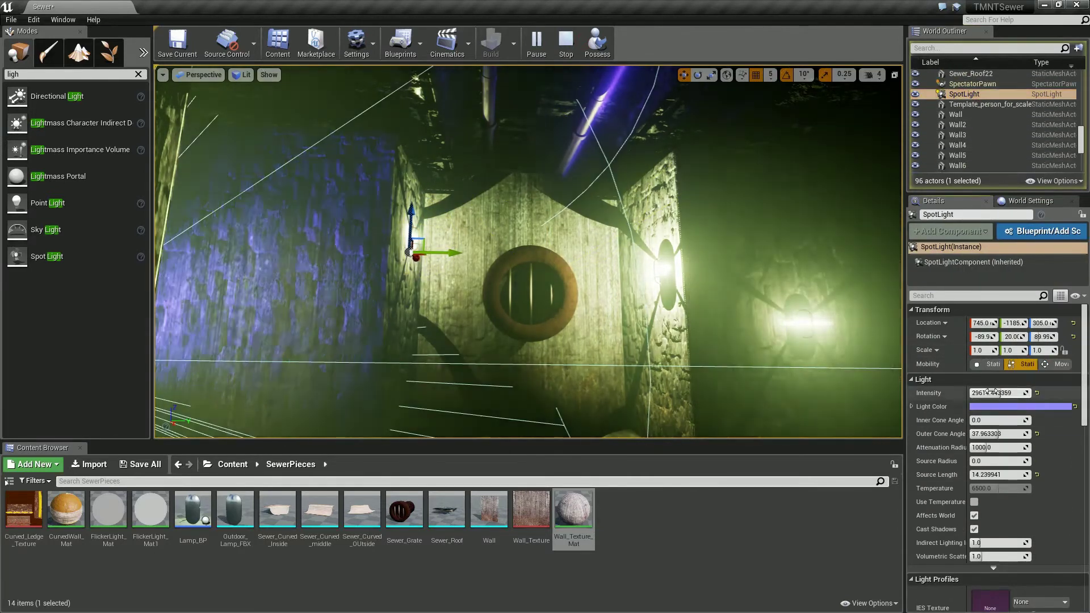
pyautogui.moveTo(1001, 434); pyautogui.dragTo(984, 448)
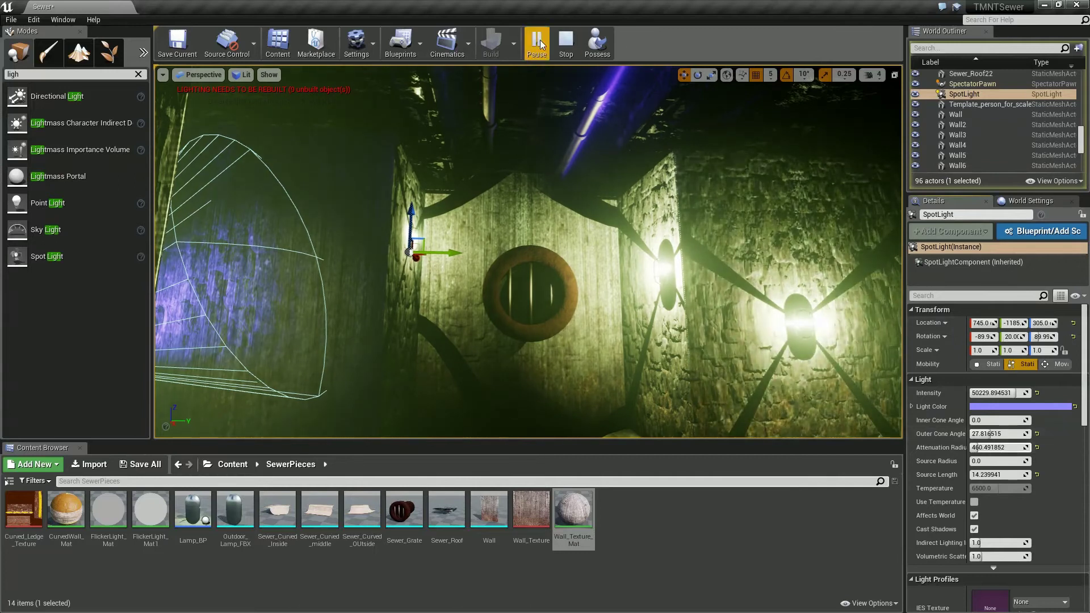
pyautogui.press('Escape')
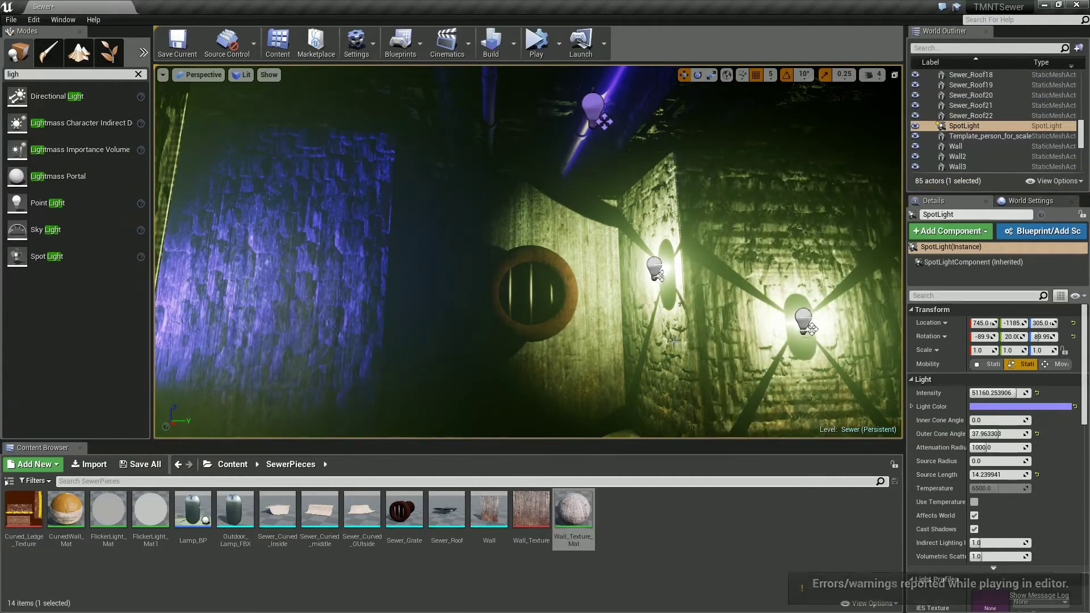
# Shrink the spotlight's attenuation radius to about 739, select Lamp_BP3 and play the level
pyautogui.moveTo(1004, 447); pyautogui.dragTo(994, 448)
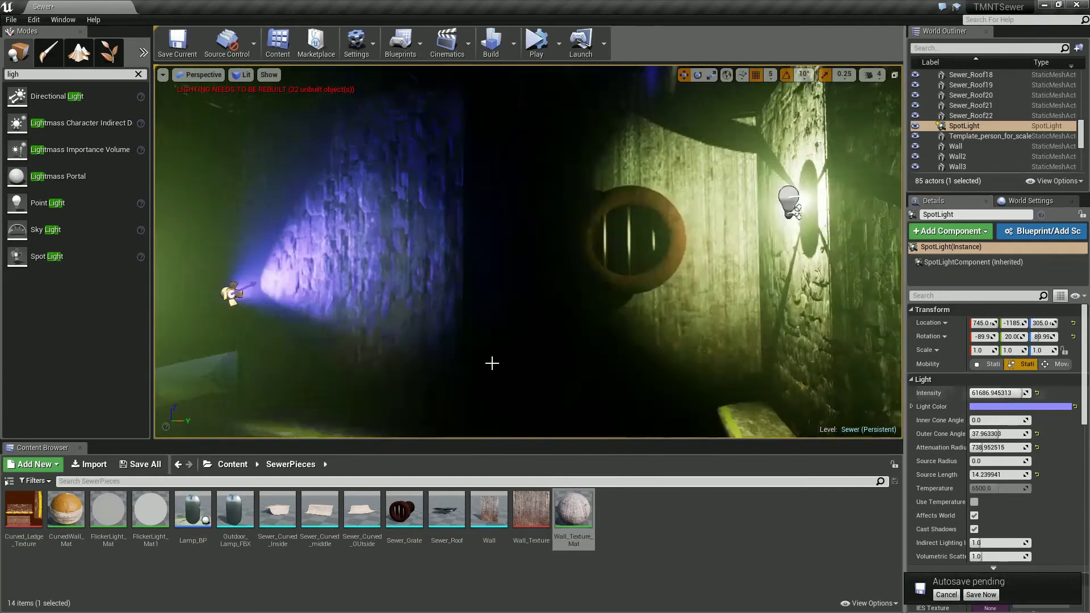
pyautogui.moveTo(492, 362); pyautogui.dragTo(829, 245, button='right')
pyautogui.scroll(5, 977, 125)
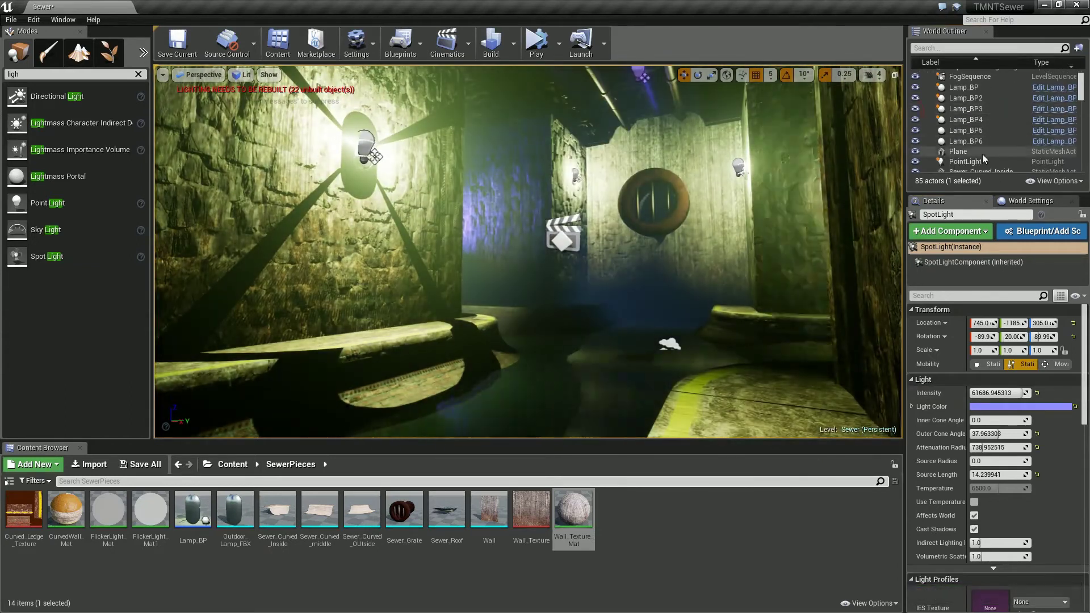
pyautogui.click(966, 108)
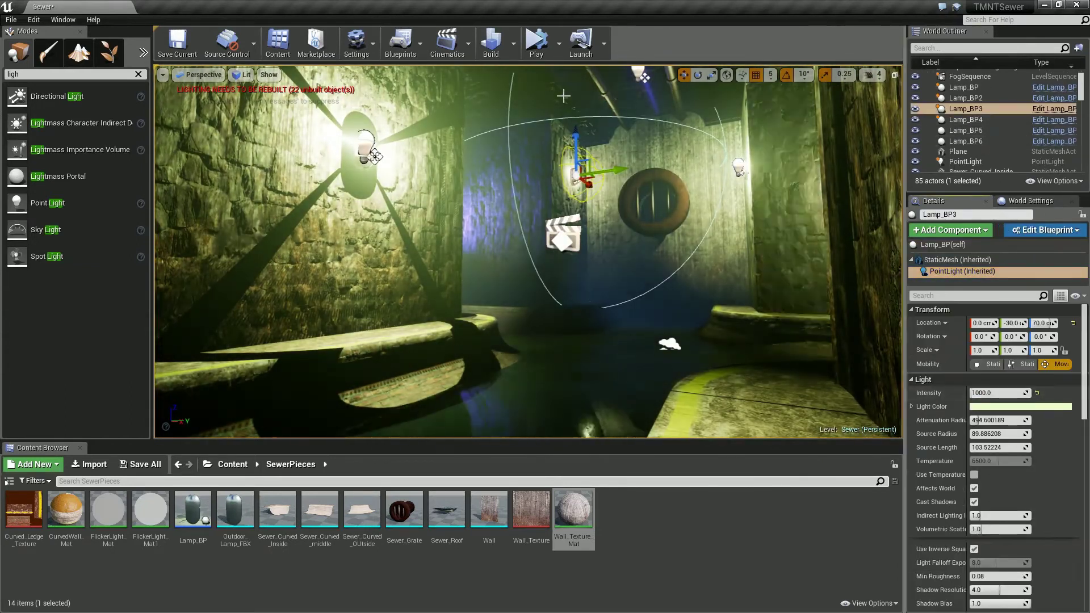
pyautogui.click(537, 44)
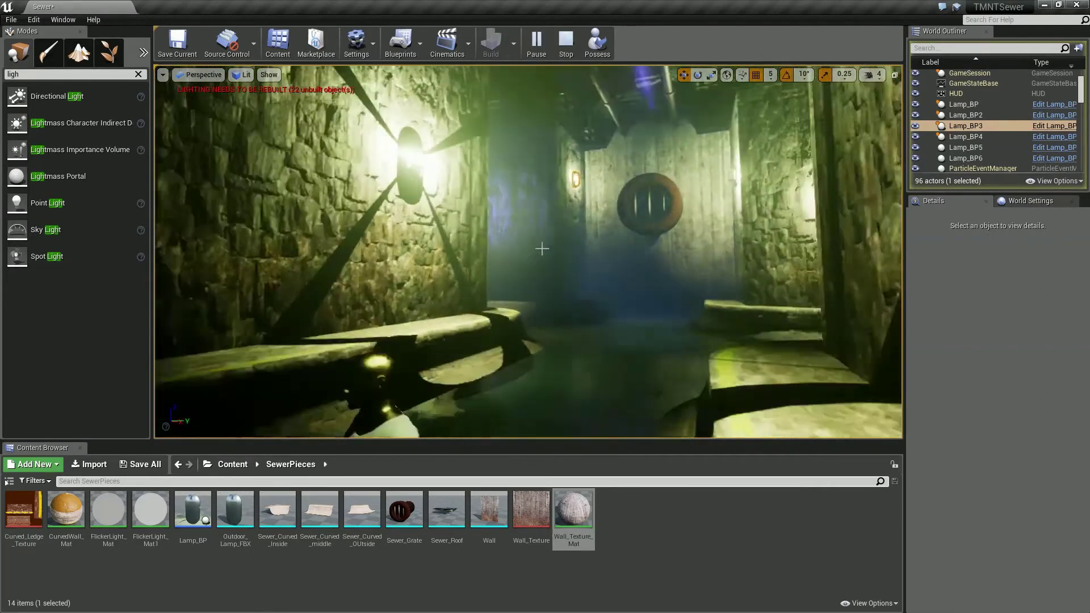
pyautogui.scroll(-5, 499, 236)
# Stop the play session and reimport the Sewer_Grate mesh from its file
pyautogui.click(595, 237)
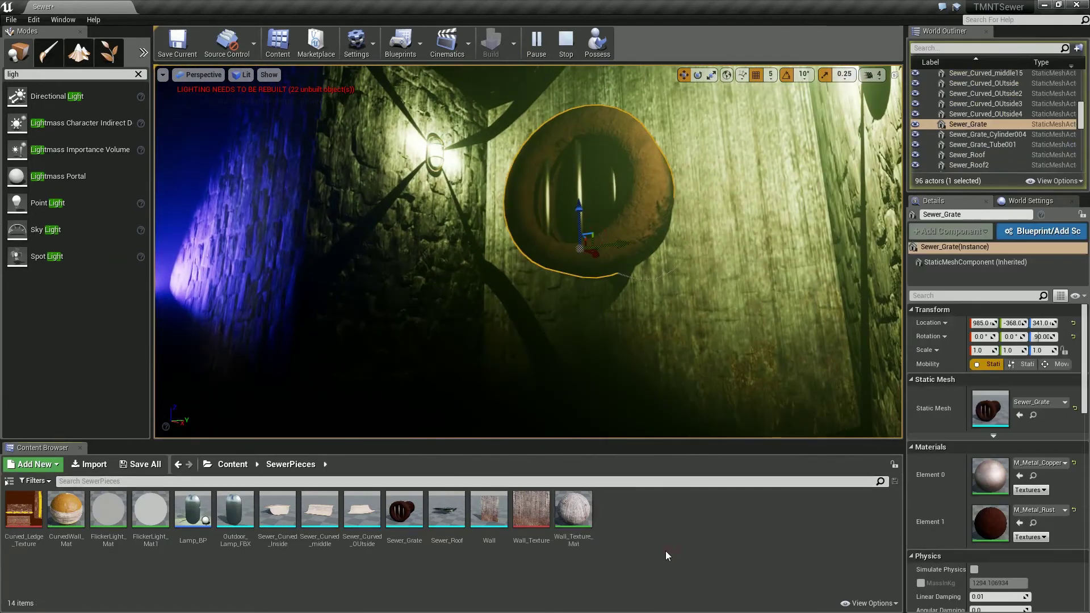
pyautogui.click(568, 43)
pyautogui.rightClick(404, 514)
pyautogui.click(448, 254)
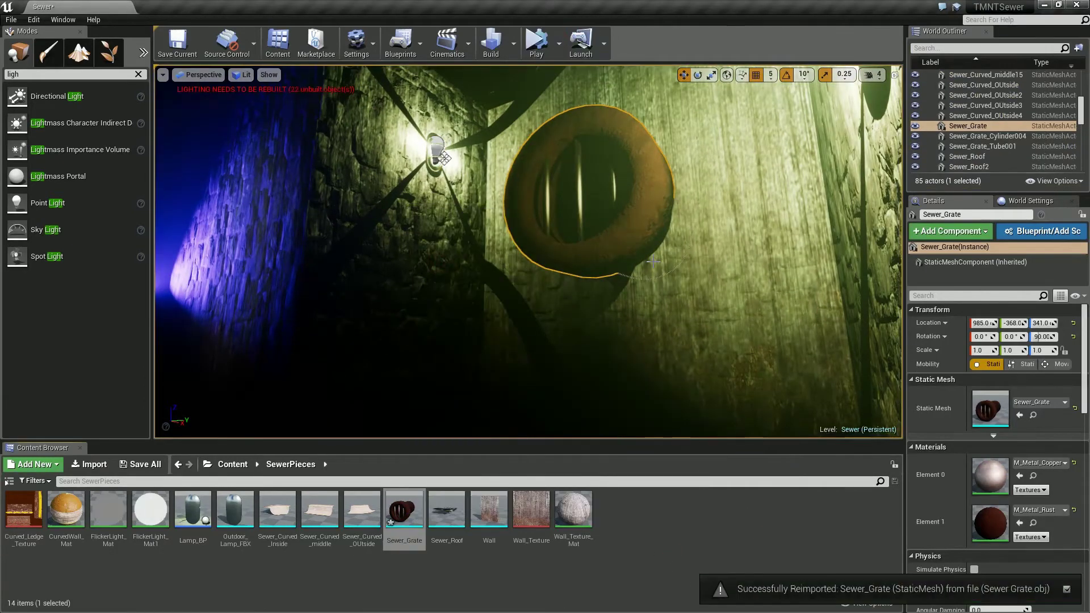
# Try metal materials on the grate's second slot, settling on M_Metal_Steel
pyautogui.scroll(-5, 610, 239)
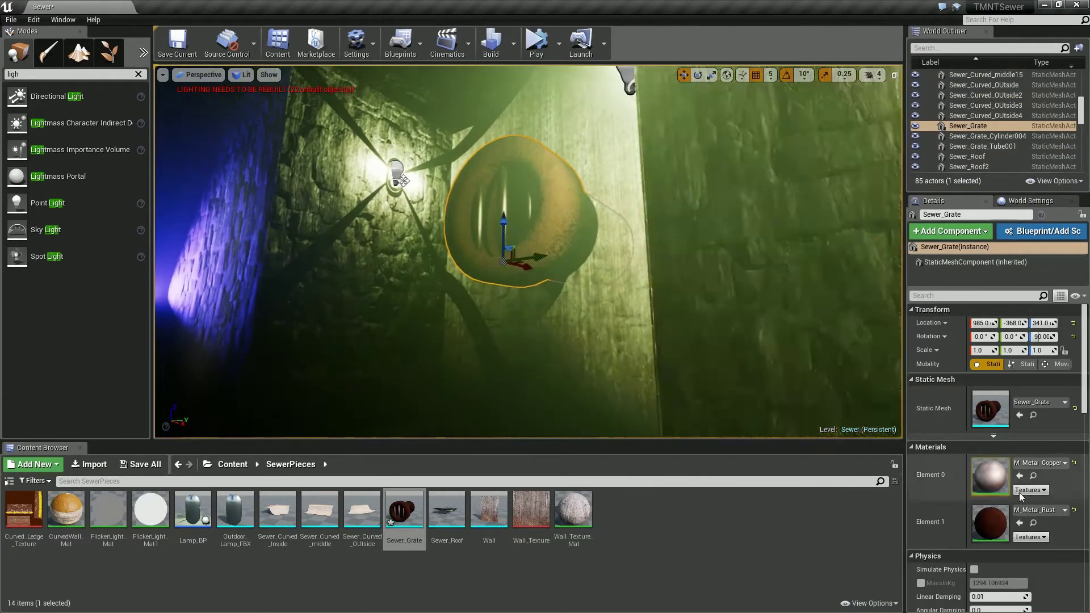
pyautogui.click(1040, 510)
pyautogui.click(973, 367)
pyautogui.click(1039, 510)
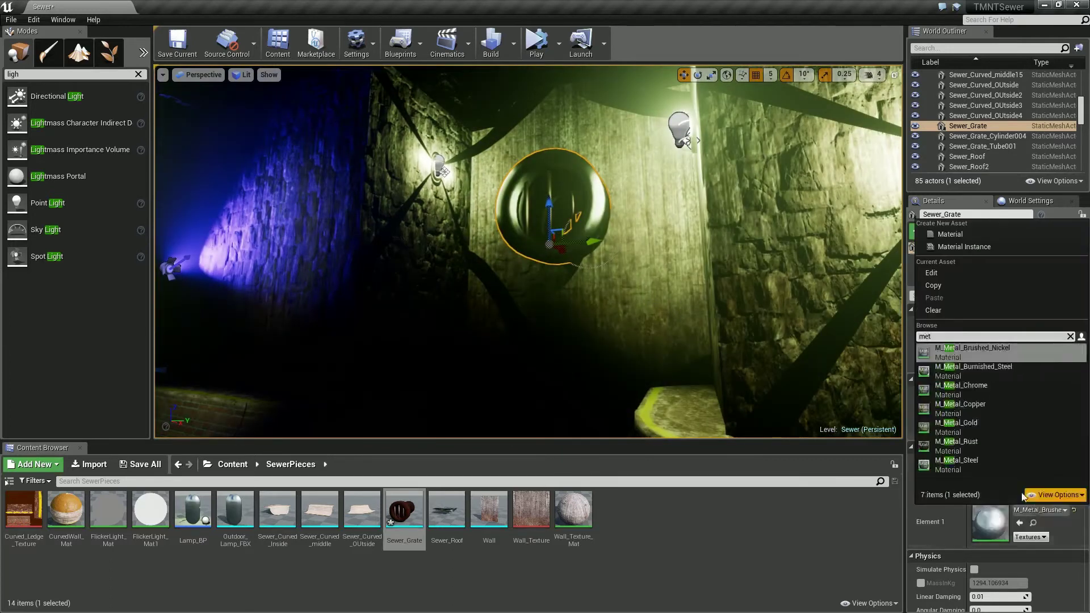
pyautogui.click(973, 446)
pyautogui.click(1039, 510)
pyautogui.click(988, 514)
pyautogui.scroll(3, 628, 329)
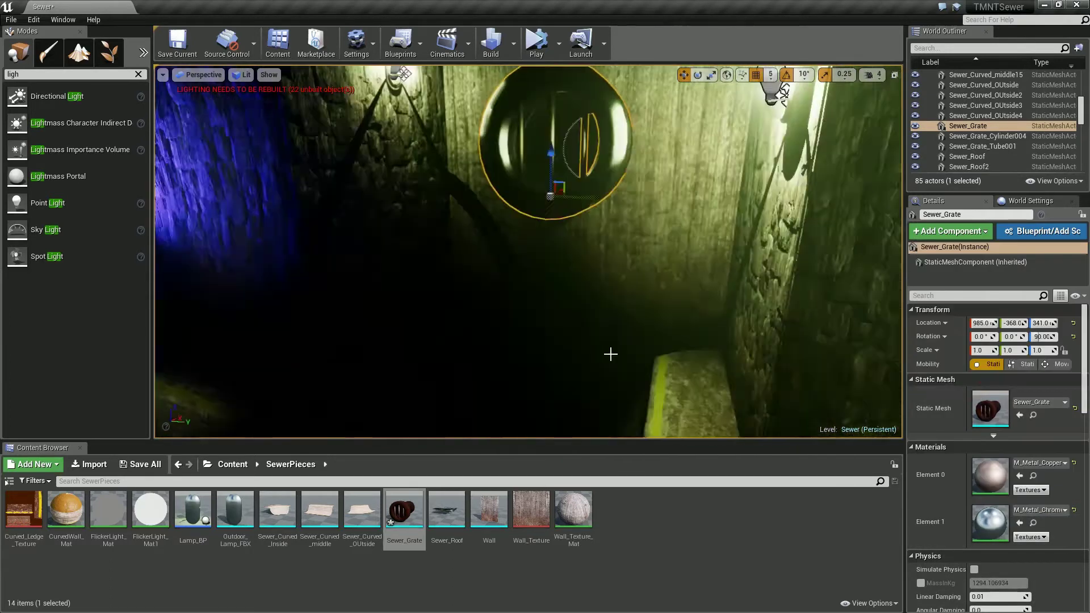
pyautogui.click(1039, 510)
pyautogui.click(988, 491)
# Start rebuilding the level's lighting
pyautogui.scroll(3, 765, 331)
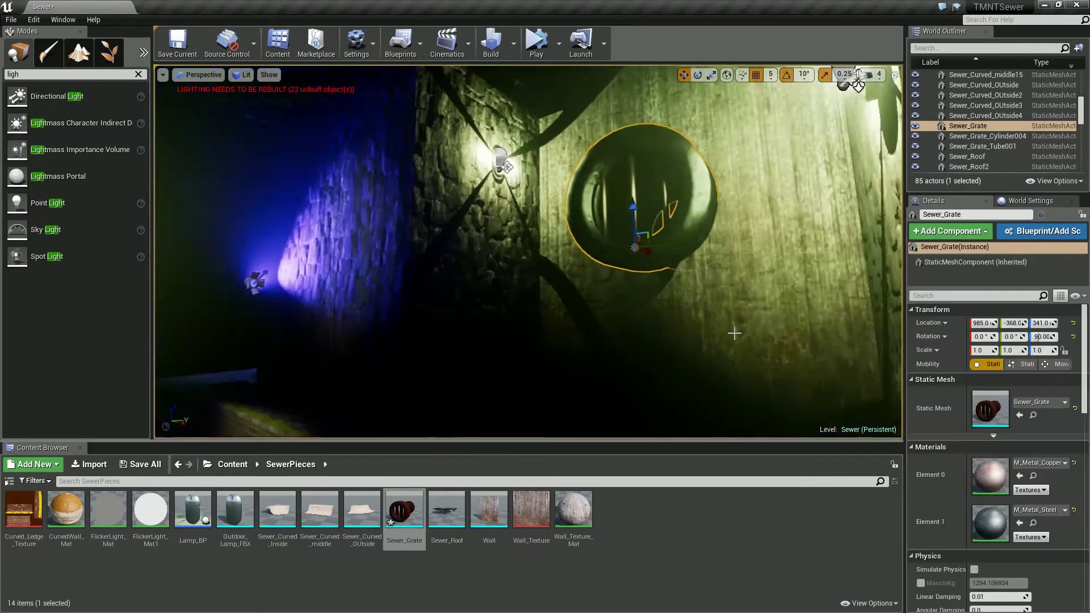
pyautogui.scroll(-5, 766, 331)
pyautogui.scroll(-5, 624, 227)
pyautogui.scroll(-3, 498, 65)
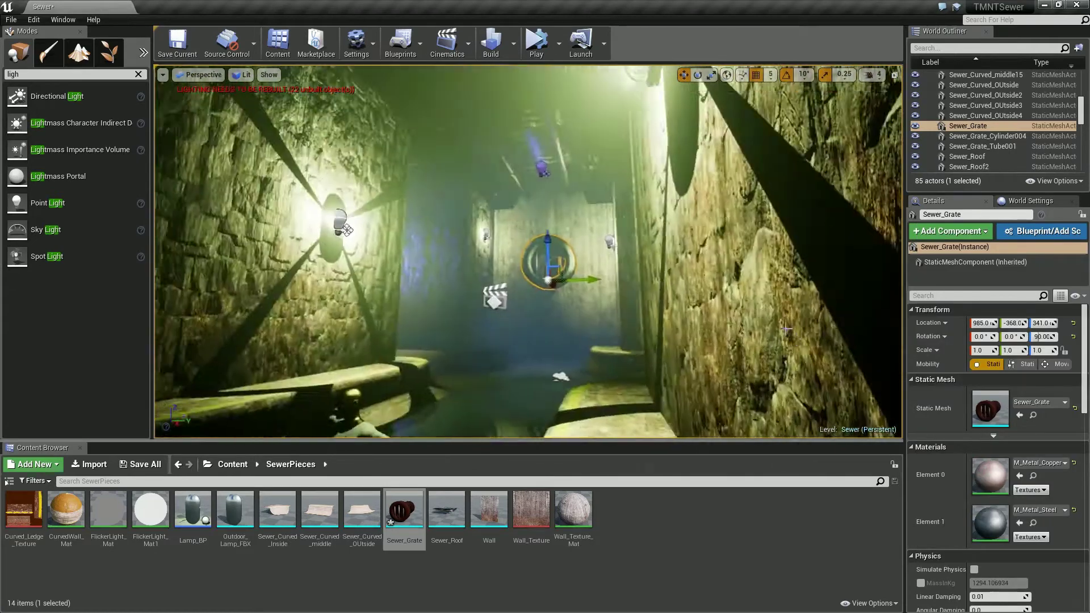
pyautogui.click(491, 46)
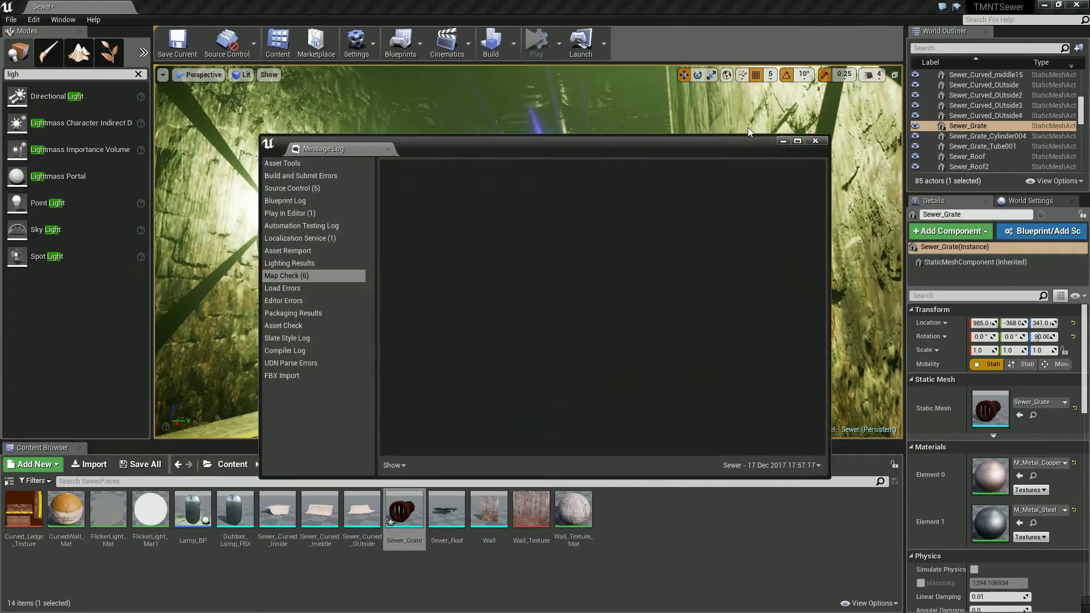
# Close the Message Log and fly the view from the T-posed character back to the tunnel and grate
pyautogui.click(814, 143)
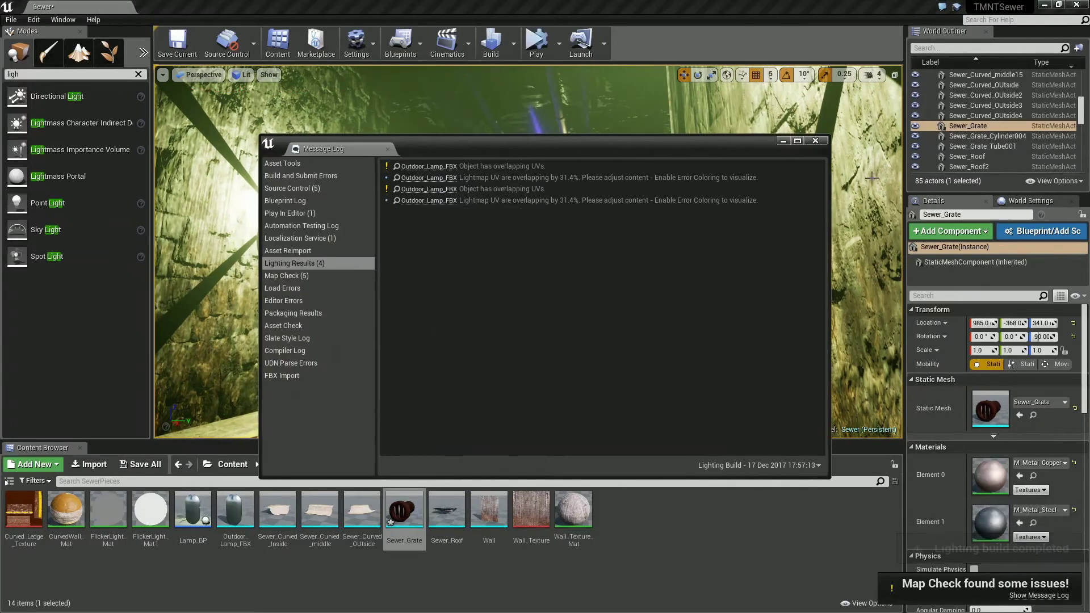
pyautogui.moveTo(731, 202); pyautogui.dragTo(525, 392, button='right')
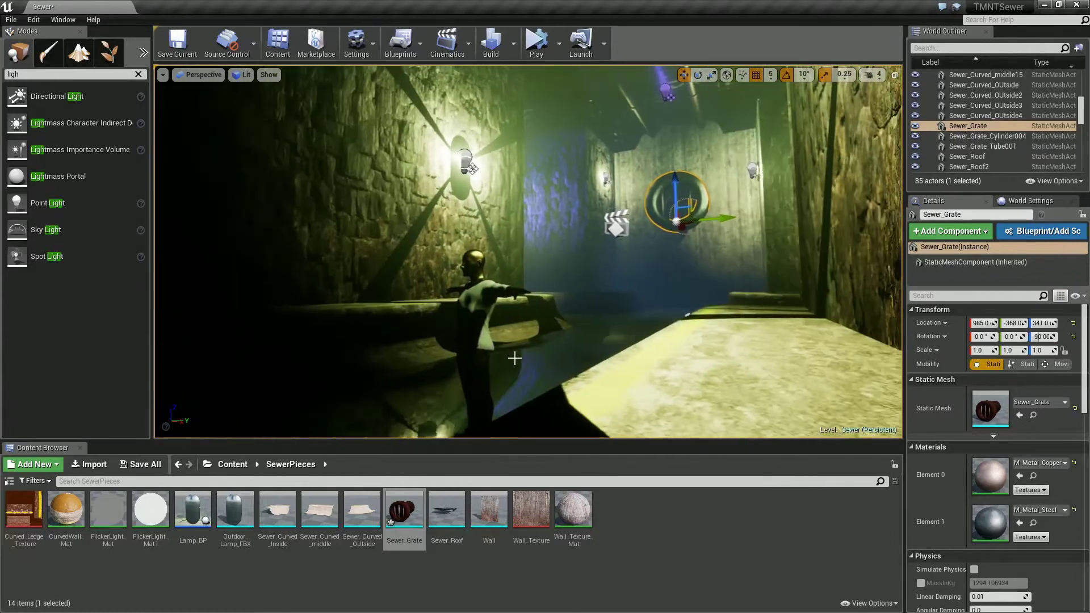
pyautogui.moveTo(524, 392); pyautogui.dragTo(513, 360, button='right')
# Play the level, select Lamp_BP2, stop playing and show its point light settings
pyautogui.click(537, 57)
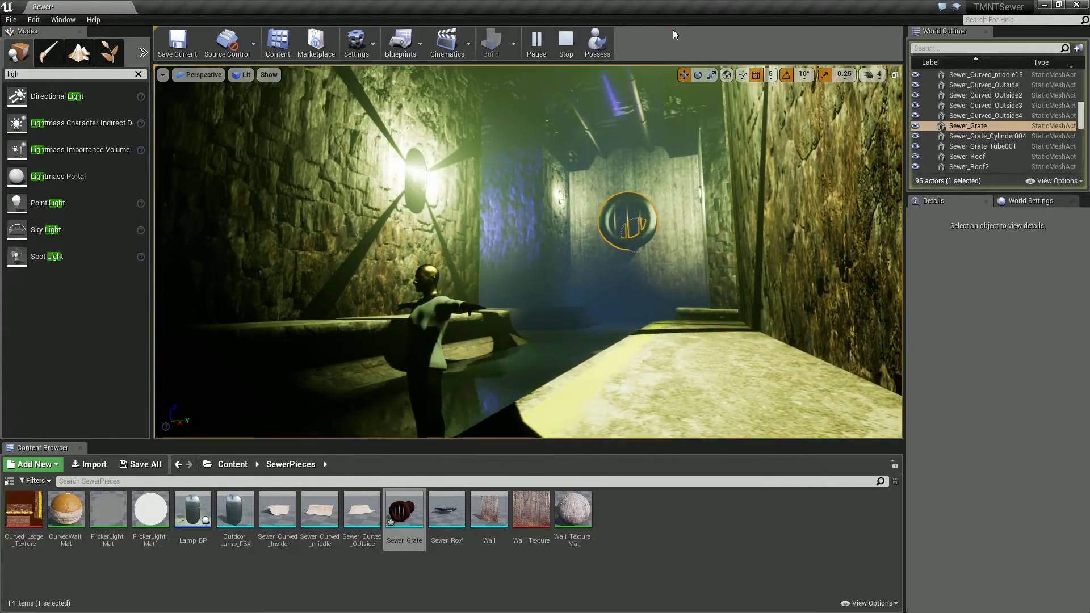
pyautogui.click(960, 95)
pyautogui.click(842, 224)
pyautogui.moveTo(842, 223); pyautogui.dragTo(461, 201, button='right')
pyautogui.click(462, 201)
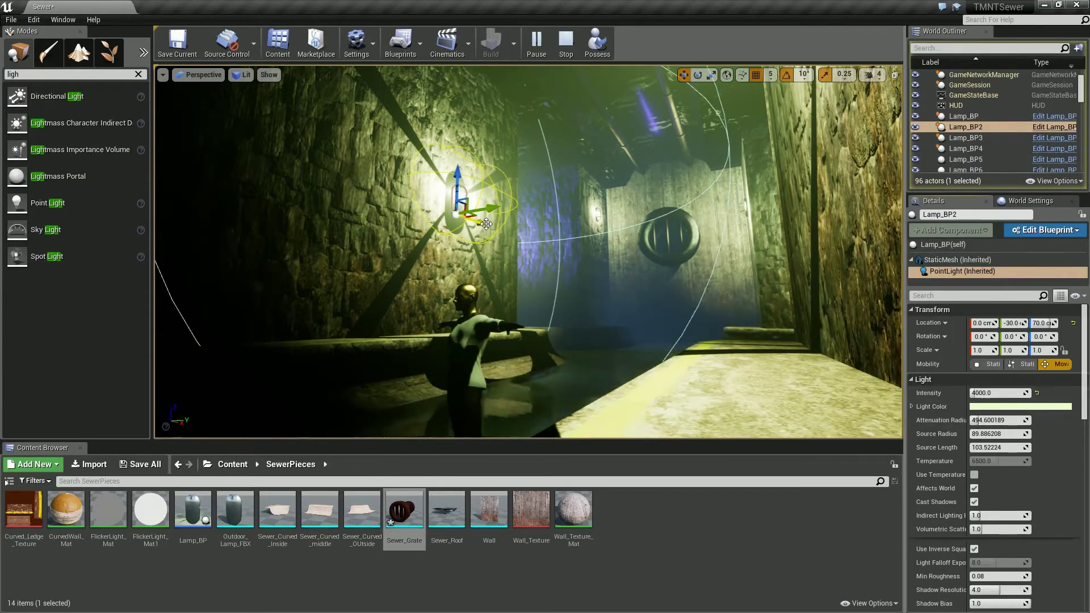
pyautogui.click(442, 197)
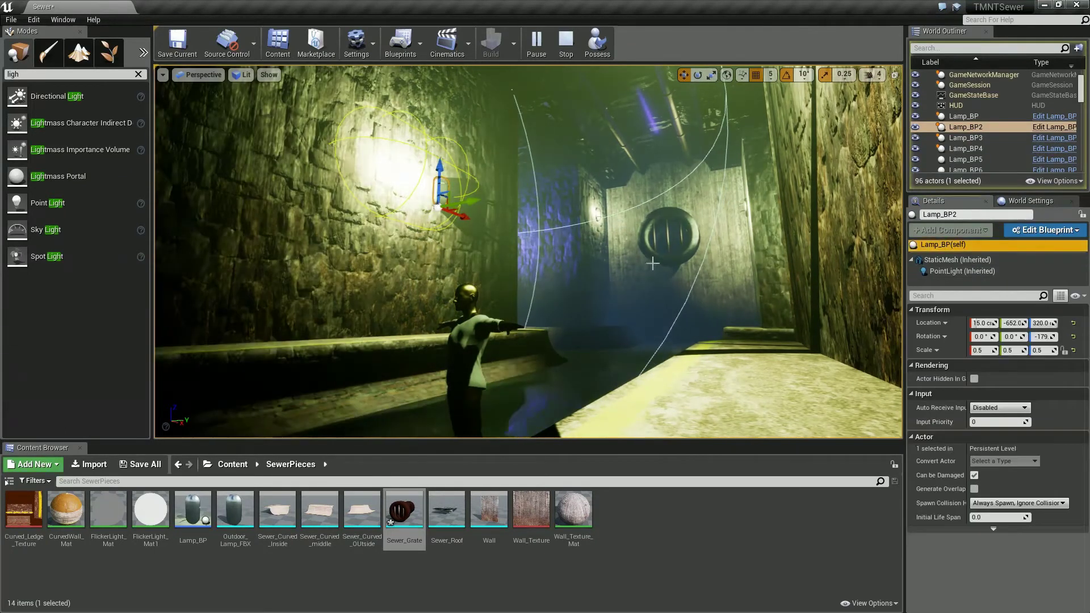
pyautogui.press('Escape')
pyautogui.scroll(3, 461, 222)
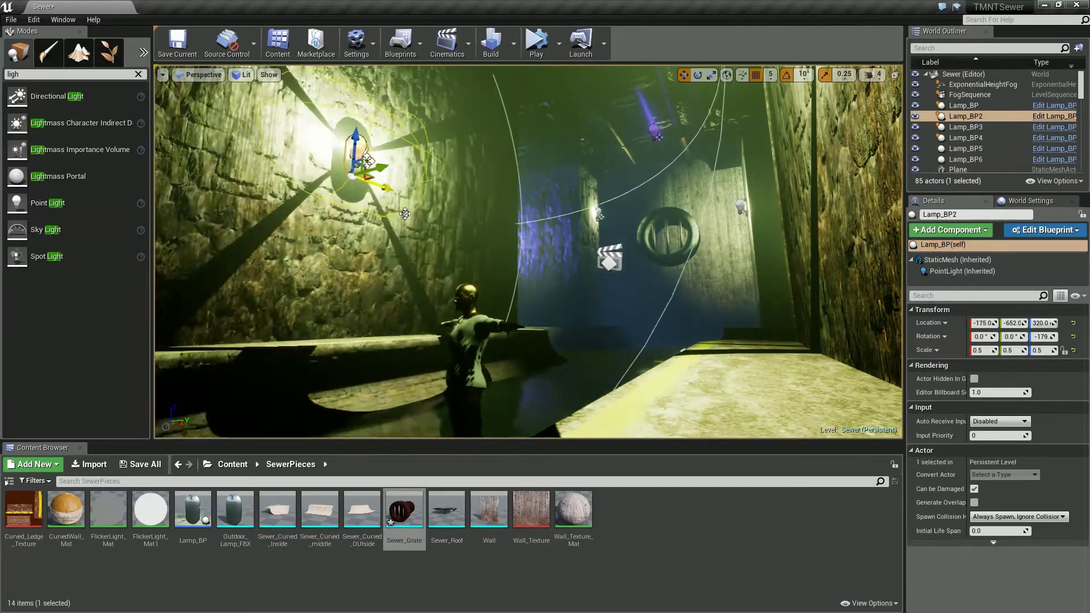
pyautogui.click(963, 271)
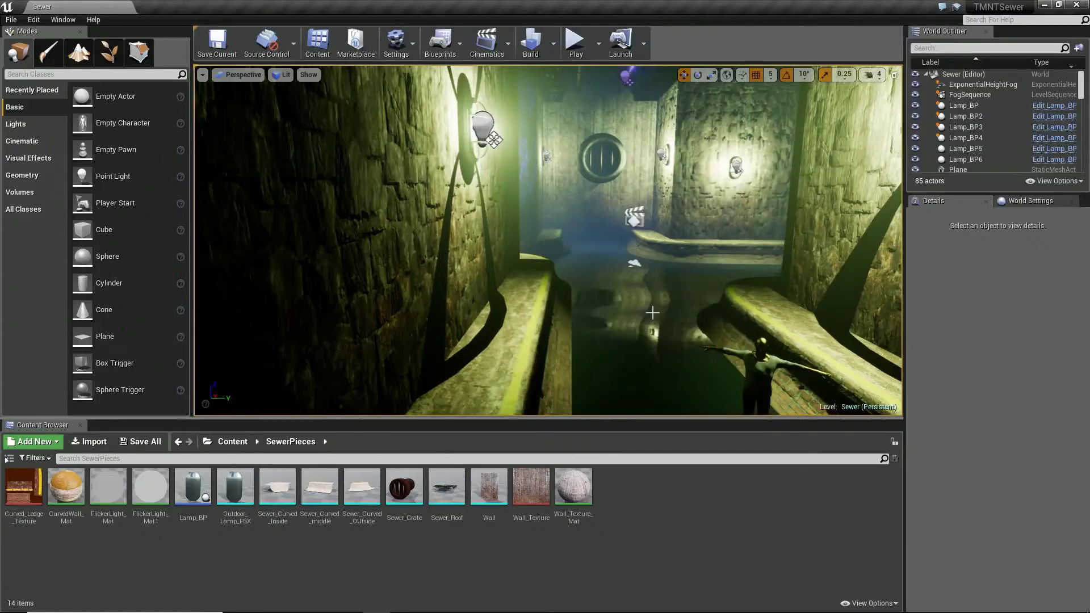
# Add a level sequence saved as Camera with playback end and camera cut extended to frame 300
pyautogui.click(487, 43)
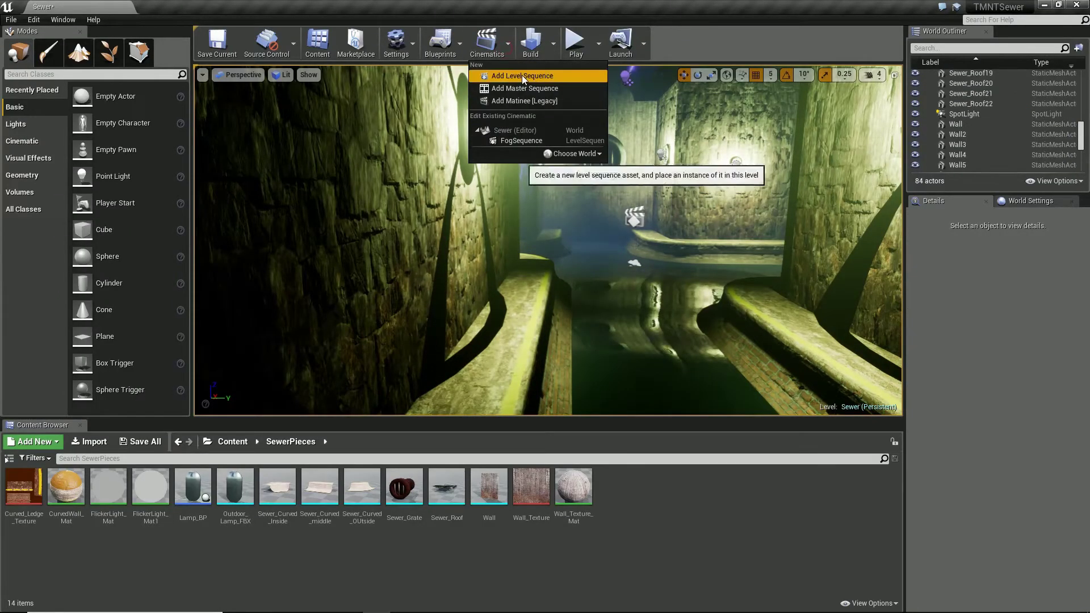
pyautogui.click(522, 75)
pyautogui.press('Return')
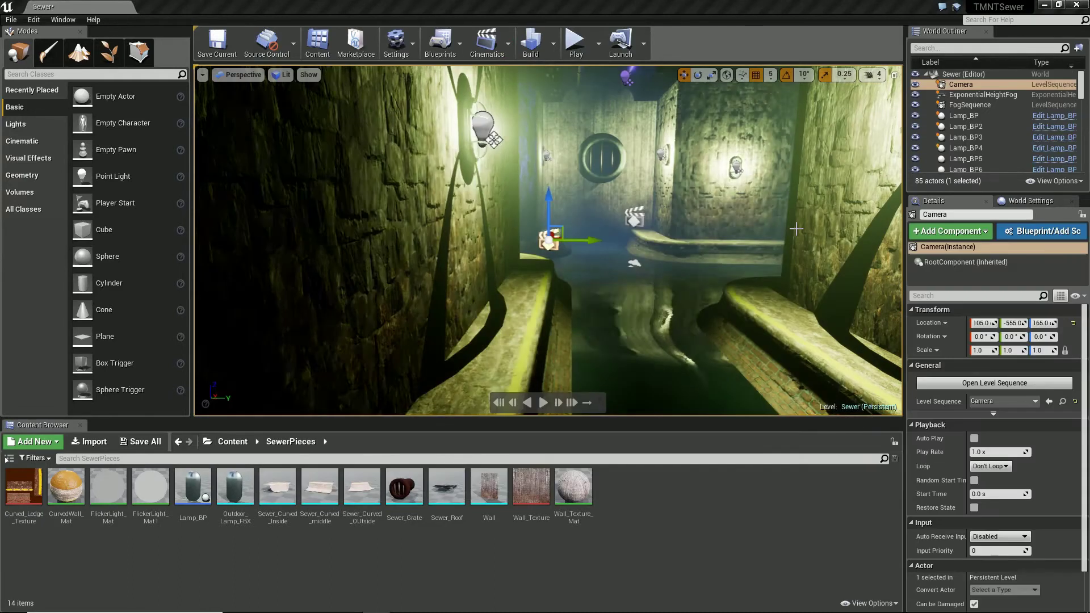
pyautogui.doubleClick(390, 178)
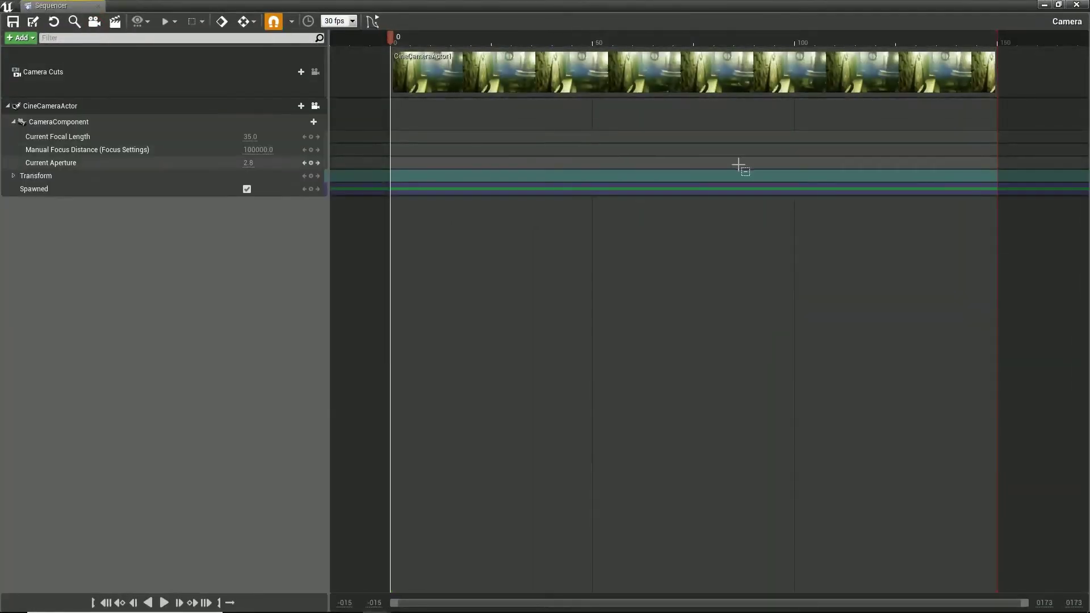
pyautogui.keyDown('ctrl'); pyautogui.scroll(-5, 738, 164); pyautogui.keyUp('ctrl')
pyautogui.moveTo(565, 57); pyautogui.dragTo(737, 54)
pyautogui.moveTo(553, 80); pyautogui.dragTo(567, 82)
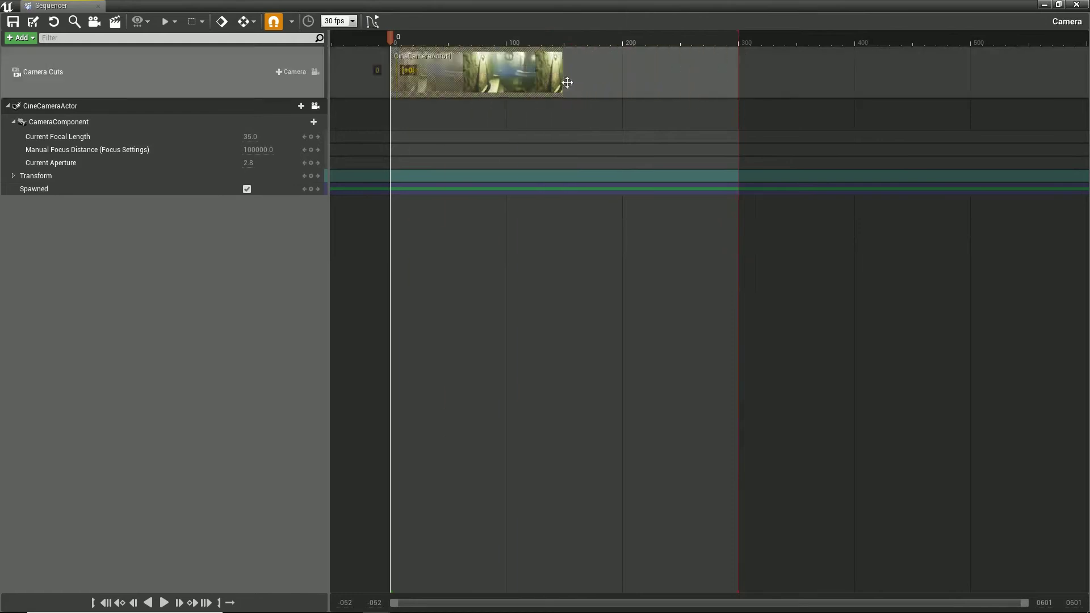
# Dock the Sequencer beside the Content Browser and move the piloted CineCameraActor1 through the sewer
pyautogui.doubleClick(258, 6)
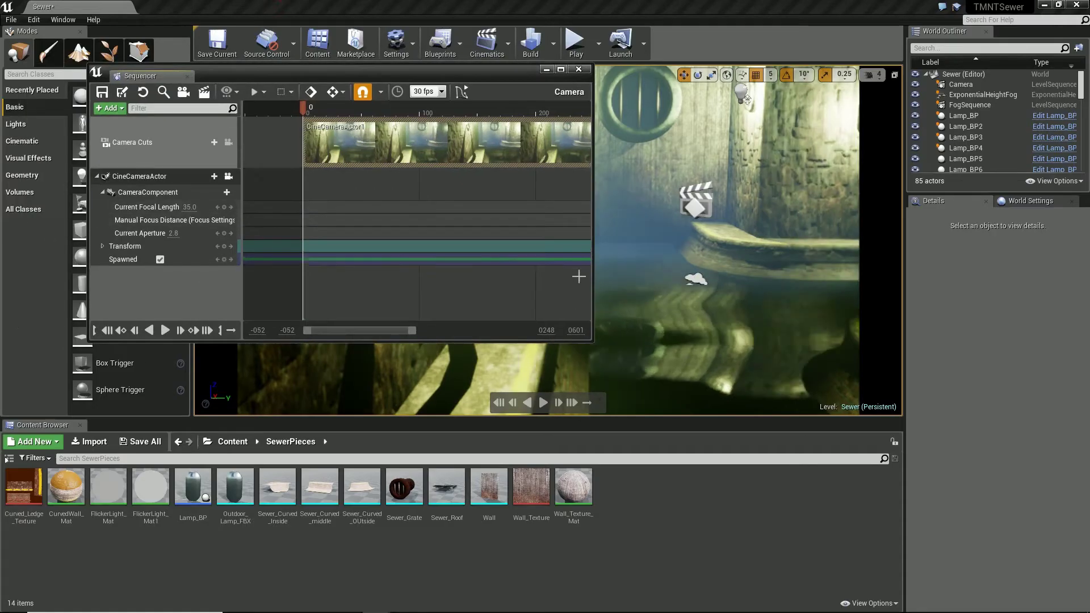
pyautogui.moveTo(155, 79); pyautogui.dragTo(132, 424)
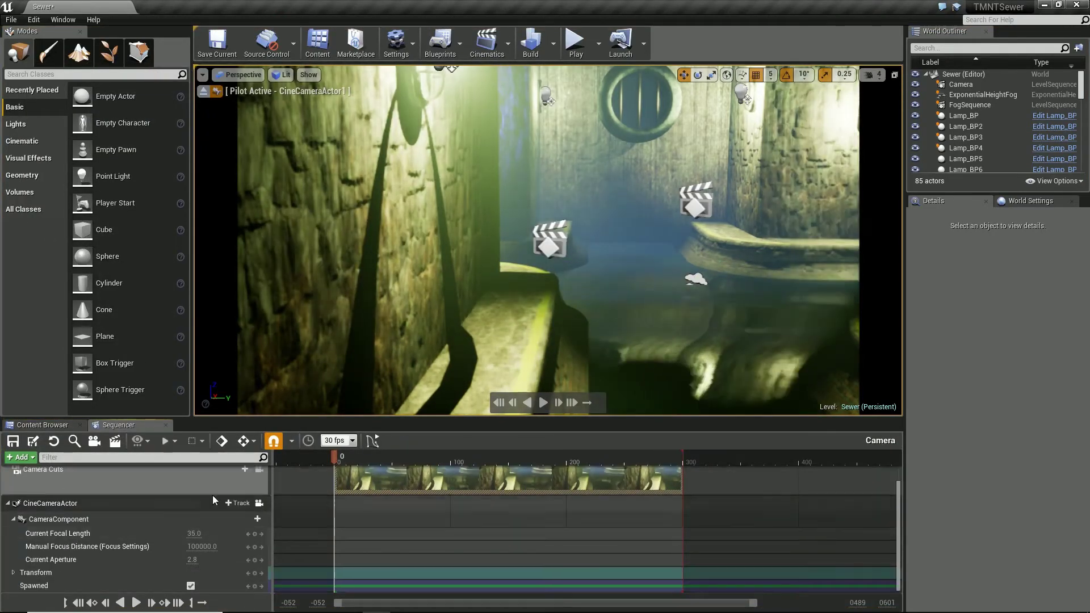
pyautogui.click(18, 576)
pyautogui.click(14, 573)
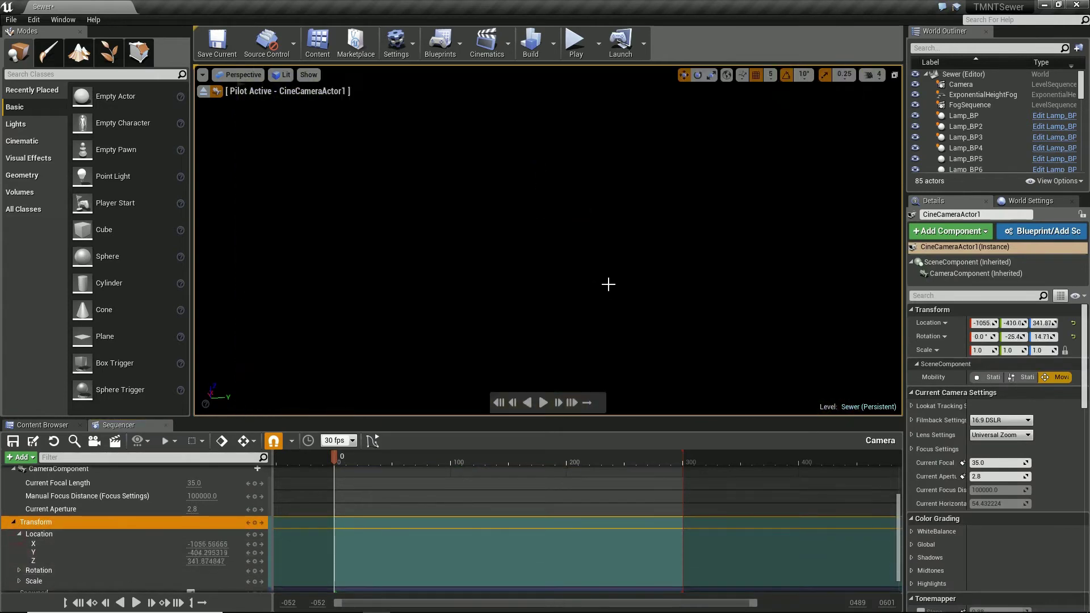
pyautogui.moveTo(608, 284)
pyautogui.mouseDown(button='right')
pyautogui.moveTo(377, 280)
pyautogui.moveTo(271, 227)
pyautogui.moveTo(511, 243)
pyautogui.moveTo(577, 266)
pyautogui.moveTo(543, 243)
pyautogui.moveTo(555, 243)
pyautogui.moveTo(560, 299)
pyautogui.moveTo(563, 254)
pyautogui.moveTo(578, 259)
pyautogui.mouseUp(button='right')
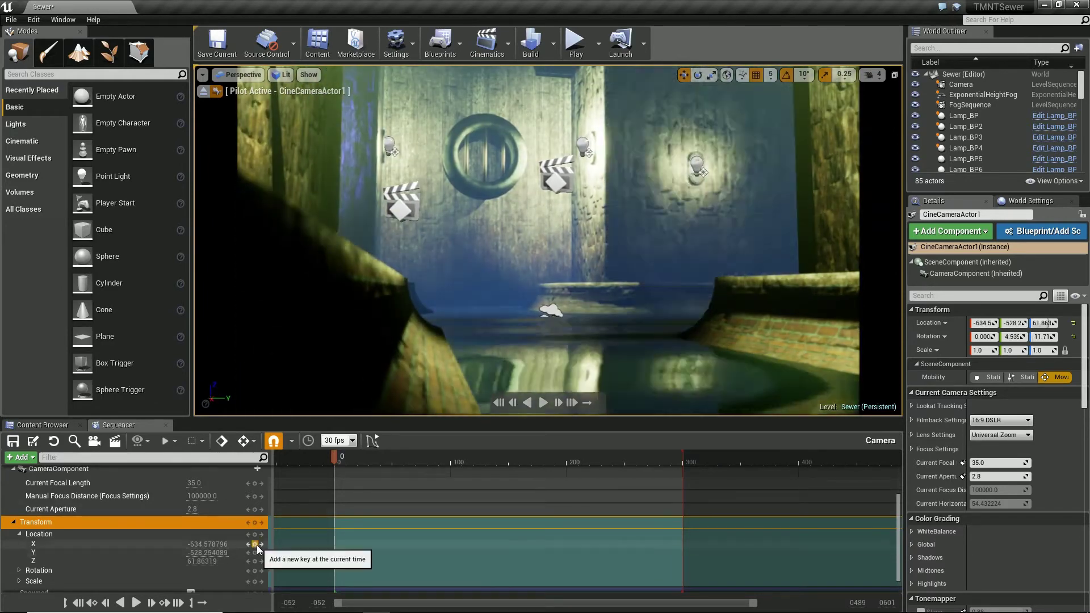
# Reframe the cine camera at frame 300, key its location, and play the animation
pyautogui.moveTo(669, 480); pyautogui.dragTo(685, 480)
pyautogui.moveTo(511, 318)
pyautogui.mouseDown(button='right')
pyautogui.moveTo(492, 330)
pyautogui.moveTo(532, 316)
pyautogui.mouseUp(button='right')
pyautogui.click(255, 544)
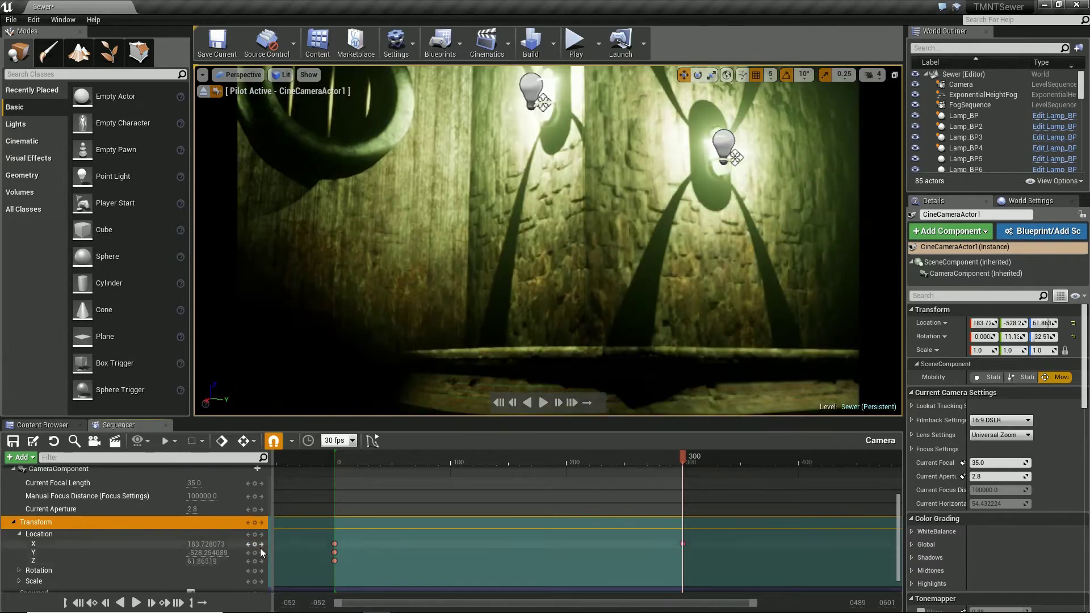
pyautogui.click(335, 471)
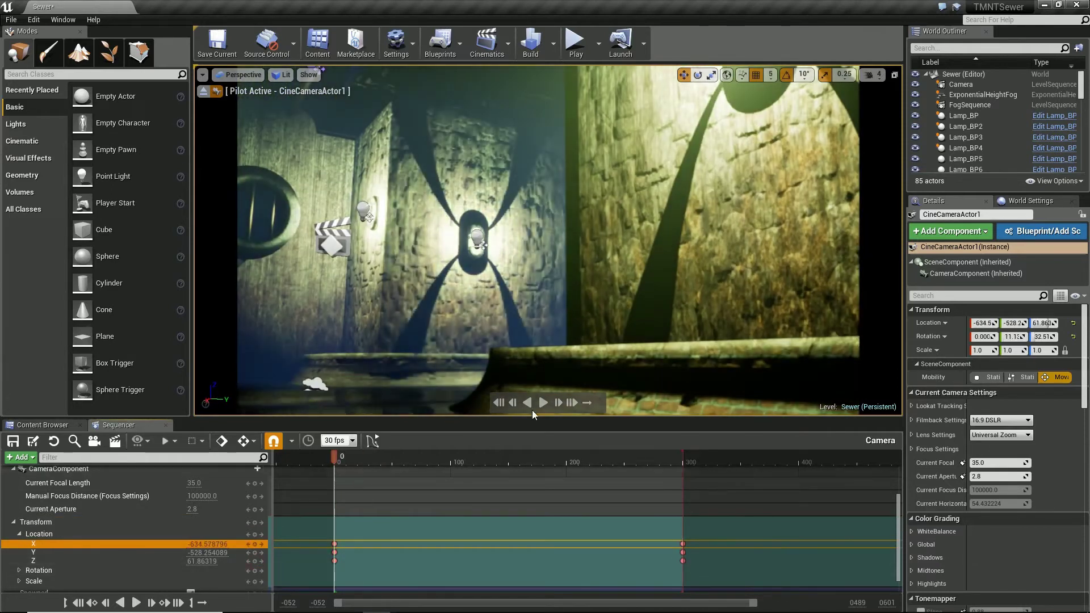
pyautogui.click(544, 403)
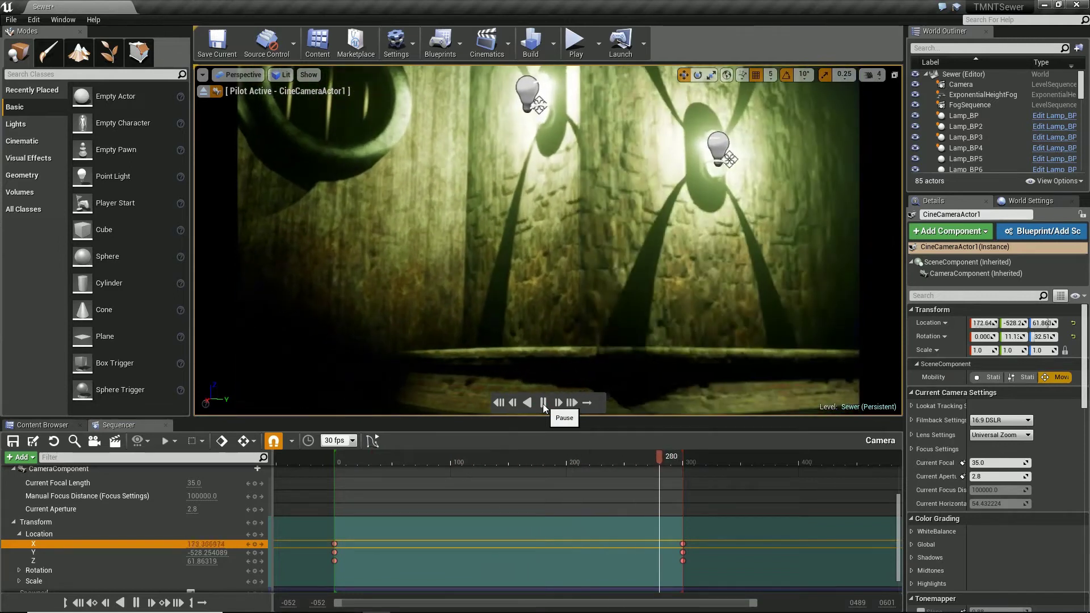
pyautogui.click(678, 461)
pyautogui.click(349, 462)
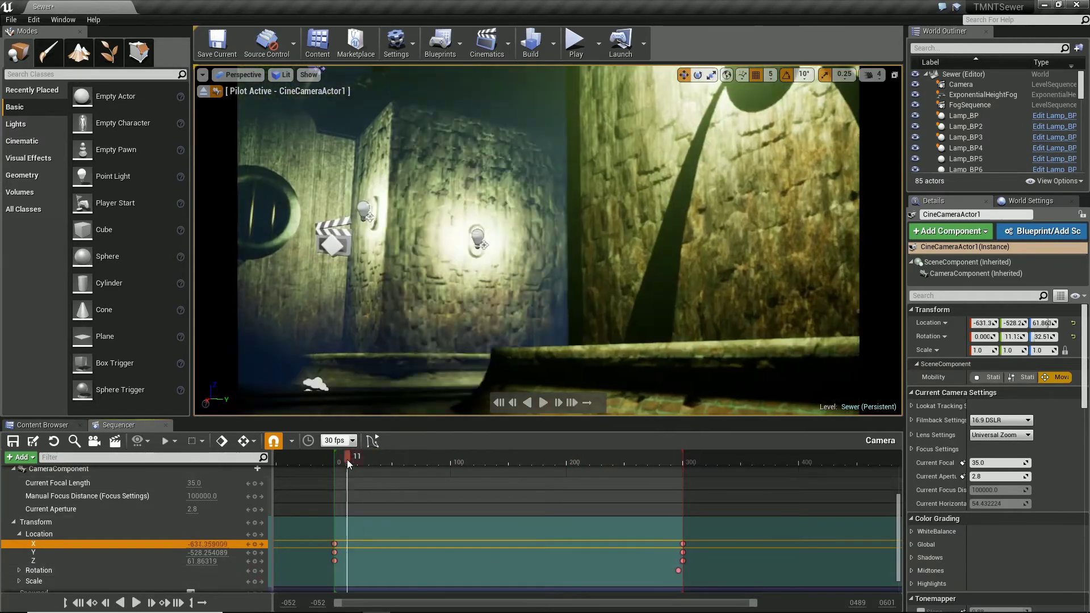
# Key a new opening rotation near the start, preview it, and widen focal length to 21.3
pyautogui.click(20, 570)
pyautogui.scroll(-1, 131, 560)
pyautogui.moveTo(199, 549); pyautogui.dragTo(326, 547)
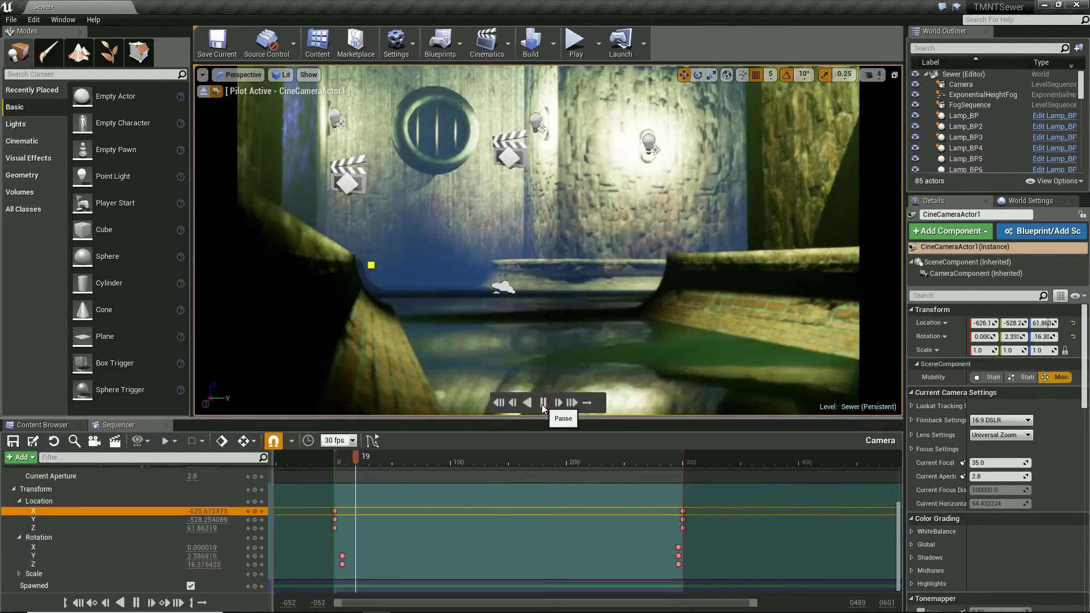
pyautogui.click(543, 403)
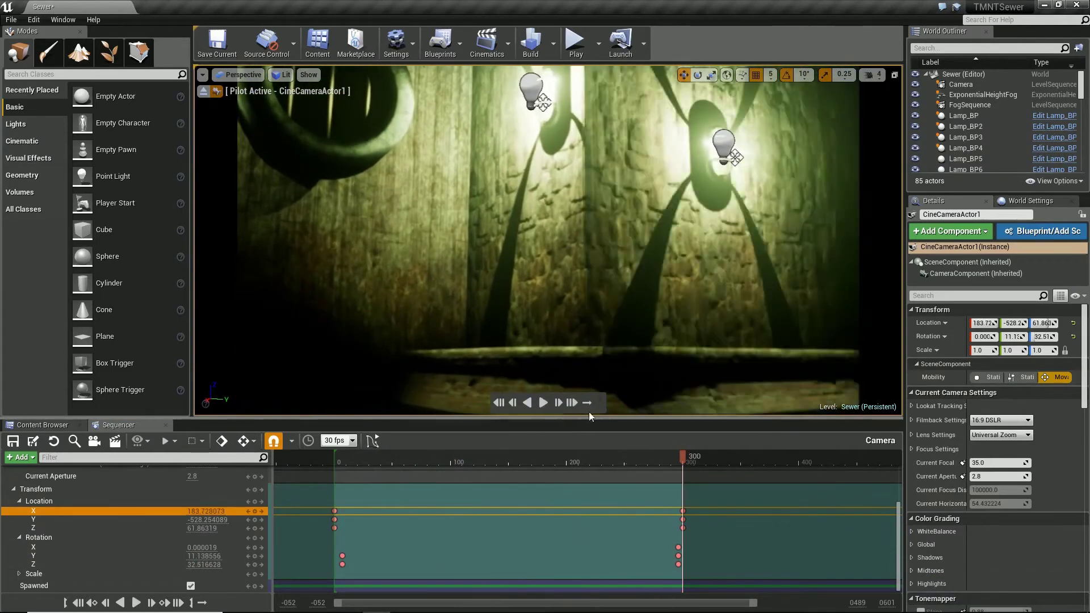
pyautogui.click(13, 489)
pyautogui.moveTo(196, 533); pyautogui.dragTo(191, 533)
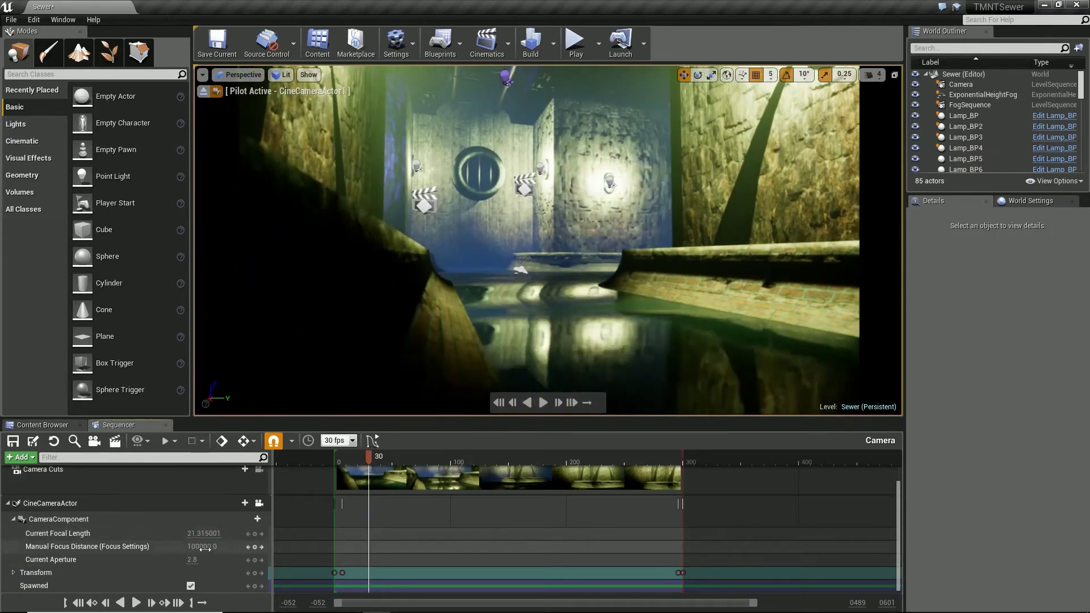
# Key the camera's Manual Focus Distance at 50
pyautogui.moveTo(205, 549); pyautogui.dragTo(835, 563)
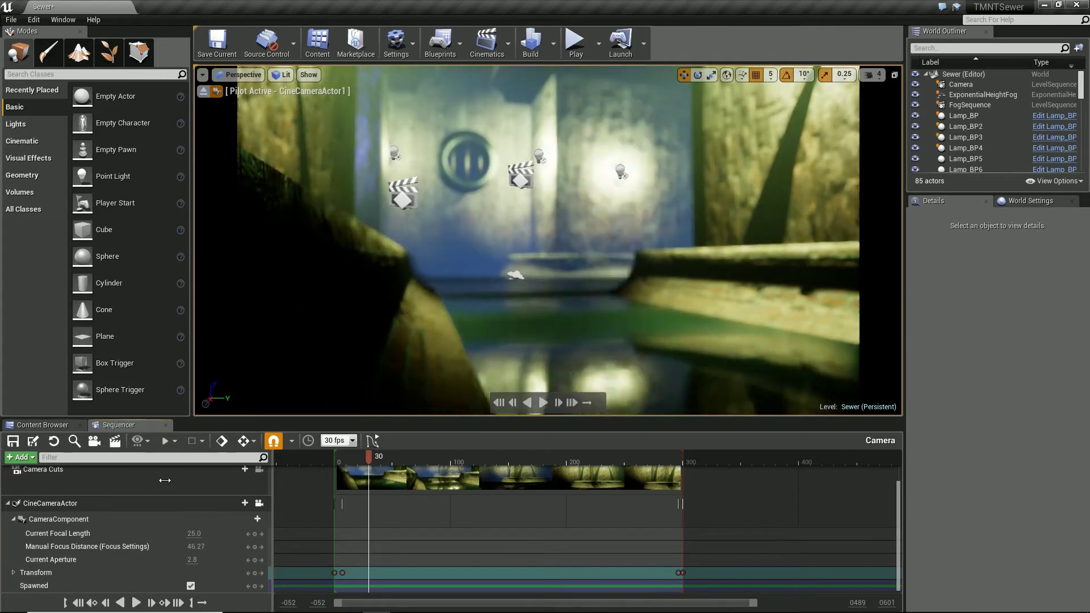
pyautogui.hotkey('ctrl', 'z')
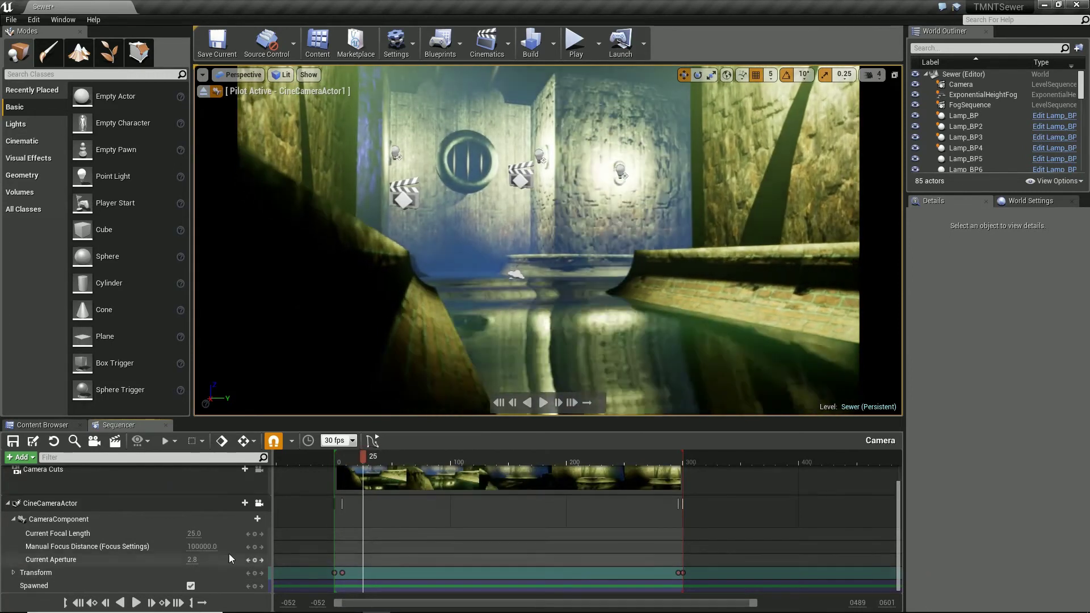
pyautogui.click(204, 547)
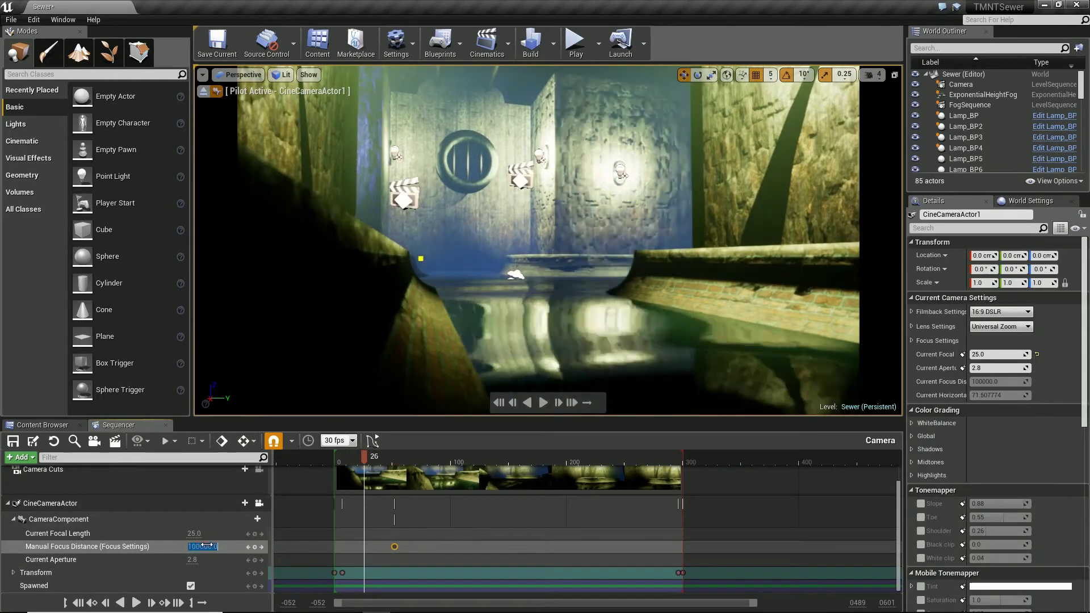
pyautogui.write('50')
pyautogui.press('Return')
# Move the focus key to about frame 100 and play to preview the focus pull
pyautogui.moveTo(370, 469); pyautogui.dragTo(345, 463)
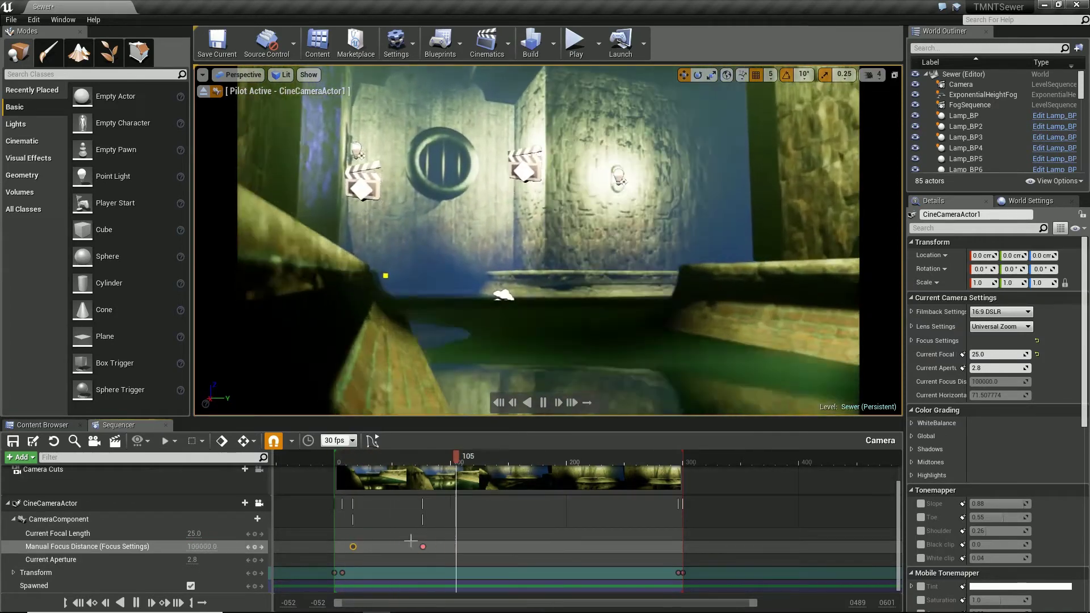
pyautogui.moveTo(481, 549); pyautogui.dragTo(452, 547)
pyautogui.press('space')
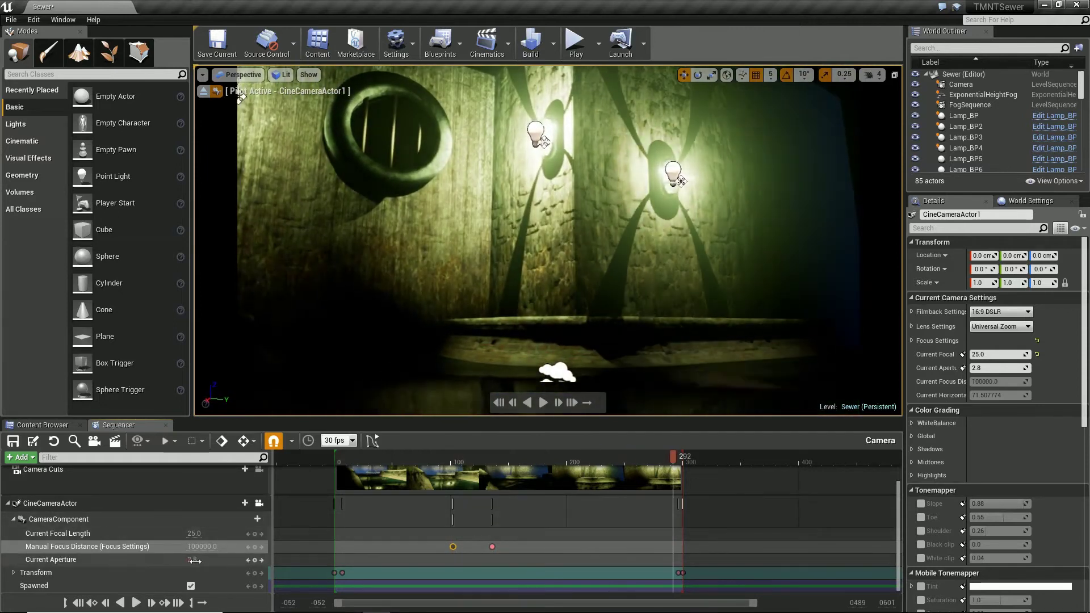
pyautogui.hotkey('ctrl', 'z')
pyautogui.moveTo(583, 460); pyautogui.dragTo(570, 458)
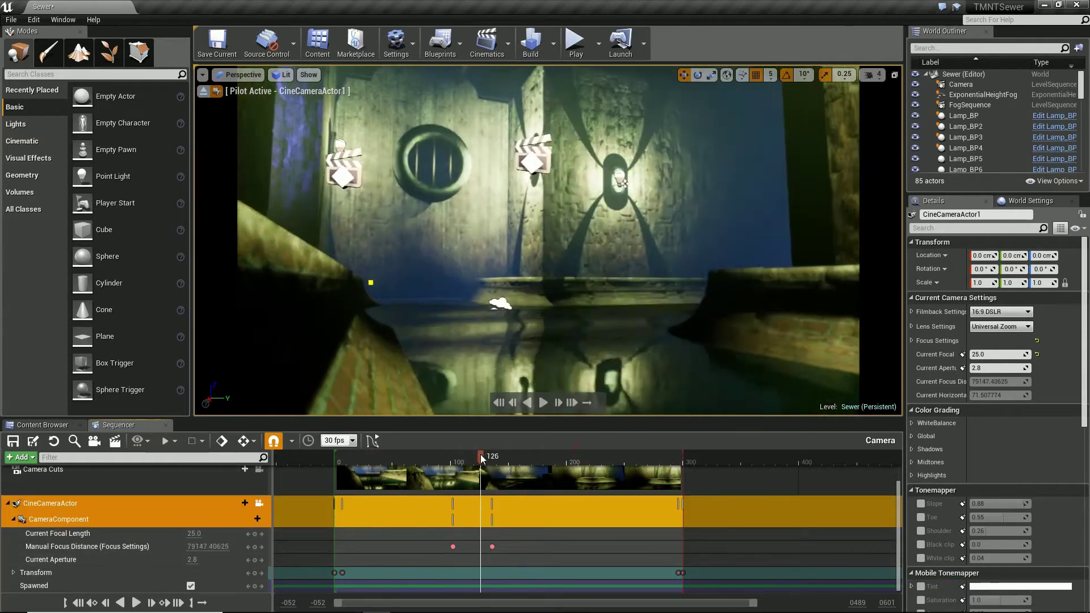
pyautogui.click(681, 573)
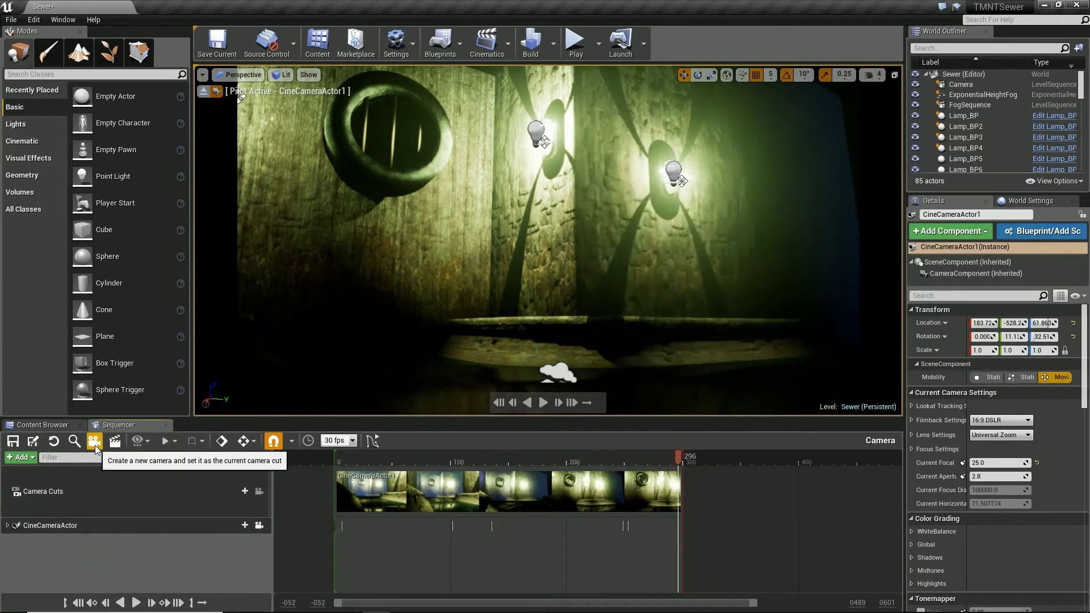
# Create a new cine camera as the camera cut, aim it upward, and extend the cut to frame 400
pyautogui.click(94, 447)
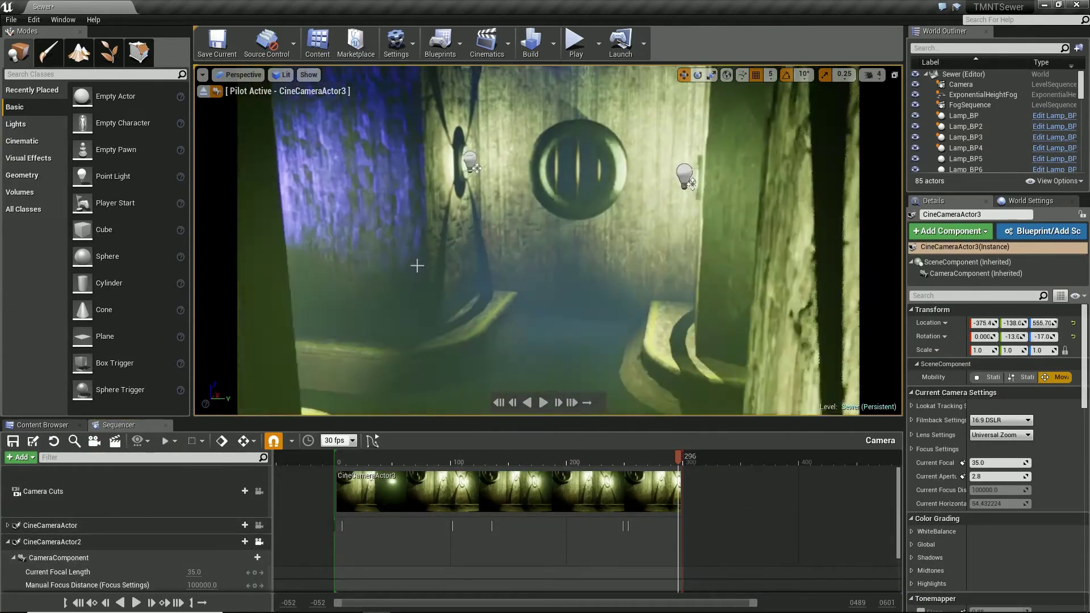
pyautogui.moveTo(416, 266)
pyautogui.mouseDown(button='right')
pyautogui.moveTo(413, 237)
pyautogui.moveTo(390, 269)
pyautogui.moveTo(485, 215)
pyautogui.mouseUp(button='right')
pyautogui.moveTo(684, 490); pyautogui.dragTo(644, 490)
pyautogui.click(46, 525)
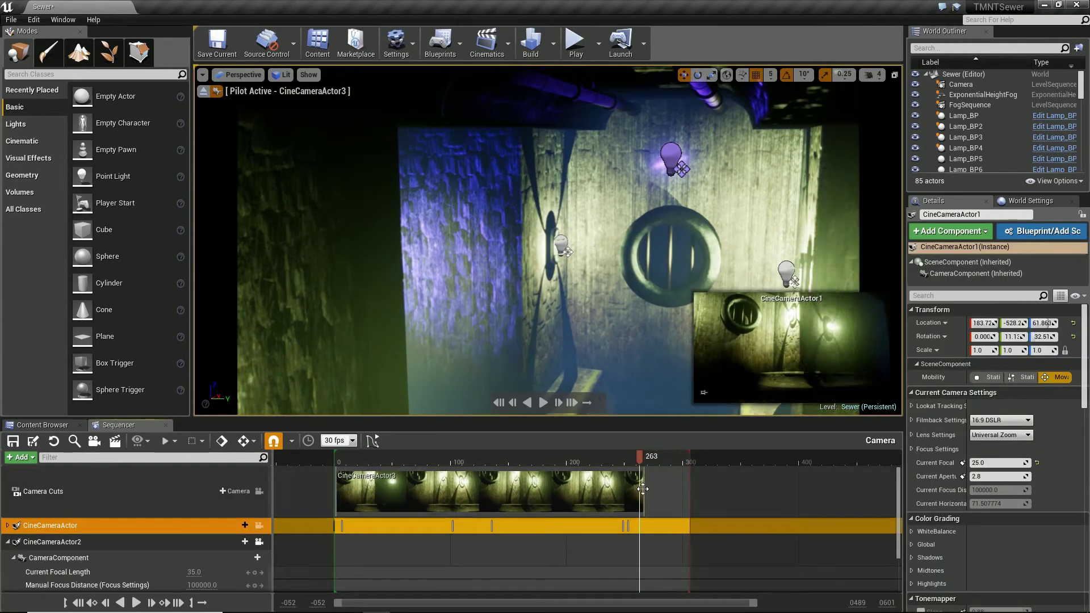
pyautogui.moveTo(644, 489); pyautogui.dragTo(858, 489)
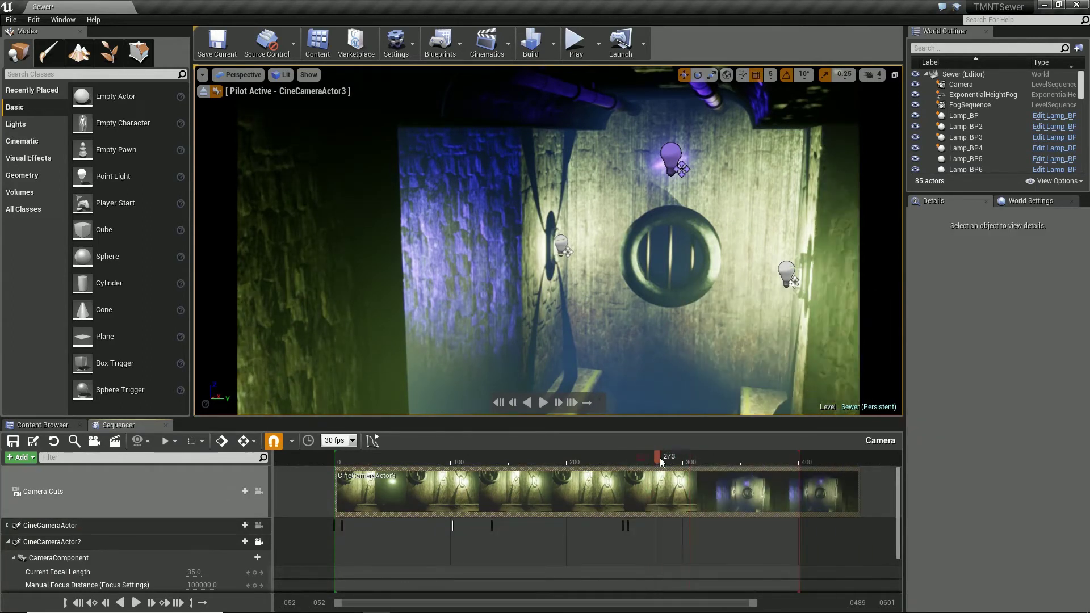
# Move and tilt the new camera down, keying its location and rotation at frame 400
pyautogui.click(17, 490)
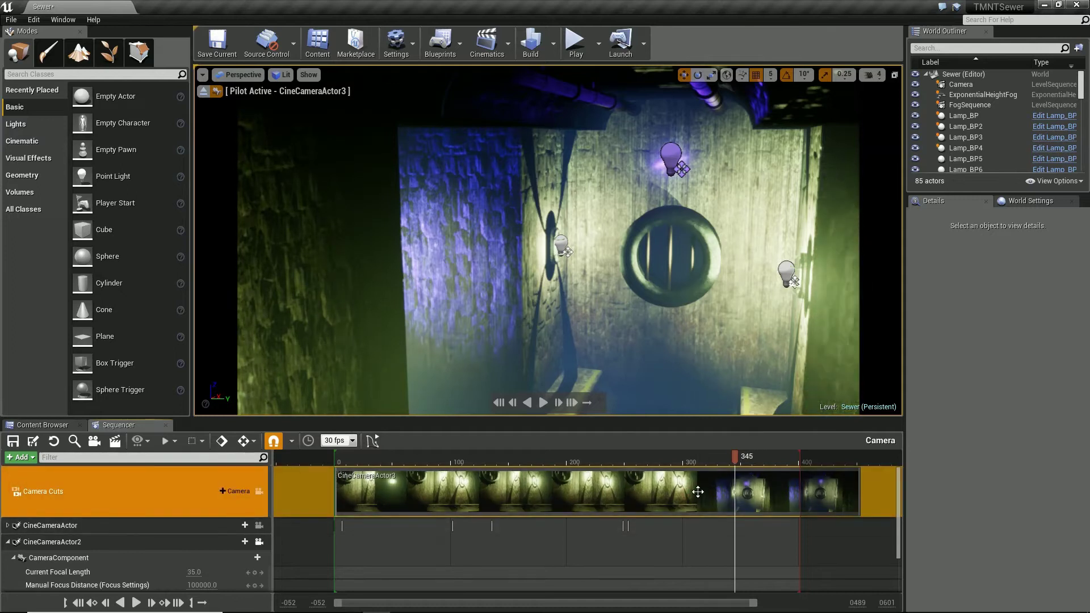
pyautogui.click(698, 493)
pyautogui.click(697, 463)
pyautogui.scroll(-2, 81, 569)
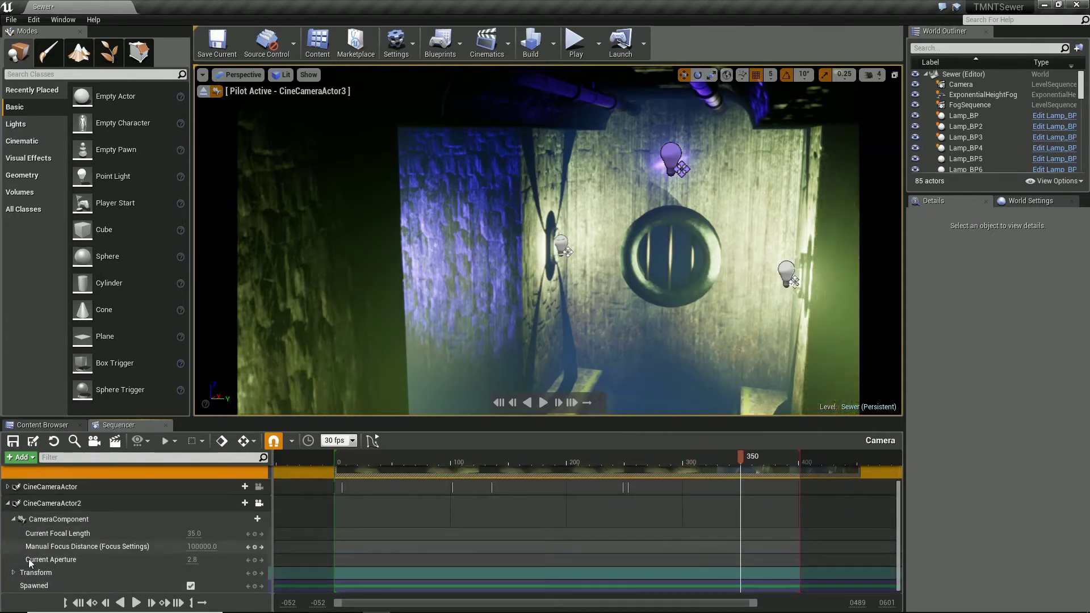
pyautogui.click(13, 572)
pyautogui.scroll(-3, 34, 562)
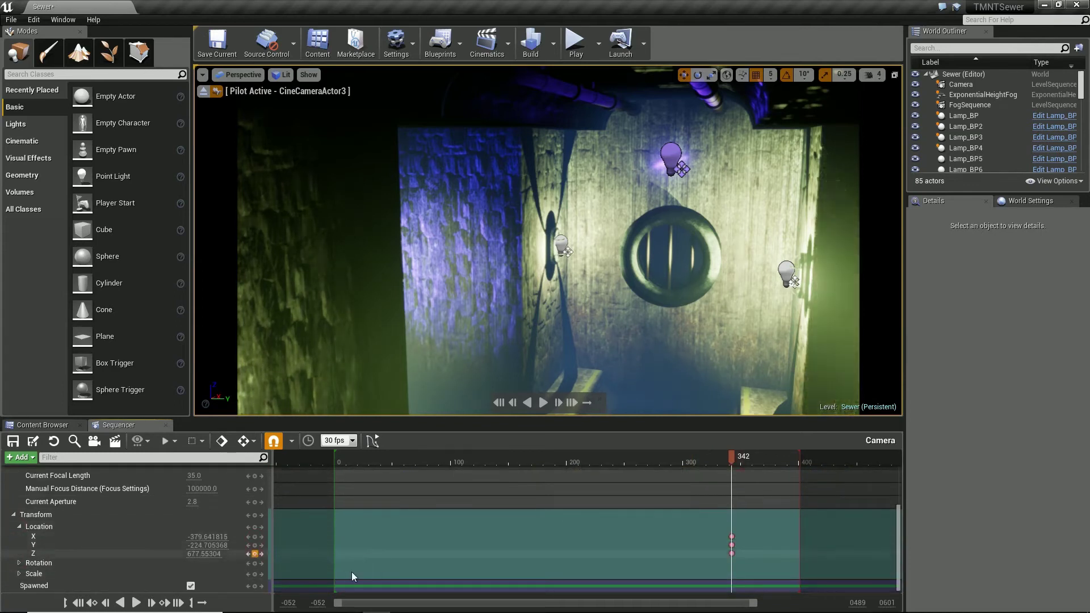
pyautogui.moveTo(210, 537)
pyautogui.mouseDown()
pyautogui.moveTo(266, 540)
pyautogui.moveTo(196, 545)
pyautogui.moveTo(251, 588)
pyautogui.moveTo(413, 595)
pyautogui.mouseUp()
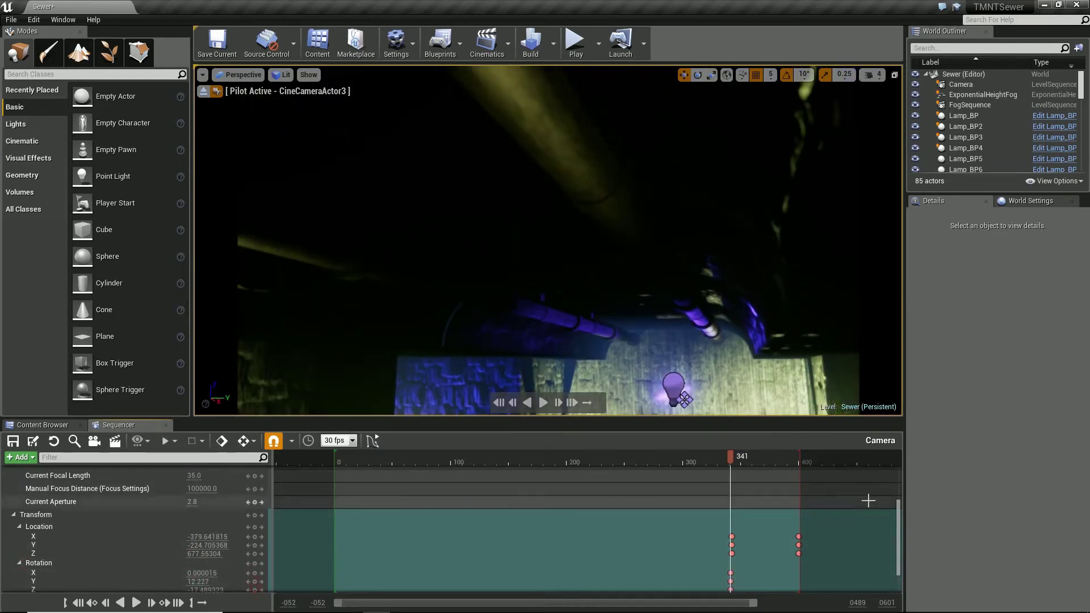
pyautogui.moveTo(195, 582); pyautogui.dragTo(238, 554)
# Shift the keys near frame 340 earlier to about frame 324 and show the camera's motion path
pyautogui.moveTo(799, 460); pyautogui.dragTo(730, 460)
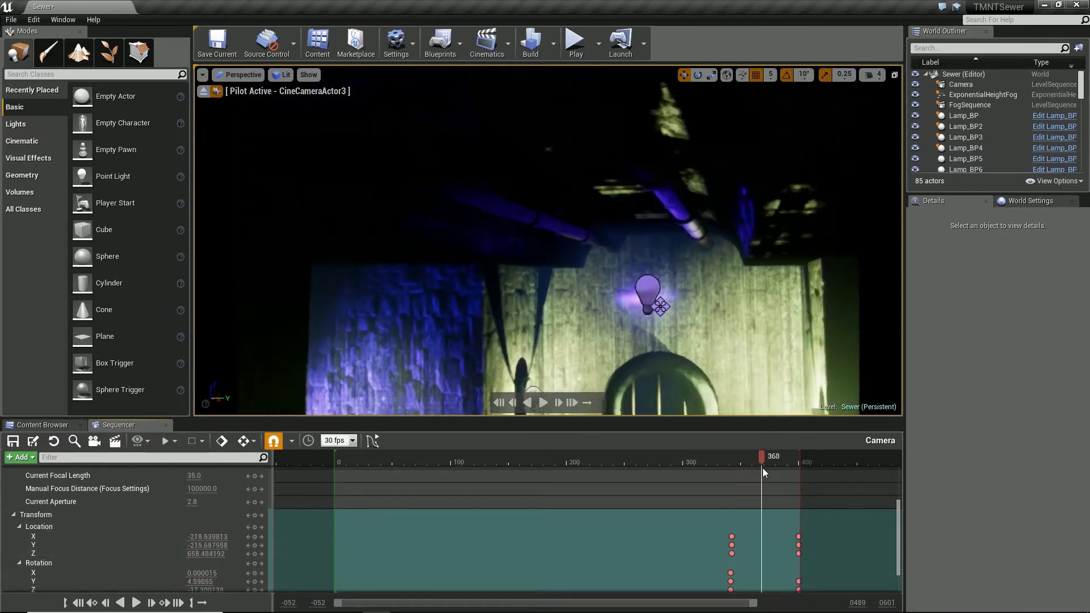
pyautogui.moveTo(731, 570); pyautogui.dragTo(710, 570)
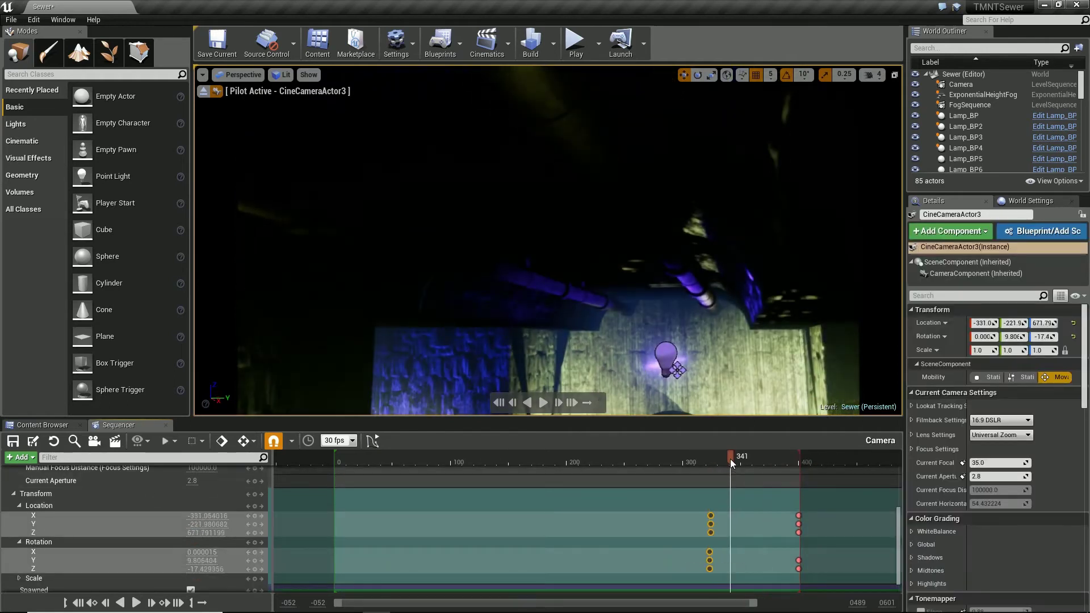
pyautogui.click(737, 460)
pyautogui.click(710, 460)
pyautogui.click(711, 533)
pyautogui.scroll(5, 901, 534)
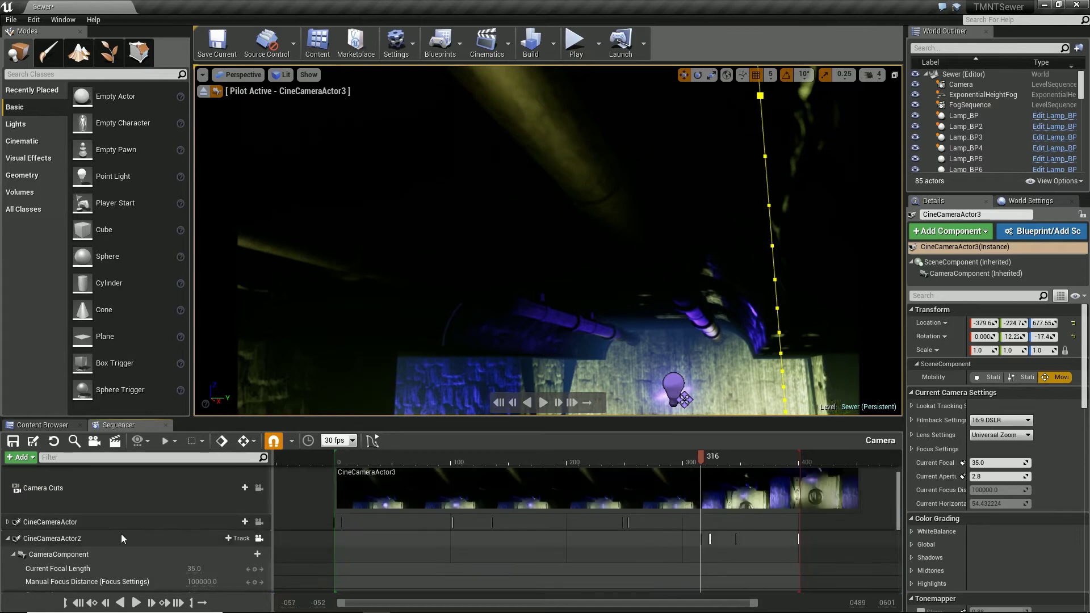
# Stop playback and trim the start of the CineCameraActor3 camera cut
pyautogui.click(388, 494)
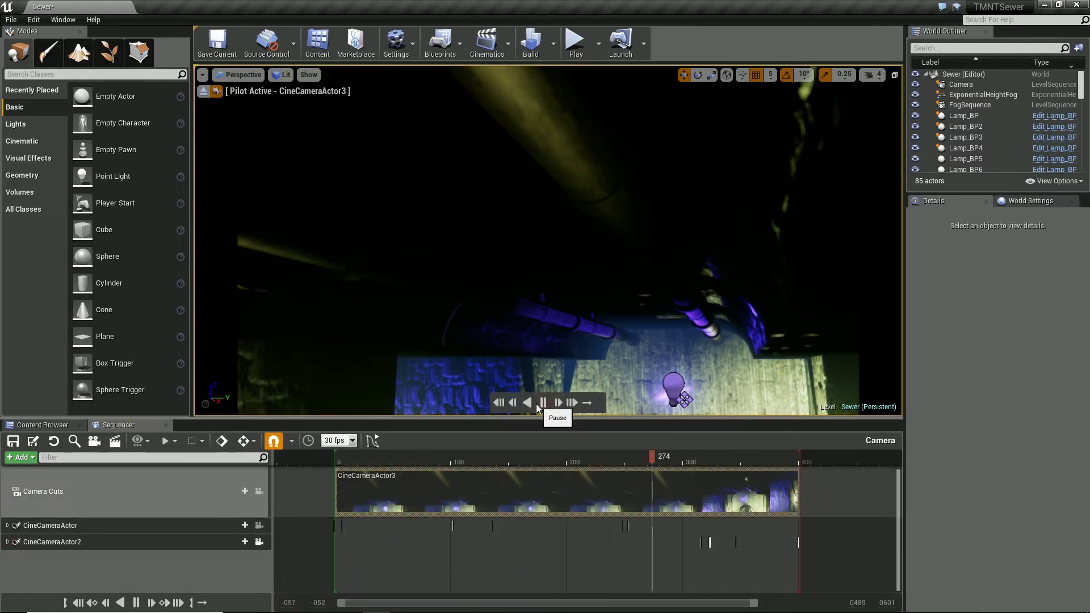
pyautogui.click(539, 404)
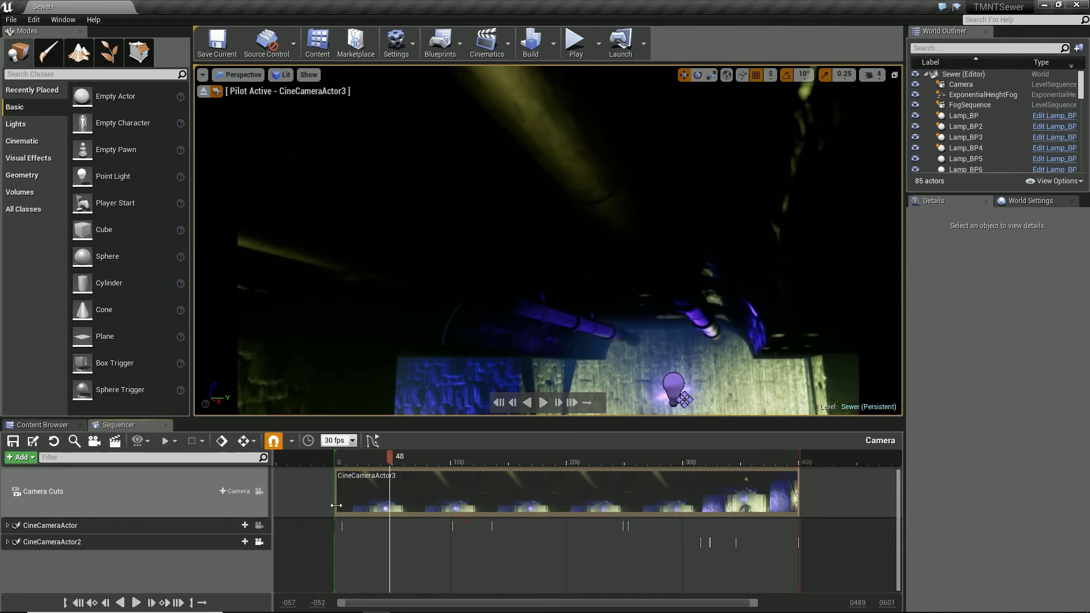
pyautogui.click(17, 493)
pyautogui.moveTo(336, 500); pyautogui.dragTo(565, 523)
# Try adding a shot track to the sequence, then undo it
pyautogui.click(35, 545)
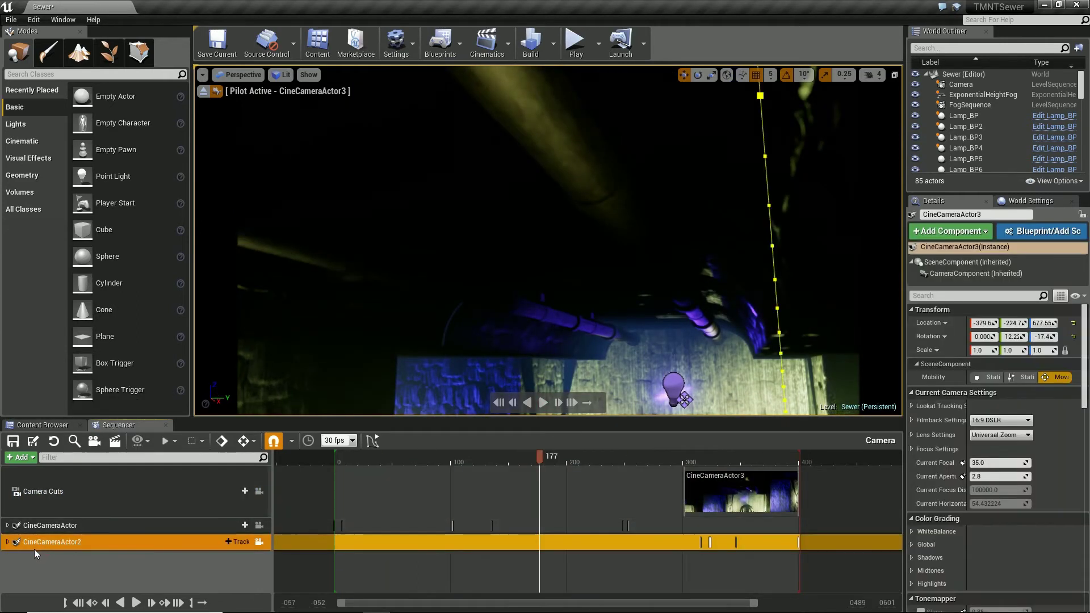
pyautogui.click(44, 543)
pyautogui.click(32, 458)
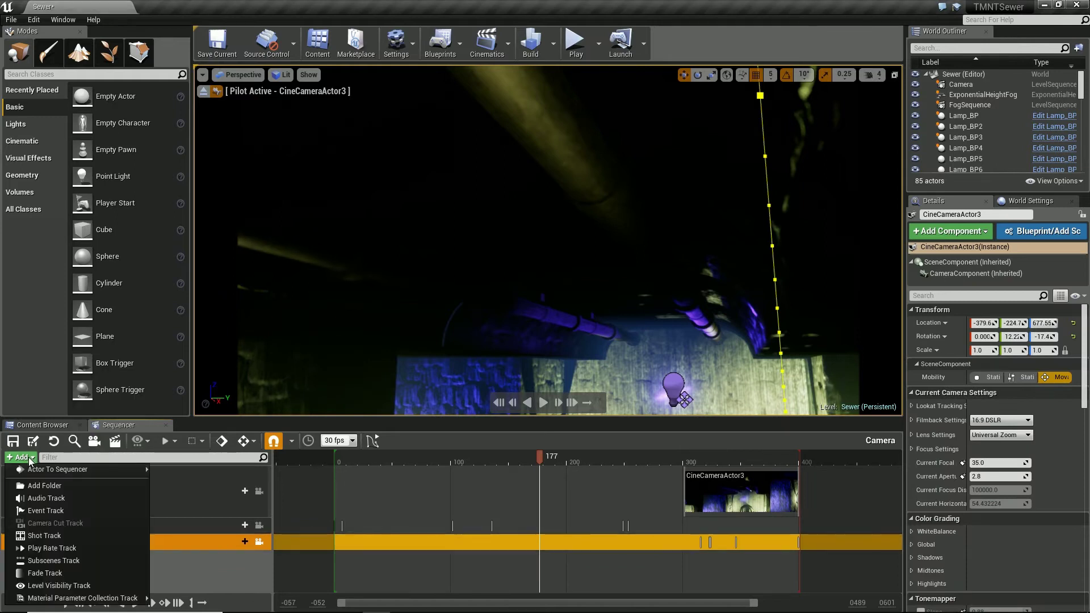
pyautogui.click(44, 536)
pyautogui.click(248, 473)
pyautogui.hotkey('ctrl', 'z')
pyautogui.click(20, 461)
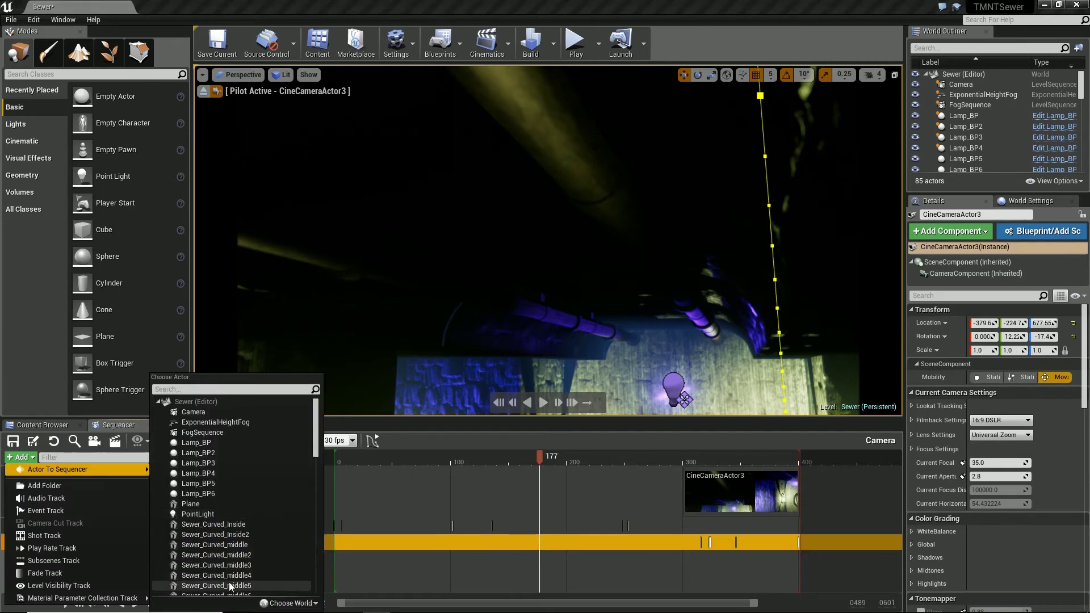
# Move the CineCameraActor3 cut's start, view through CineCameraActor1 and preview the cuts
pyautogui.moveTo(686, 491); pyautogui.dragTo(300, 490)
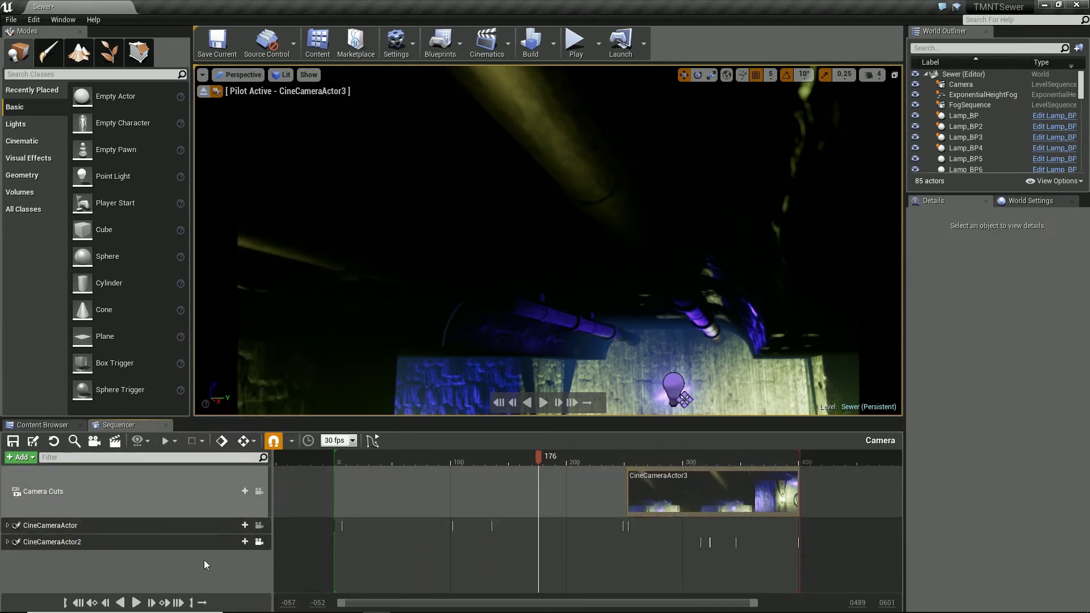
pyautogui.click(113, 526)
pyautogui.click(7, 525)
pyautogui.click(457, 462)
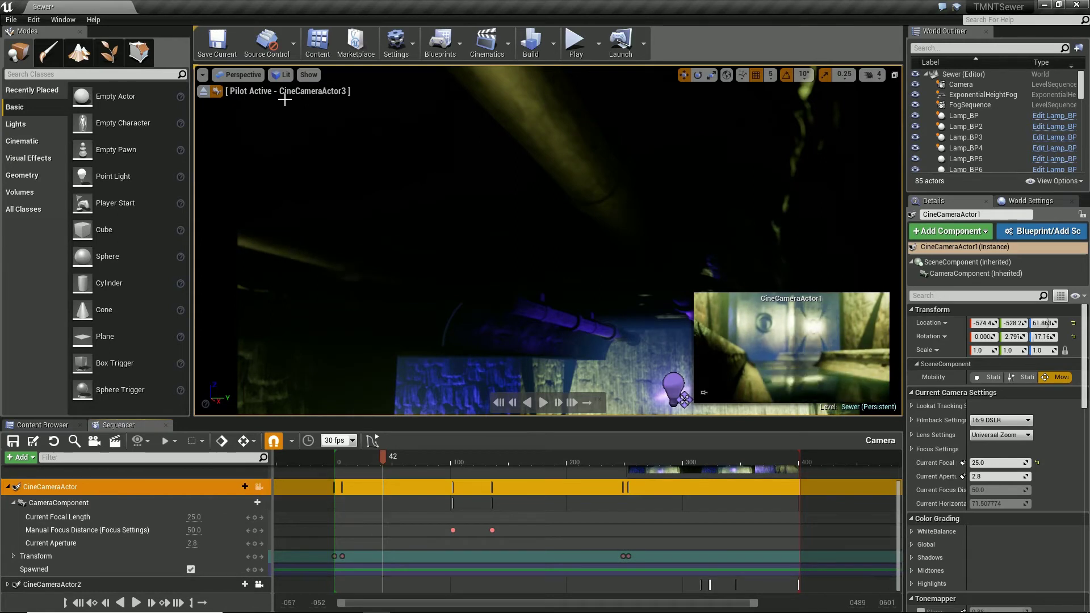
pyautogui.moveTo(284, 100); pyautogui.dragTo(237, 99)
pyautogui.click(203, 91)
pyautogui.click(543, 402)
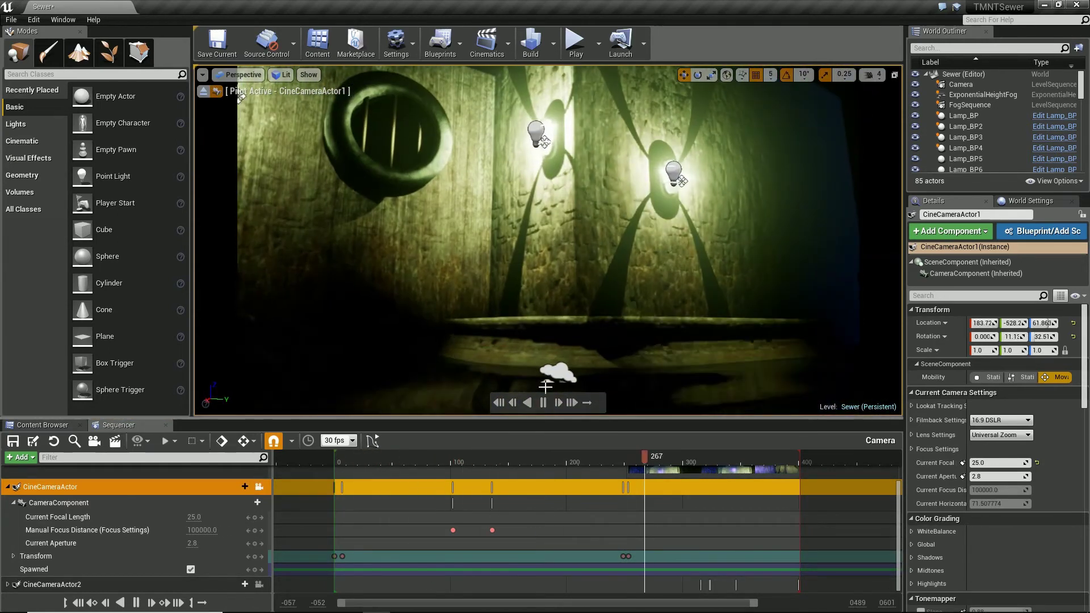
pyautogui.click(544, 403)
# Give CineCameraActor1 the opening cut and push the CineCameraActor3 cut to about frame 300
pyautogui.moveTo(796, 463); pyautogui.dragTo(622, 461)
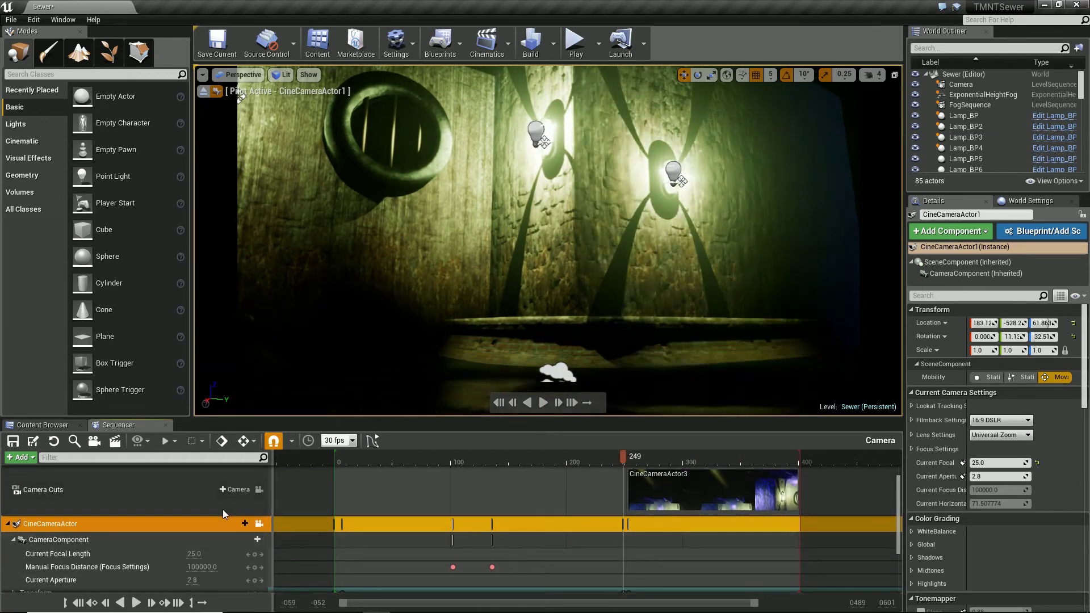
pyautogui.click(260, 523)
pyautogui.moveTo(648, 500); pyautogui.dragTo(664, 500)
pyautogui.moveTo(487, 493); pyautogui.dragTo(450, 492)
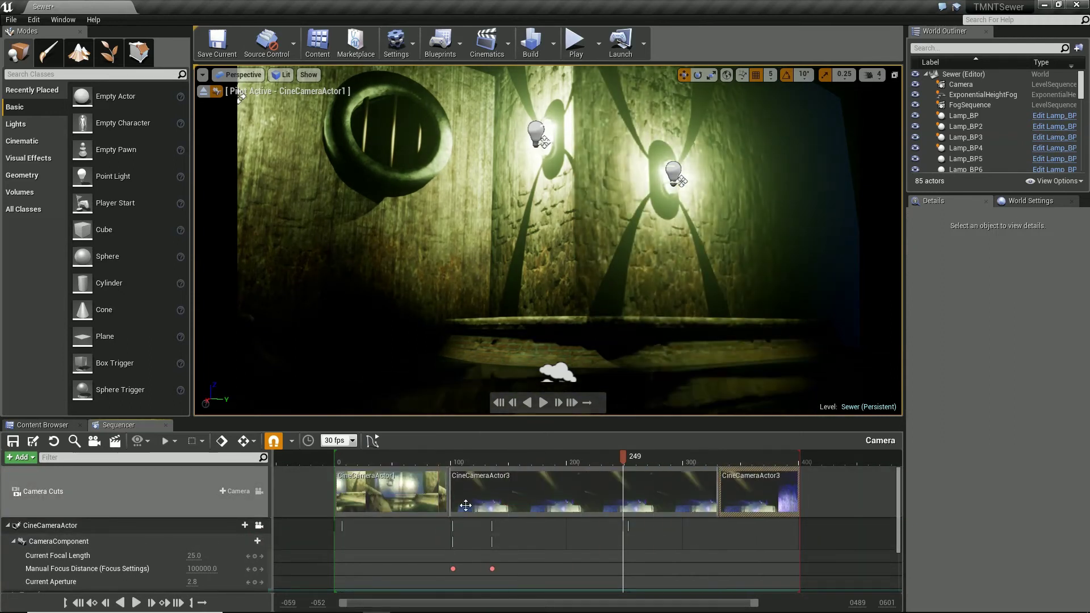
pyautogui.moveTo(450, 495); pyautogui.dragTo(603, 502)
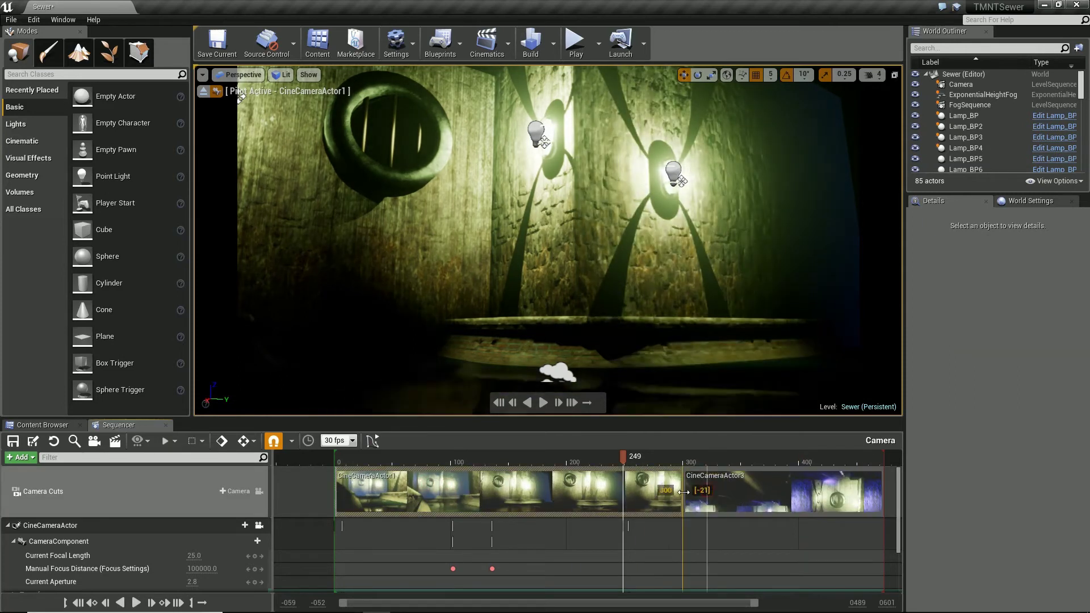
pyautogui.moveTo(626, 462); pyautogui.dragTo(684, 459)
pyautogui.click(8, 525)
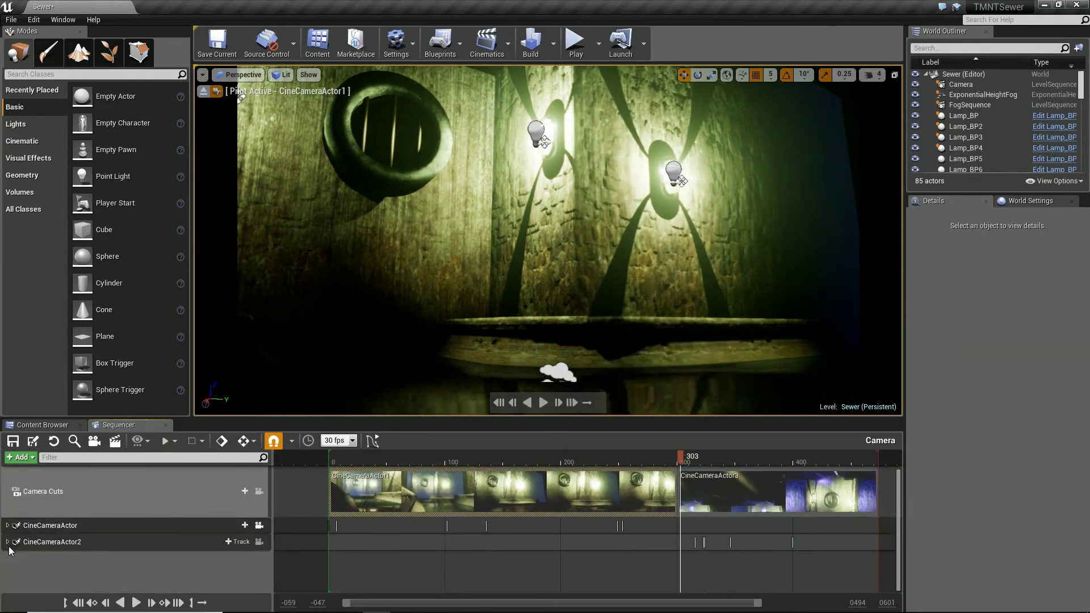
# Box-select the camera's final transform keys and move them to frame 468
pyautogui.scroll(-3, 140, 540)
pyautogui.click(704, 577)
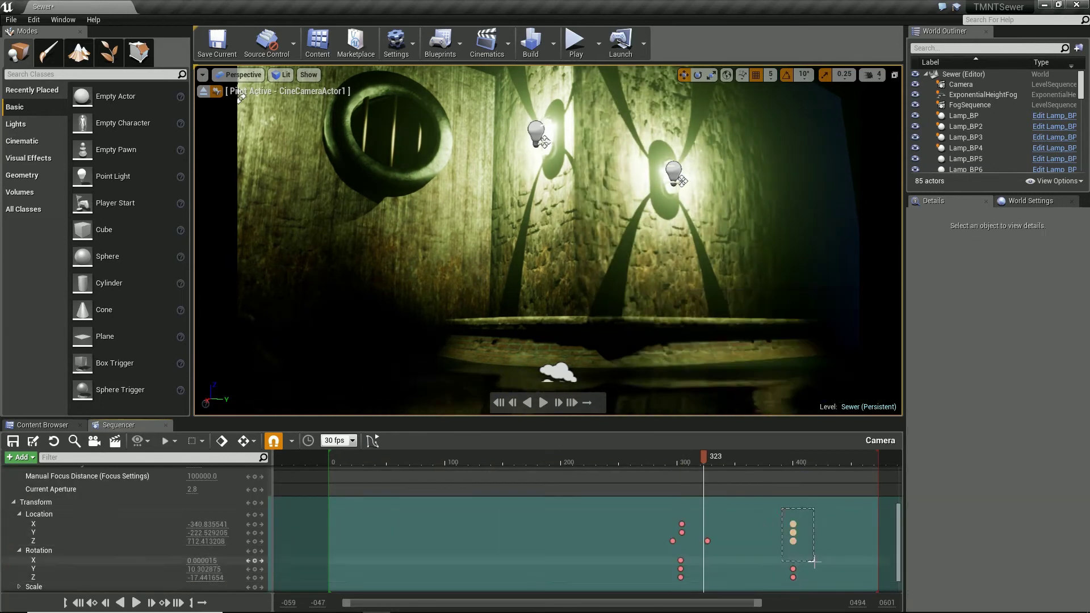
pyautogui.moveTo(868, 577); pyautogui.dragTo(873, 577)
pyautogui.click(654, 466)
pyautogui.moveTo(708, 483); pyautogui.dragTo(768, 587, button='right')
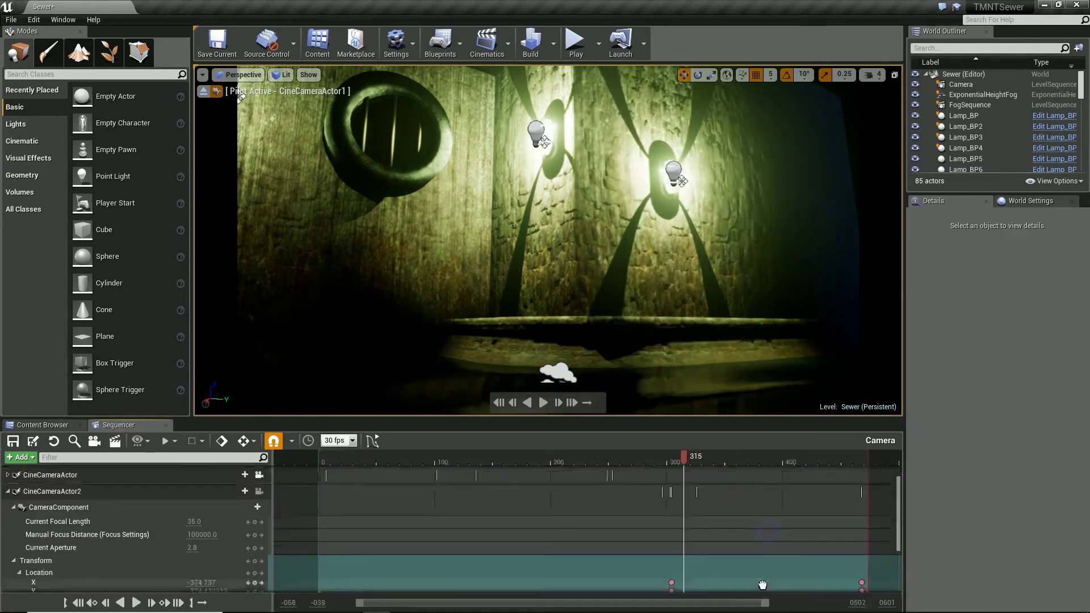
# Look through CineCameraActor3, reset its focal length to 35.0 and scrub back to frame 226
pyautogui.click(261, 495)
pyautogui.moveTo(673, 461); pyautogui.dragTo(872, 464)
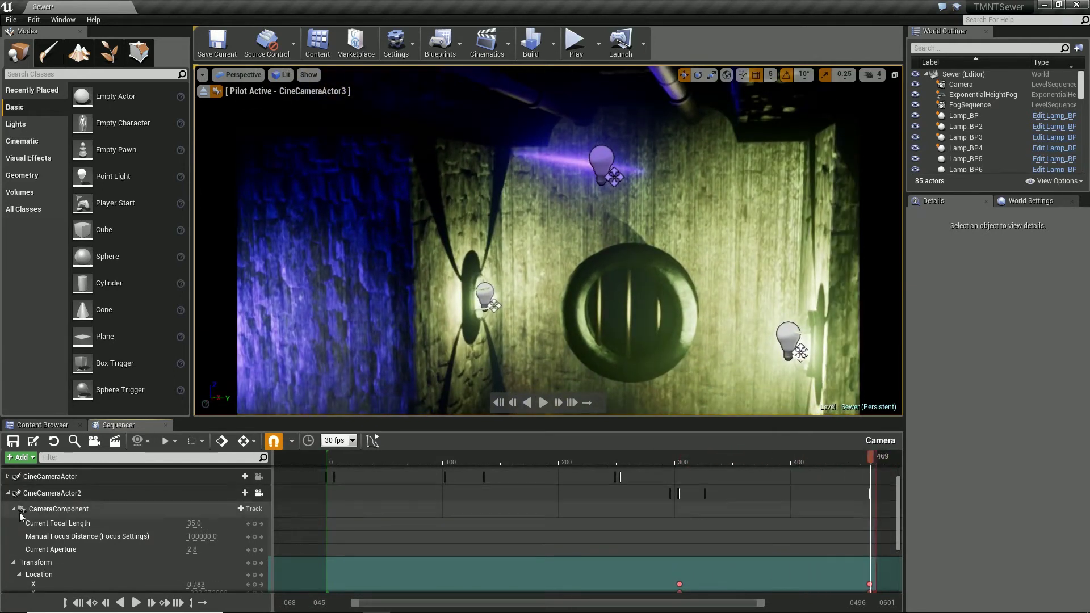
pyautogui.scroll(-1, 176, 549)
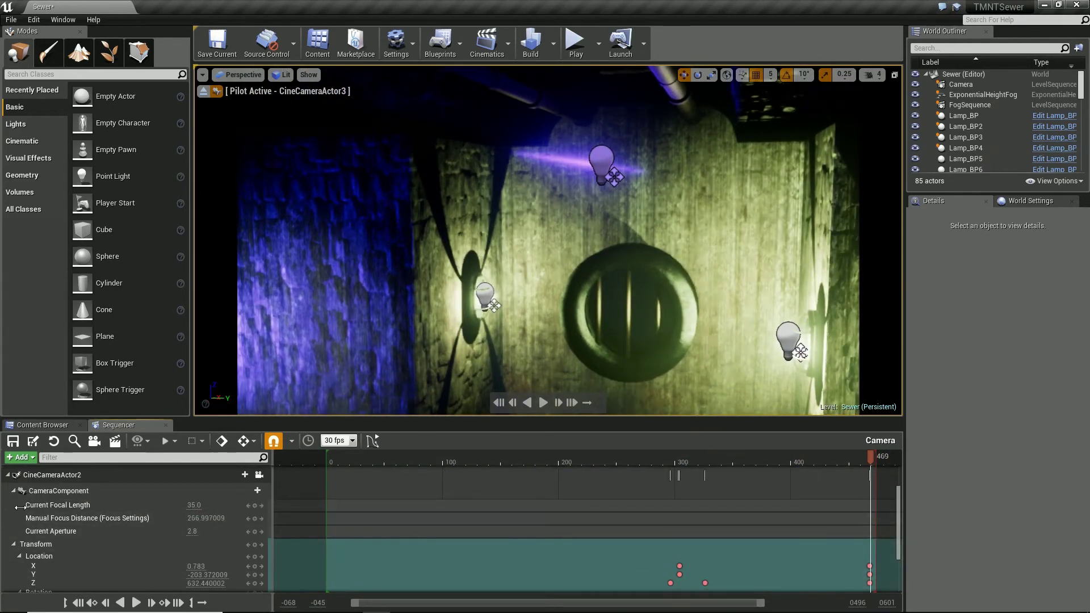
pyautogui.hotkey('ctrl', 'z')
pyautogui.moveTo(193, 505); pyautogui.dragTo(217, 503)
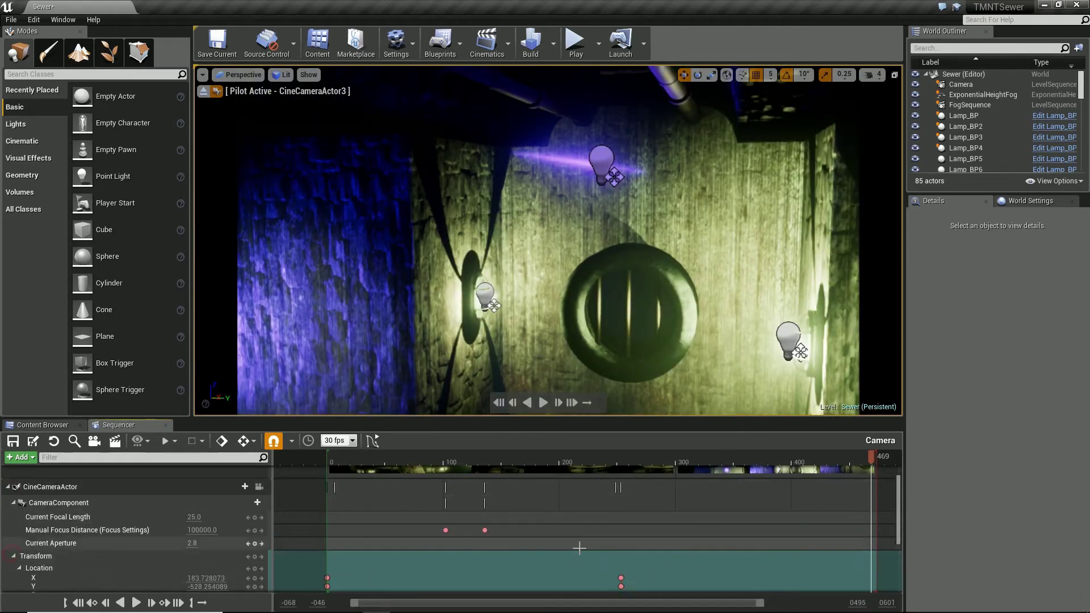
pyautogui.moveTo(360, 580); pyautogui.dragTo(555, 518, button='right')
pyautogui.click(613, 583)
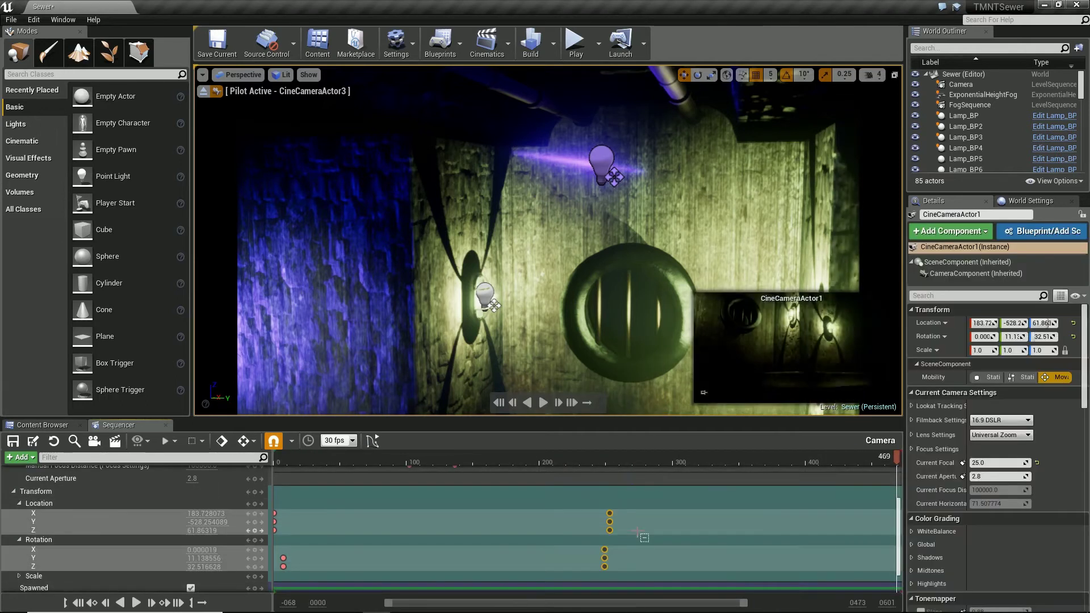
pyautogui.moveTo(574, 459); pyautogui.dragTo(507, 464)
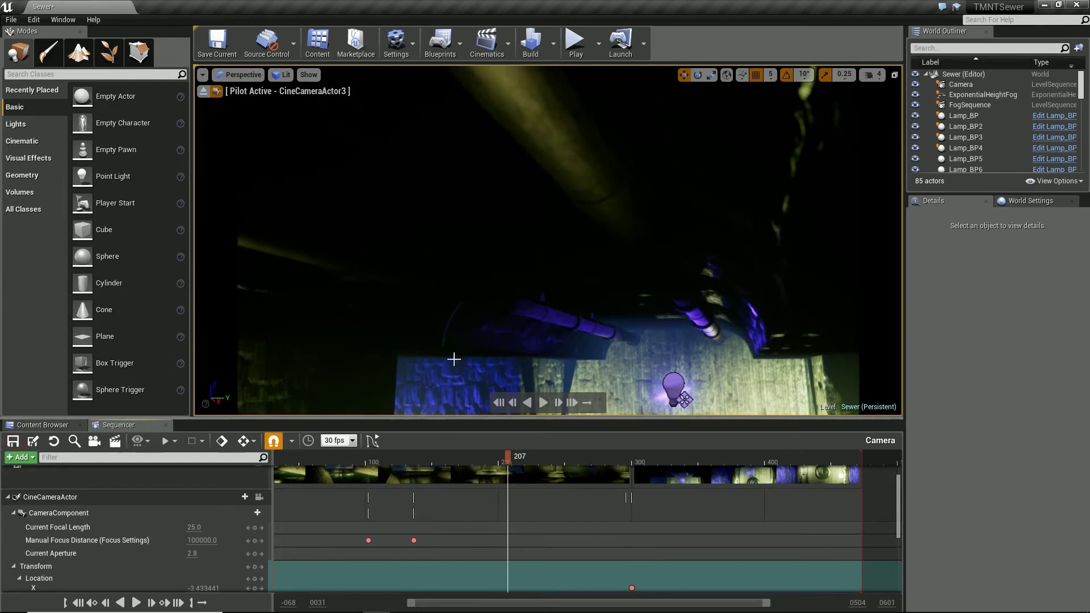
pyautogui.scroll(10, 975, 161)
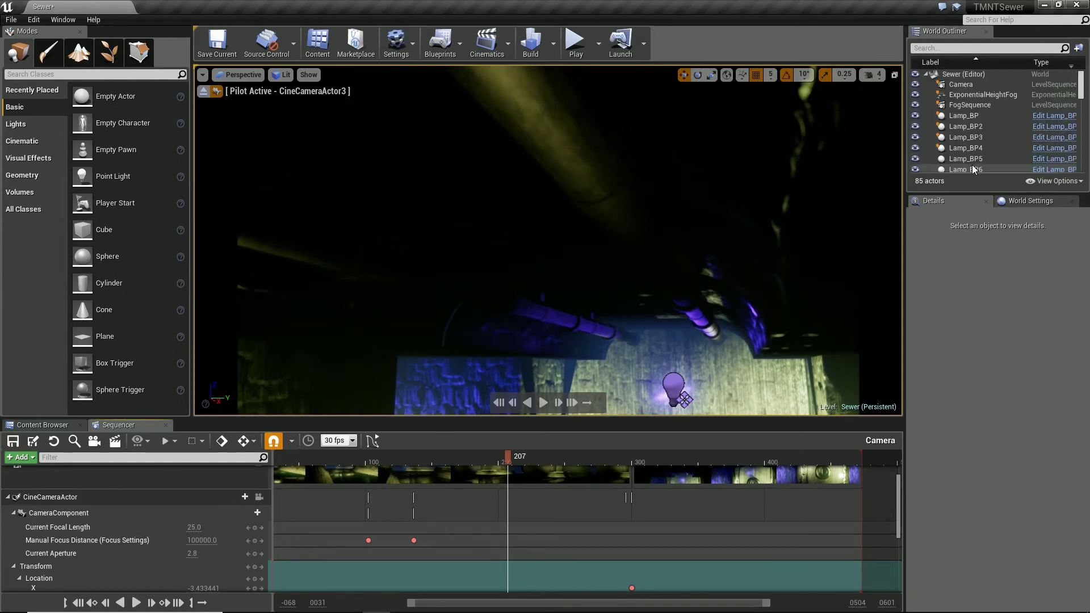
# Play the level with the Camera sequence selected, stop, and select the curved sewer wall
pyautogui.click(961, 84)
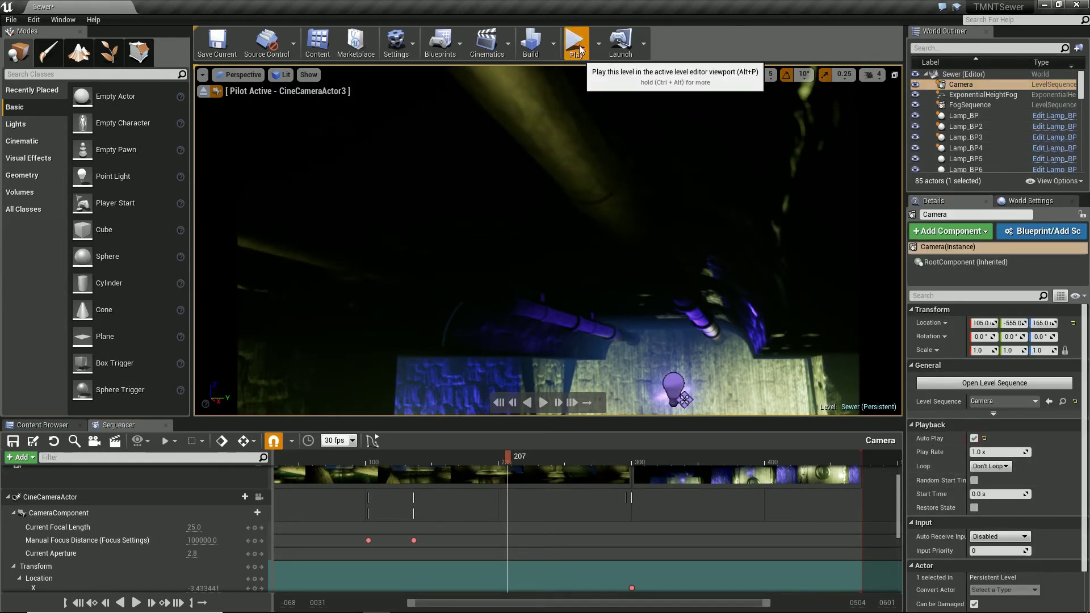
pyautogui.click(581, 50)
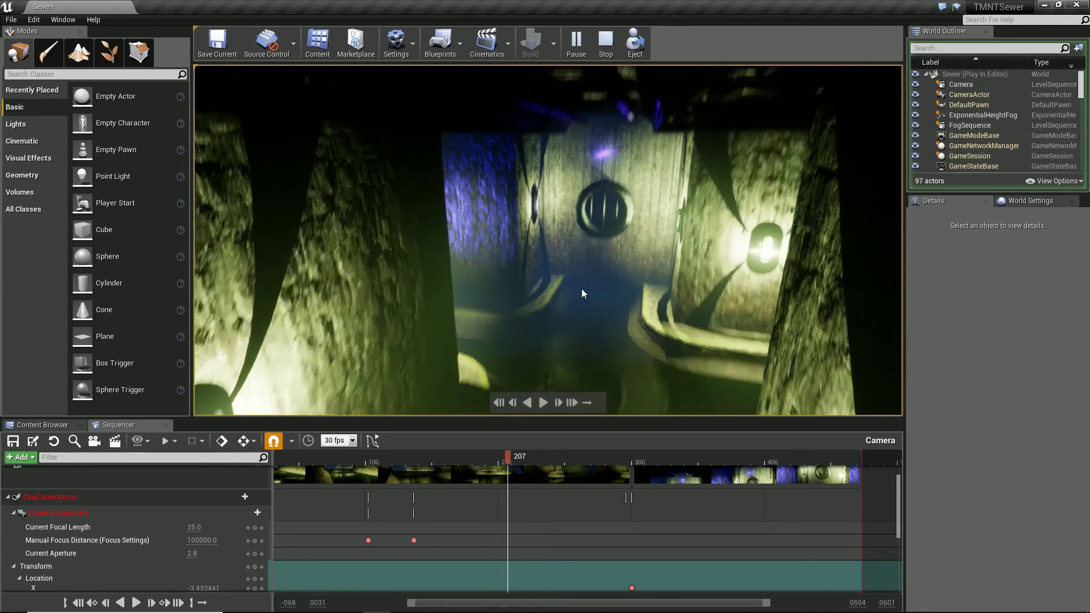
pyautogui.press('Escape')
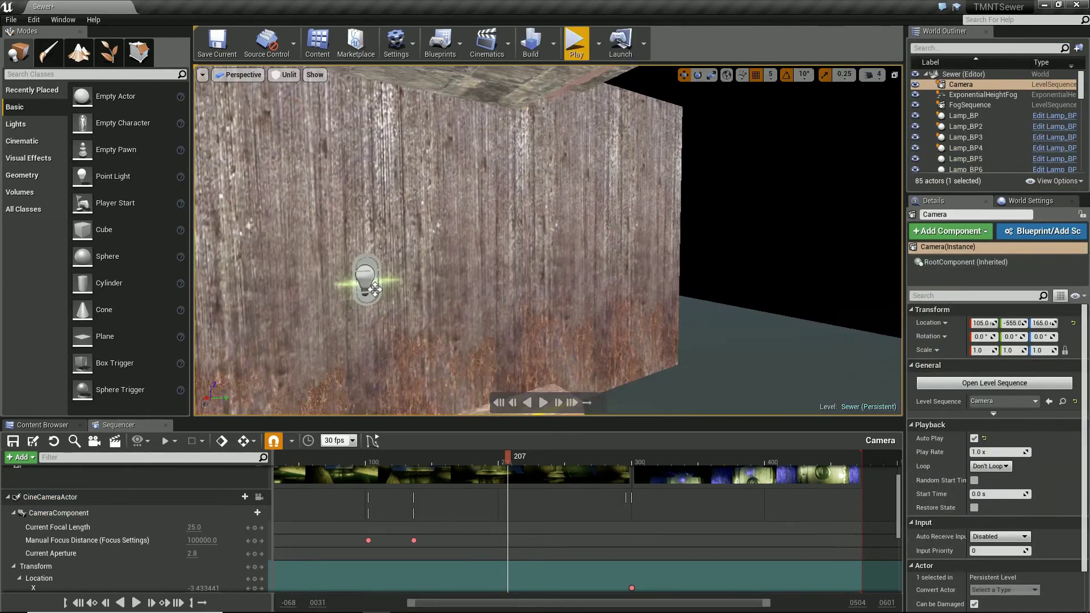
pyautogui.click(661, 368)
pyautogui.scroll(-3, 689, 370)
# Duplicate the roof pair as Sewer_Roof23 and Sewer_Roof24, rotate them 180° about Z, and test-play
pyautogui.hotkey('ctrl', 'v')
pyautogui.scroll(-2, 683, 313)
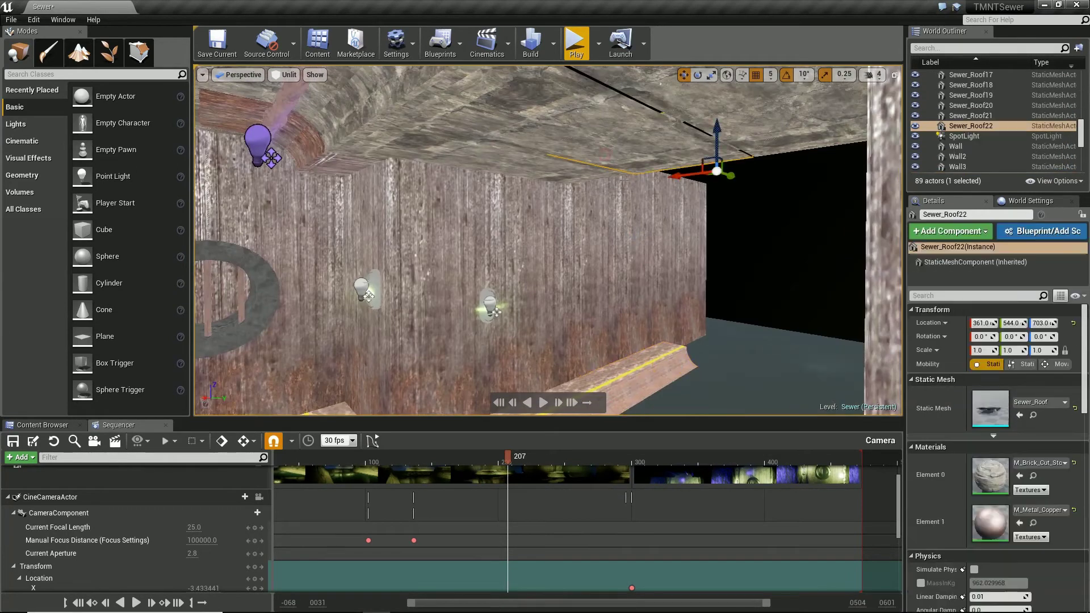
pyautogui.keyDown('alt'); pyautogui.moveTo(799, 196); pyautogui.dragTo(693, 230); pyautogui.keyUp('alt')
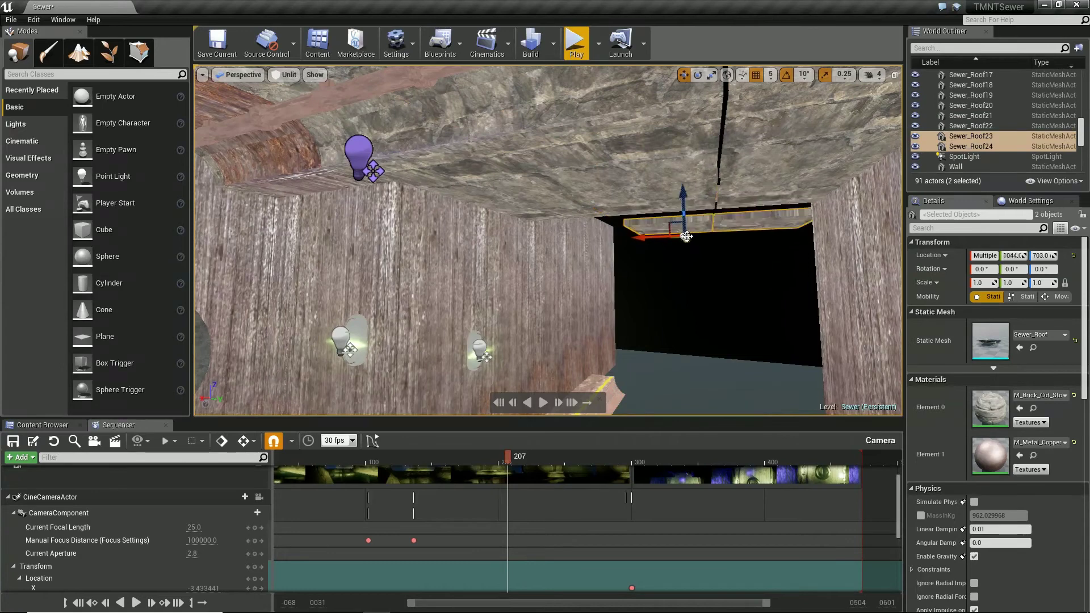
pyautogui.moveTo(655, 237); pyautogui.dragTo(609, 163, button='right')
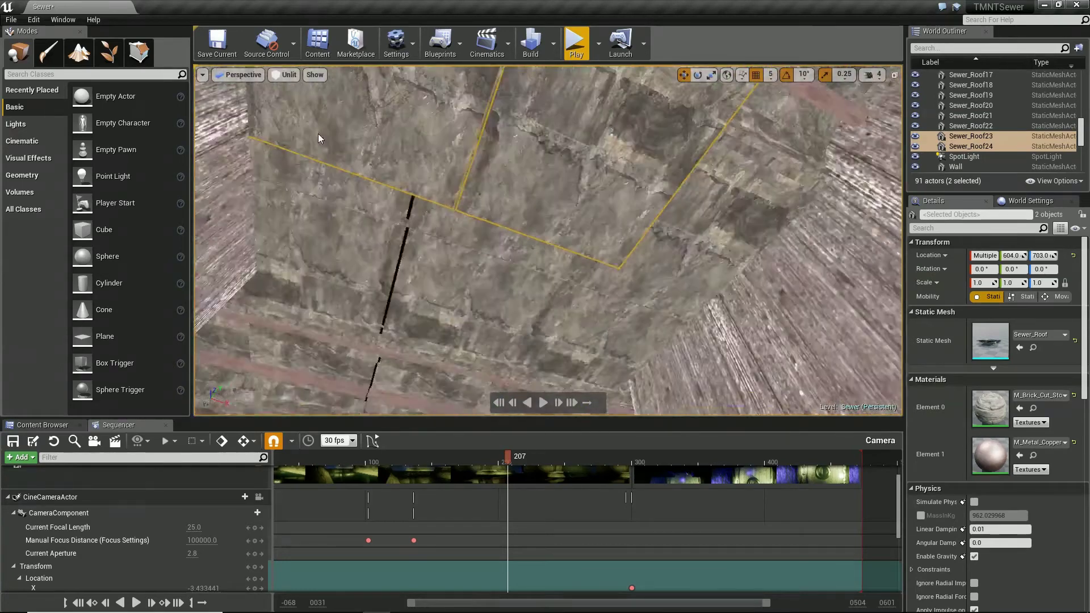
pyautogui.press('e')
pyautogui.moveTo(625, 153); pyautogui.dragTo(623, 132)
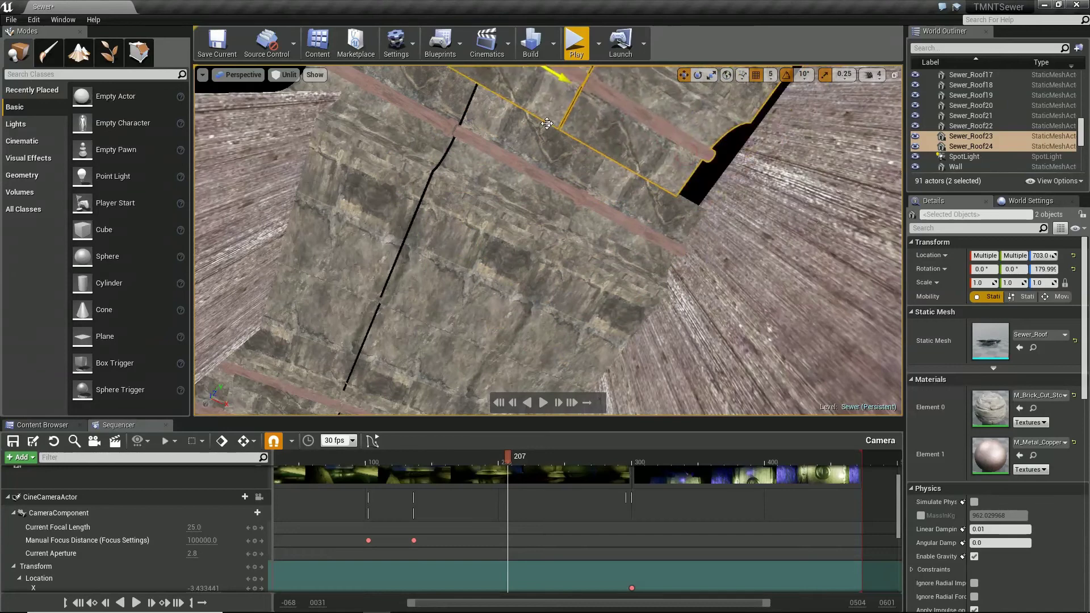
pyautogui.moveTo(587, 135); pyautogui.dragTo(587, 136, button='right')
pyautogui.click(577, 44)
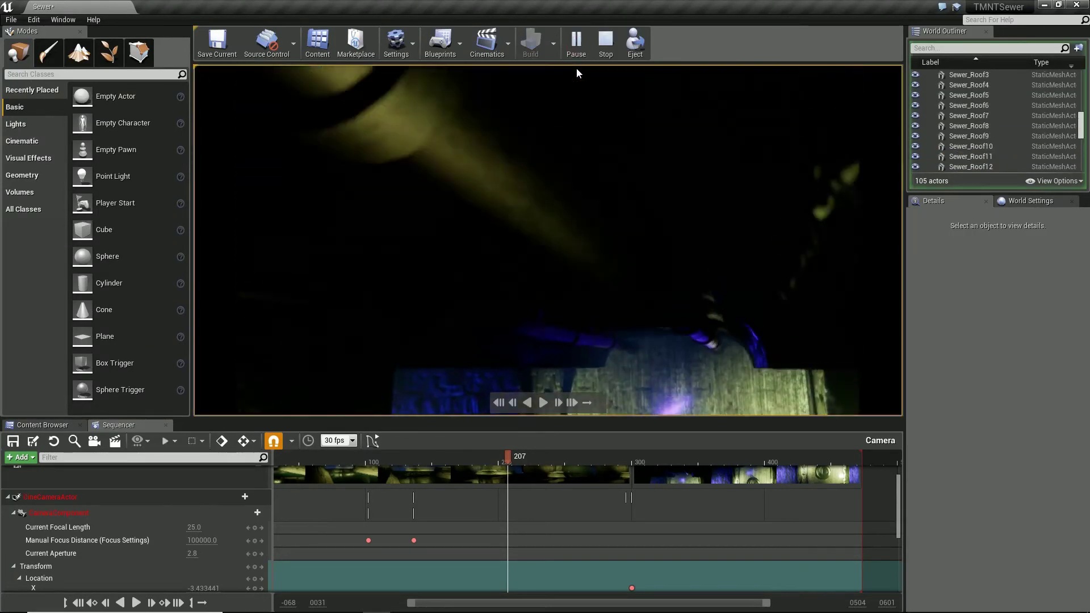
pyautogui.press('Escape')
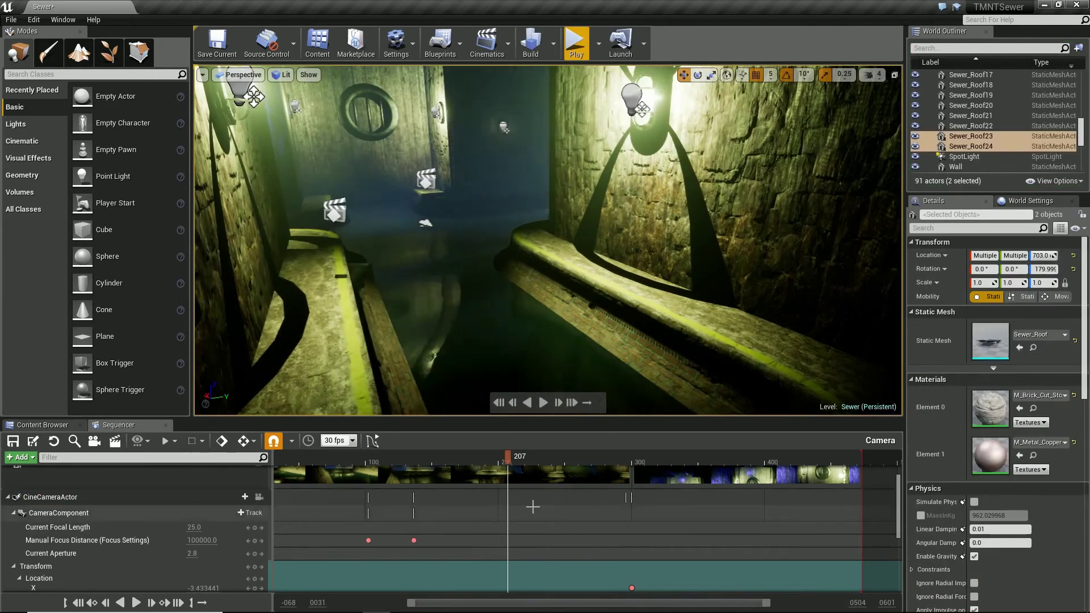
# Undo the playback range change and save the current level
pyautogui.scroll(-2, 770, 475)
pyautogui.click(761, 461)
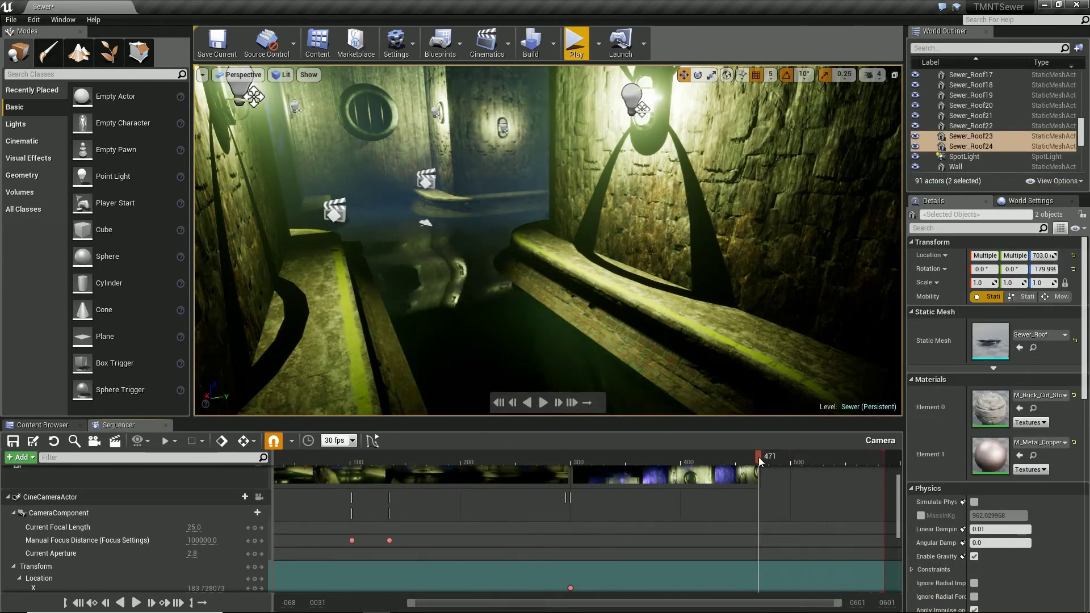
pyautogui.hotkey('ctrl', 'z')
pyautogui.click(11, 19)
pyautogui.click(48, 120)
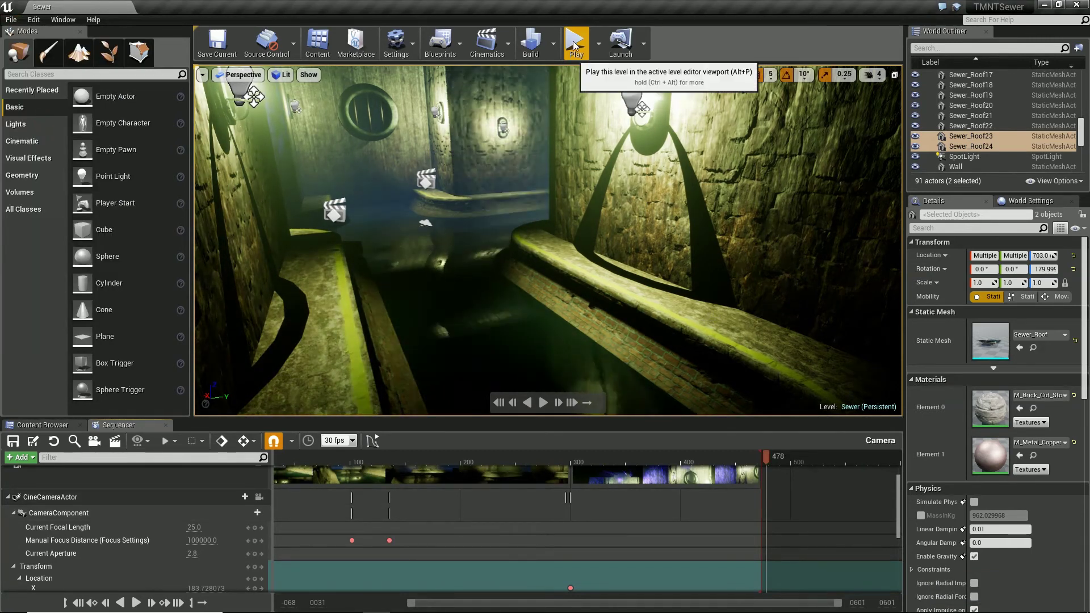
# Preview the Camera cinematic in play mode several times, then restore the full editor layout
pyautogui.click(575, 47)
pyautogui.press('Escape')
pyautogui.click(389, 183)
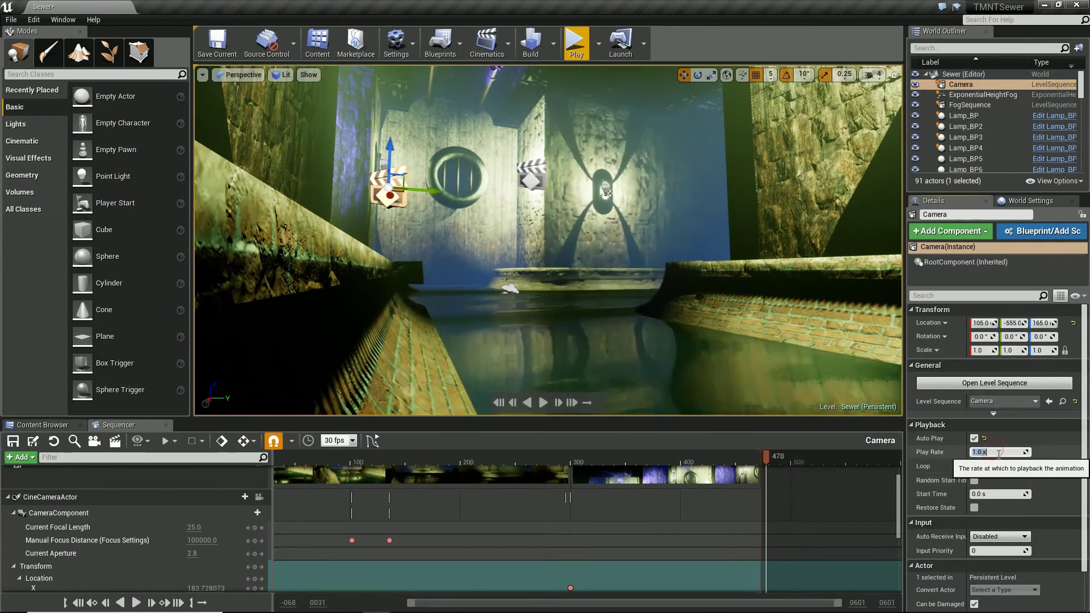
pyautogui.click(580, 51)
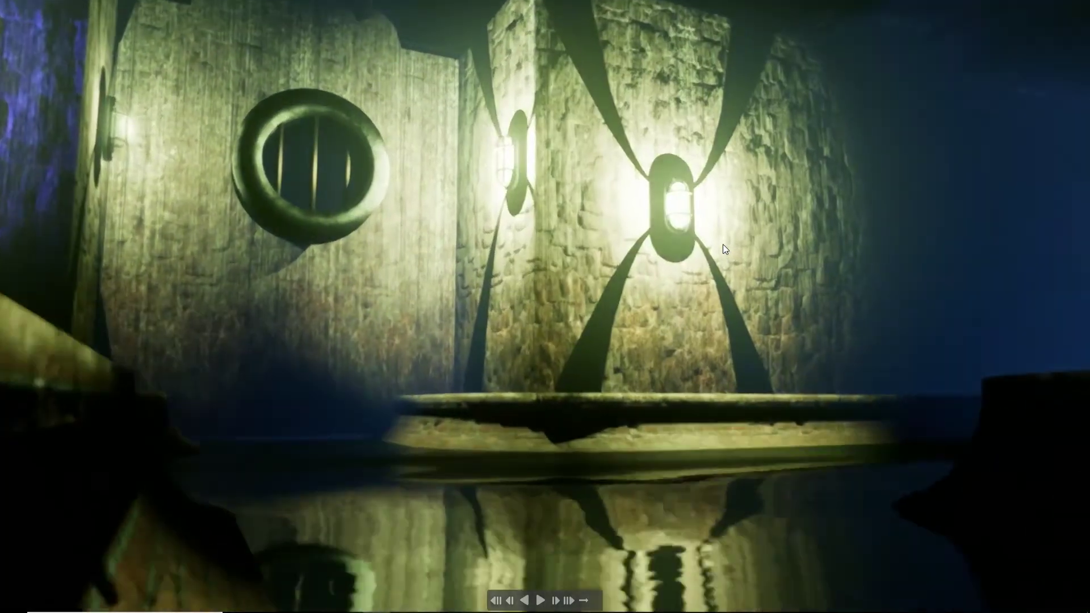
pyautogui.press('Escape')
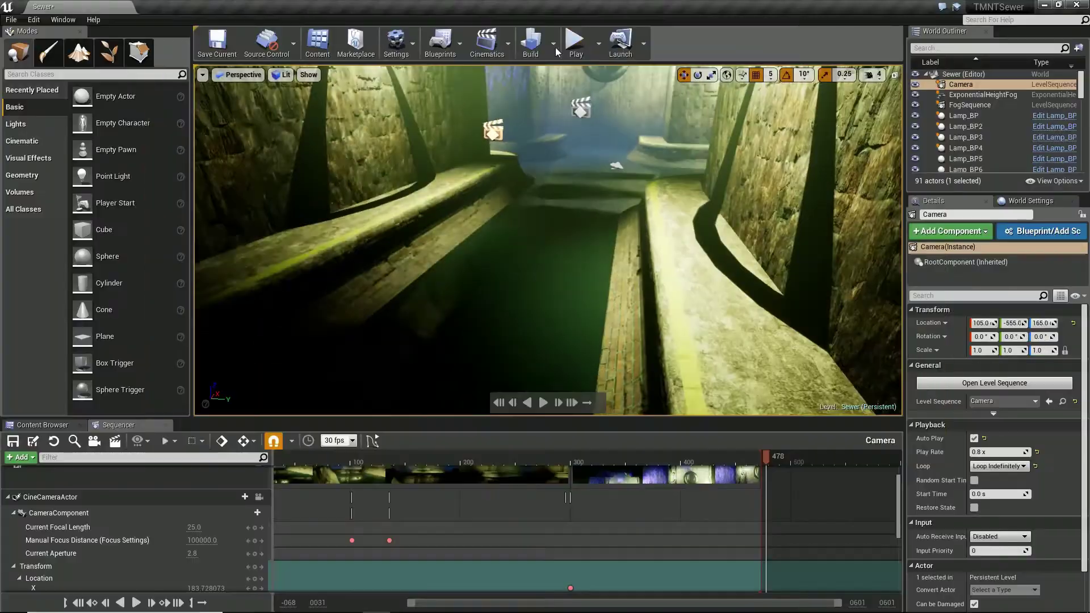
pyautogui.click(556, 47)
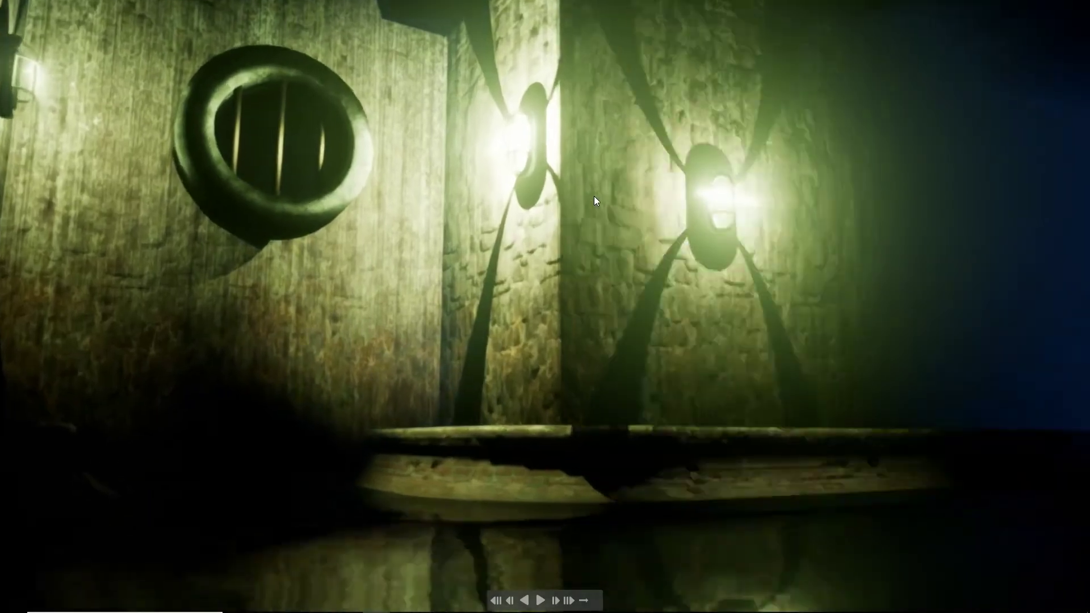
pyautogui.press('g')
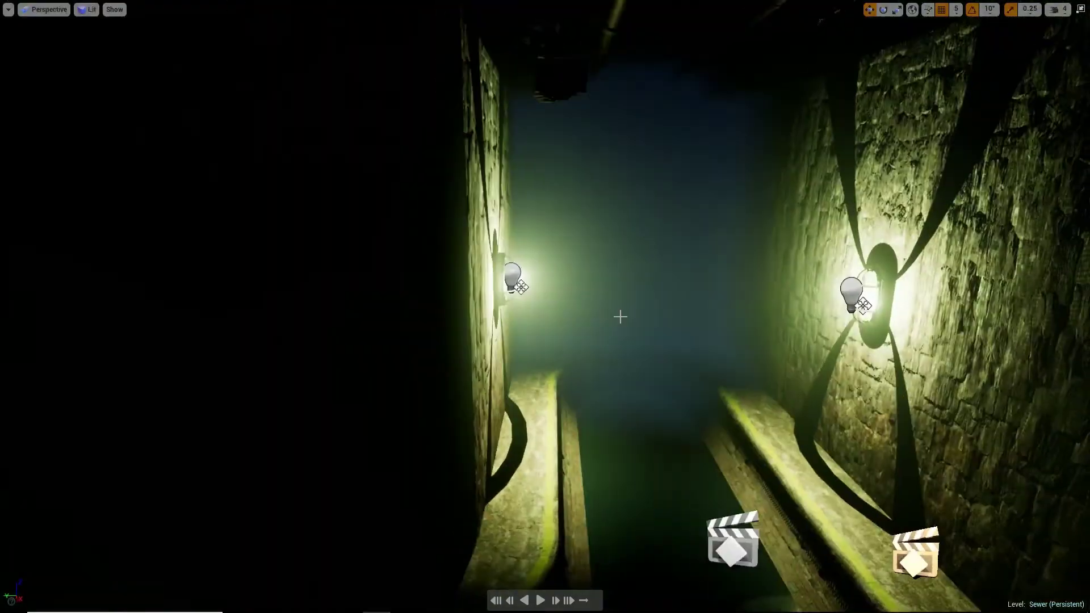
pyautogui.press('F11')
pyautogui.click(647, 201)
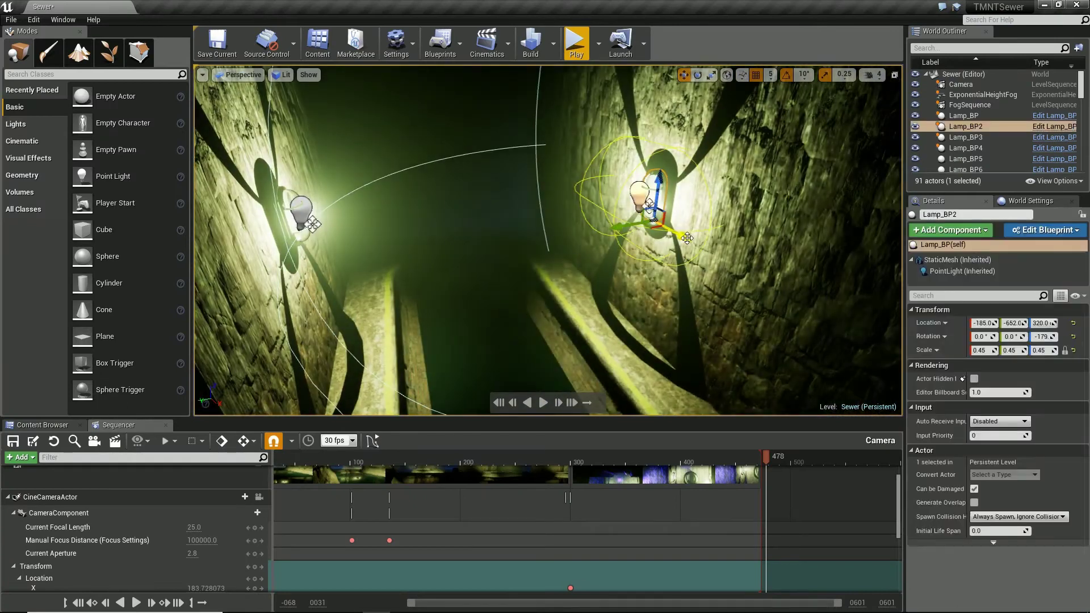
# Move Lamp_BP7 further along the tunnel and select its PointLight component
pyautogui.moveTo(500, 169); pyautogui.dragTo(376, 168)
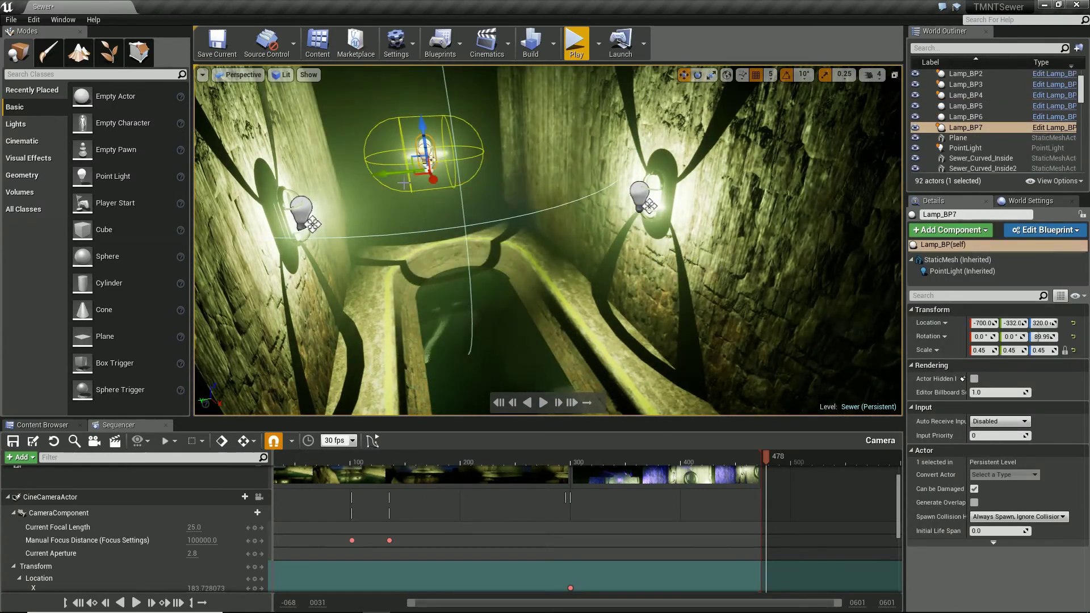
pyautogui.click(962, 271)
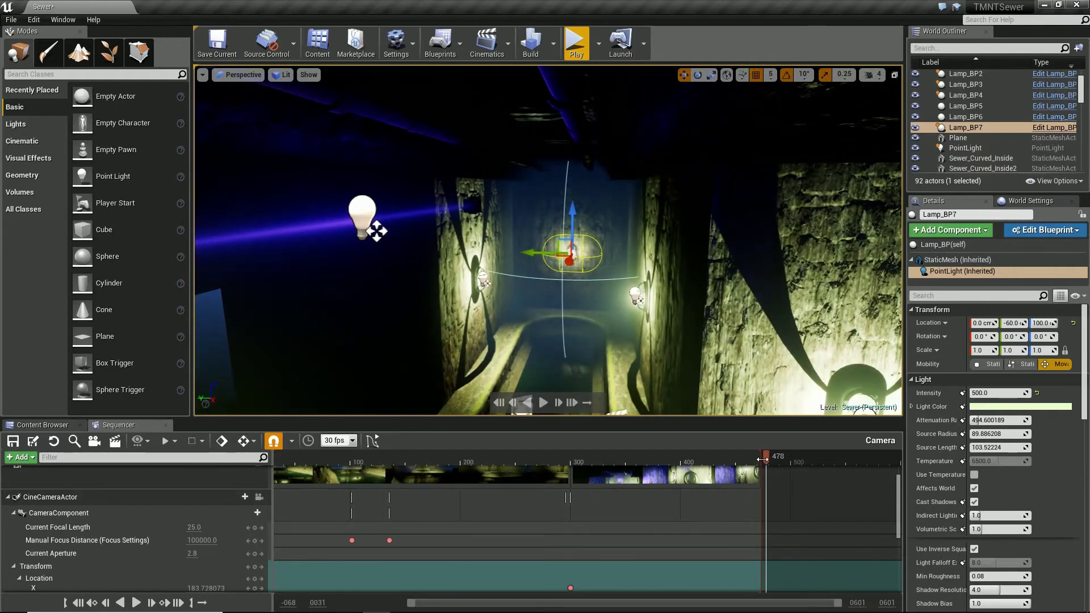
# Reframe CineCameraActor17's shot, key its Location and move the keys to frame 581
pyautogui.click(94, 441)
pyautogui.click(8, 526)
pyautogui.scroll(-3, 8, 561)
pyautogui.scroll(3, 12, 556)
pyautogui.scroll(-3, 27, 533)
pyautogui.scroll(5, 26, 532)
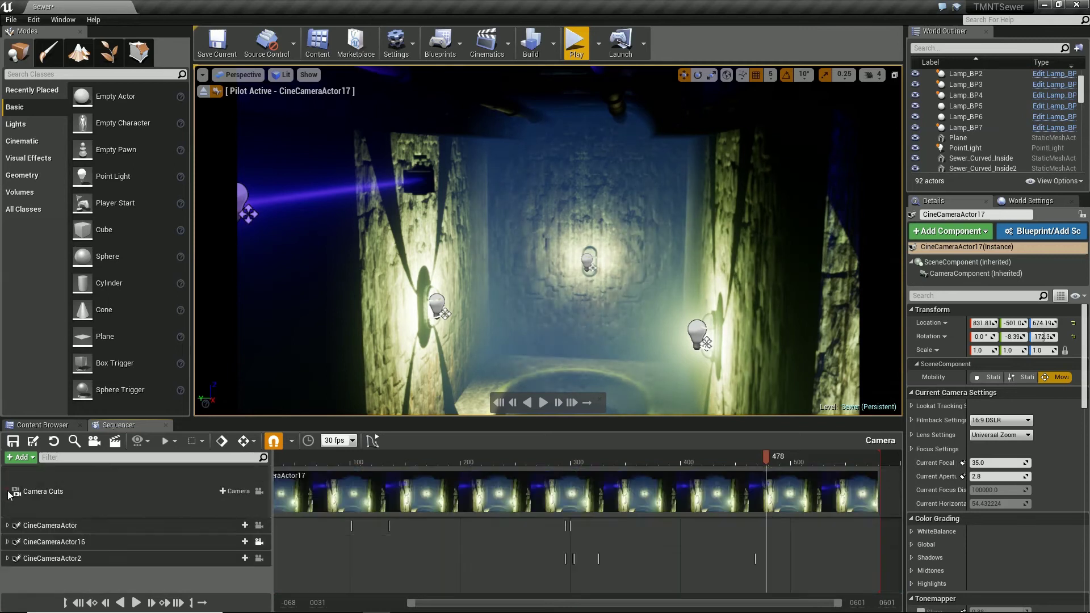
pyautogui.scroll(-3, 22, 540)
pyautogui.click(19, 536)
pyautogui.click(19, 546)
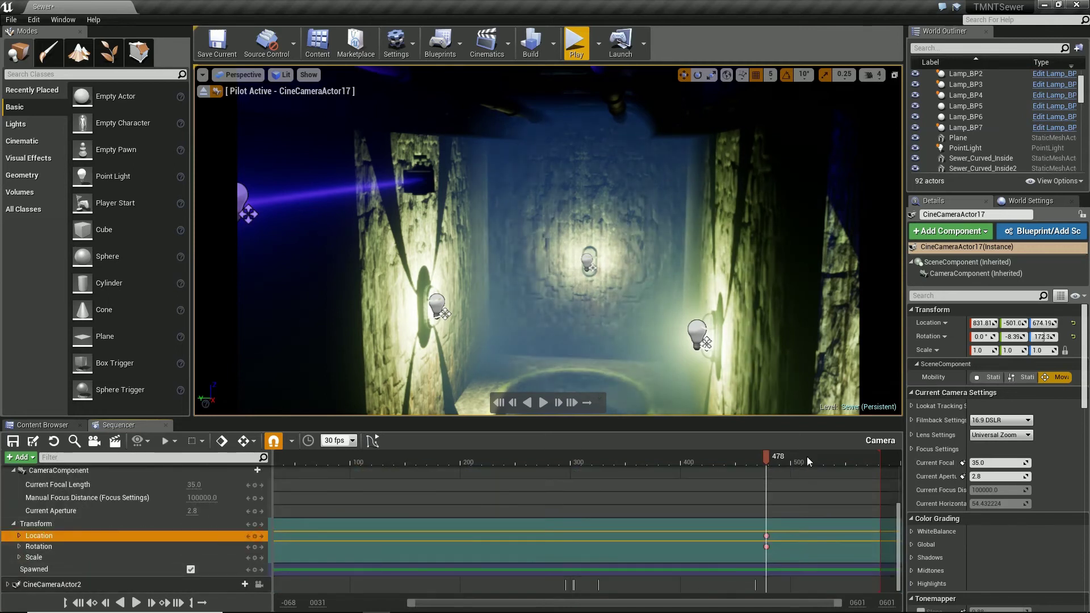
pyautogui.moveTo(724, 369)
pyautogui.mouseDown(button='right')
pyautogui.moveTo(689, 358)
pyautogui.moveTo(673, 399)
pyautogui.moveTo(711, 368)
pyautogui.mouseUp(button='right')
pyautogui.click(254, 536)
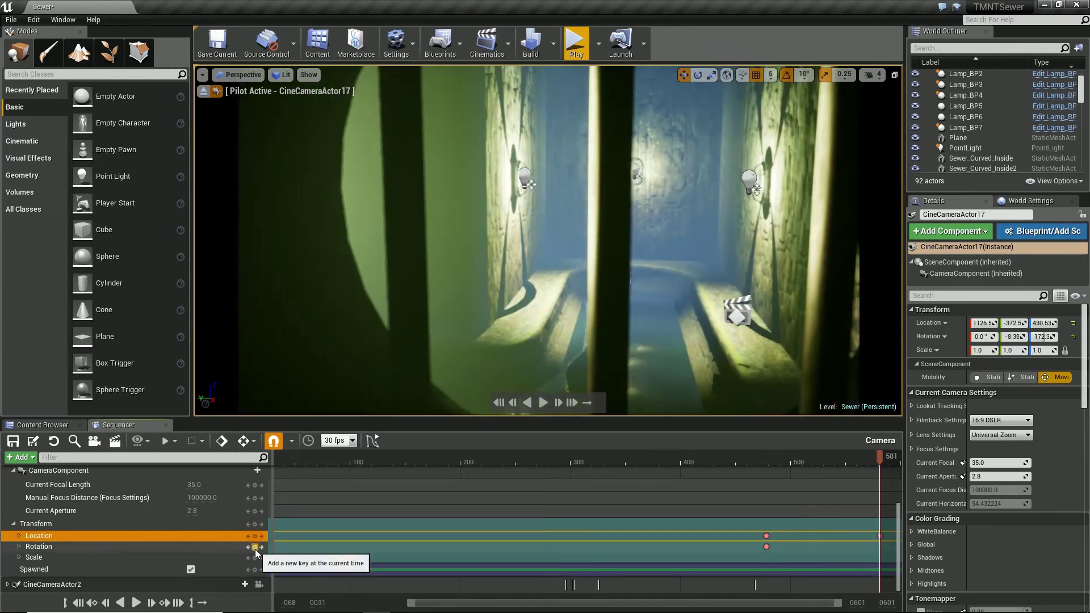
pyautogui.moveTo(767, 547); pyautogui.dragTo(865, 547)
# Key the camera's Rotation at frame 581, lower Z from 172.3, and preview from frame 517
pyautogui.moveTo(707, 292)
pyautogui.mouseDown(button='right')
pyautogui.moveTo(694, 282)
pyautogui.moveTo(688, 304)
pyautogui.mouseUp(button='right')
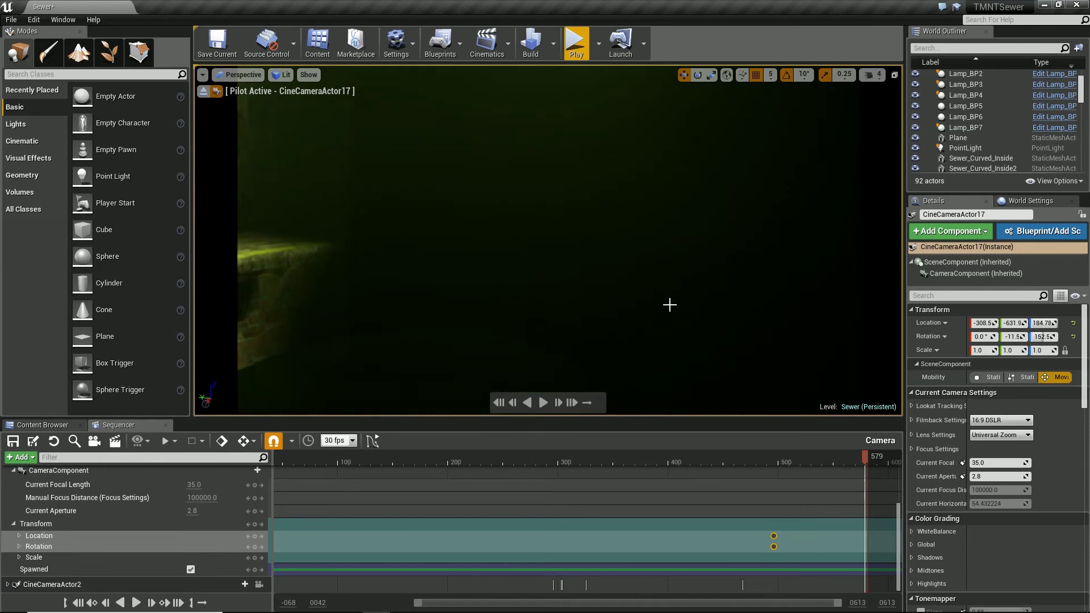
pyautogui.click(255, 547)
pyautogui.moveTo(864, 457); pyautogui.dragTo(868, 466)
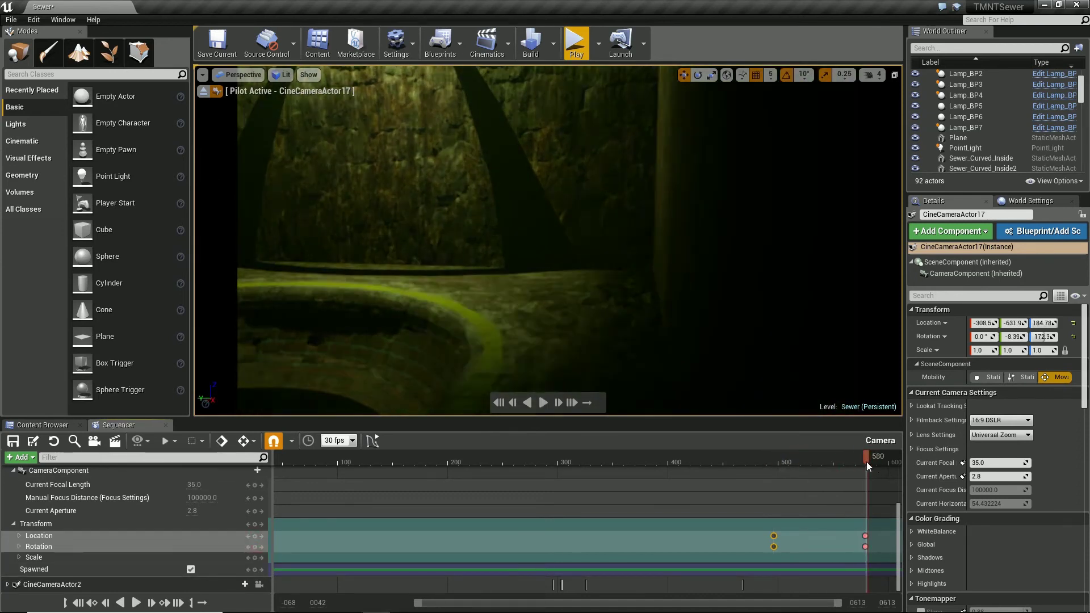
pyautogui.moveTo(866, 461); pyautogui.dragTo(865, 461)
pyautogui.click(19, 546)
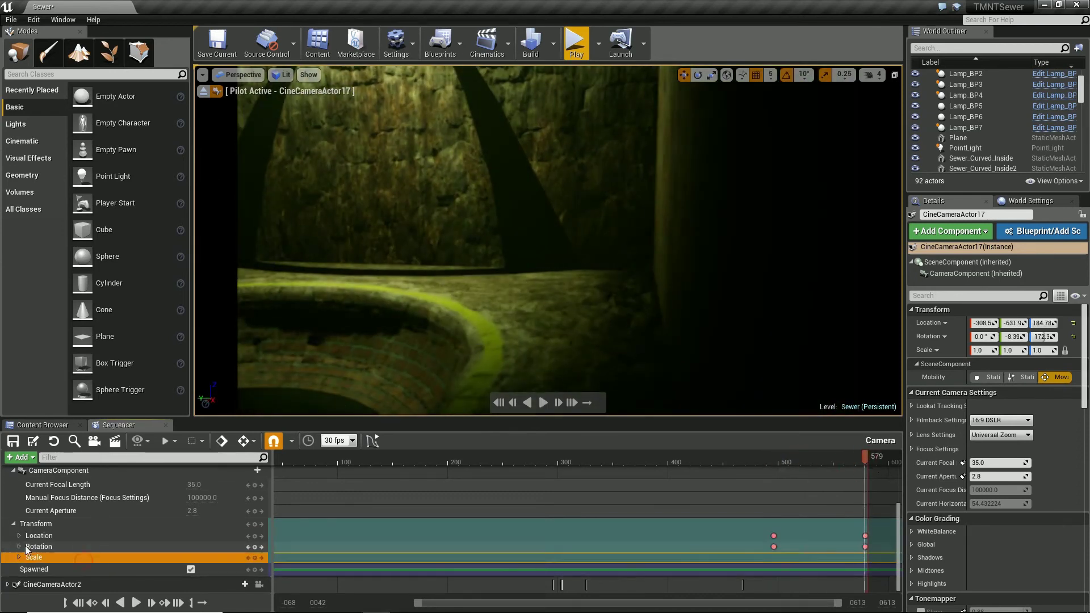
pyautogui.moveTo(193, 574); pyautogui.dragTo(171, 574)
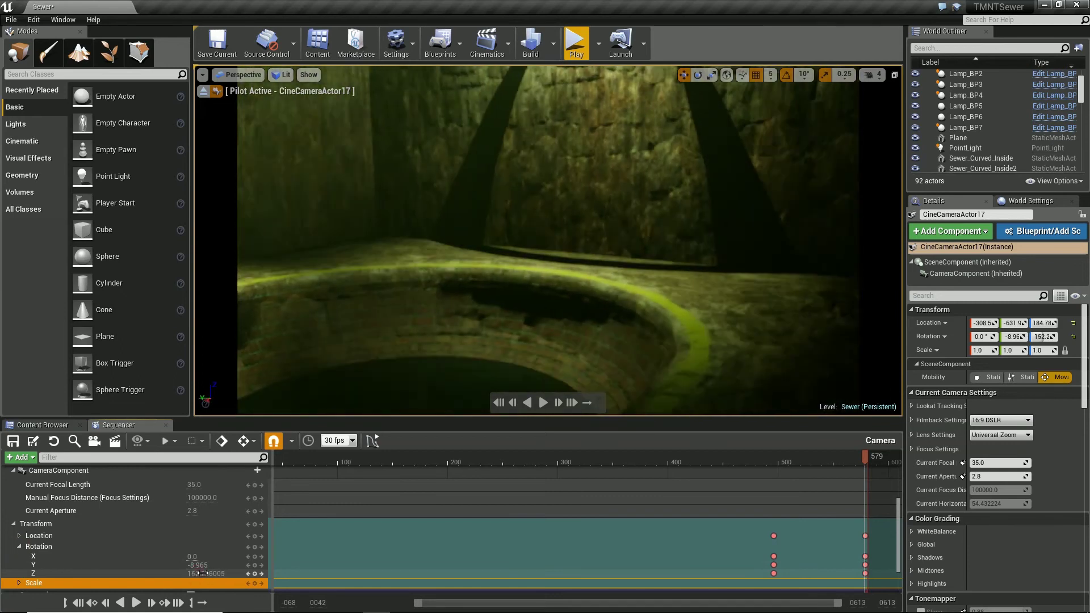
pyautogui.click(772, 463)
pyautogui.press('space')
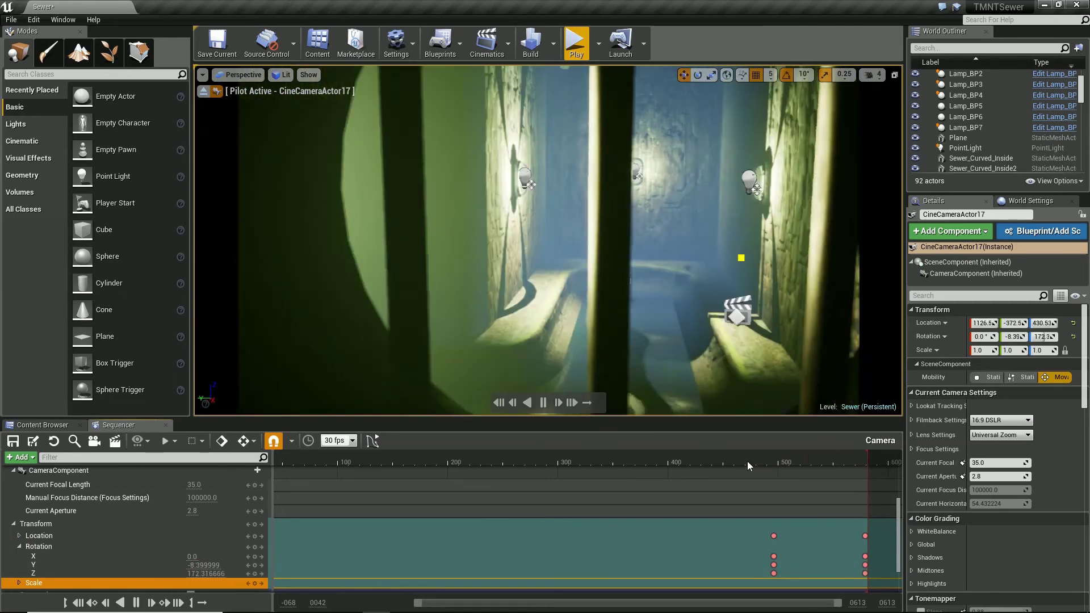
# Shift the shot's end keys to frame 602 and add the chosen camera as a new camera cut
pyautogui.moveTo(761, 582); pyautogui.dragTo(883, 514)
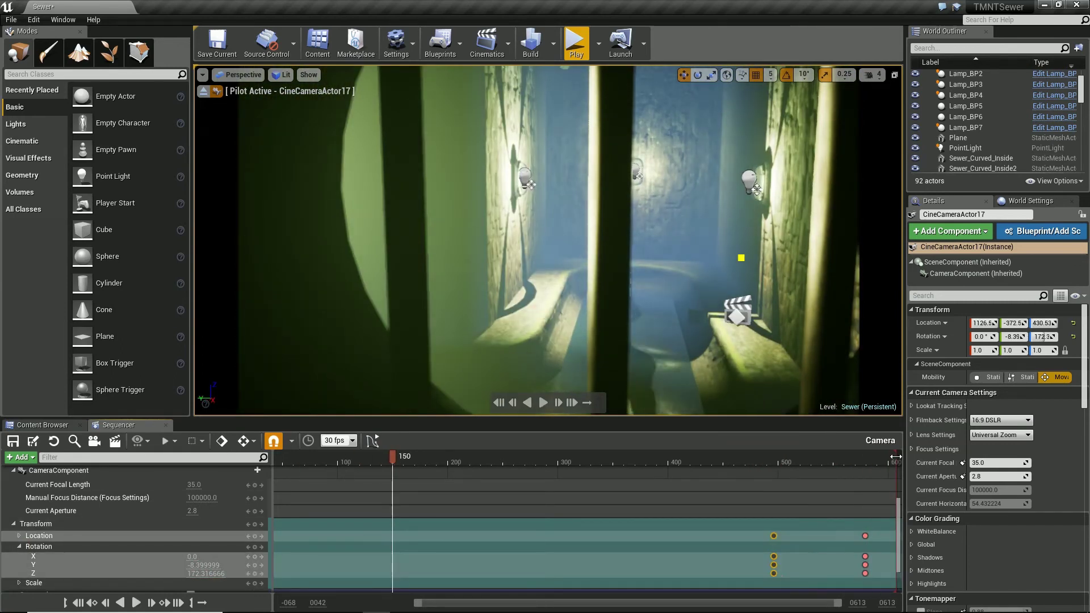
pyautogui.moveTo(865, 574); pyautogui.dragTo(889, 574)
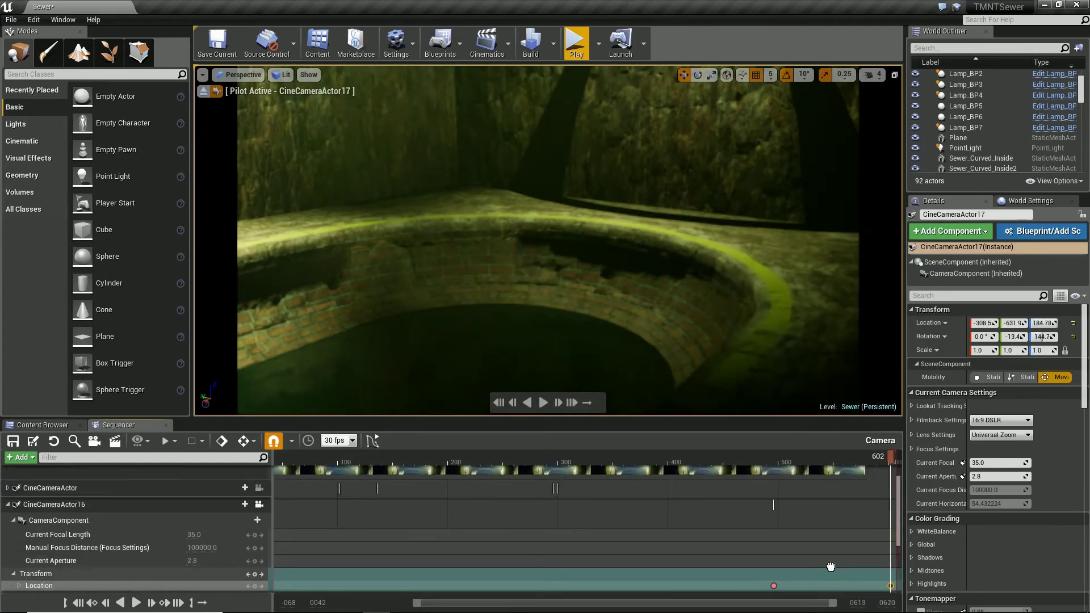
pyautogui.moveTo(762, 559); pyautogui.dragTo(760, 559)
pyautogui.scroll(5, 294, 573)
pyautogui.scroll(3, 294, 573)
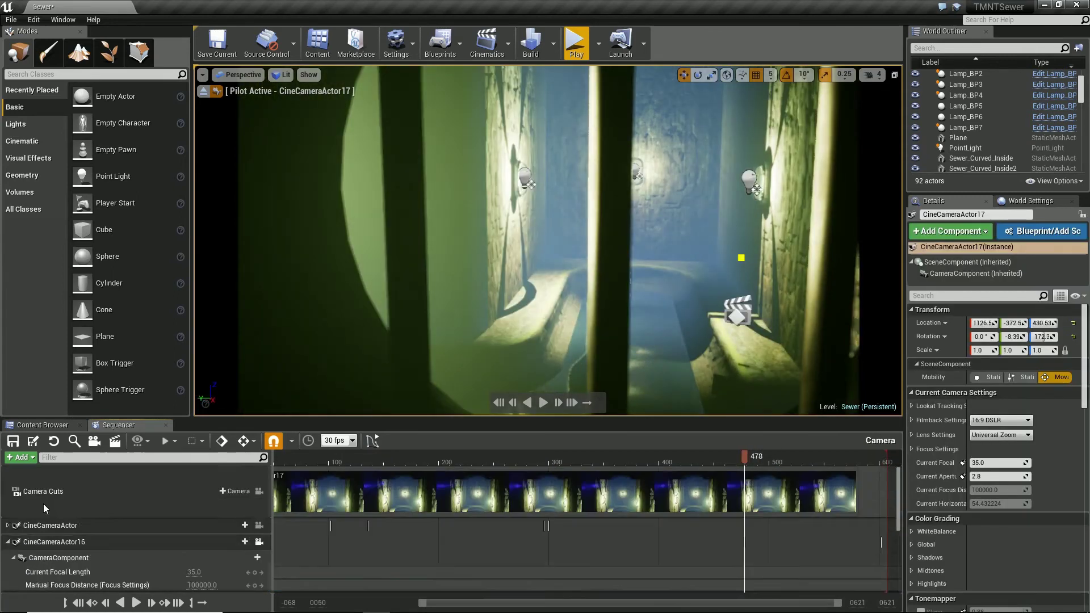
pyautogui.scroll(2, 294, 573)
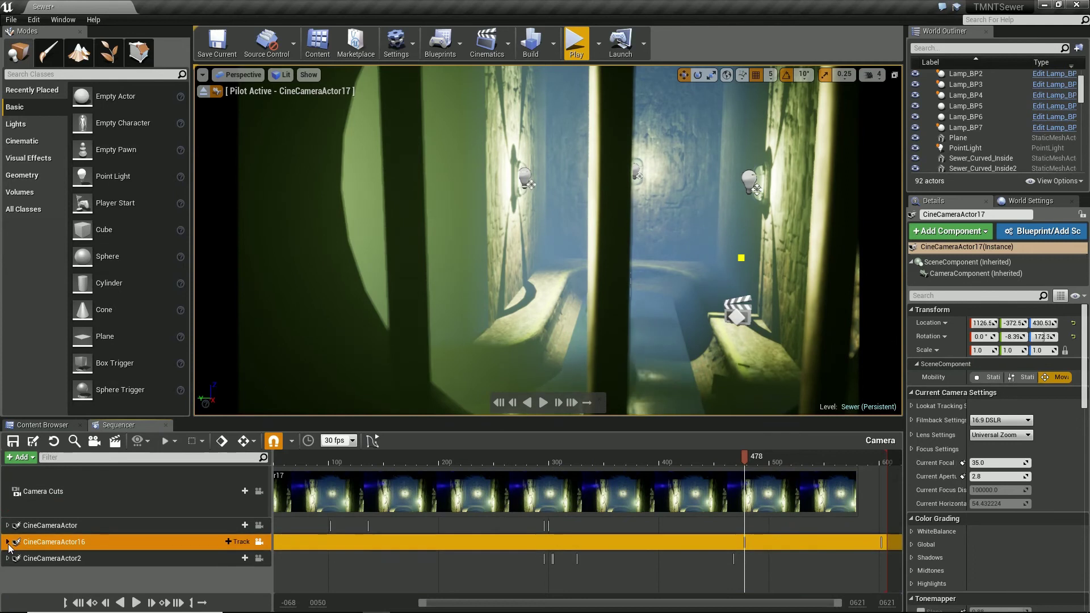
pyautogui.click(8, 542)
pyautogui.scroll(-2, 657, 530)
pyautogui.scroll(-3, 724, 510)
pyautogui.scroll(5, 136, 532)
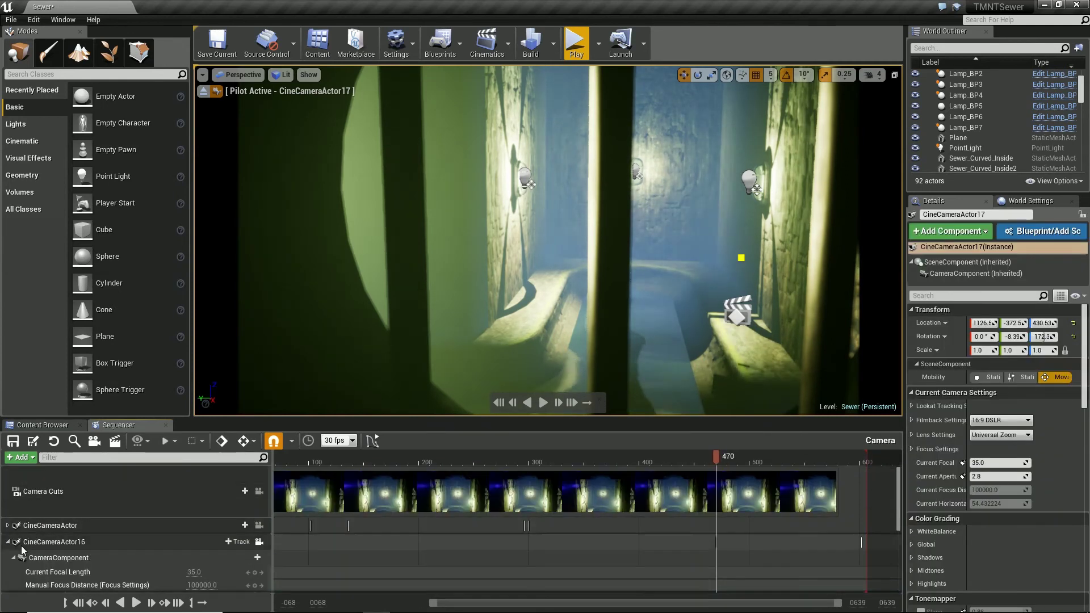
pyautogui.click(277, 527)
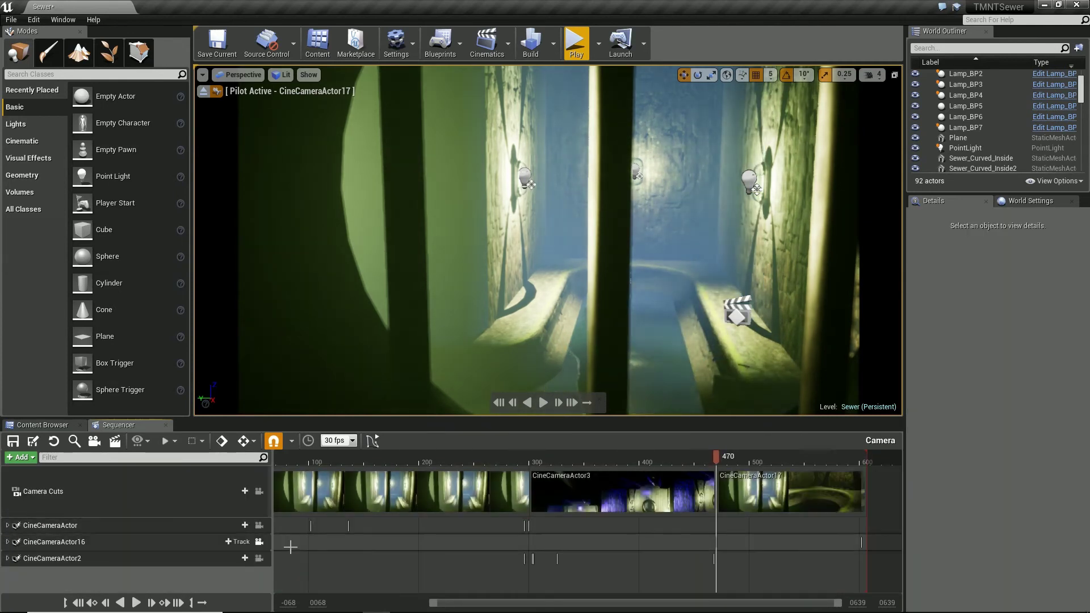
# Stop piloting, check the Camera sequence's Auto Play and Loop settings, and test-play the level
pyautogui.moveTo(713, 459); pyautogui.dragTo(412, 459)
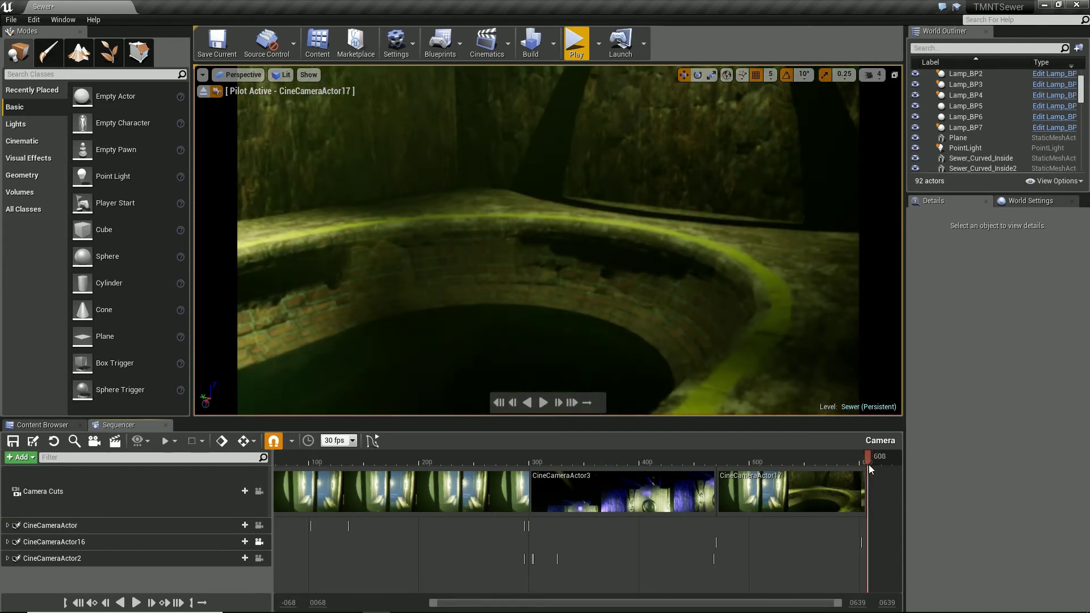
pyautogui.hotkey('ctrl', 'z')
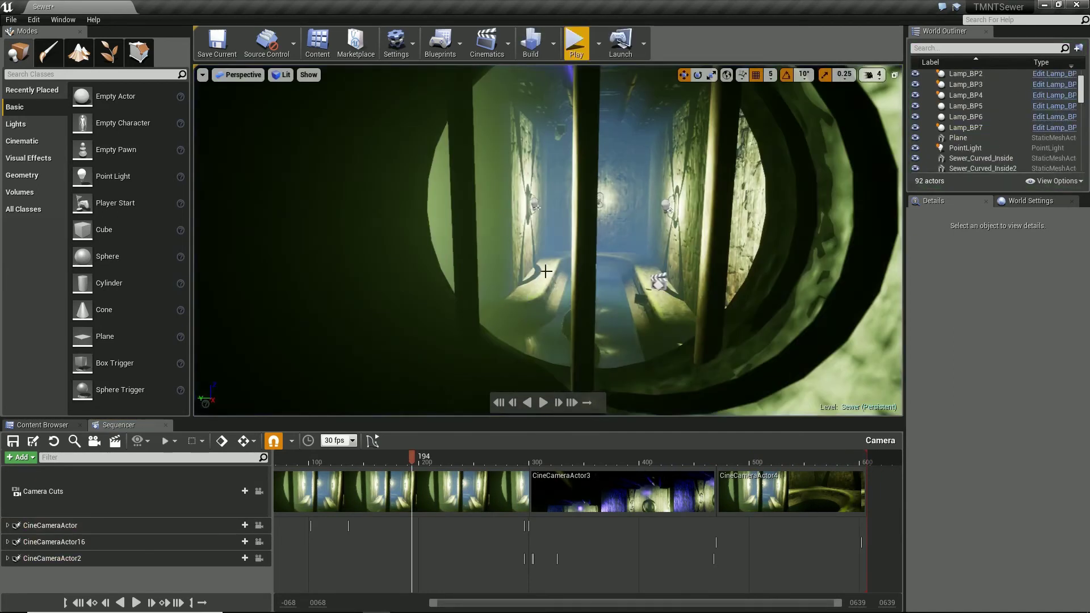
pyautogui.click(238, 74)
pyautogui.click(241, 86)
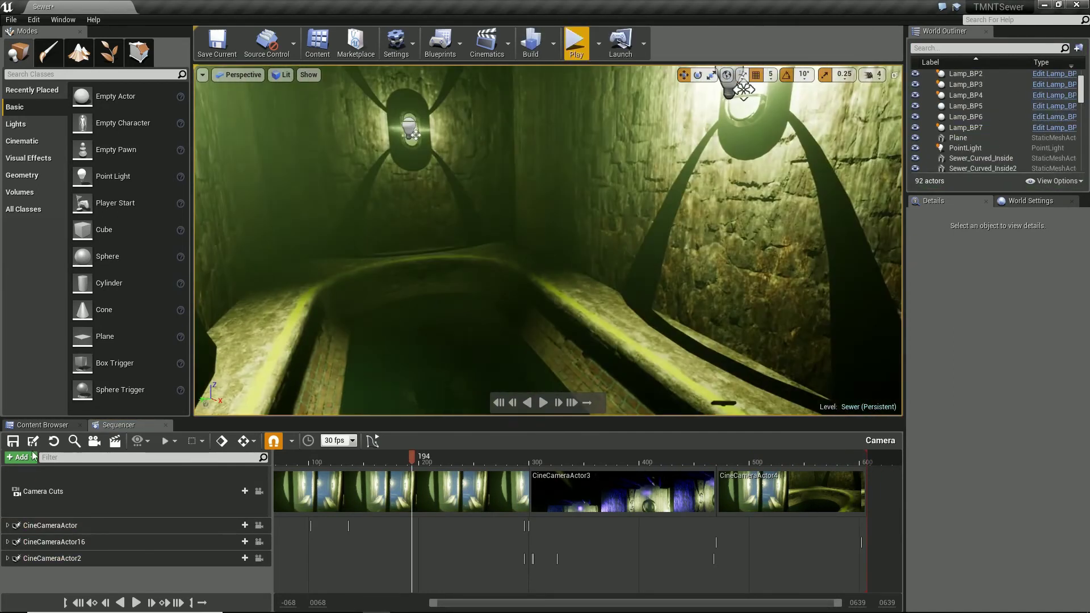
pyautogui.click(238, 74)
pyautogui.click(540, 102)
pyautogui.scroll(2, 1000, 113)
pyautogui.click(999, 84)
pyautogui.click(575, 44)
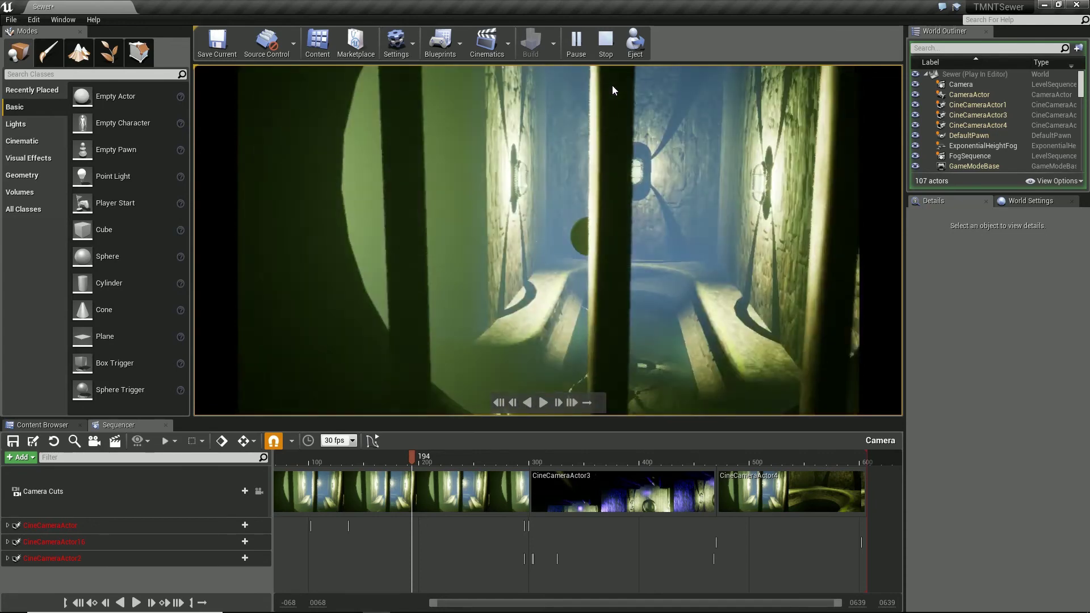
pyautogui.press('Escape')
# Move the CineCameraActor4 cut to frame 184, push its start later, and test-play
pyautogui.moveTo(598, 219); pyautogui.dragTo(254, 260, button='right')
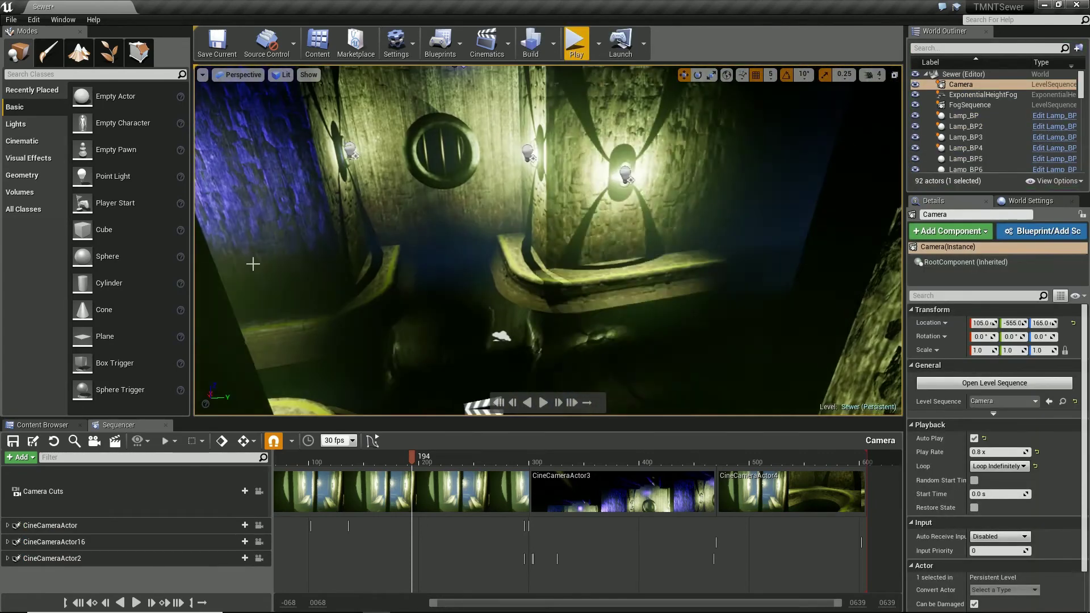
pyautogui.click(479, 525)
pyautogui.click(830, 495)
pyautogui.moveTo(718, 494); pyautogui.dragTo(480, 499)
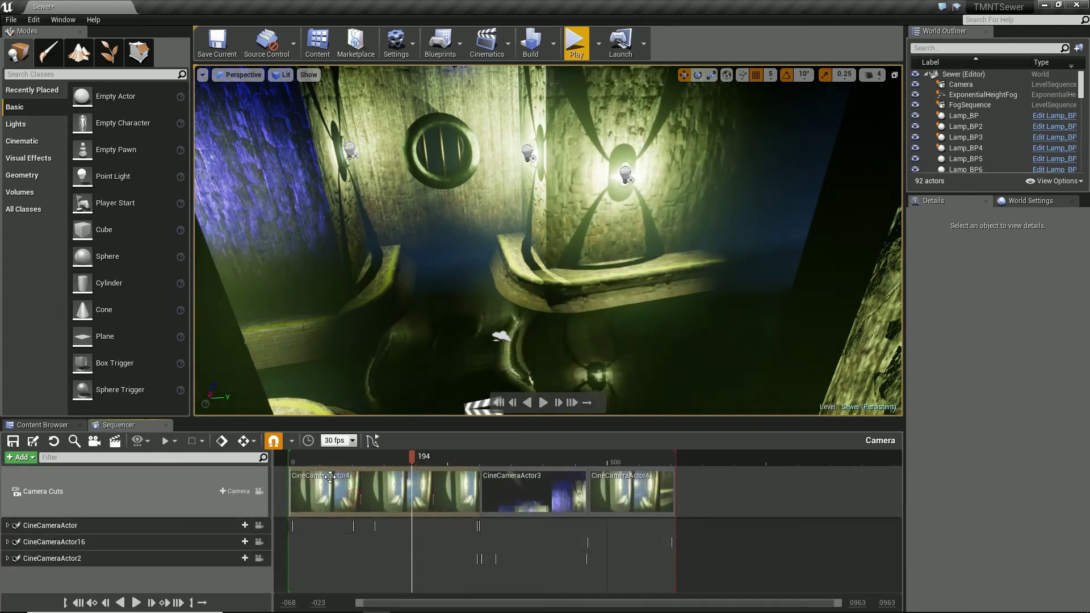
pyautogui.moveTo(609, 503); pyautogui.dragTo(827, 513)
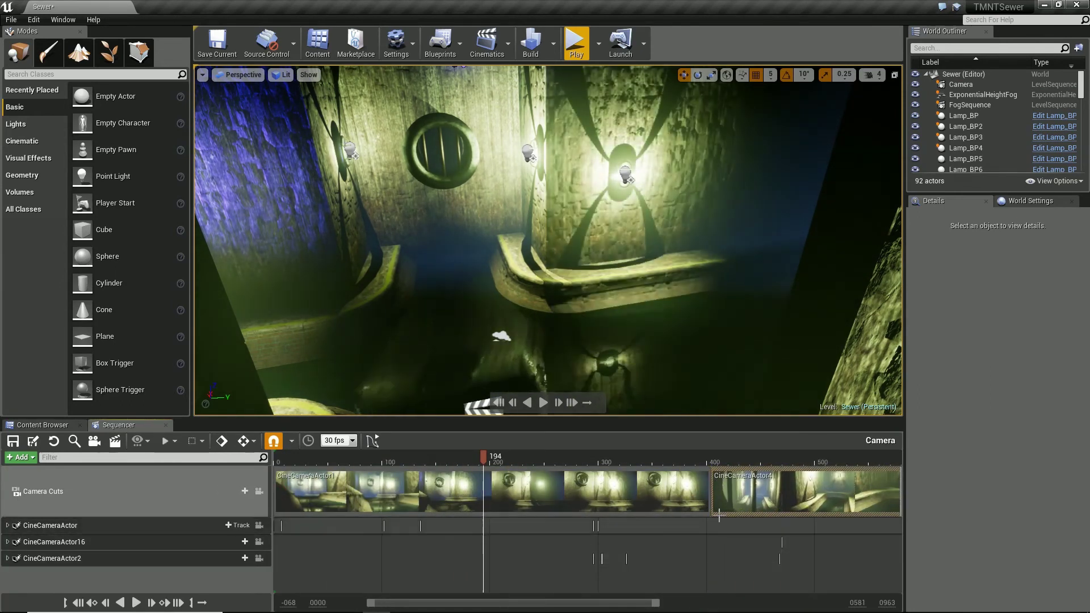
pyautogui.click(576, 44)
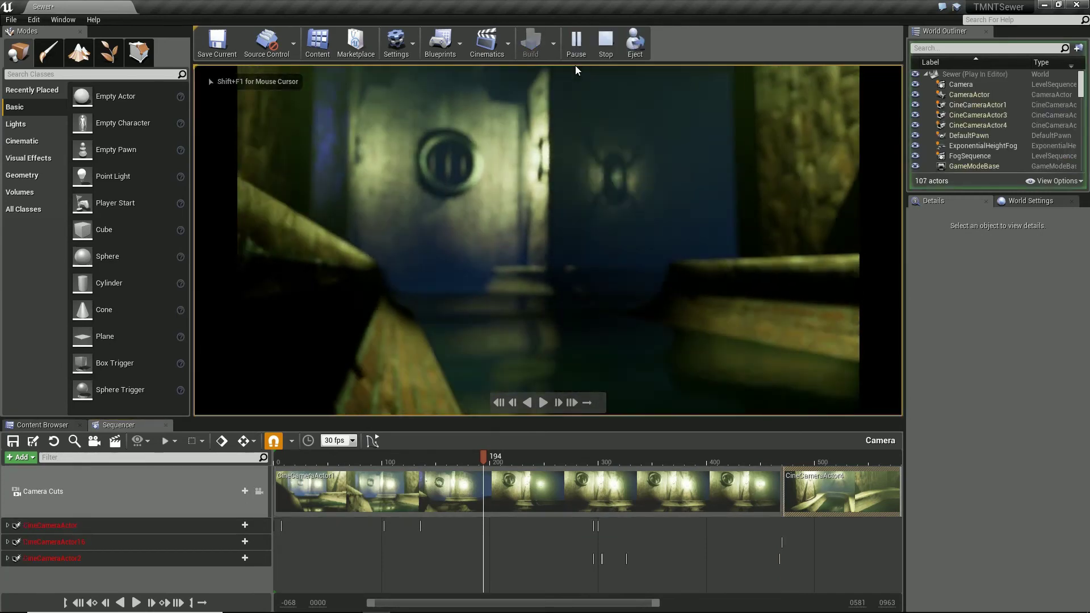
pyautogui.press('F11')
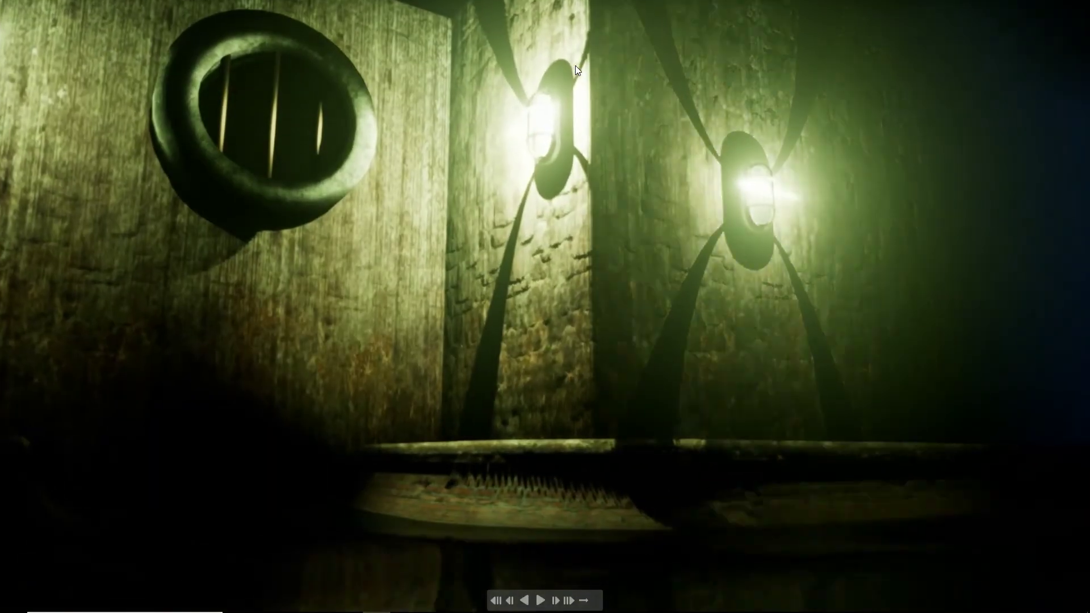
pyautogui.press('Escape')
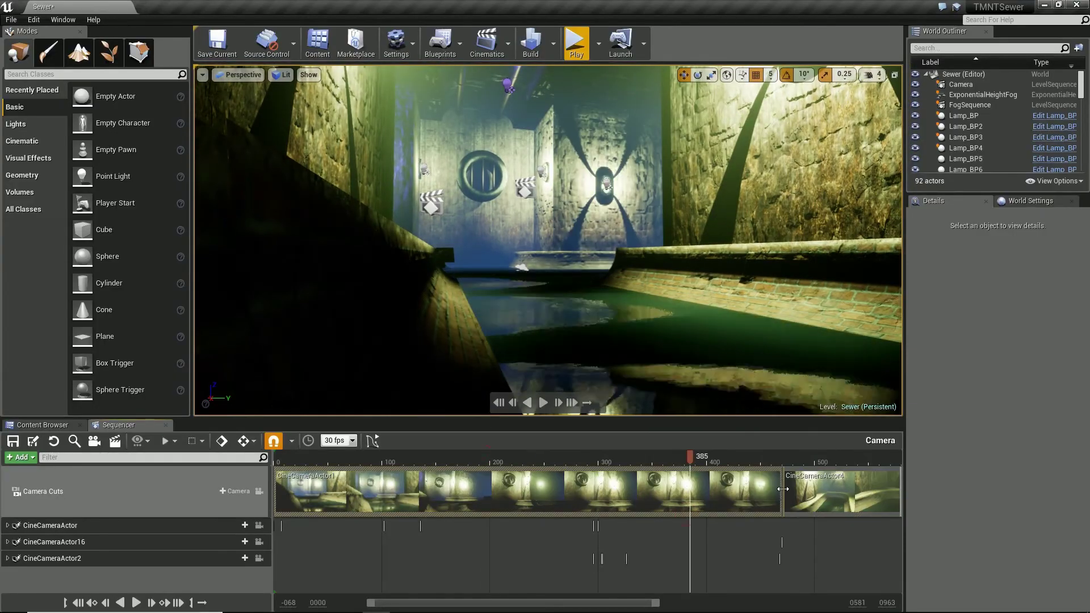
# Delete the extra CineCameraActor4 cut, close the gap between shots, and review CineCameraActor3's shot
pyautogui.scroll(-3, 788, 509)
pyautogui.scroll(-4, 786, 511)
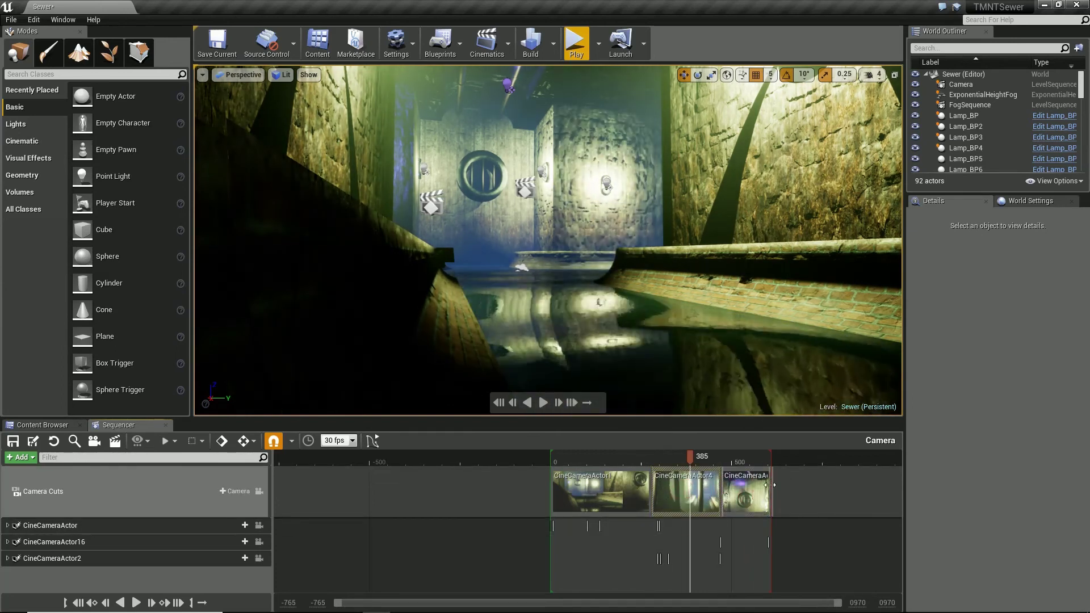
pyautogui.press('Delete')
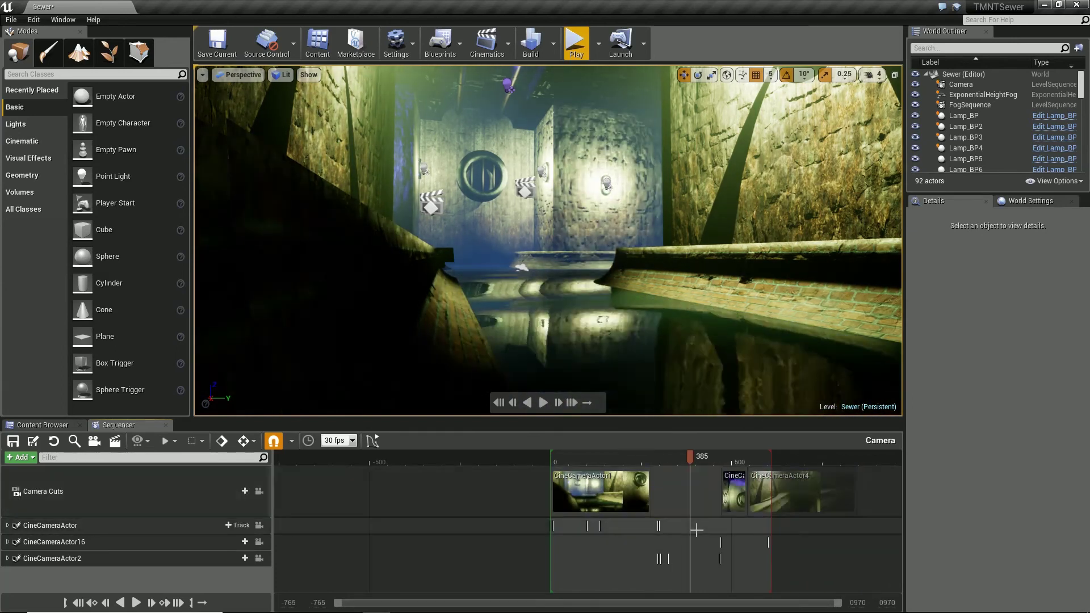
pyautogui.moveTo(654, 496); pyautogui.dragTo(661, 483)
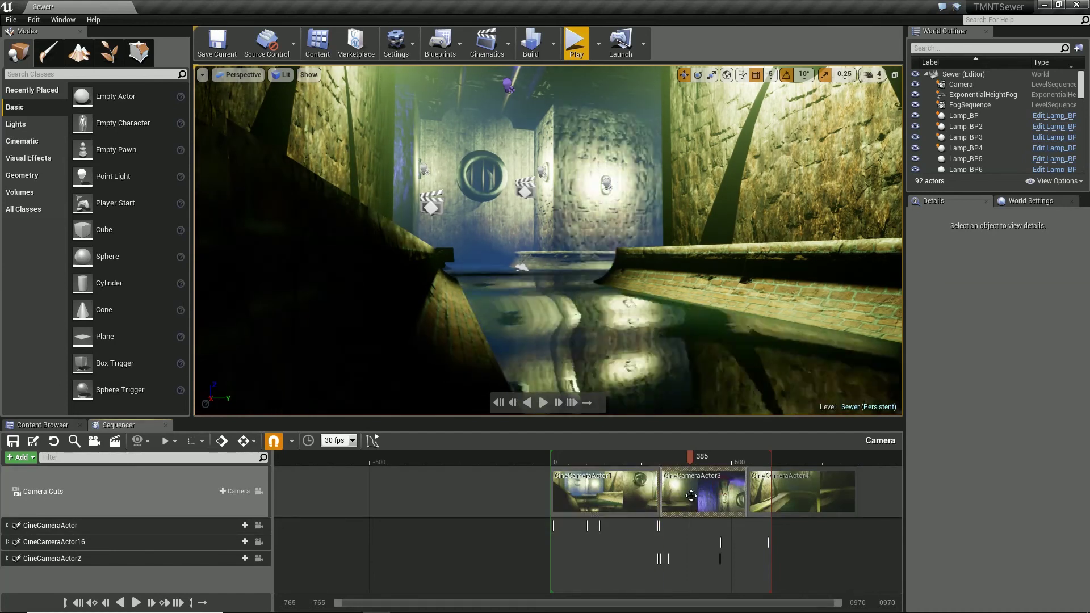
pyautogui.click(258, 544)
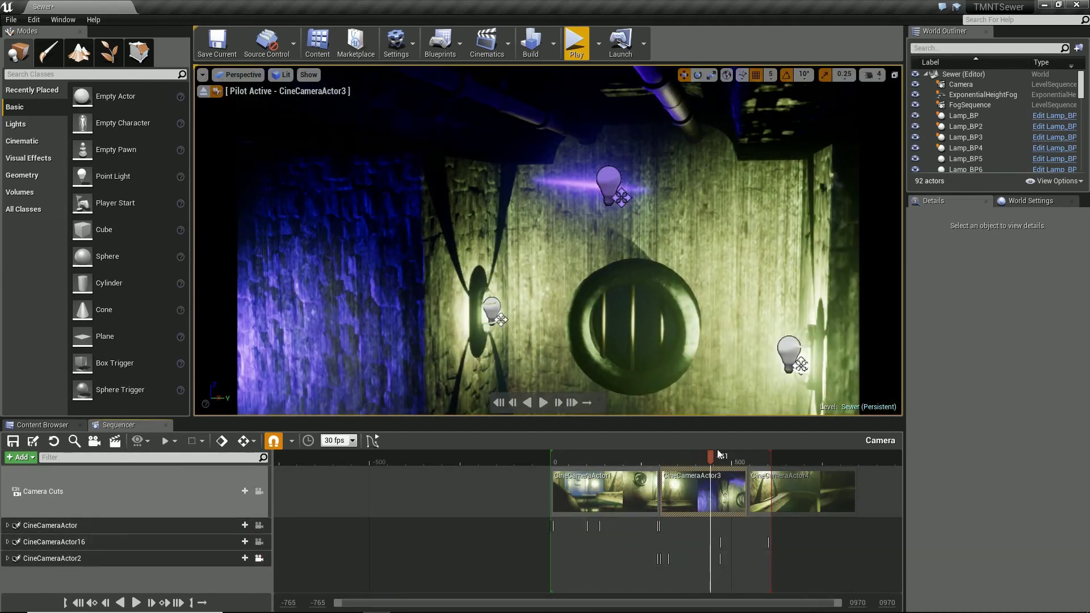
pyautogui.moveTo(710, 458)
pyautogui.mouseDown()
pyautogui.moveTo(644, 477)
pyautogui.moveTo(727, 482)
pyautogui.mouseUp()
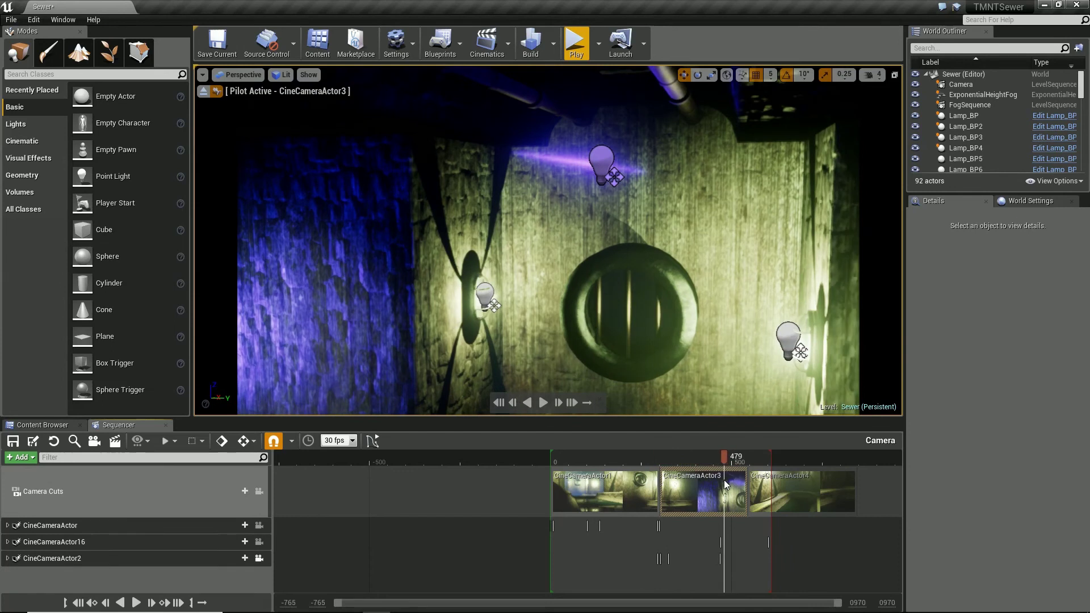
pyautogui.click(257, 543)
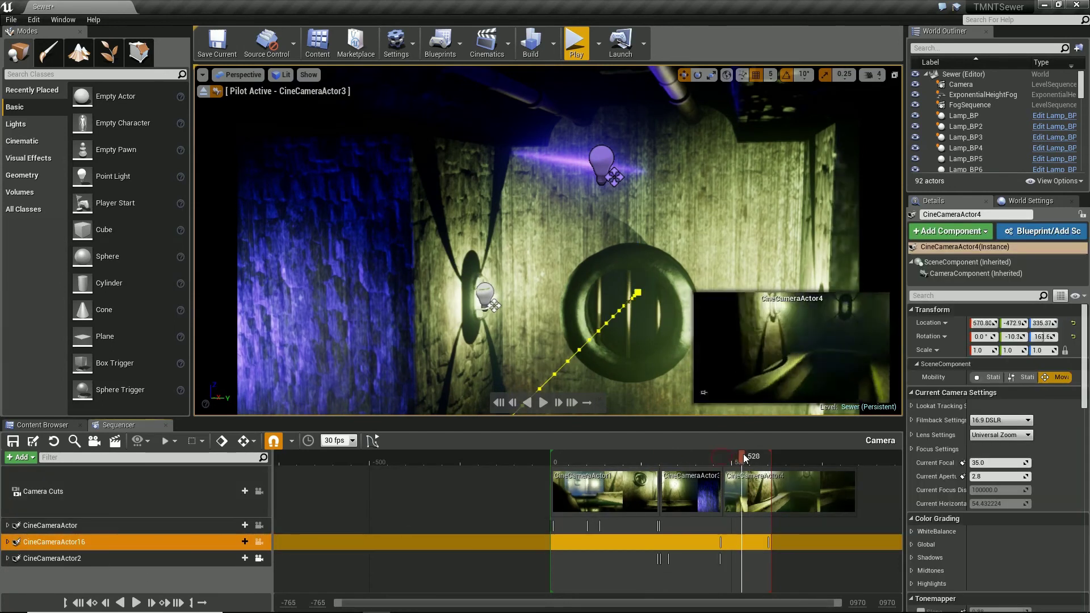
pyautogui.moveTo(740, 456); pyautogui.dragTo(608, 484)
pyautogui.press('F11')
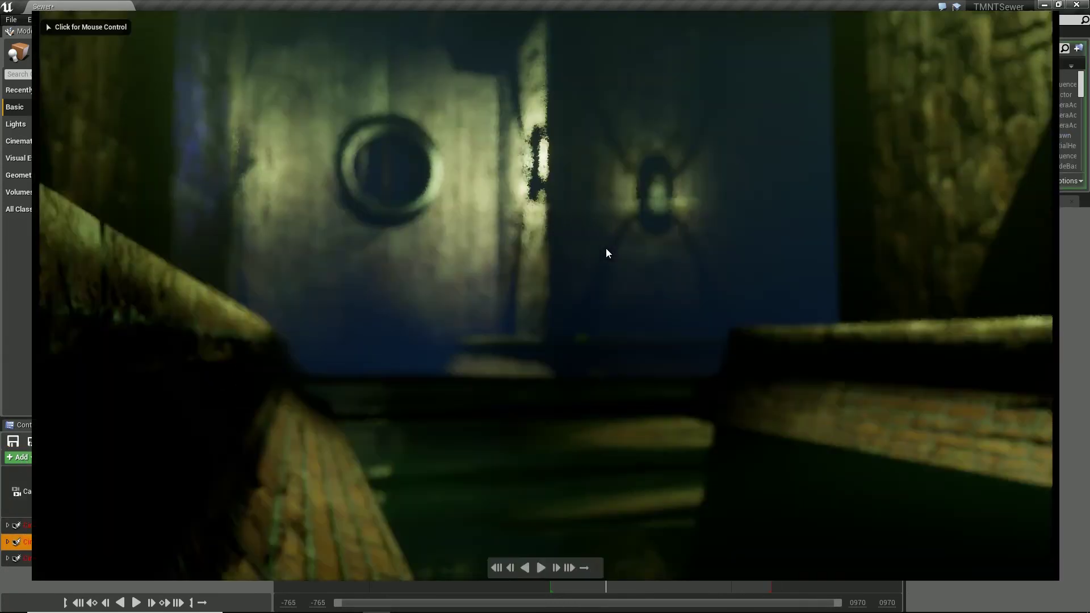